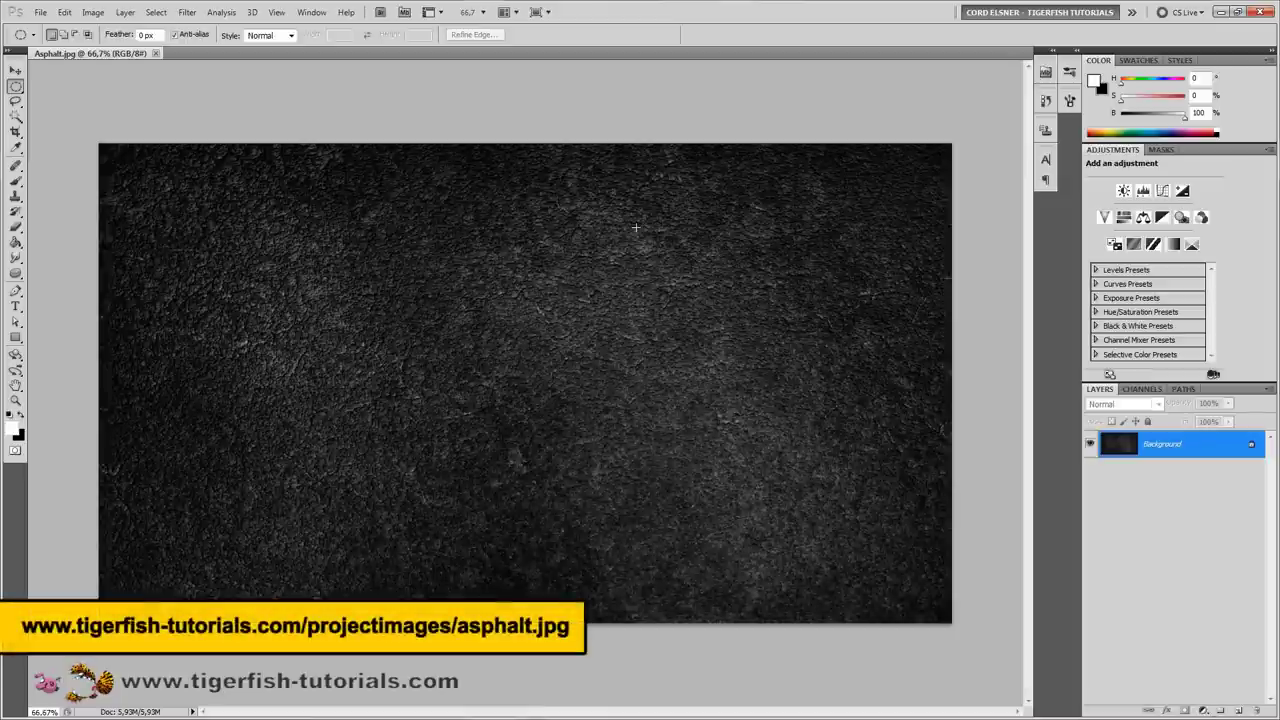
Step: Add the text "COAL" in black Arial Black at 450 pt on the asphalt image
key(t)
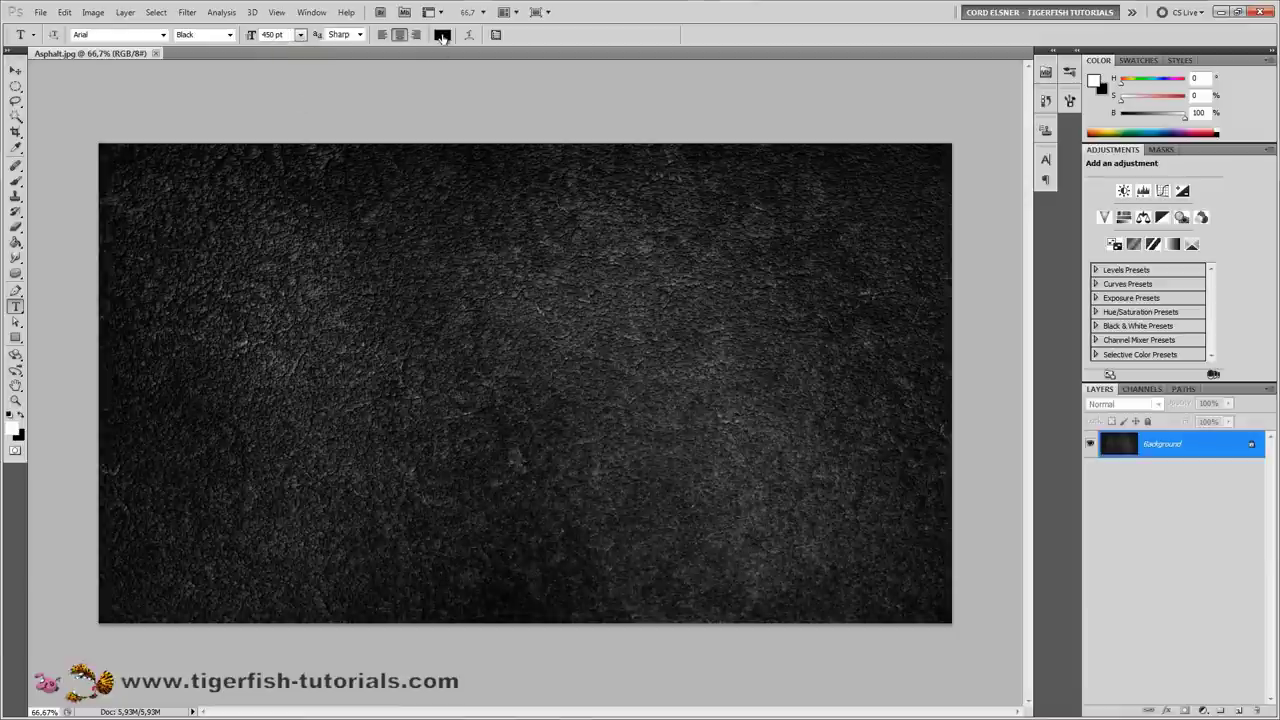
click(352, 368)
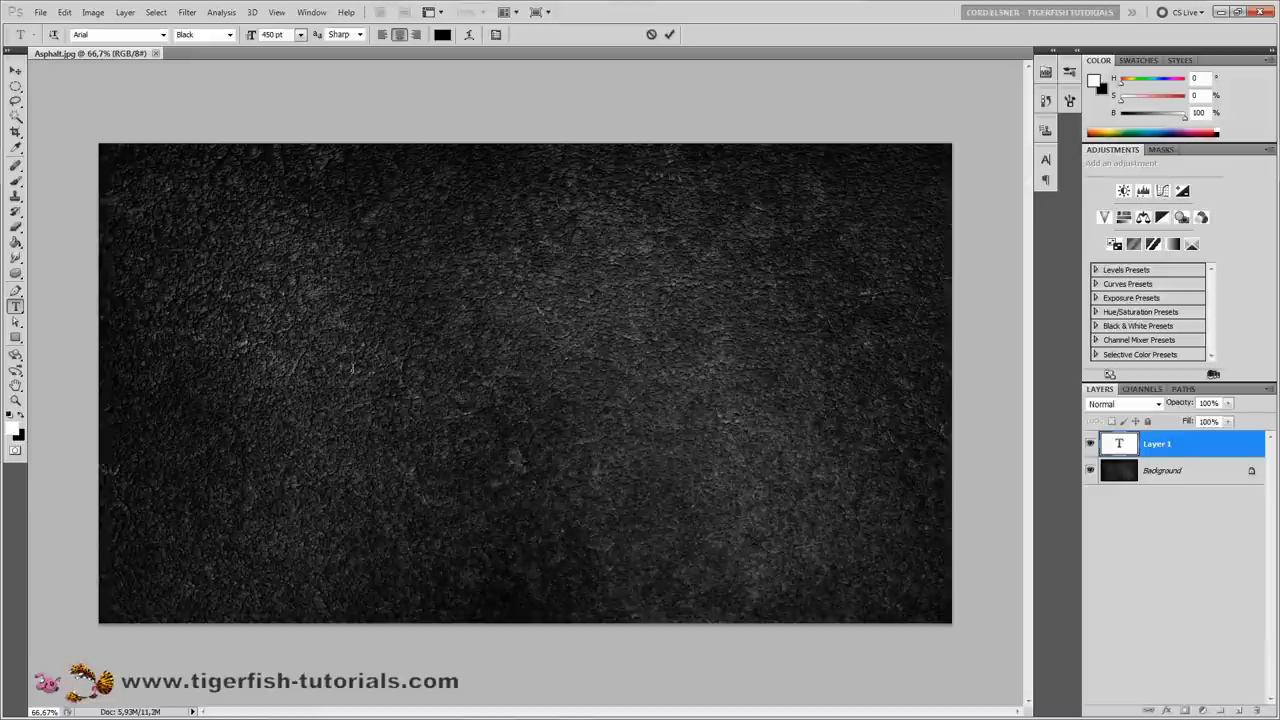
text(COAL)
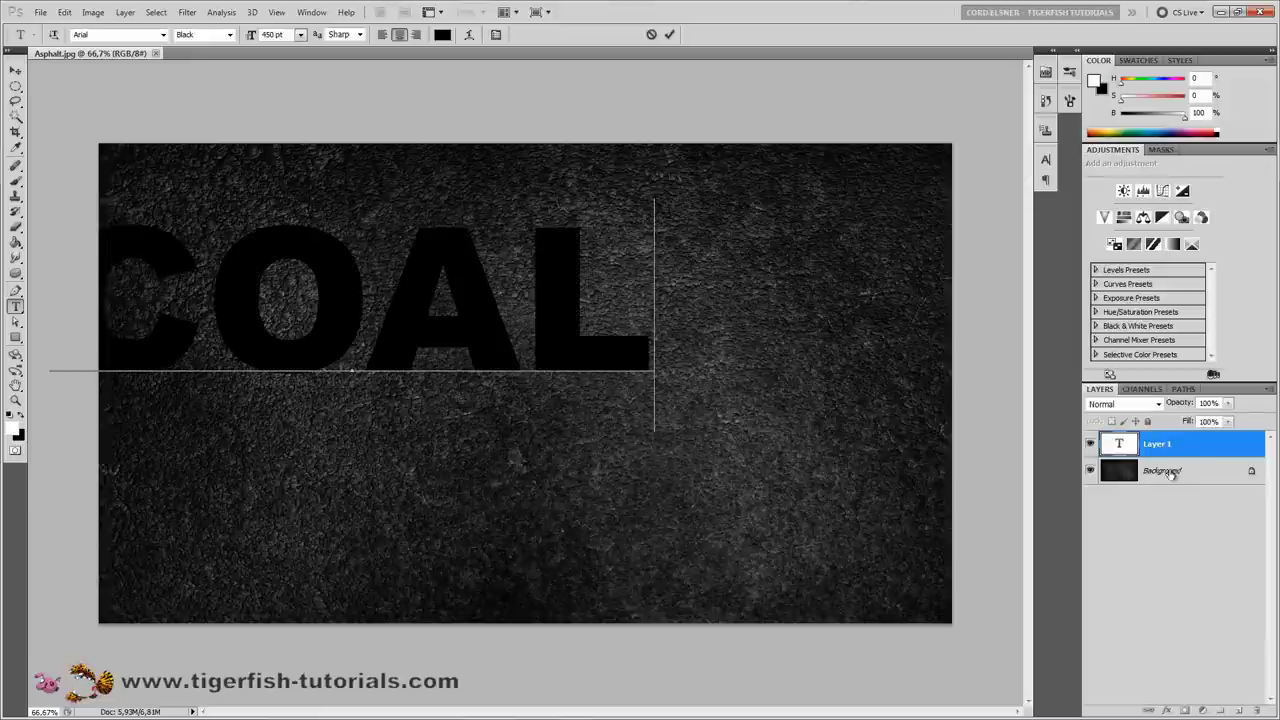
Step: Center the COAL text horizontally and vertically on the Background layer
click(1171, 472)
shift+click(1157, 445)
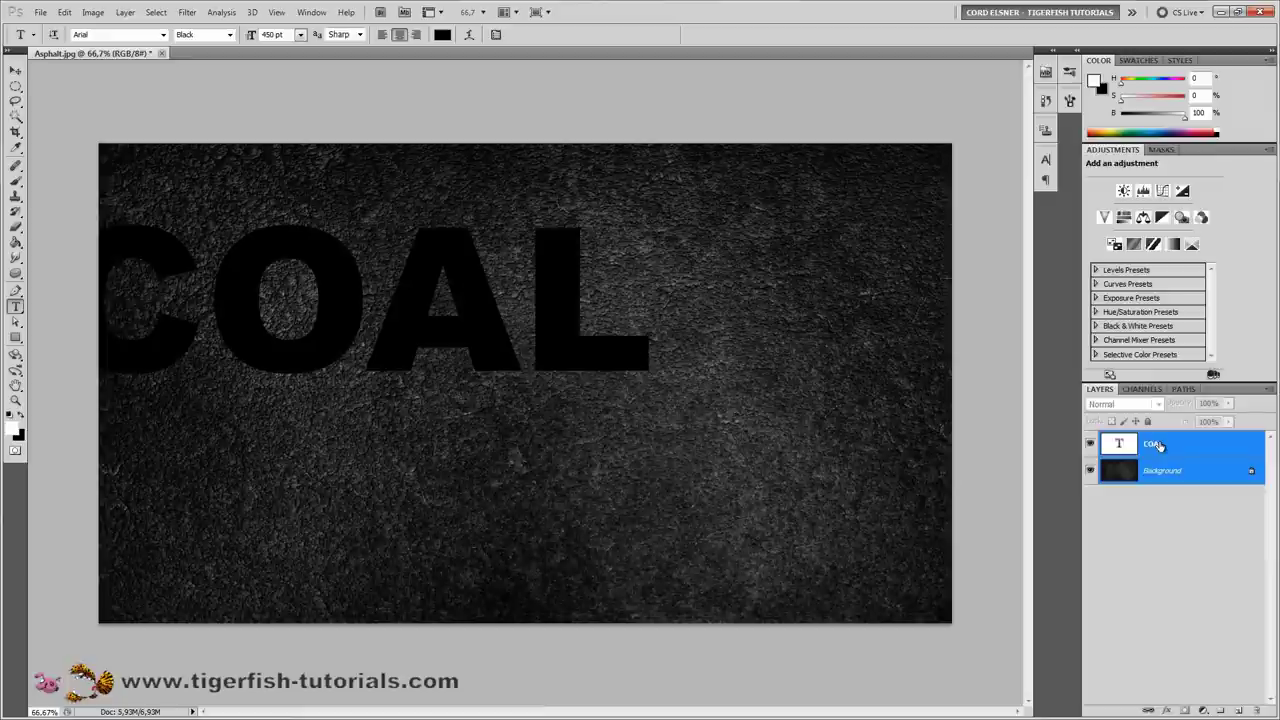
key(v)
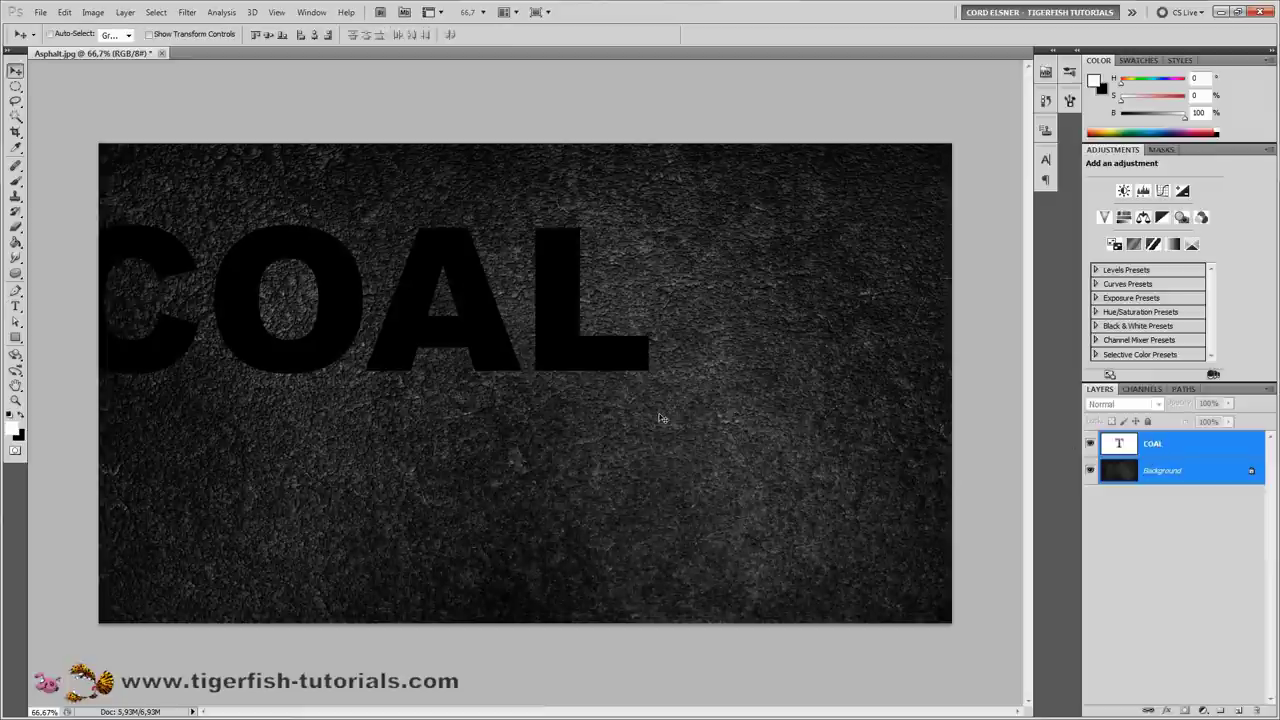
click(314, 35)
click(269, 35)
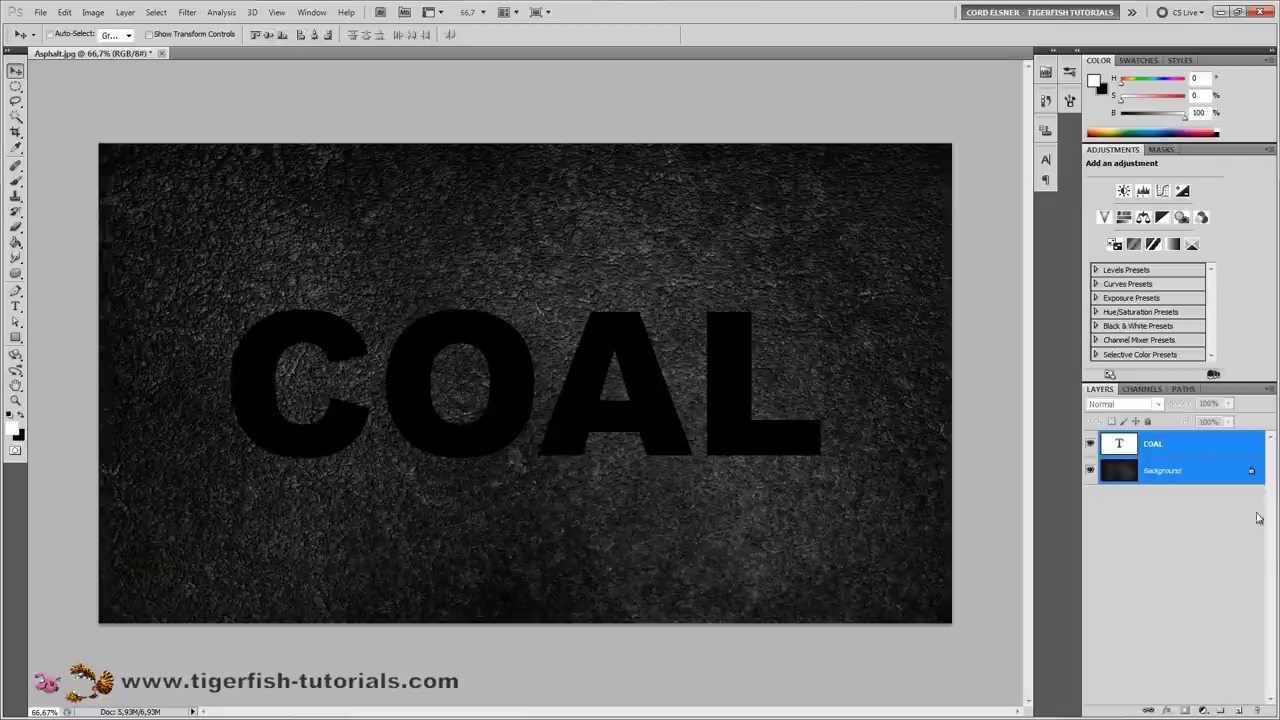
Step: Add a 1 px Stroke layer style to the COAL text, positioned Inside with the Lighter Color blend mode
click(1183, 442)
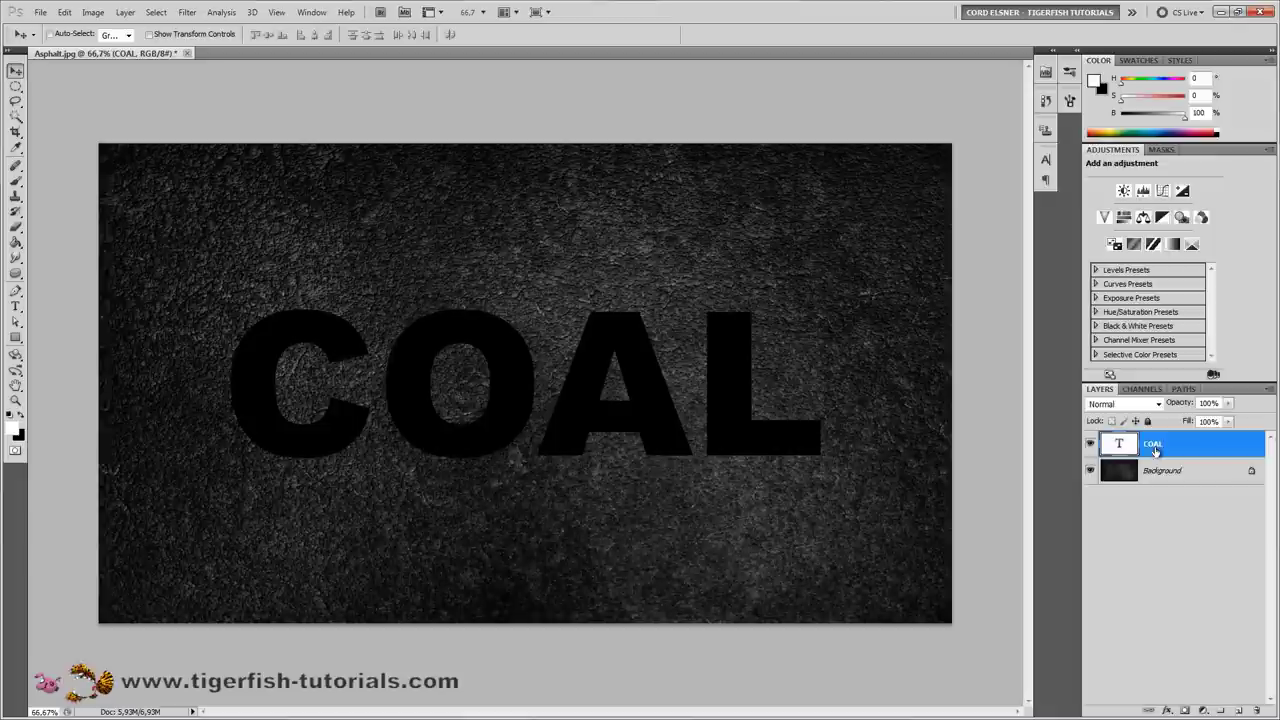
click(1167, 711)
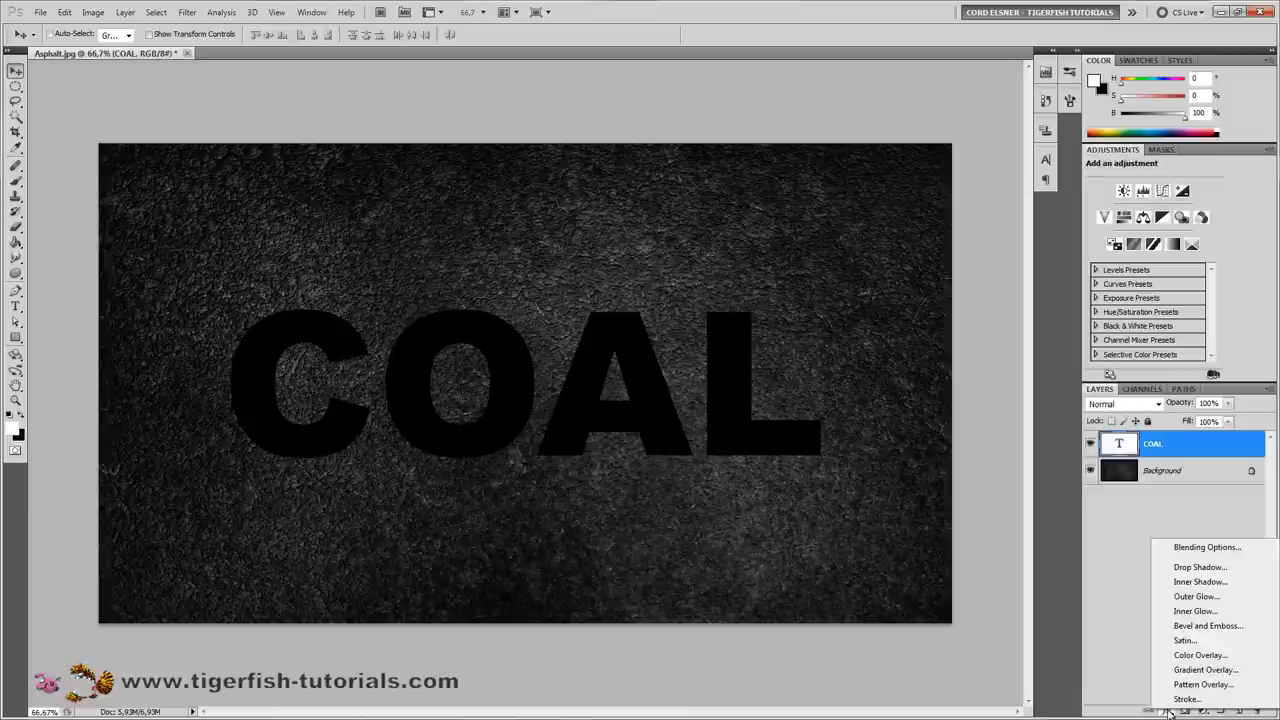
click(1184, 699)
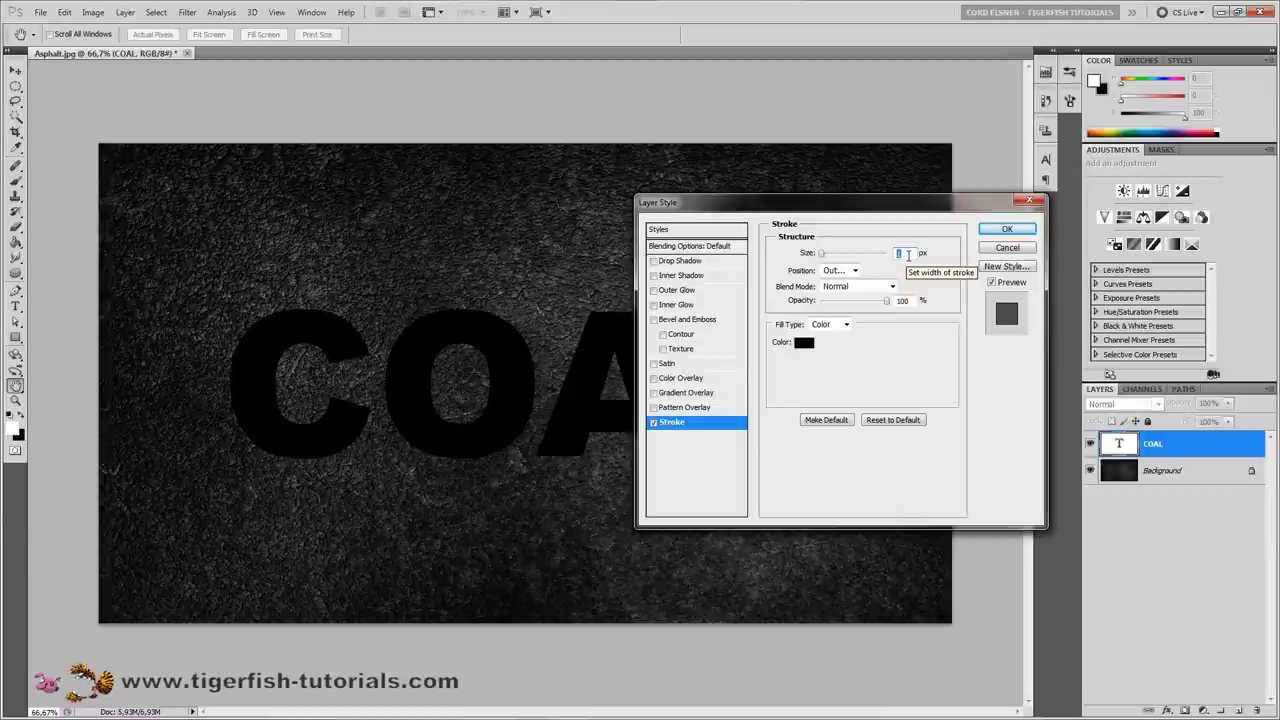
click(848, 270)
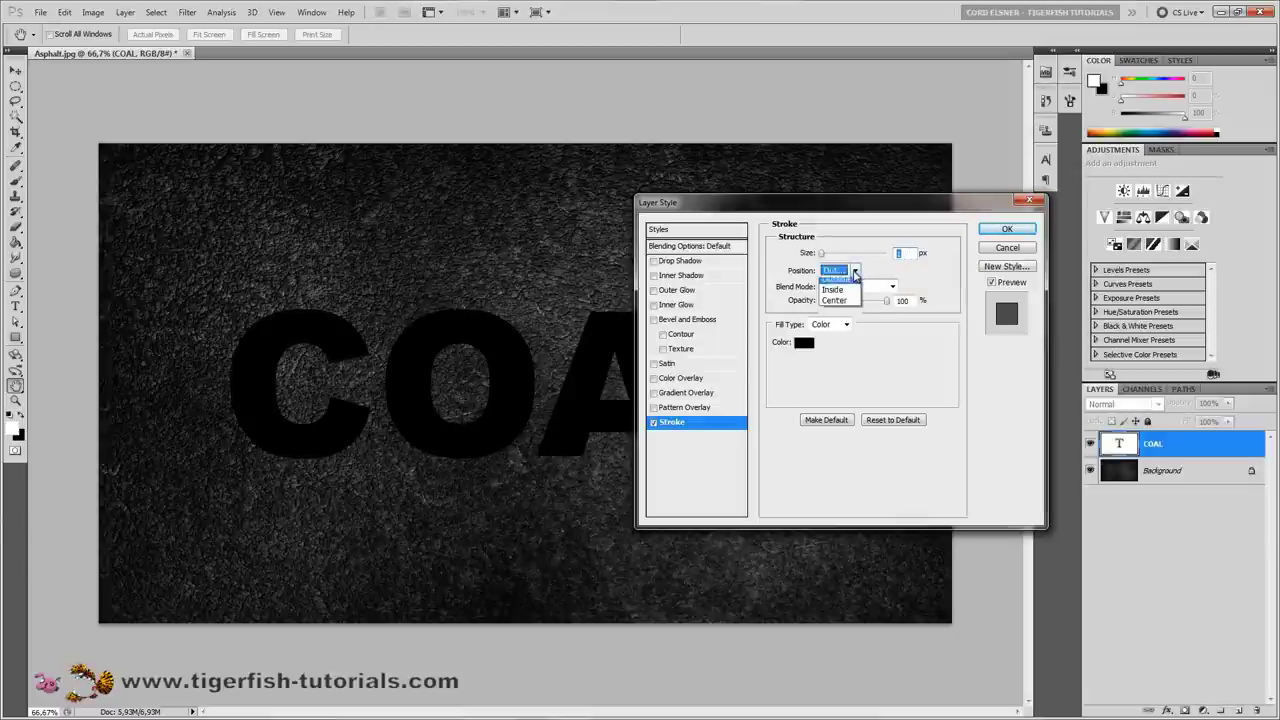
click(844, 295)
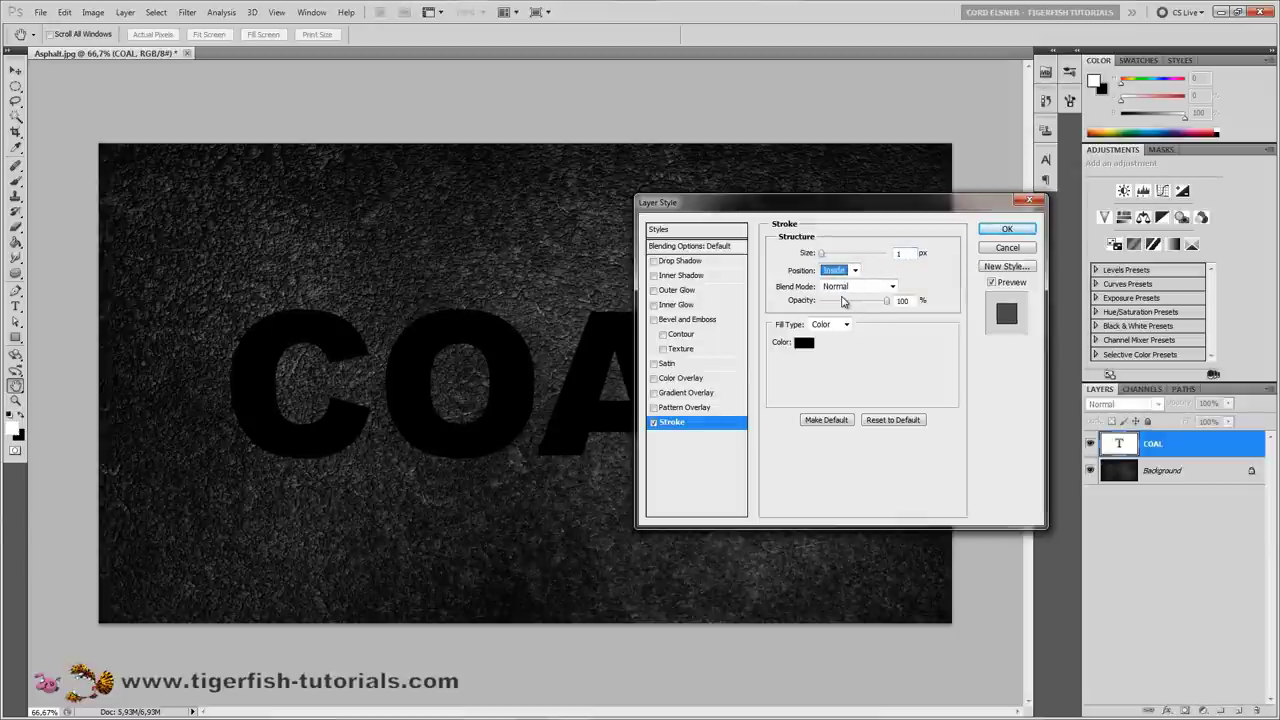
click(892, 287)
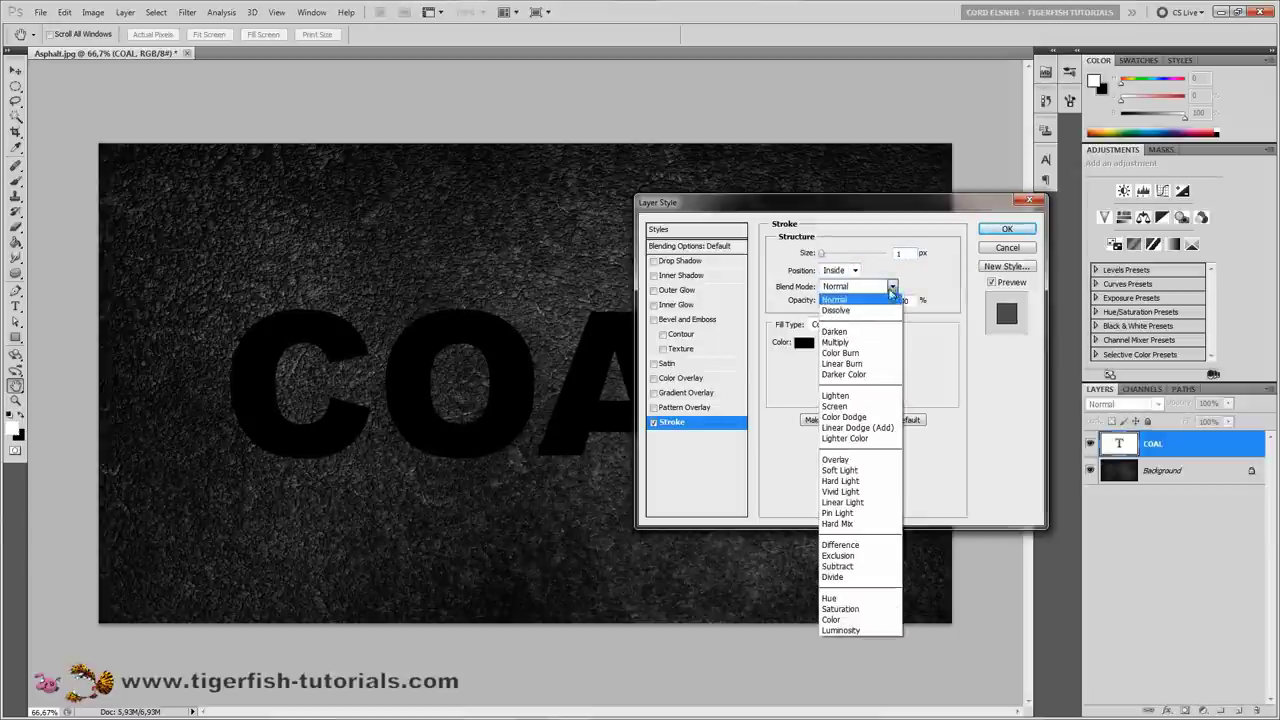
click(856, 440)
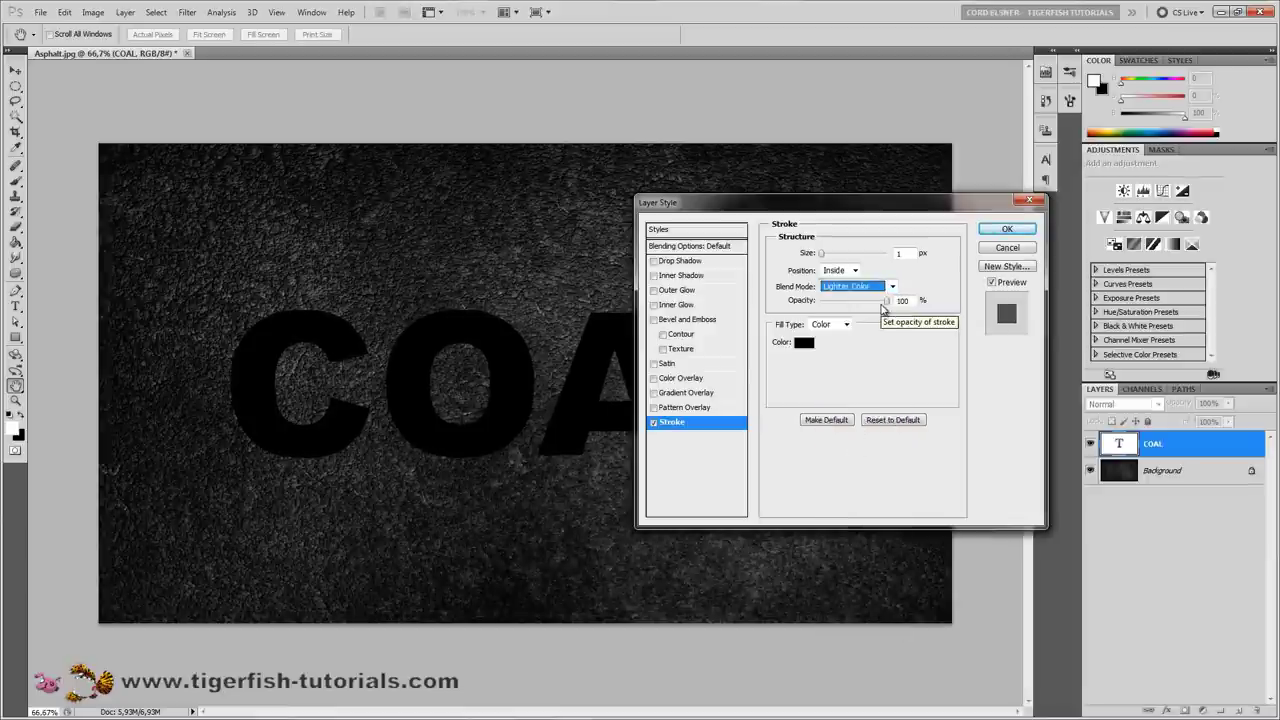
Step: Change the stroke's fill type to Gradient and set the gradient's starting color stop to H 30, S 95, B 100
click(846, 324)
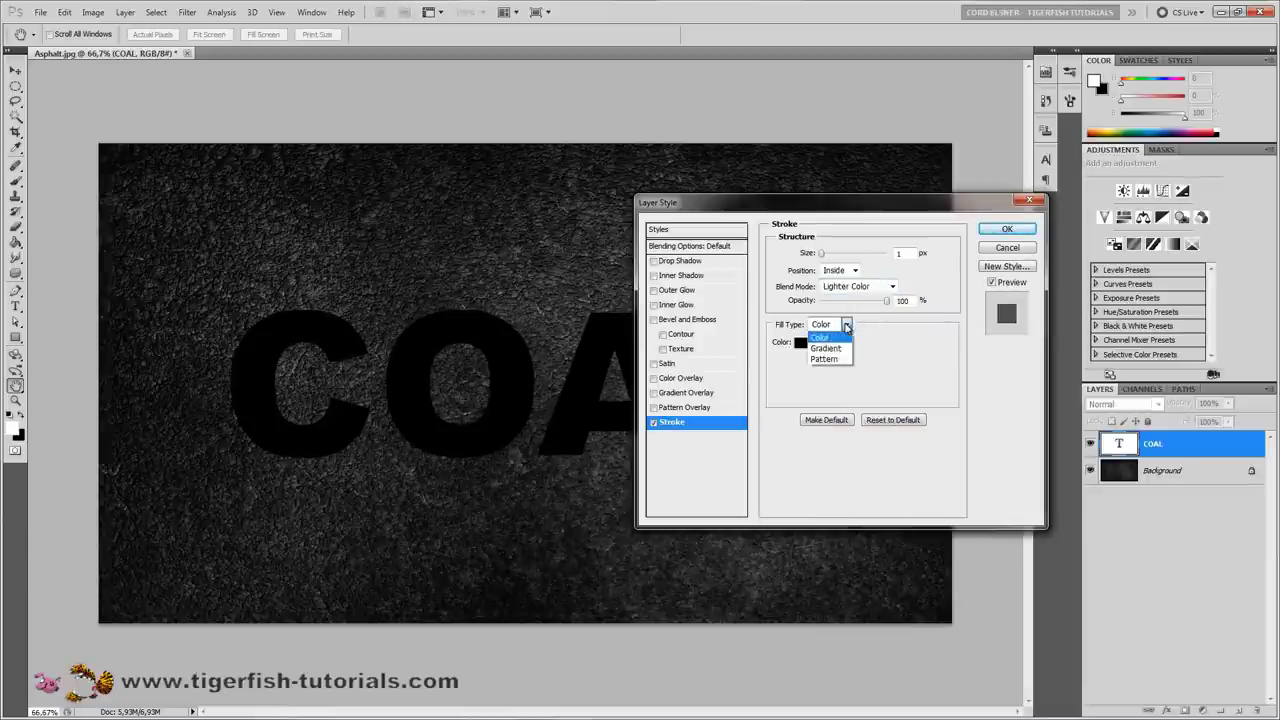
click(837, 349)
click(812, 344)
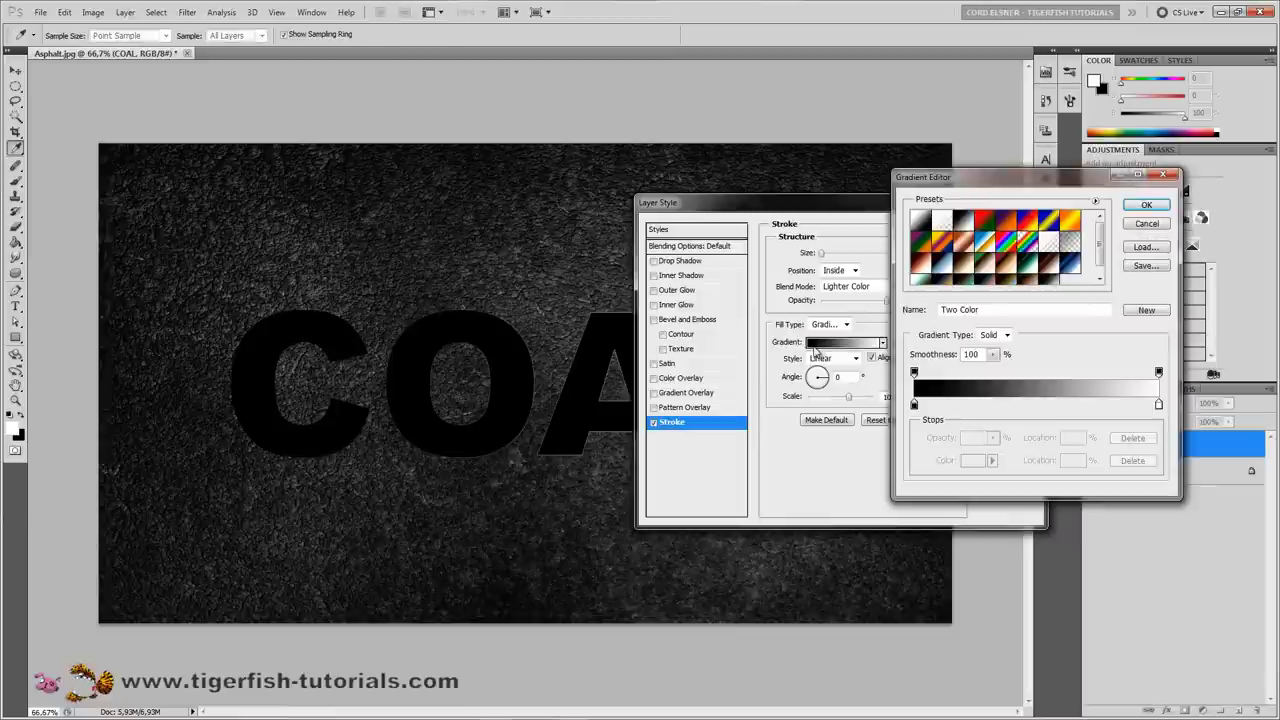
click(913, 405)
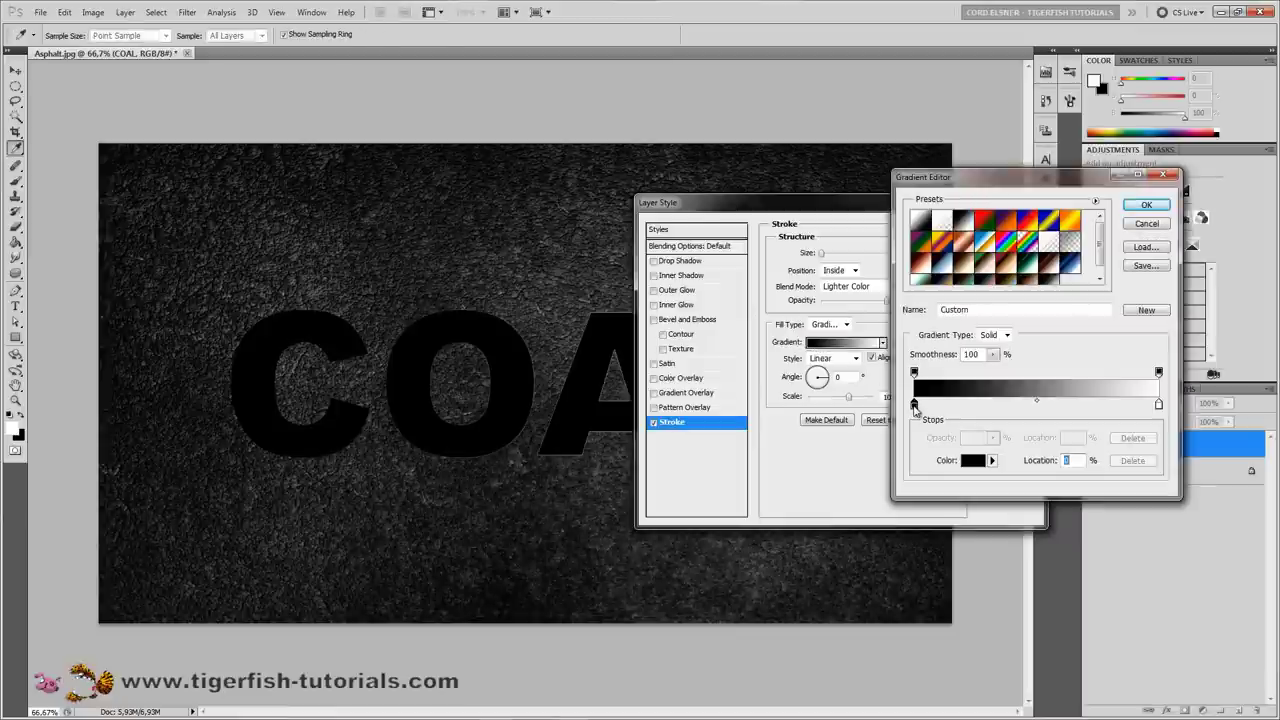
click(971, 466)
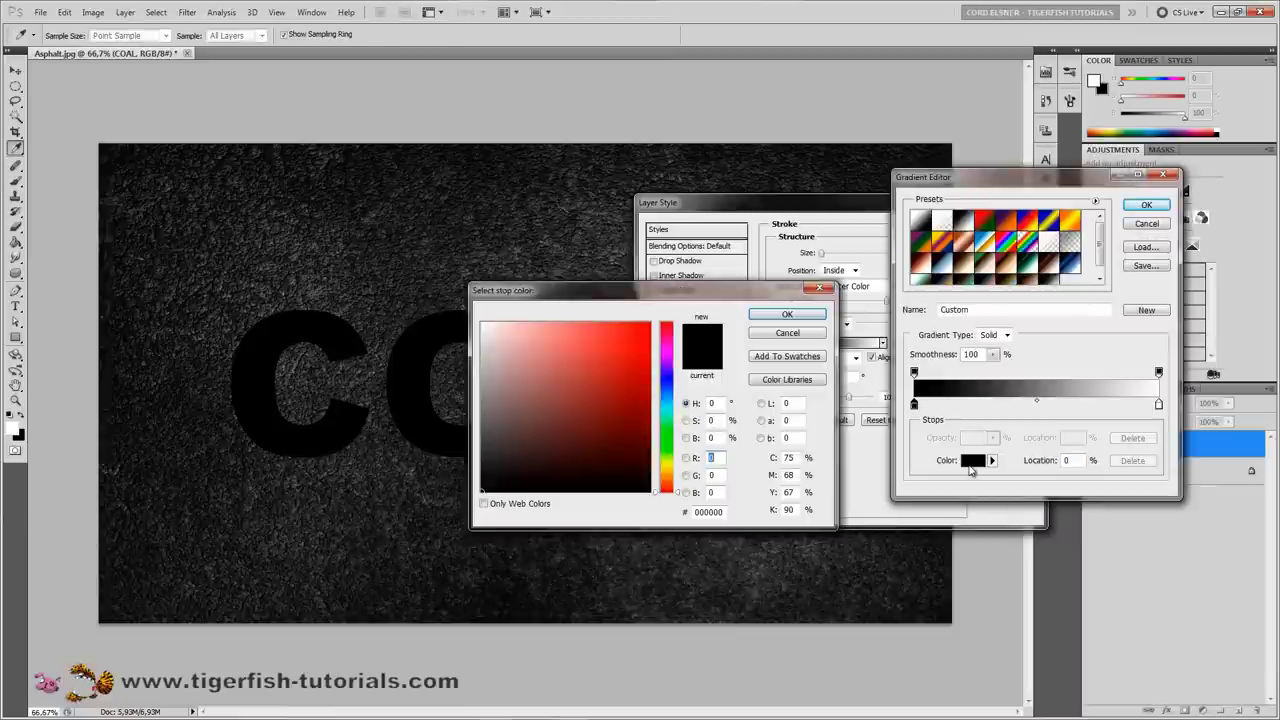
click(716, 403)
text(30)
key(Tab)
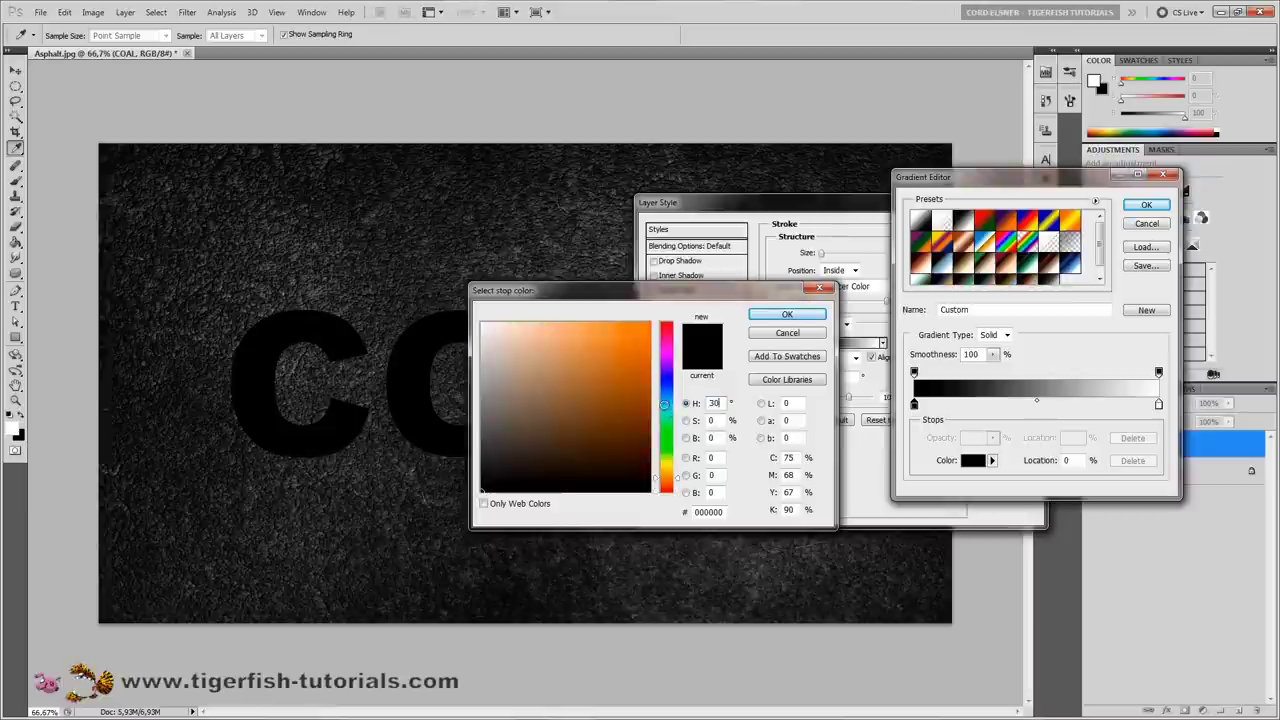
text(95100)
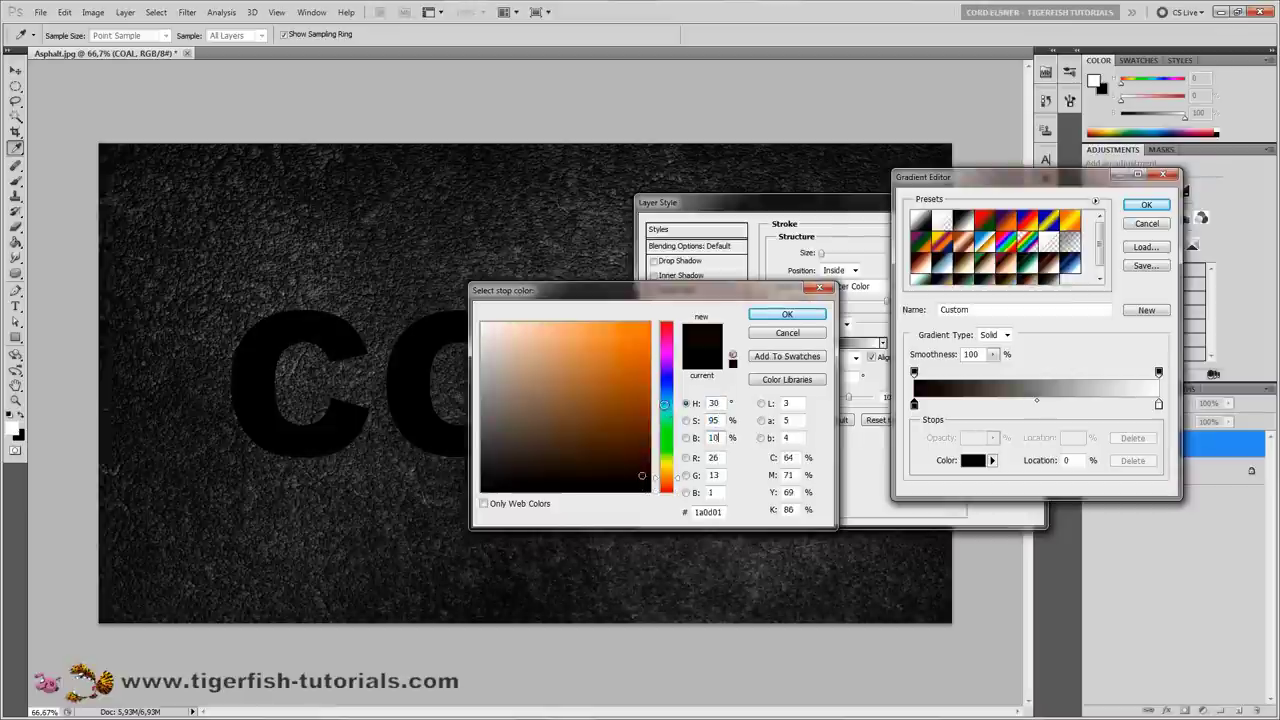
key(Return)
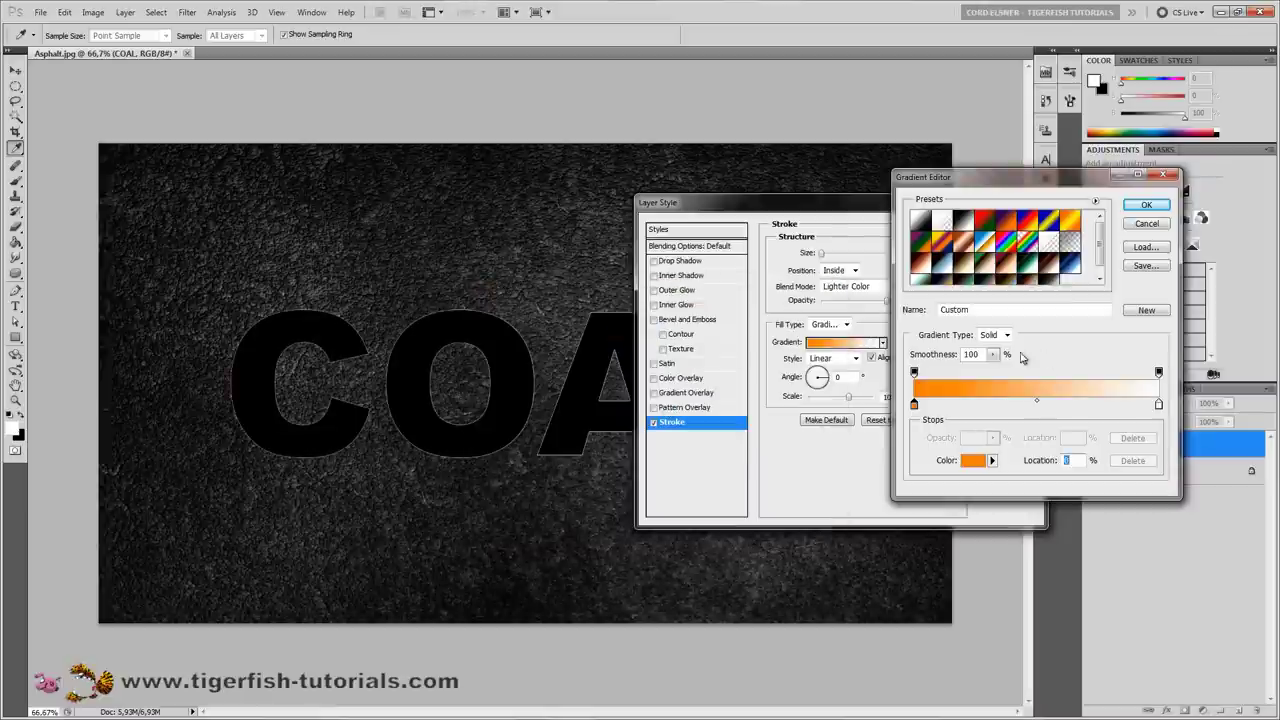
Step: Set the stroke gradient's ending color stop to H 10, S 100, B 100
click(1158, 405)
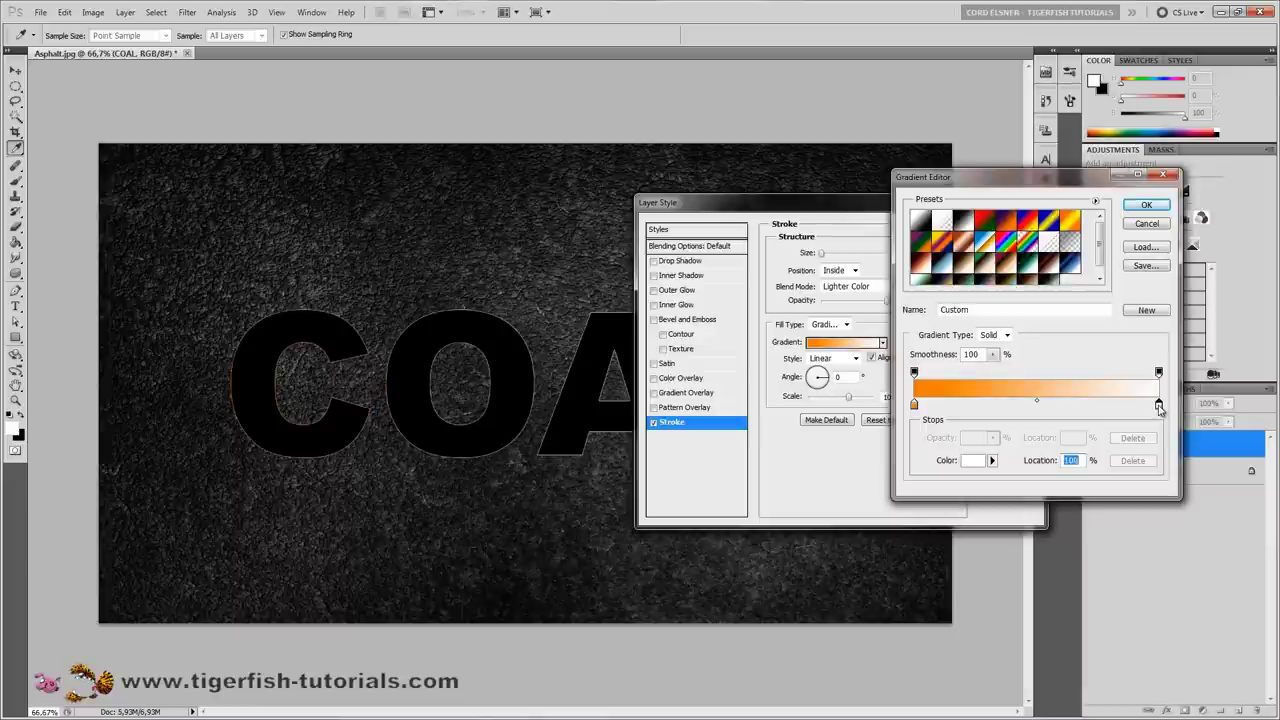
click(970, 461)
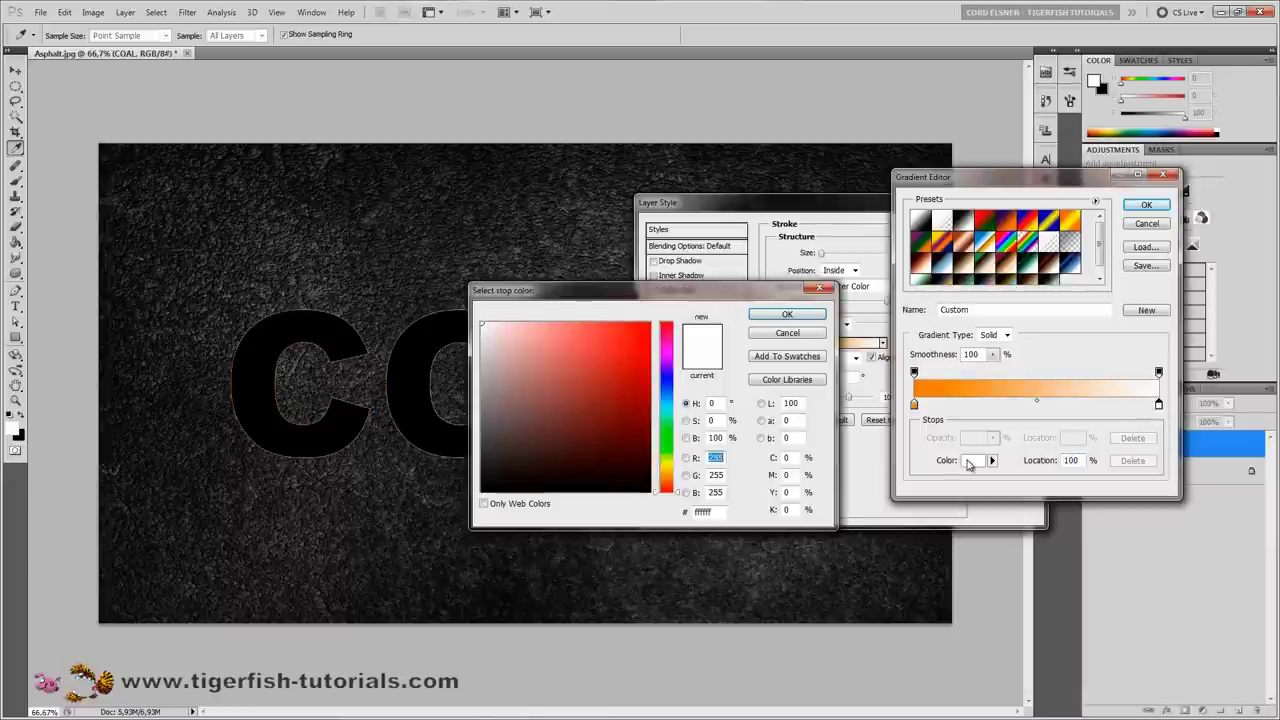
click(713, 403)
text(10)
key(Tab)
text(100)
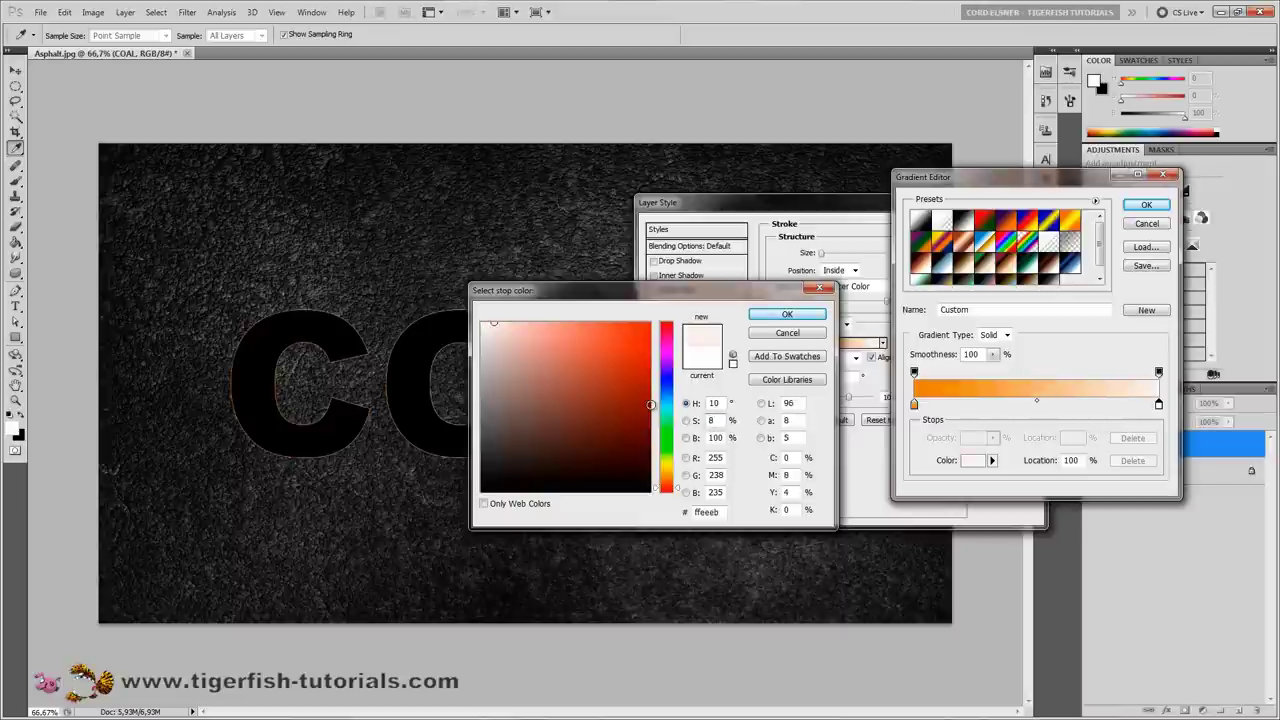
key(Tab)
text(100)
key(Return)
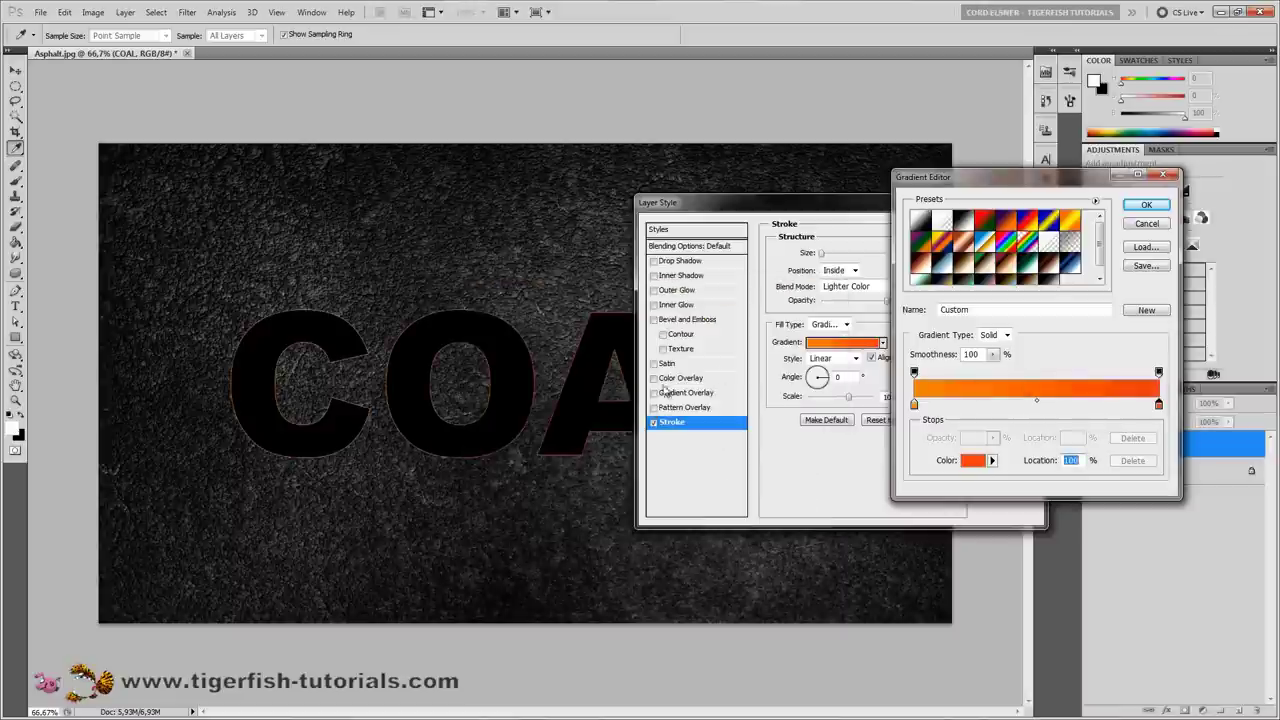
Step: Set the stroke gradient's ending opacity stop to 0% and accept the gradient
click(1160, 374)
text(0)
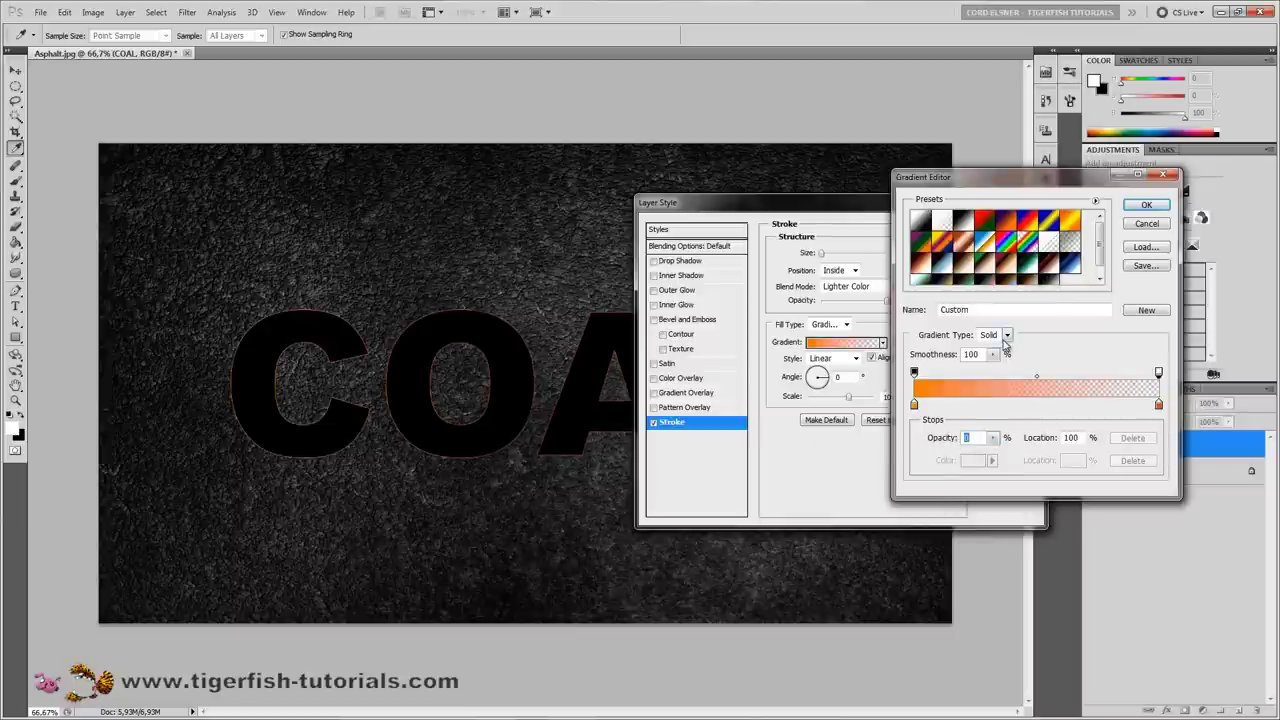
click(1147, 206)
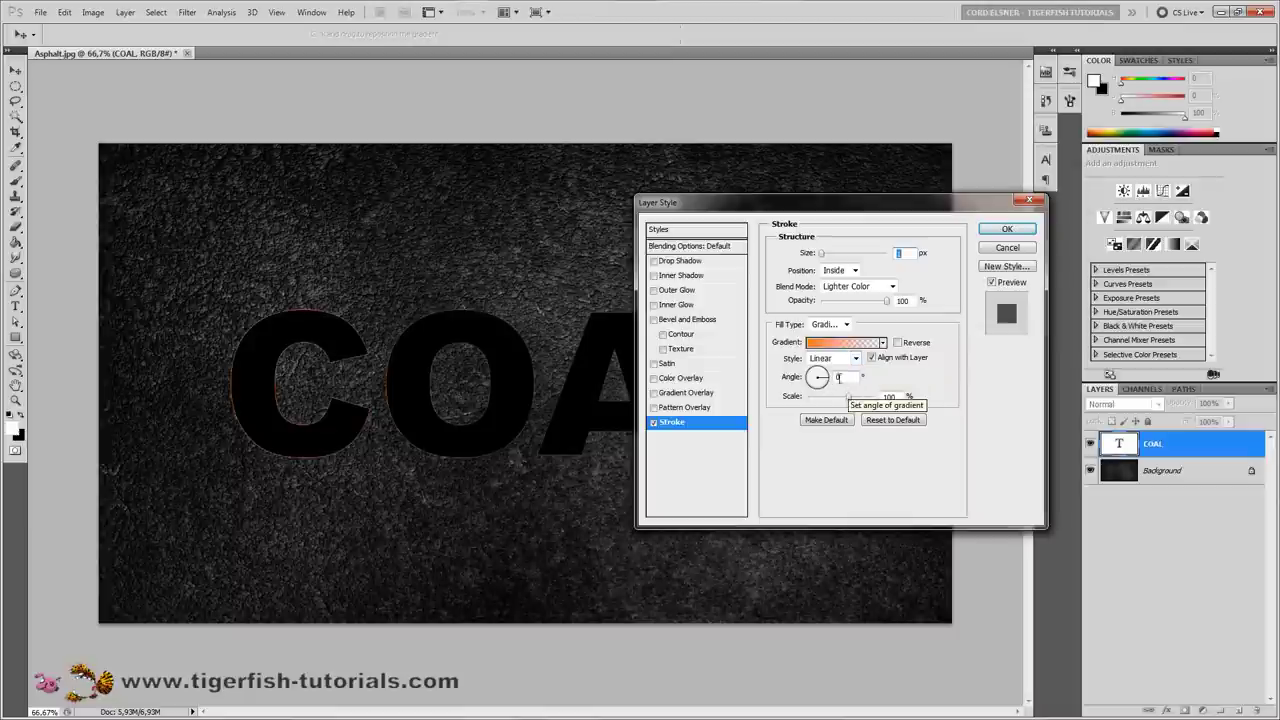
Step: Set the stroke gradient's angle to 90° and its scale to 150%
click(801, 379)
text(90)
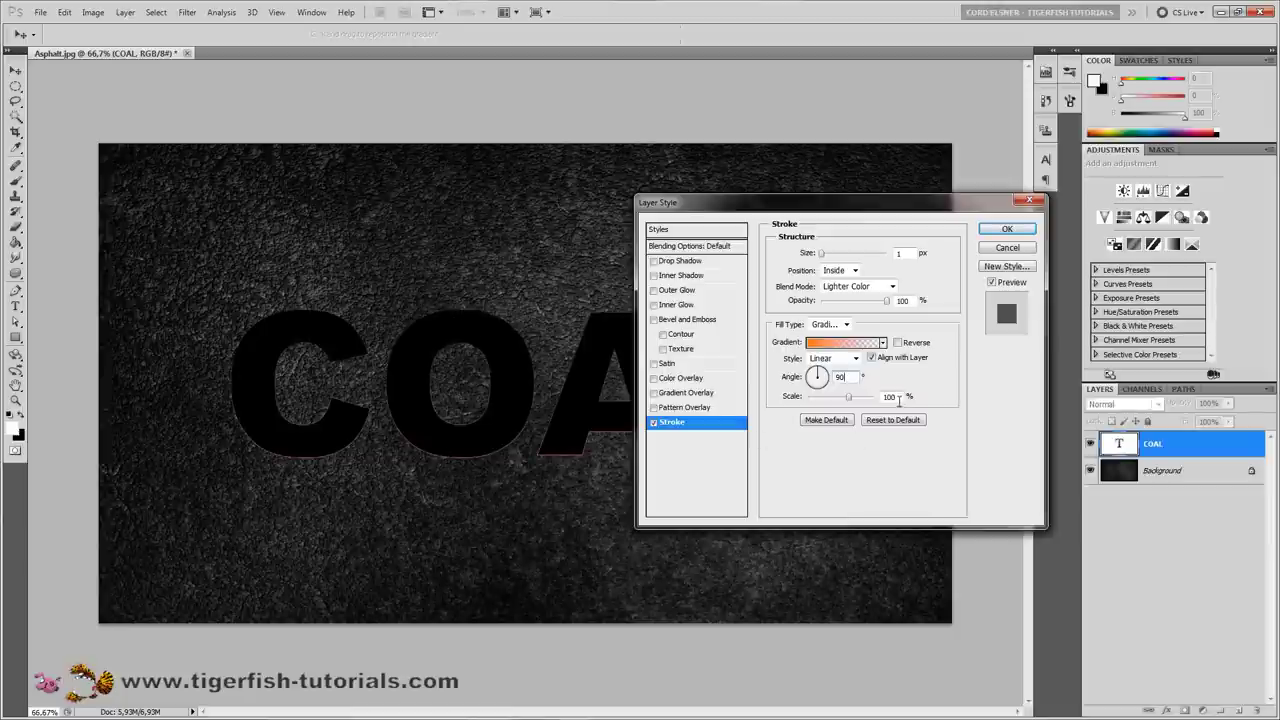
key(Tab)
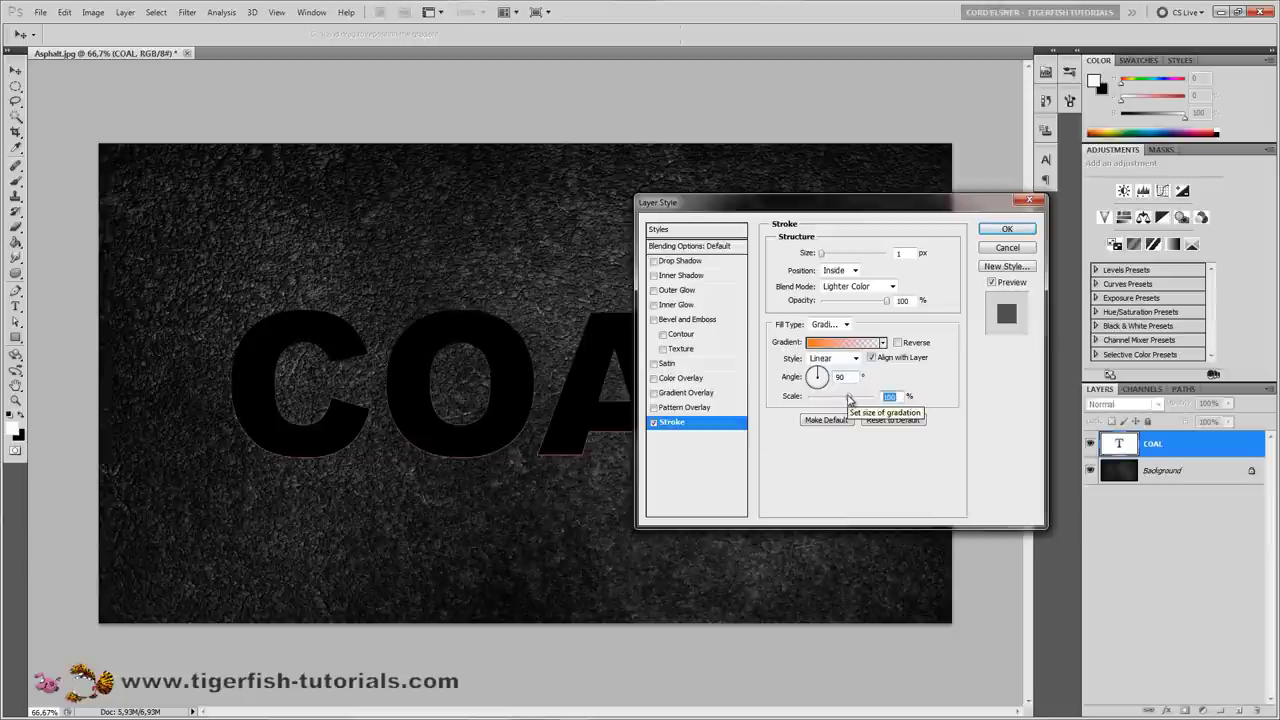
text(150)
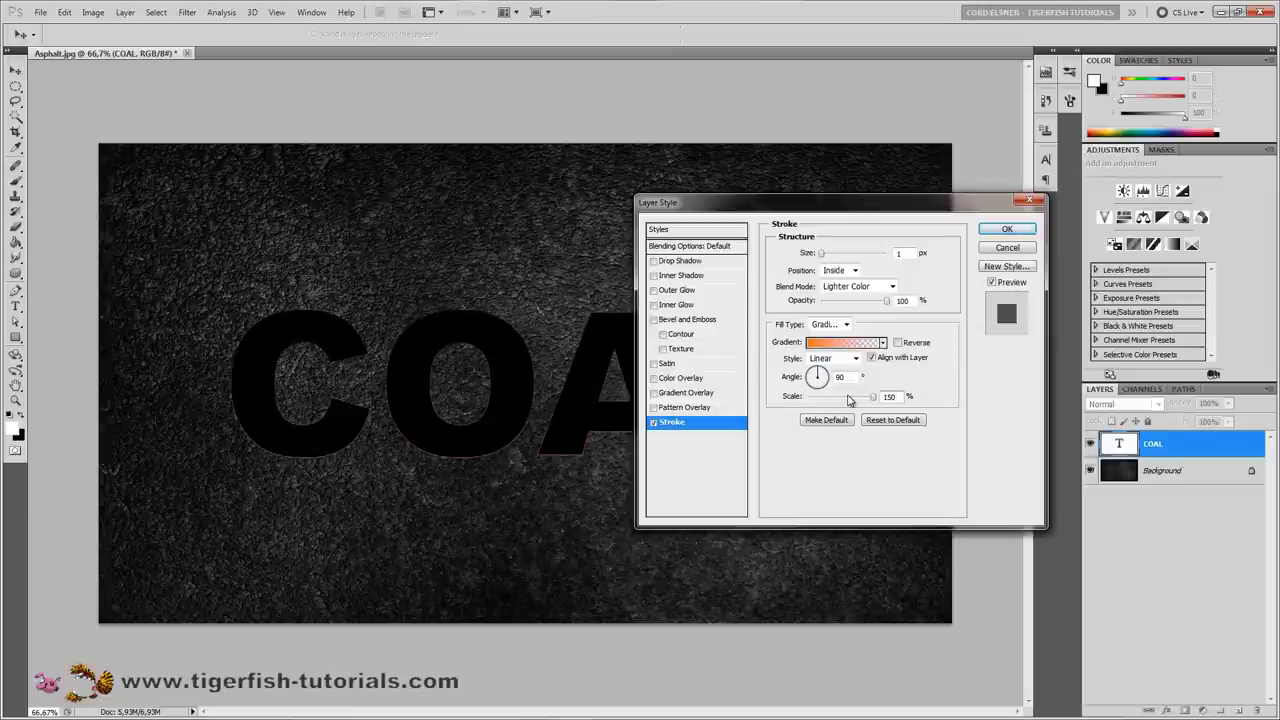
key(Return)
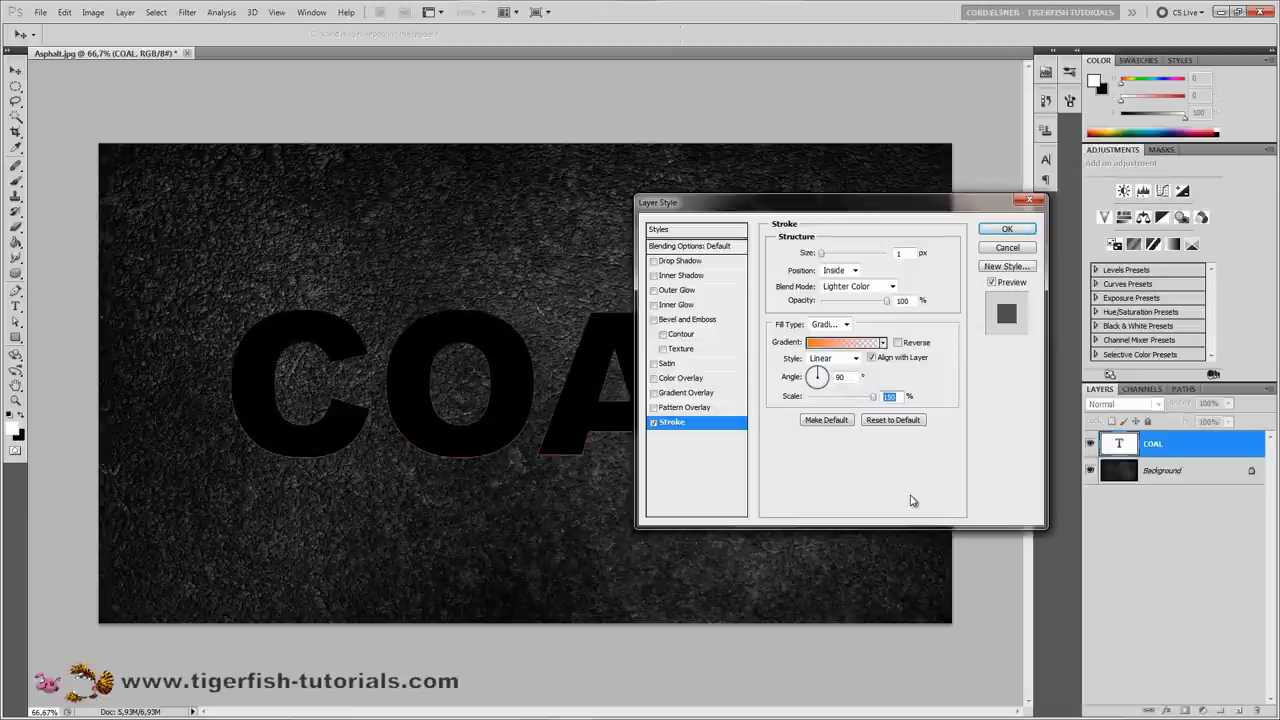
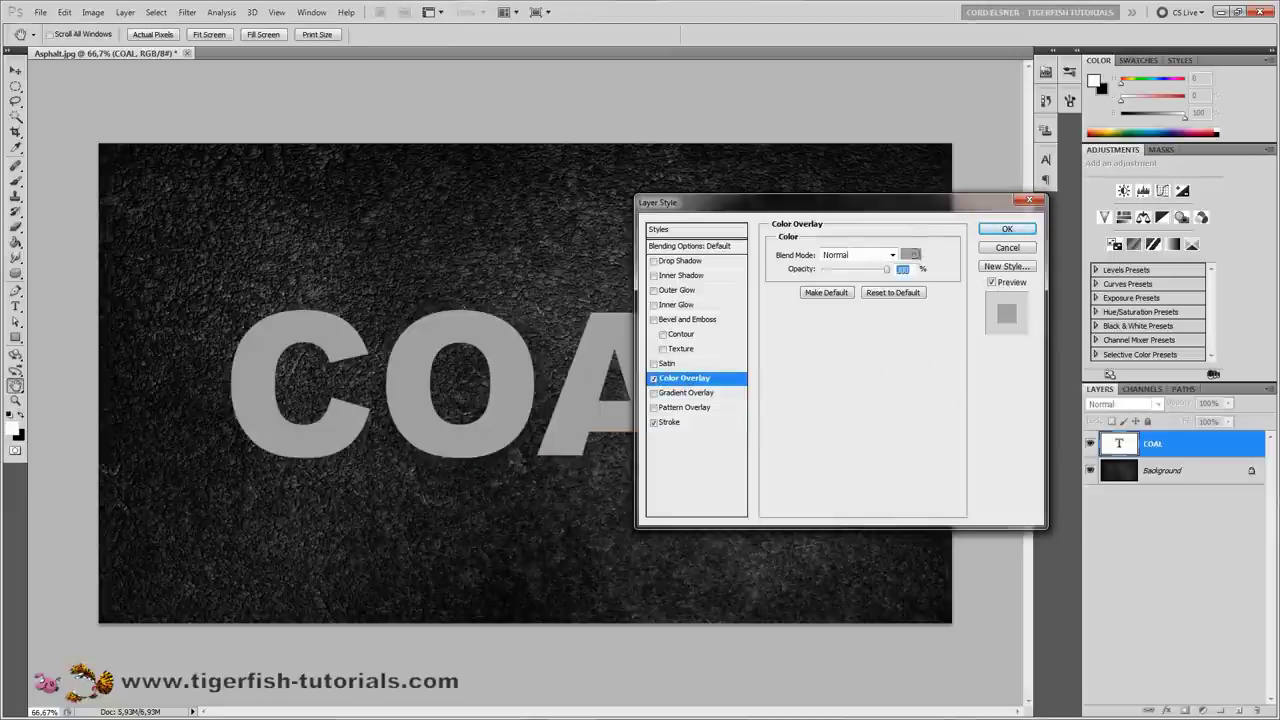
Step: Give the COAL text's Color Overlay a dark gray color with hue 0, saturation 0 and 15% brightness
click(910, 256)
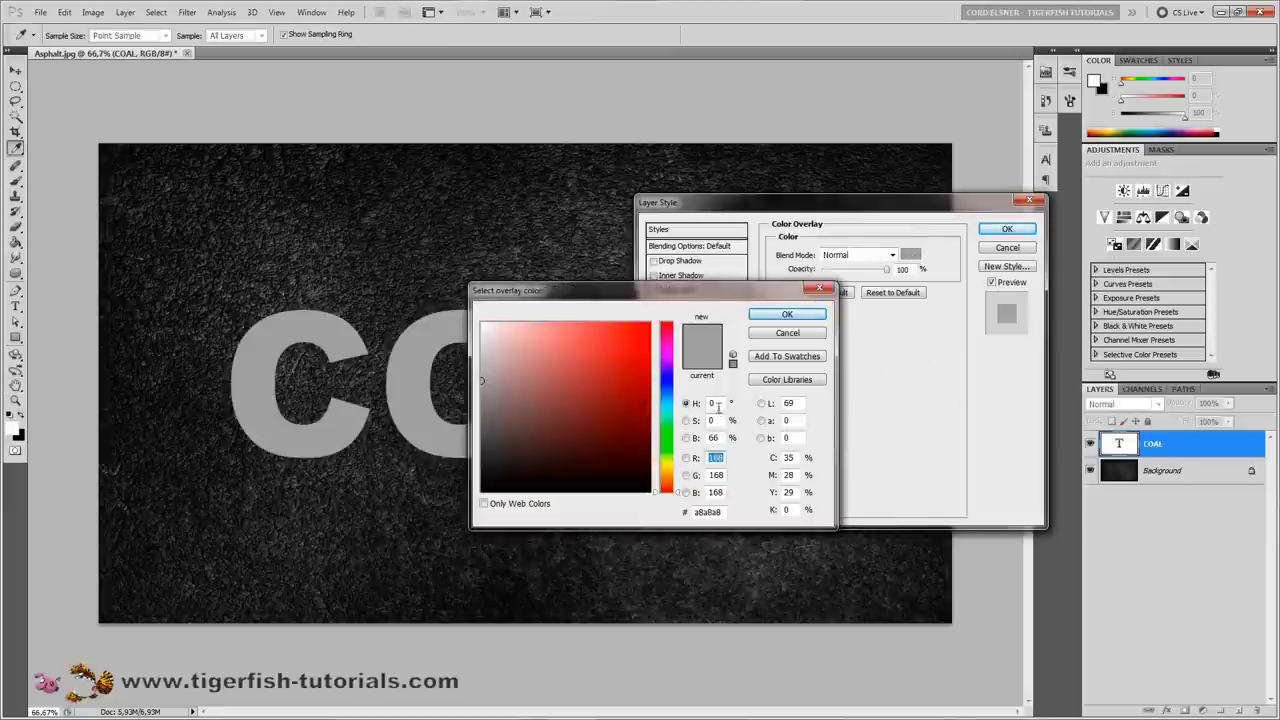
double_click(716, 438)
text(5)
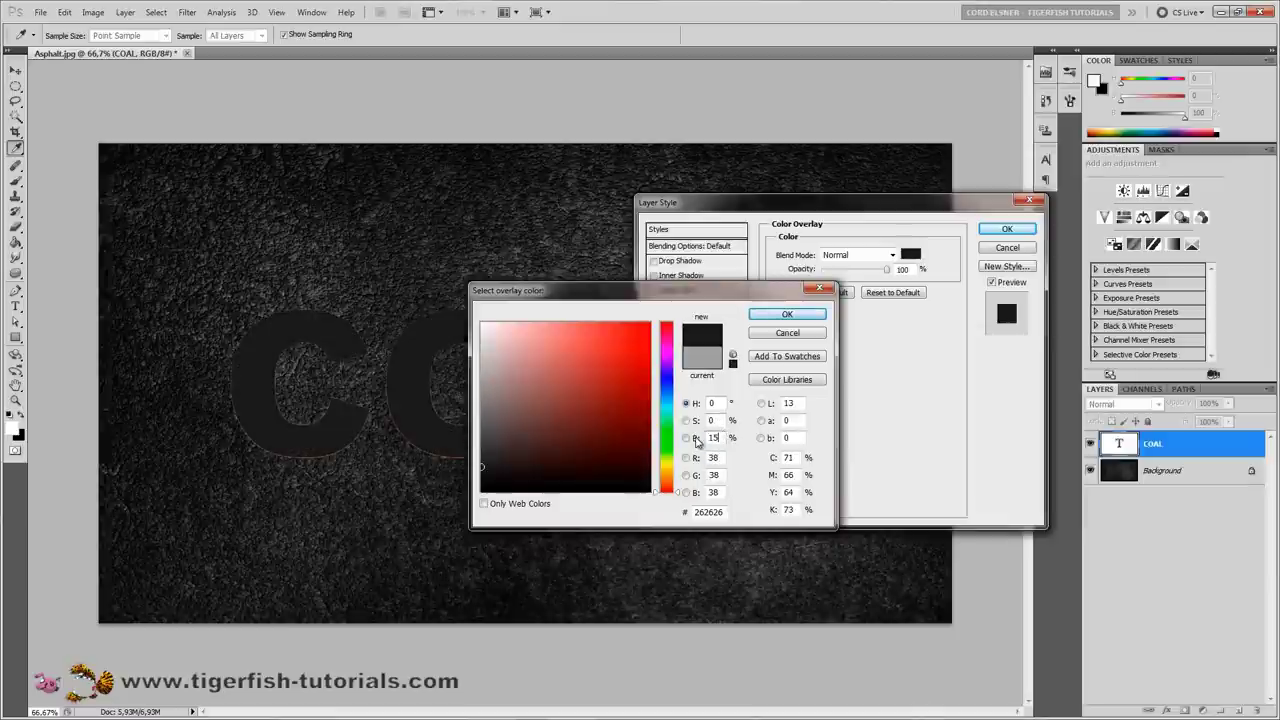
click(787, 314)
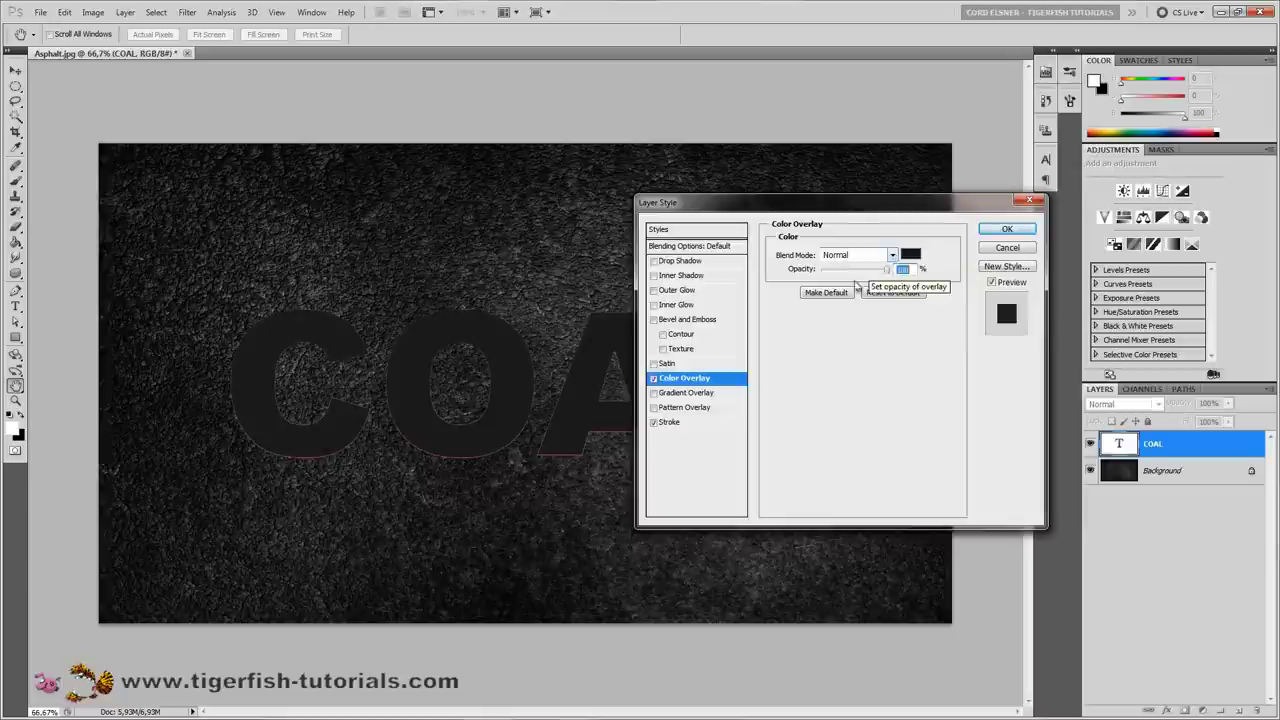
Step: Add a Drop Shadow to the COAL text with 85% opacity and a 120° angle
click(667, 262)
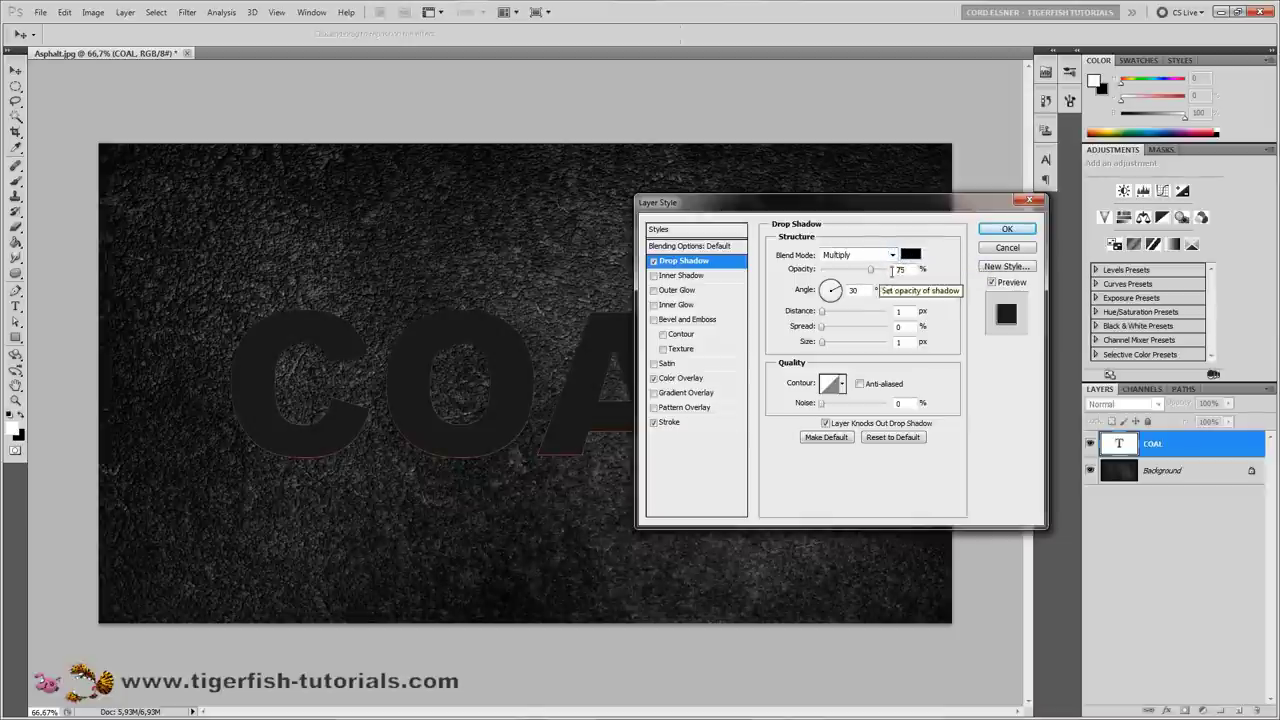
text(85)
double_click(862, 290)
text(120)
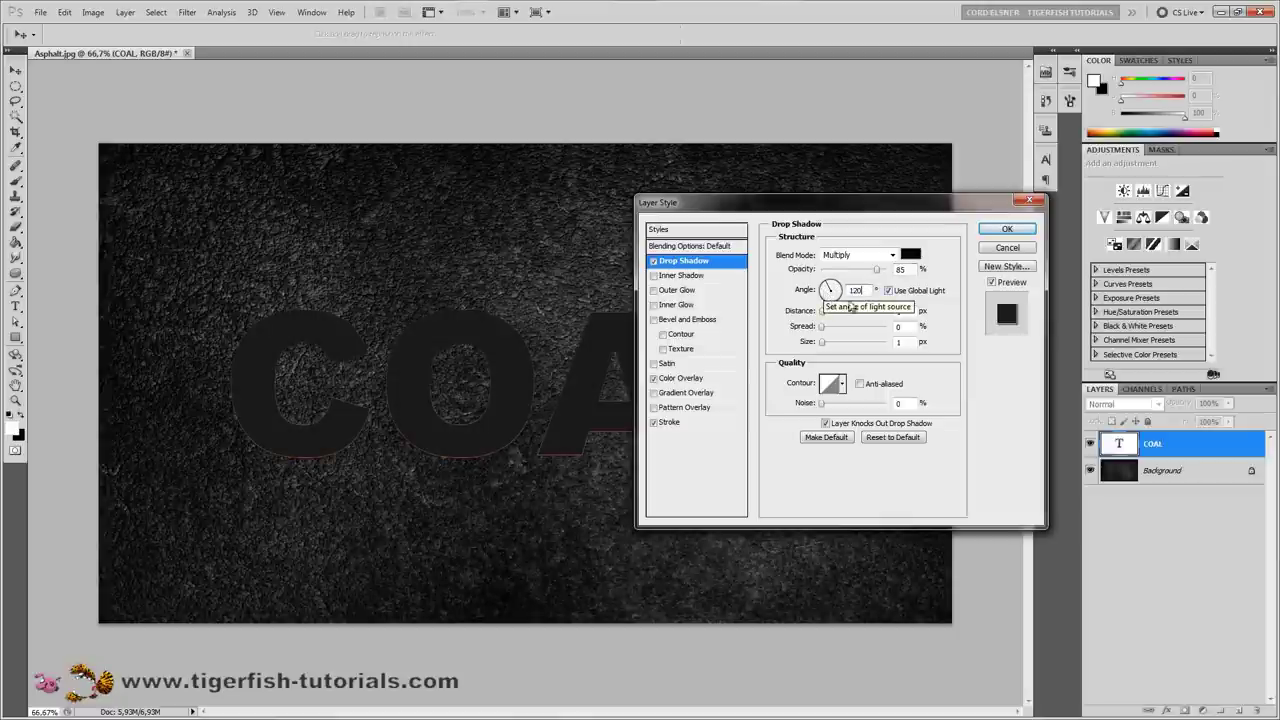
Step: Set the drop shadow's distance to 12 px and size to 10 px, with an anti-aliased contour
double_click(898, 311)
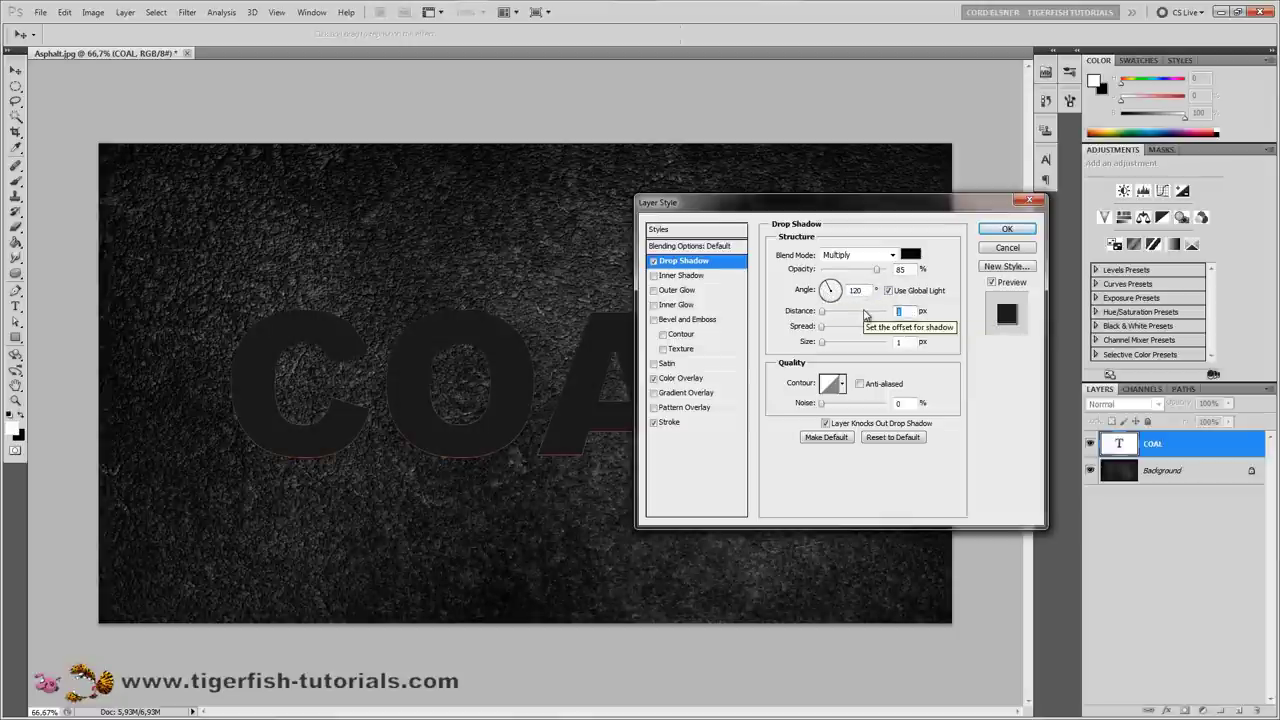
text(12)
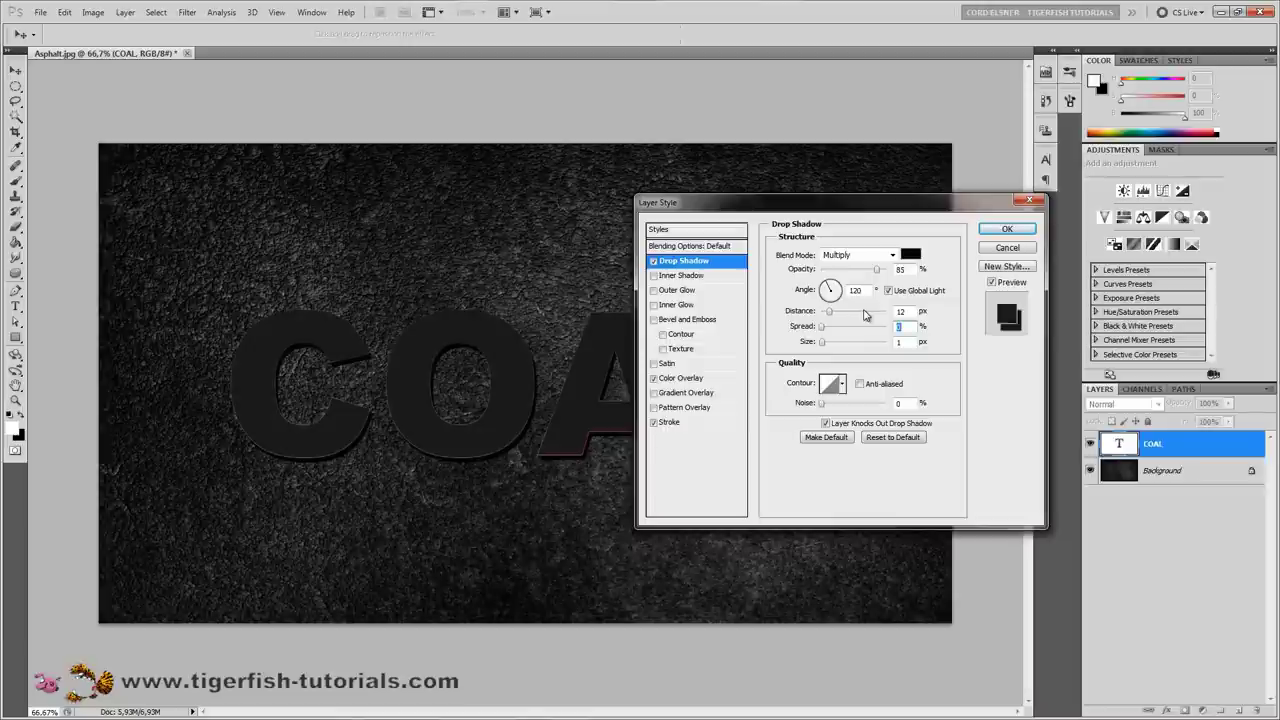
key(Tab)
text(10)
click(860, 385)
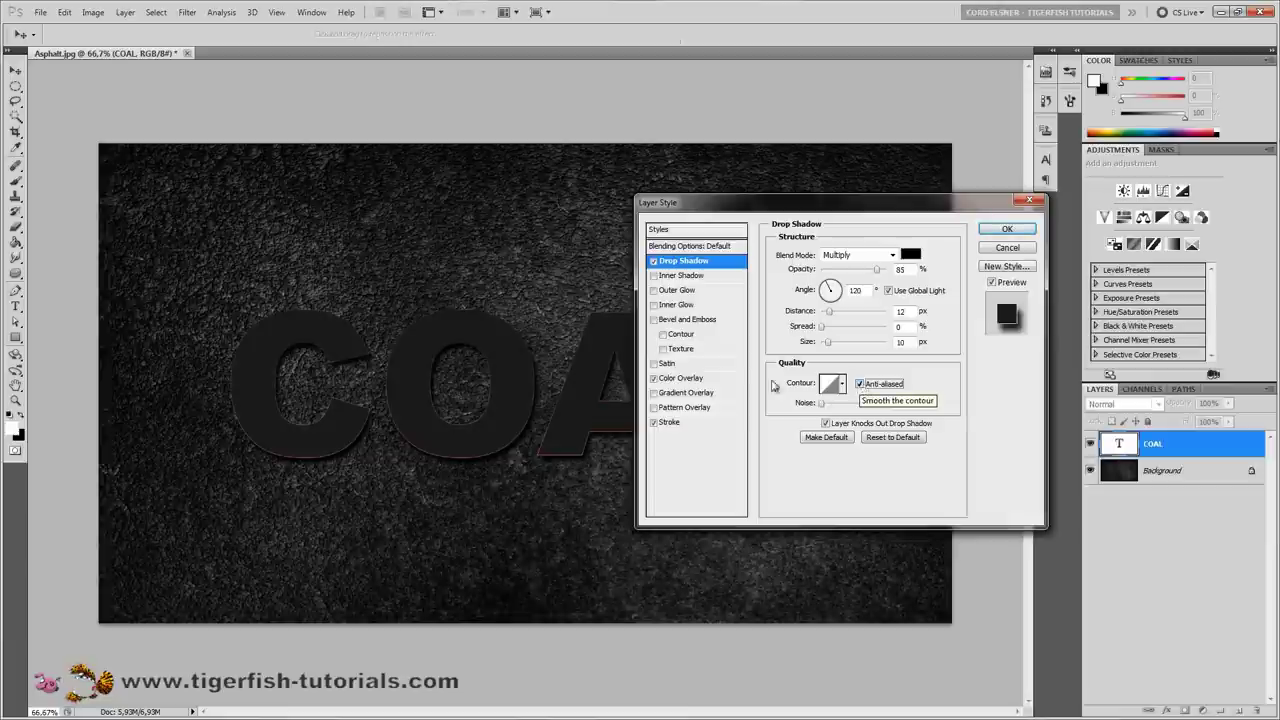
Step: Add an Inner Shadow to the COAL text using the Saturation blend mode at 100% opacity
click(673, 278)
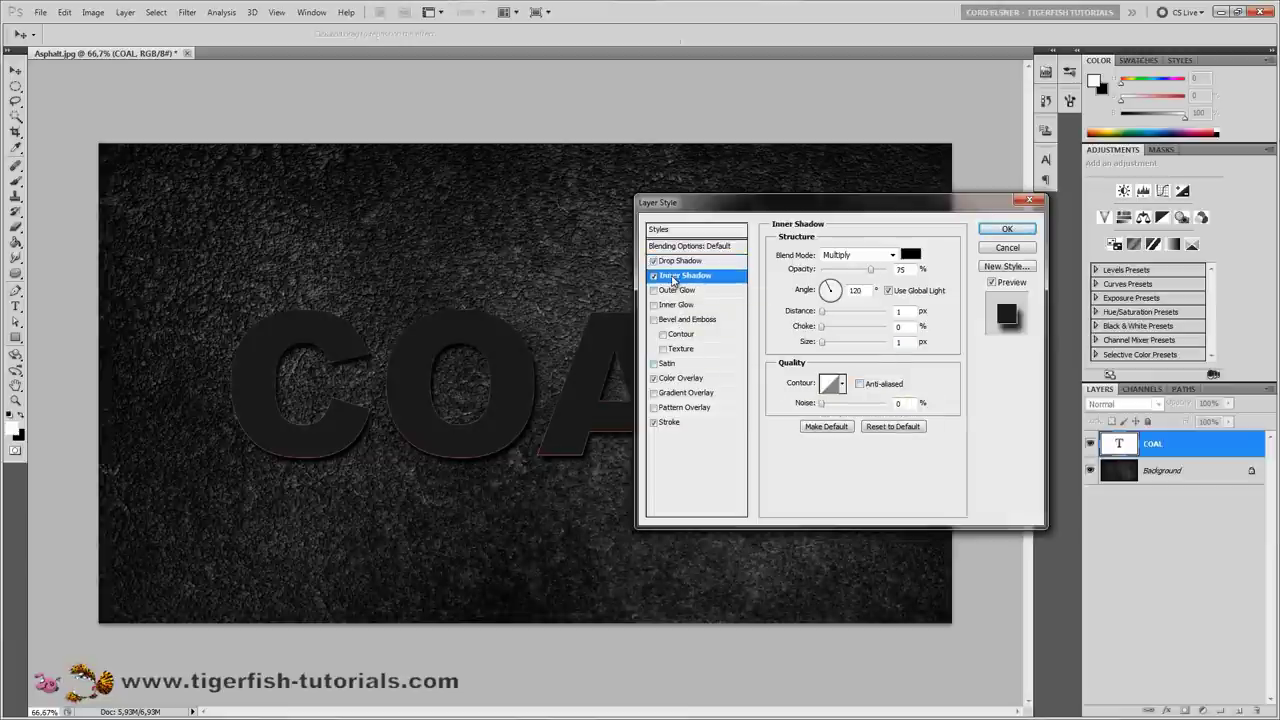
click(894, 258)
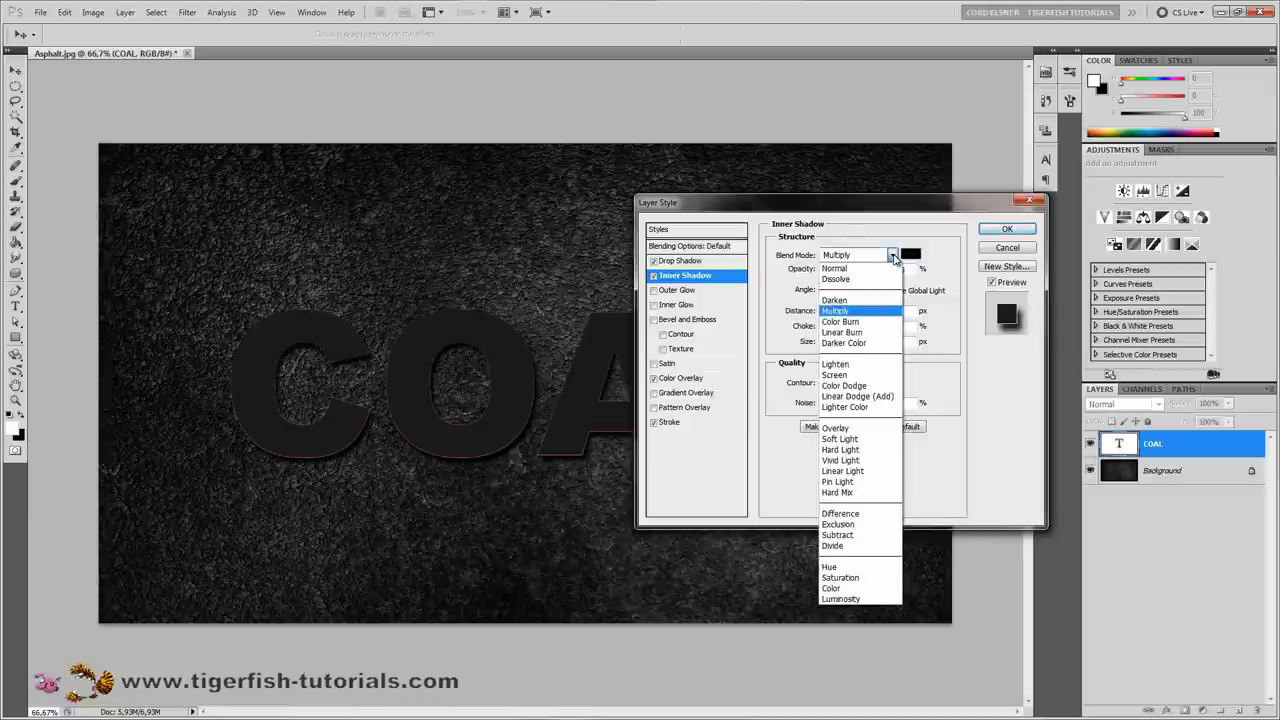
click(862, 578)
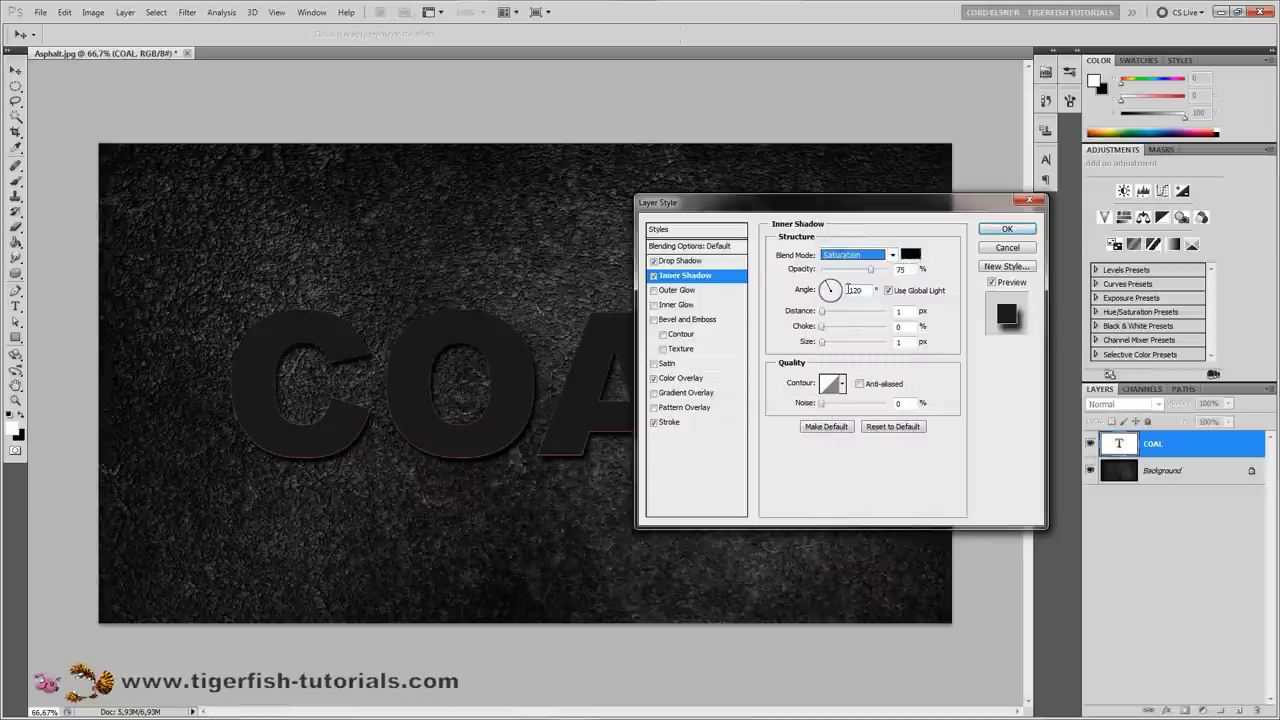
drag(873, 275, 887, 274)
Step: Give the inner shadow a distance of 0 px, a size of 45 px, an anti-aliased contour and 15% noise
click(902, 311)
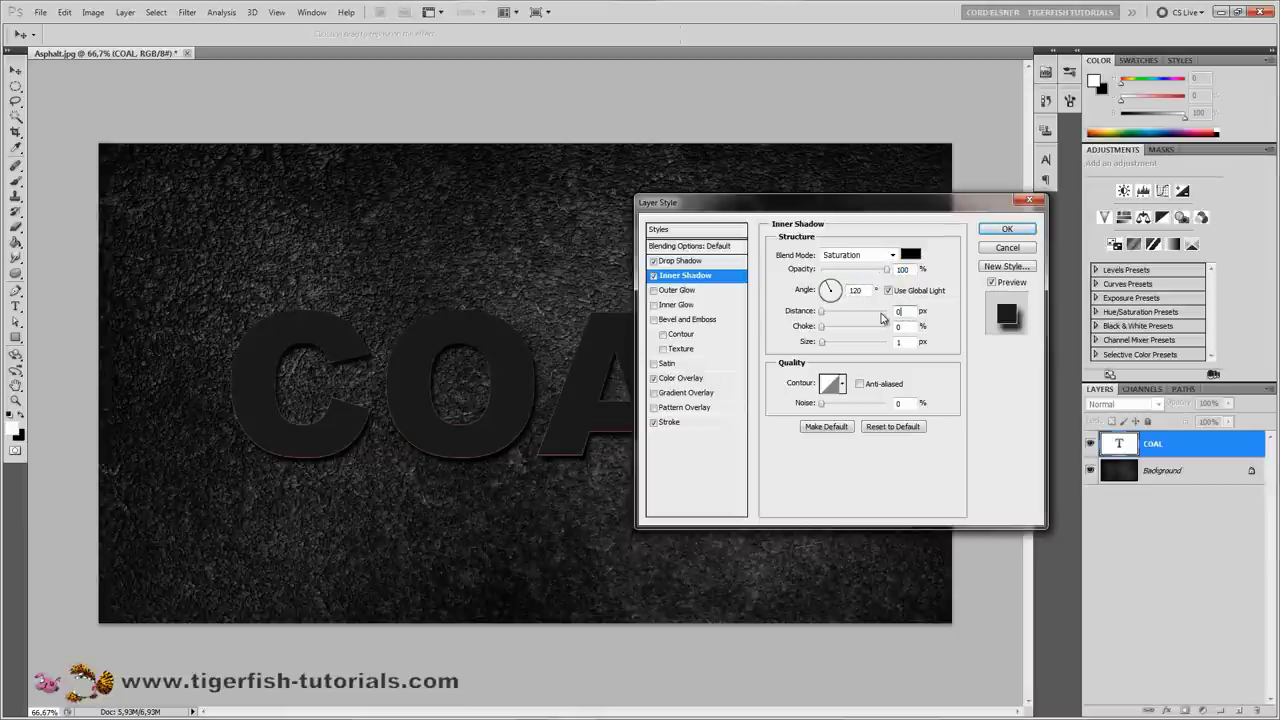
key(Tab)
text(45)
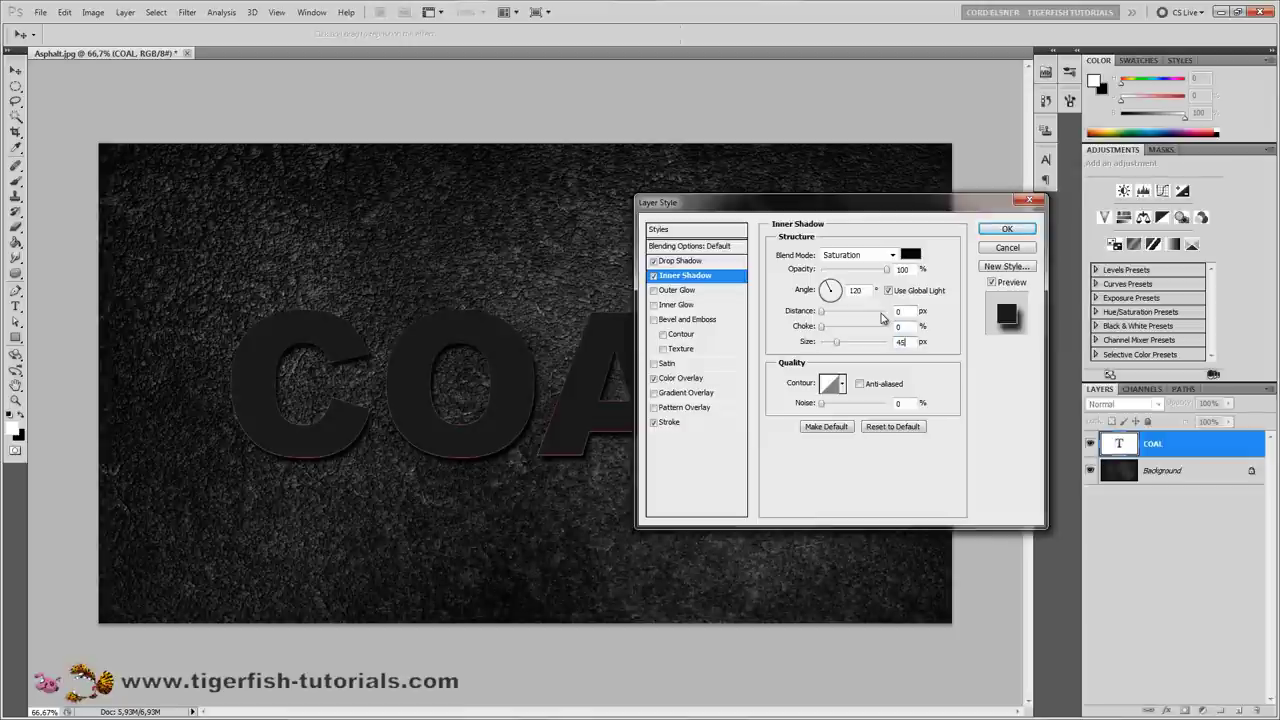
click(860, 385)
key(Tab)
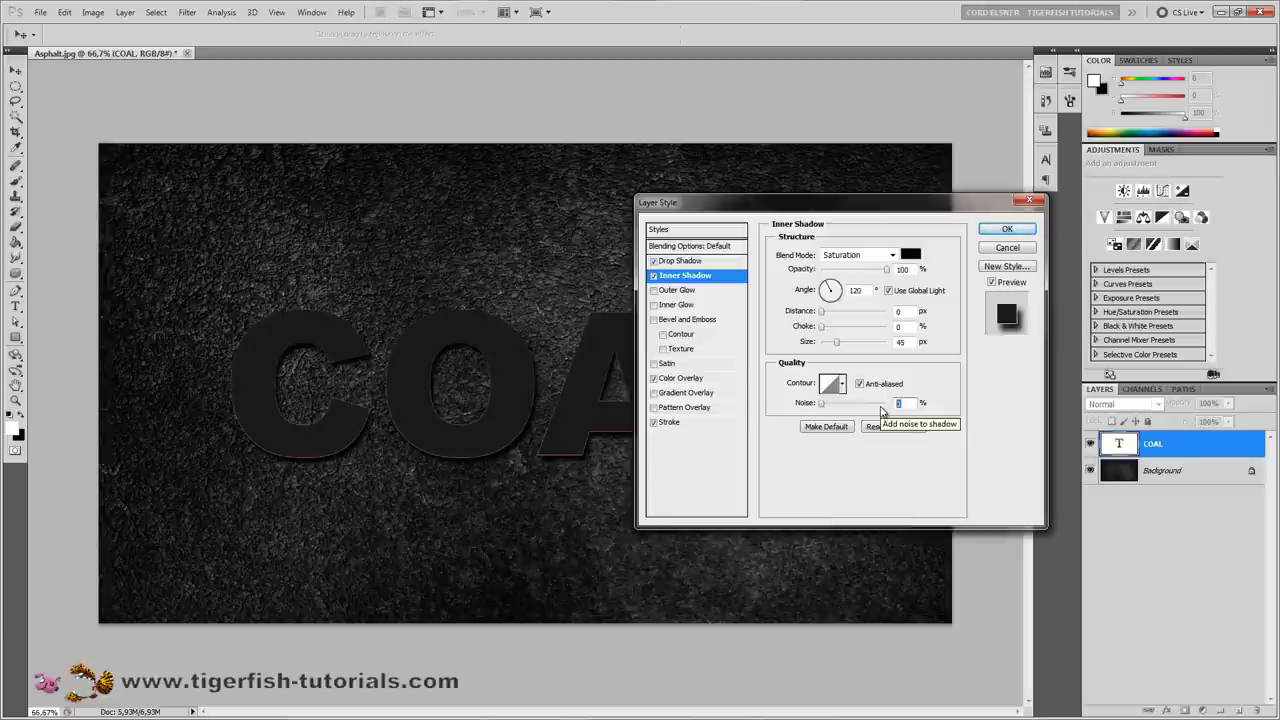
text(15)
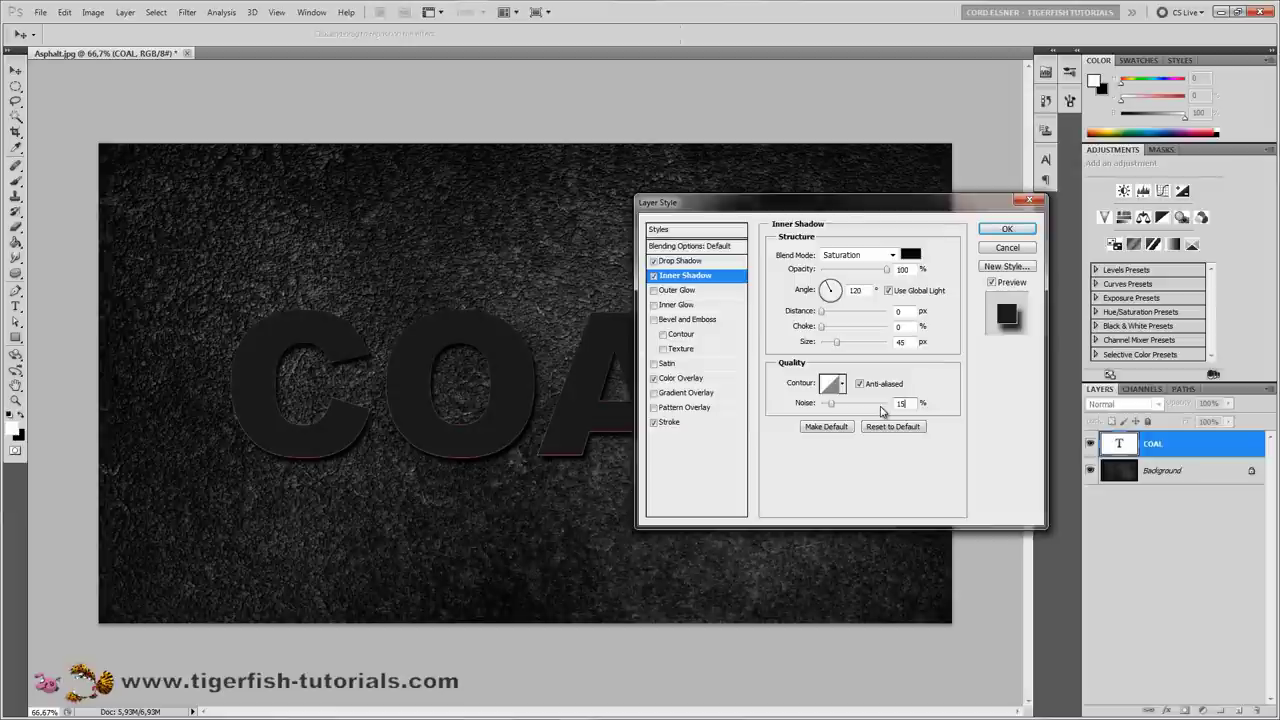
Step: Add an Outer Glow to the COAL text using Hard Mix blending, 100% opacity and 15% noise
click(669, 290)
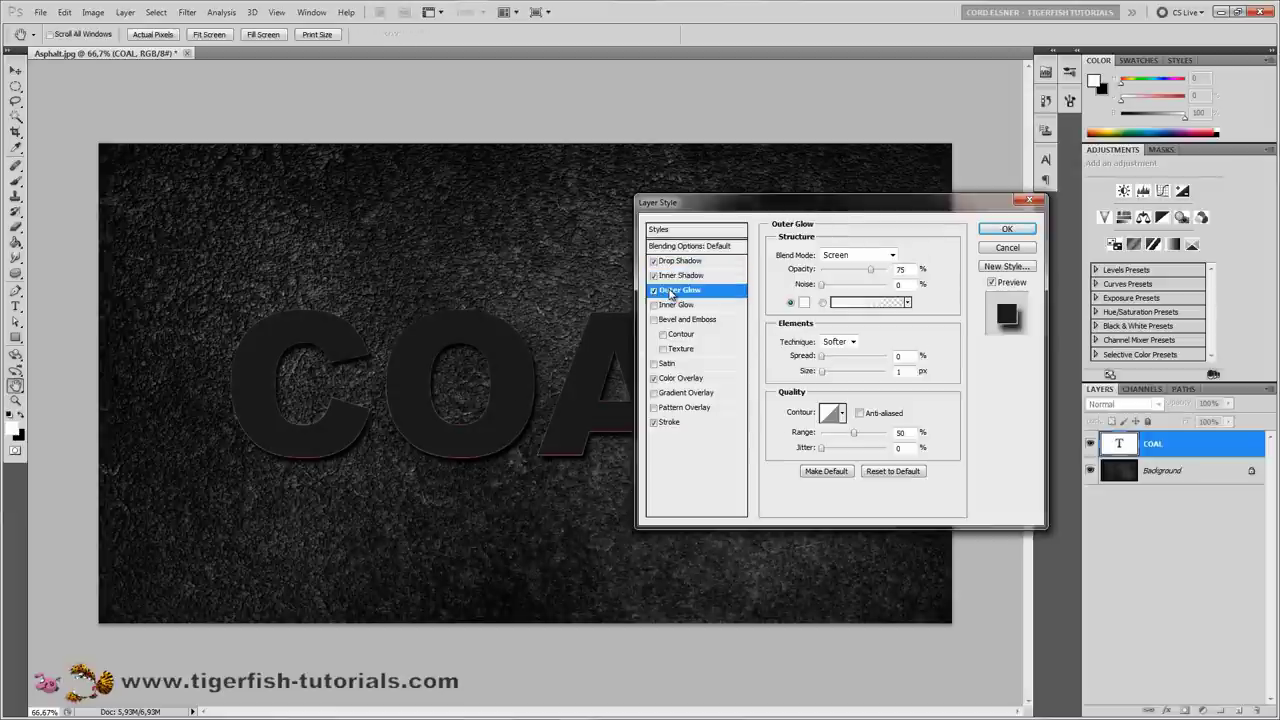
click(893, 255)
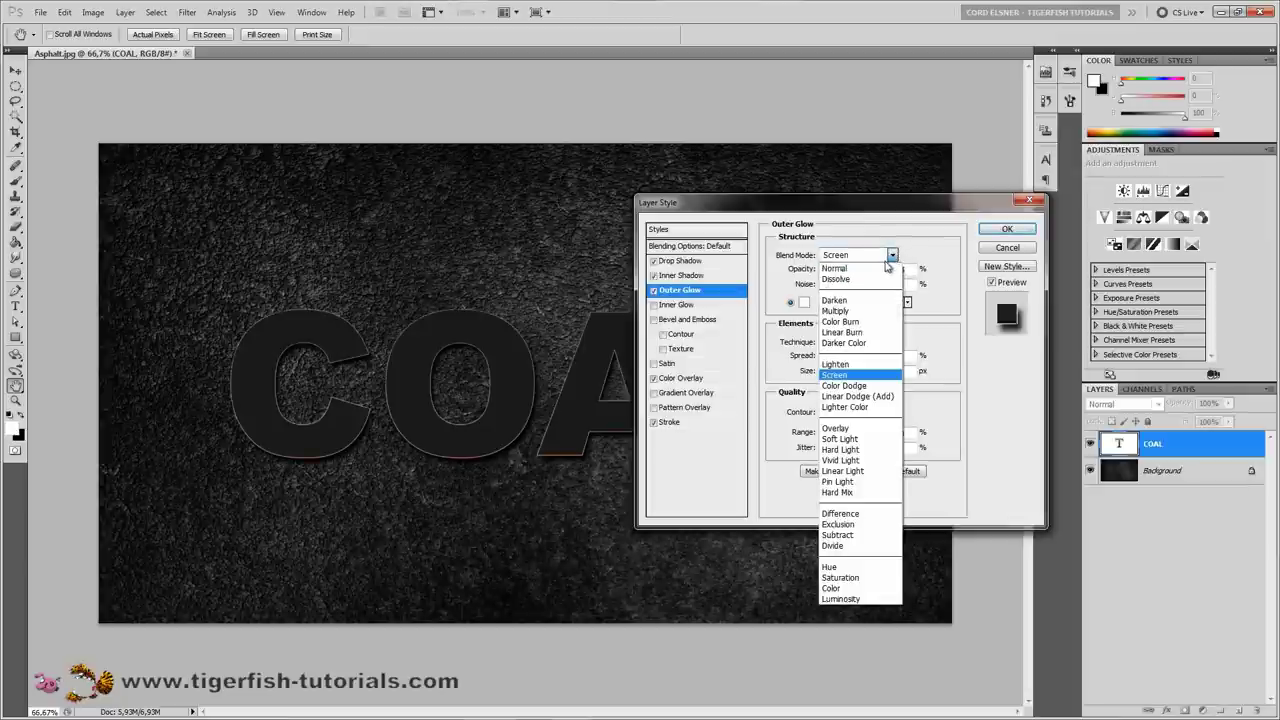
click(843, 492)
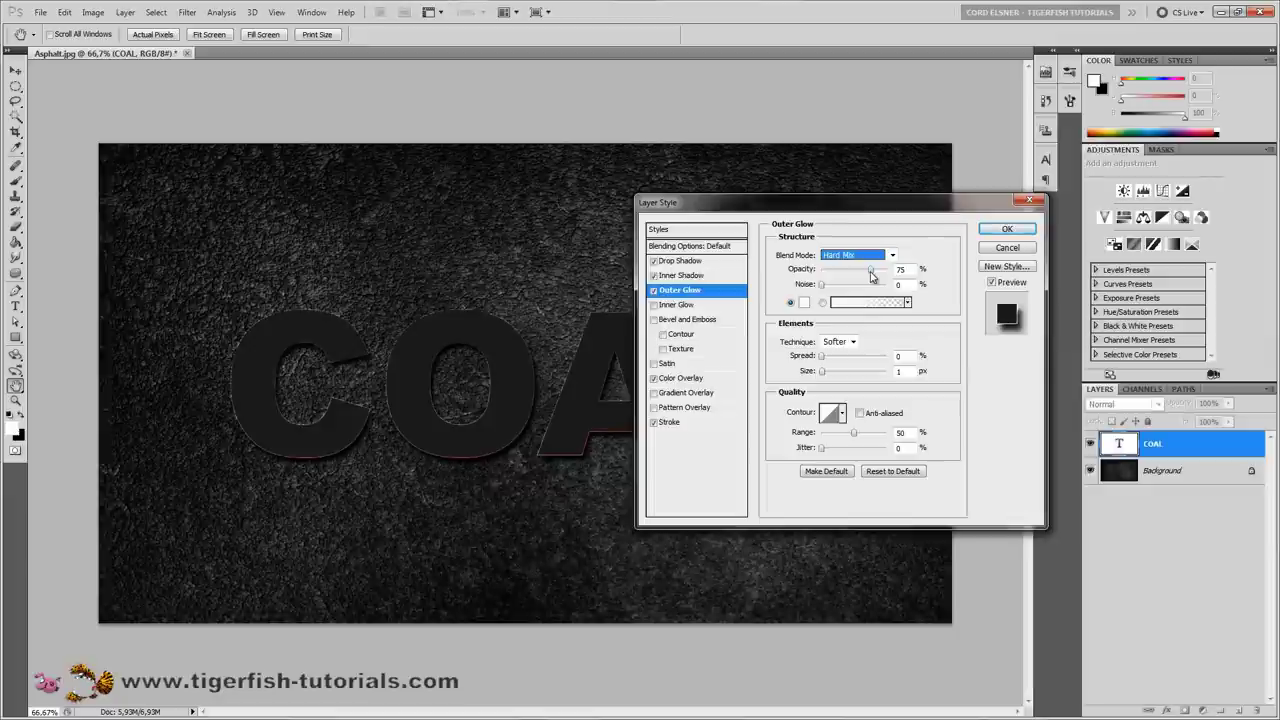
drag(871, 277, 903, 265)
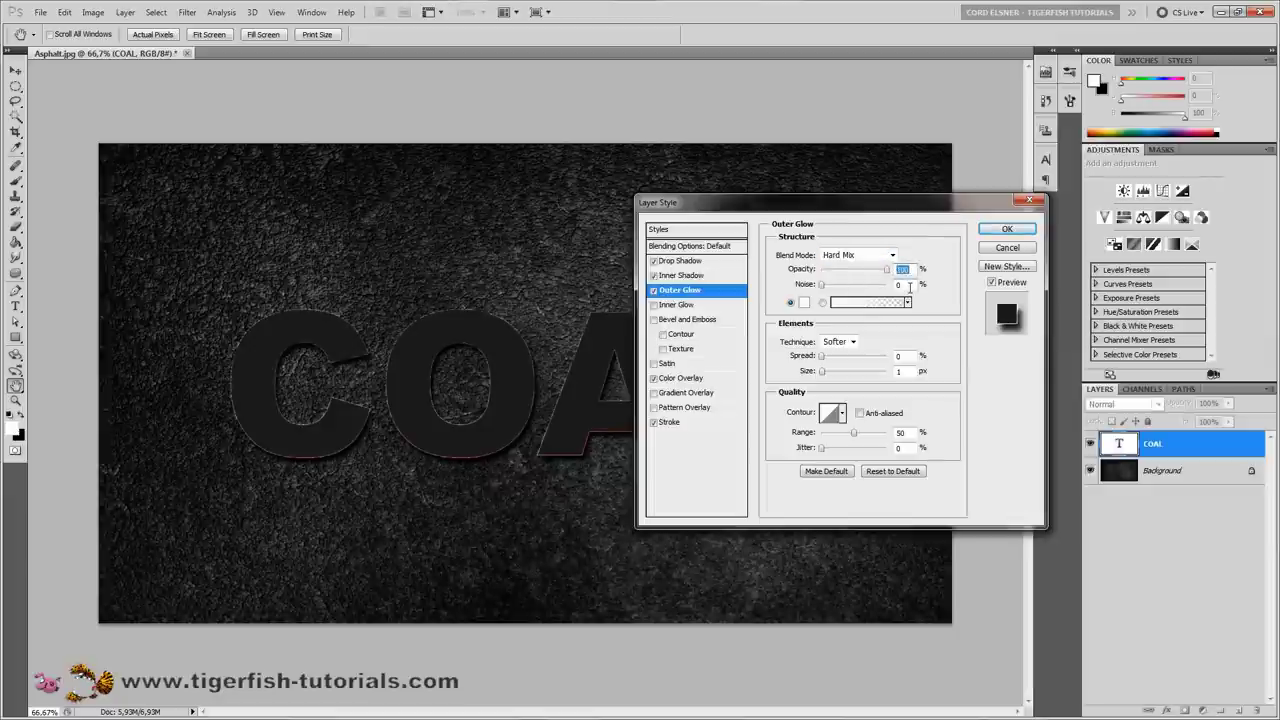
double_click(907, 285)
text(15)
Step: Make the outer glow color black and set its spread to 10% and size to 2 px
click(803, 302)
drag(597, 454, 664, 502)
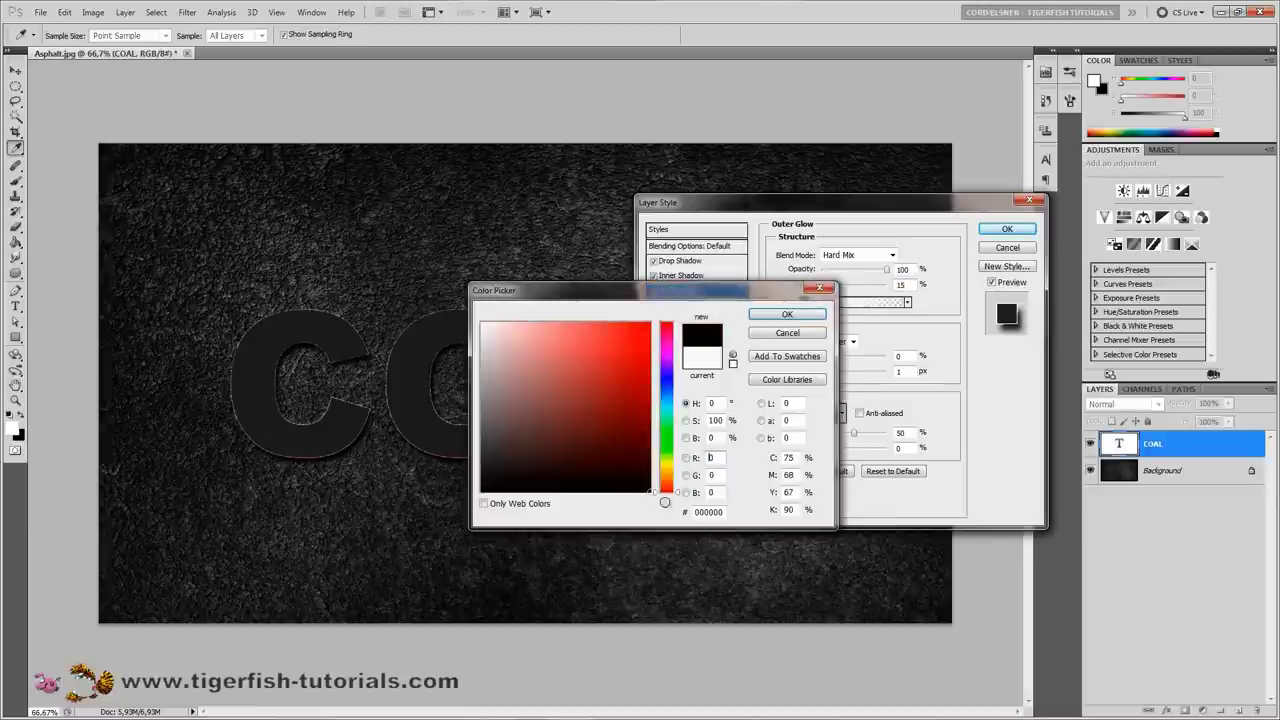
click(789, 315)
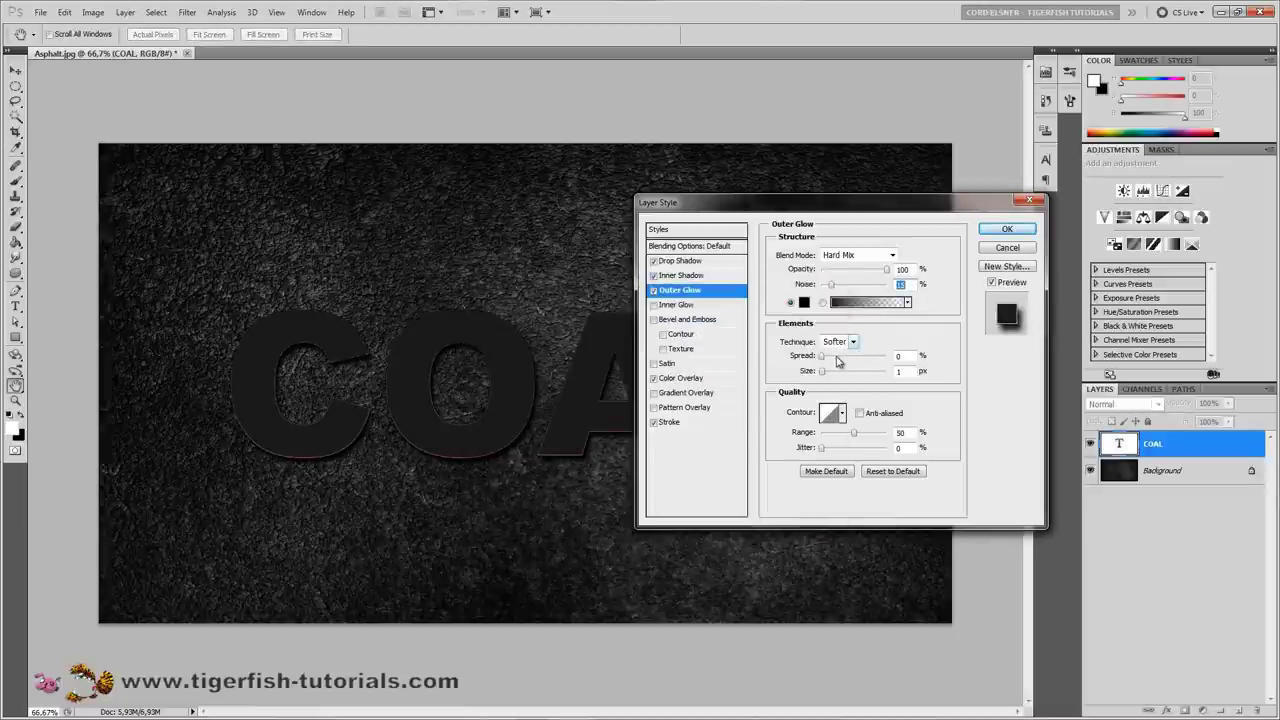
key(Tab)
text(10)
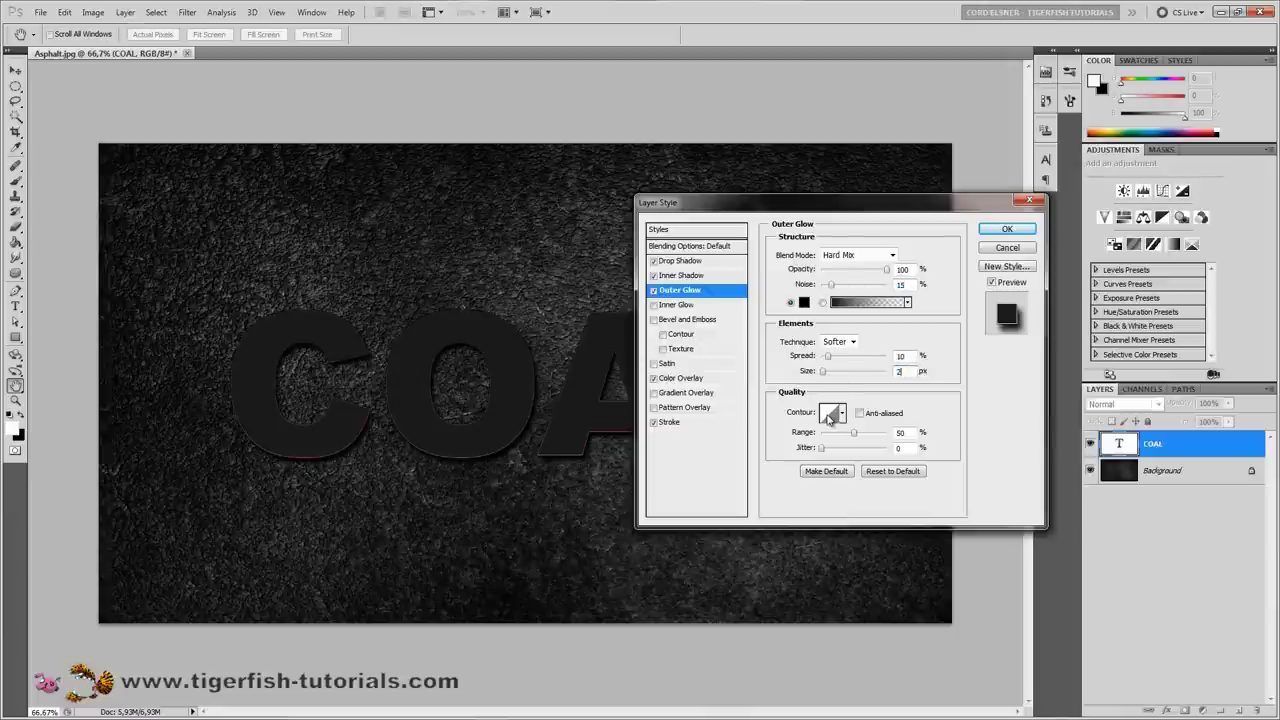
Step: Bend the outer glow's contour curve down at its middle to input 66%, output 34%, and accept the custom contour
click(830, 413)
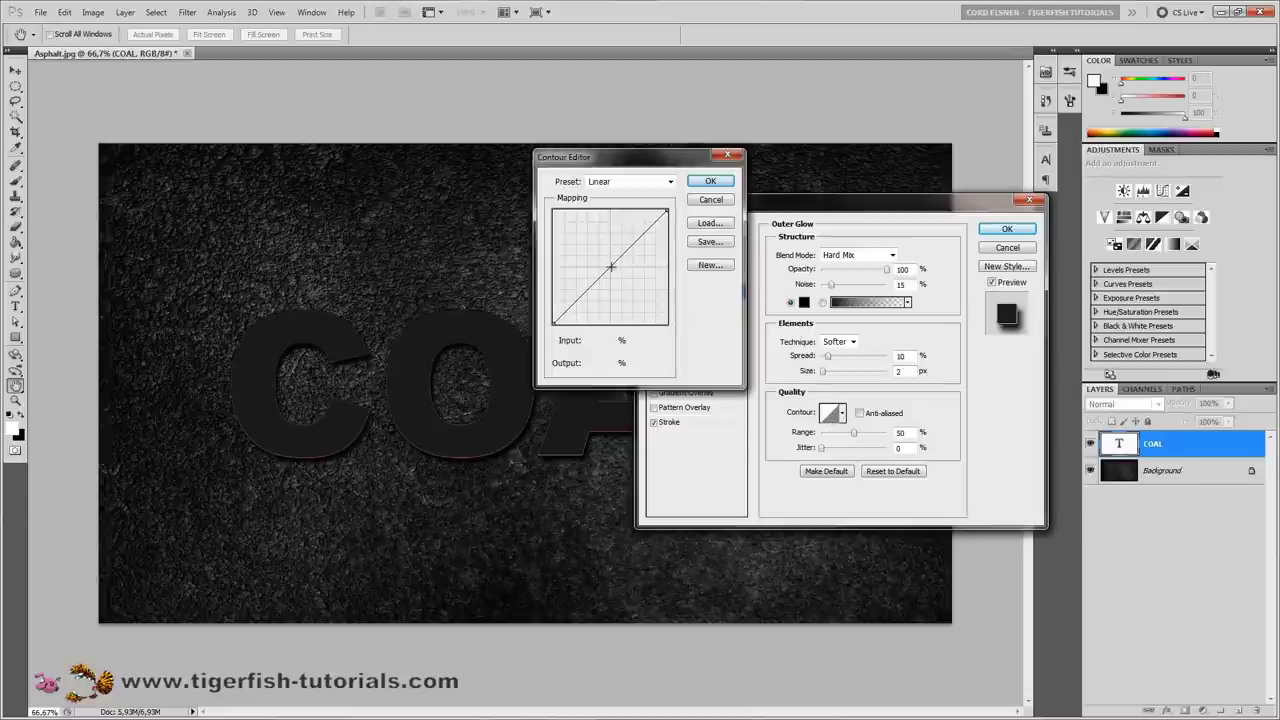
mouse_move(611, 267)
mouse_down()
mouse_move(594, 284)
mouse_move(628, 286)
mouse_up()
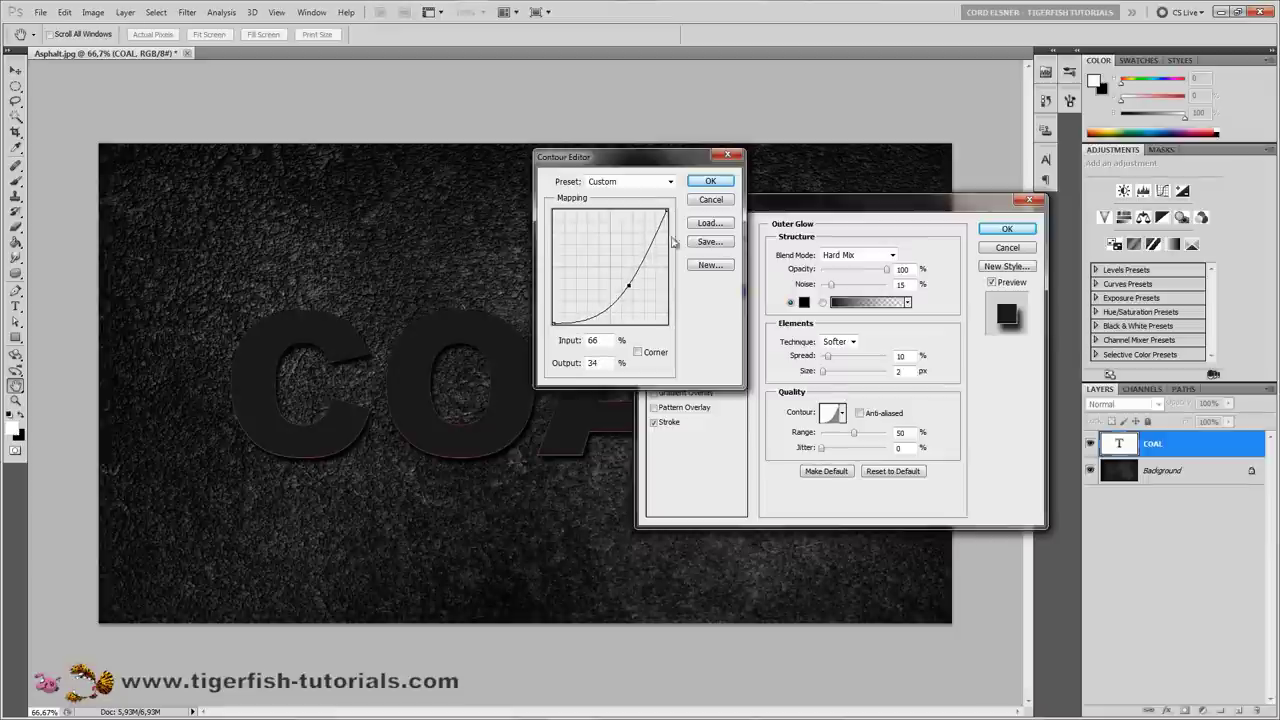
click(710, 181)
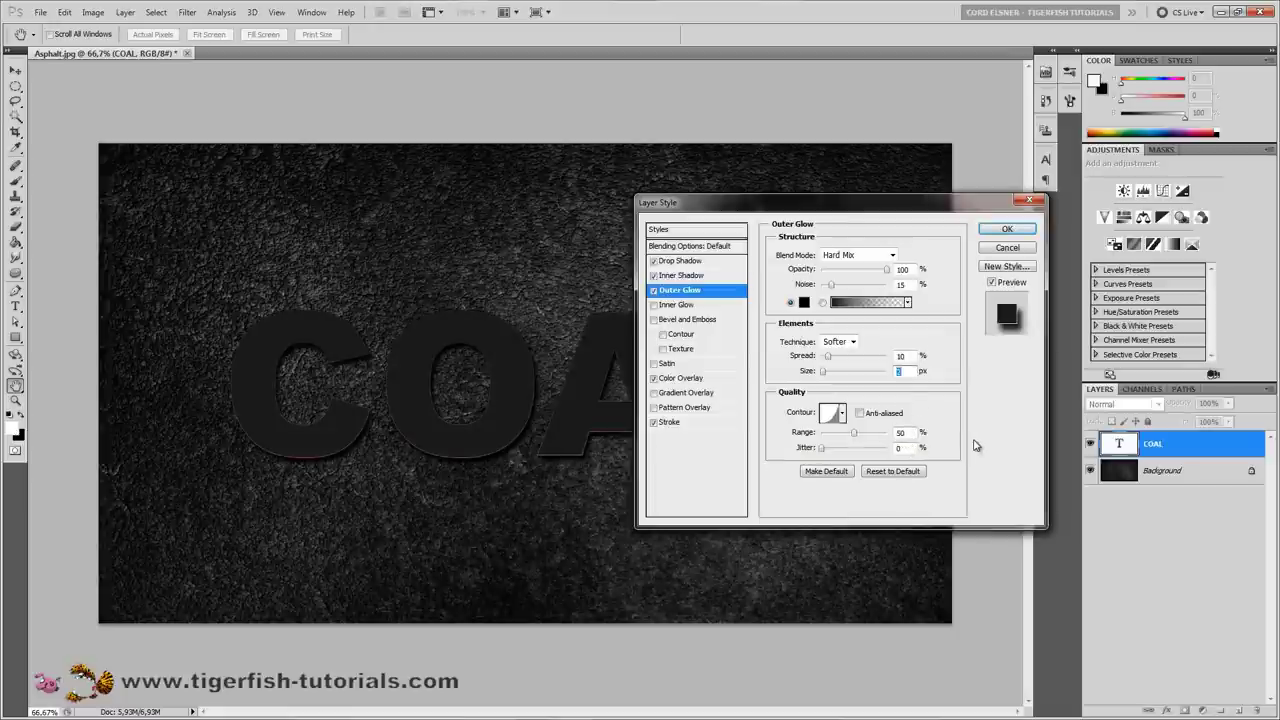
Step: Add an Inner Glow to the COAL text using Linear Dodge (Add) blending at 100% opacity
click(677, 305)
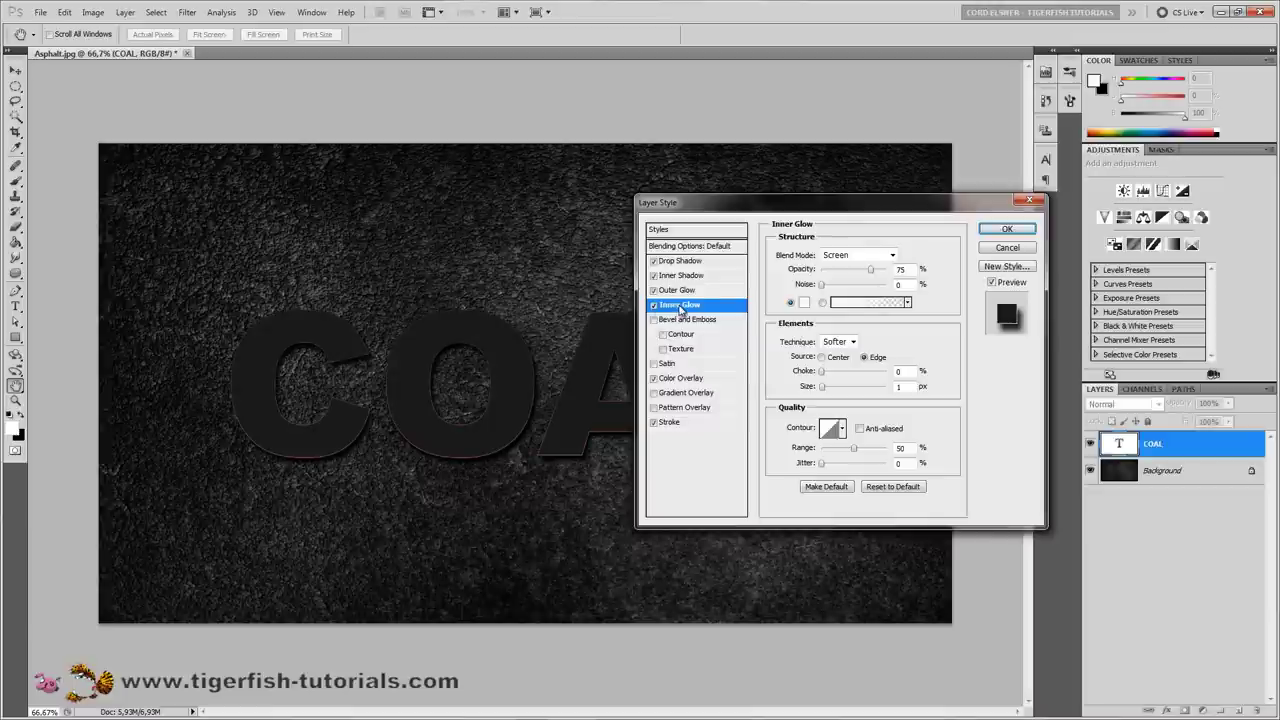
click(893, 257)
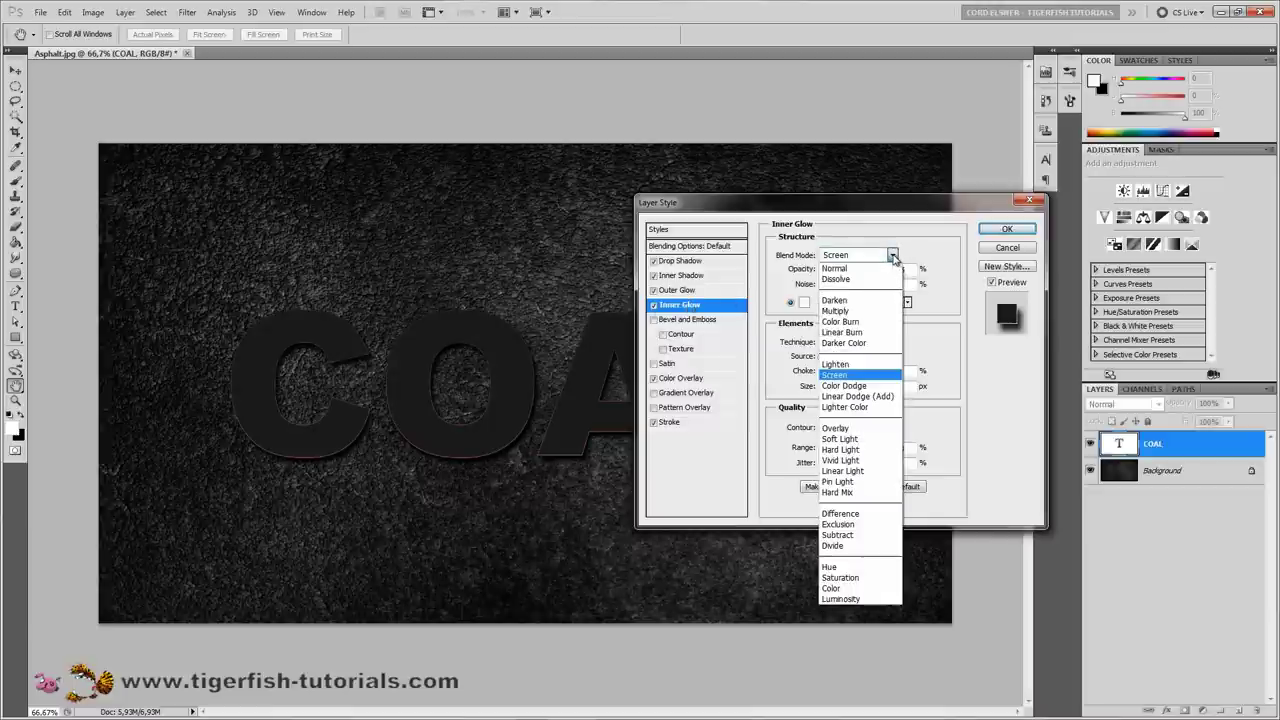
click(864, 398)
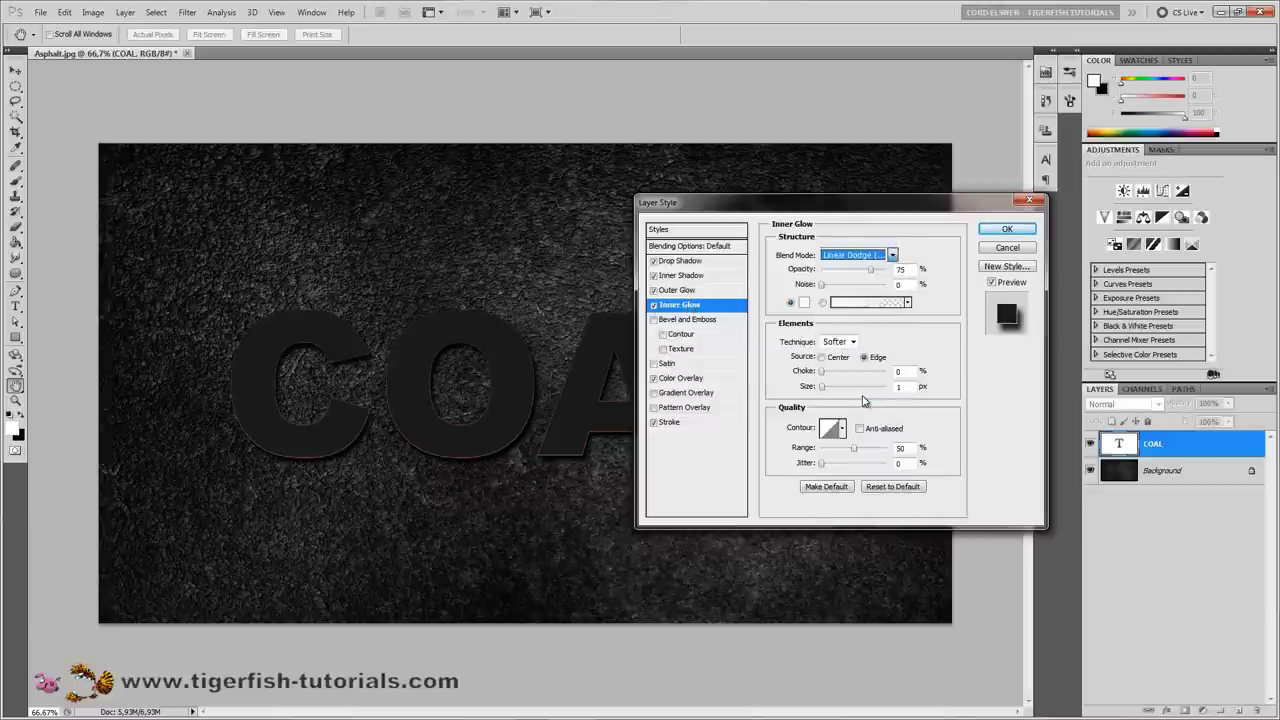
double_click(910, 270)
text(100)
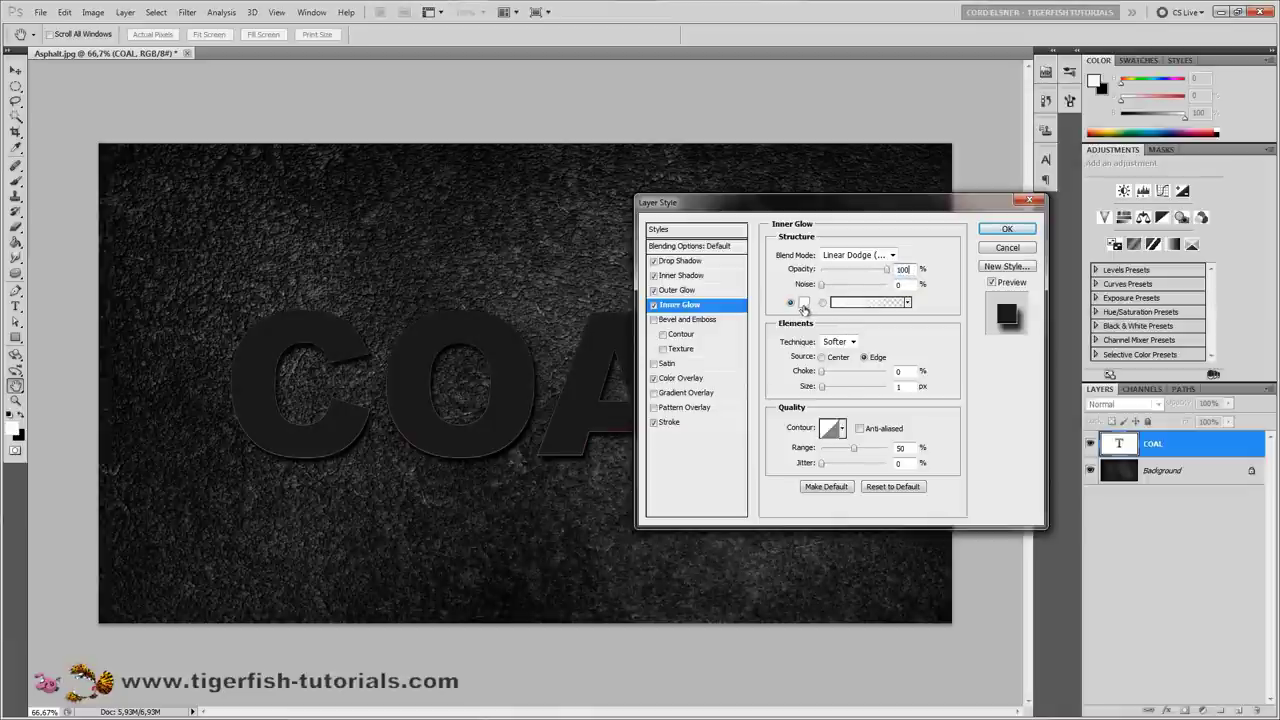
Step: Color the inner glow pale yellow with H 50, S 30, B 100 and set its size to 10 px
click(804, 303)
drag(750, 292, 750, 249)
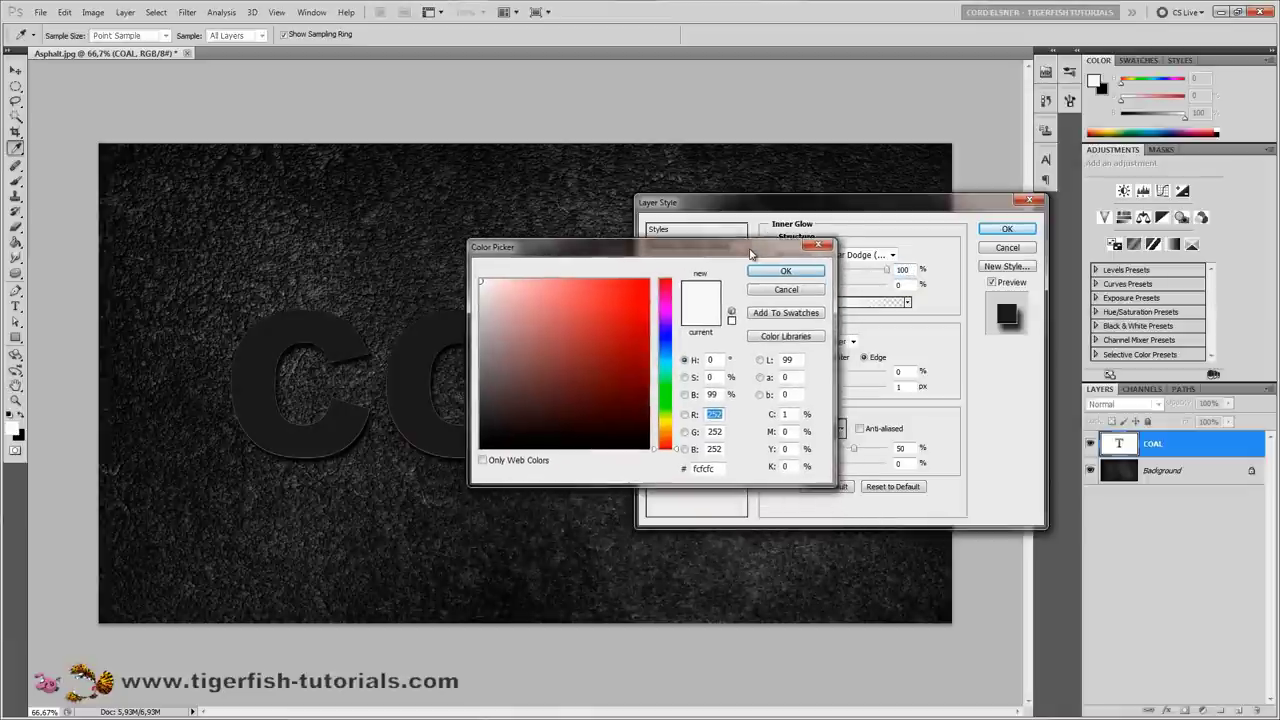
click(685, 361)
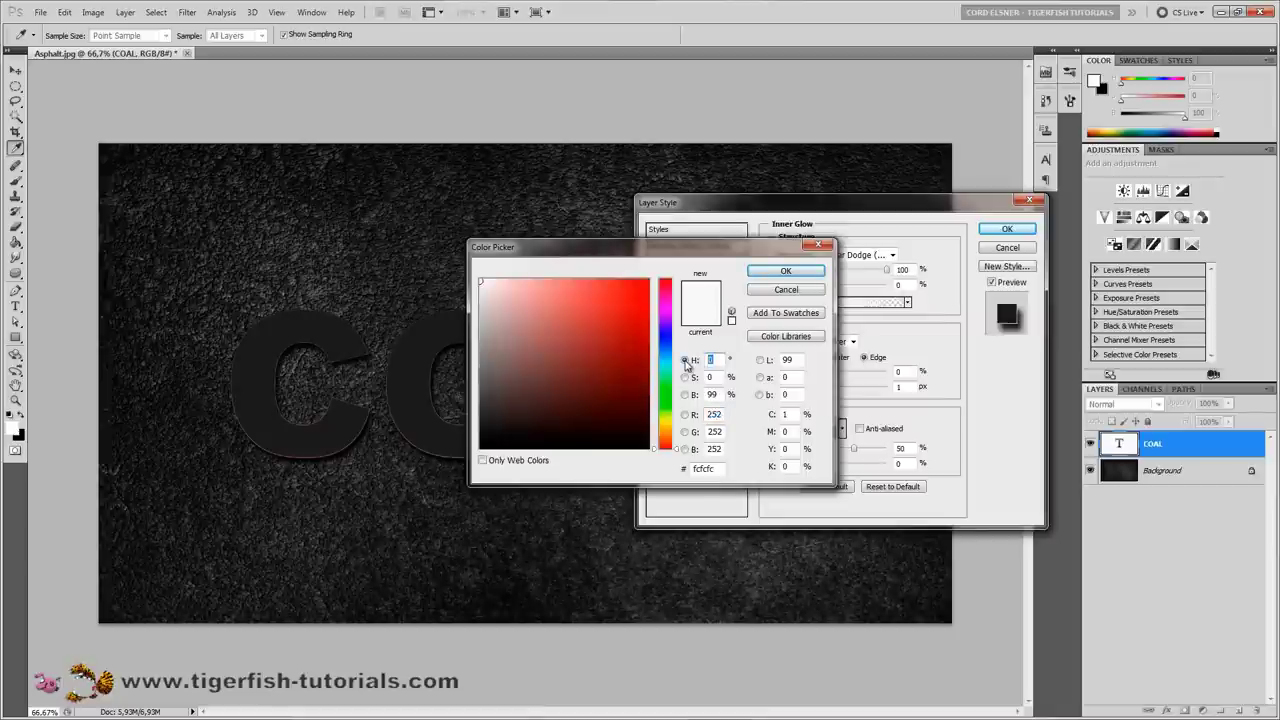
text(50)
key(Tab)
text(30)
text(100)
click(786, 271)
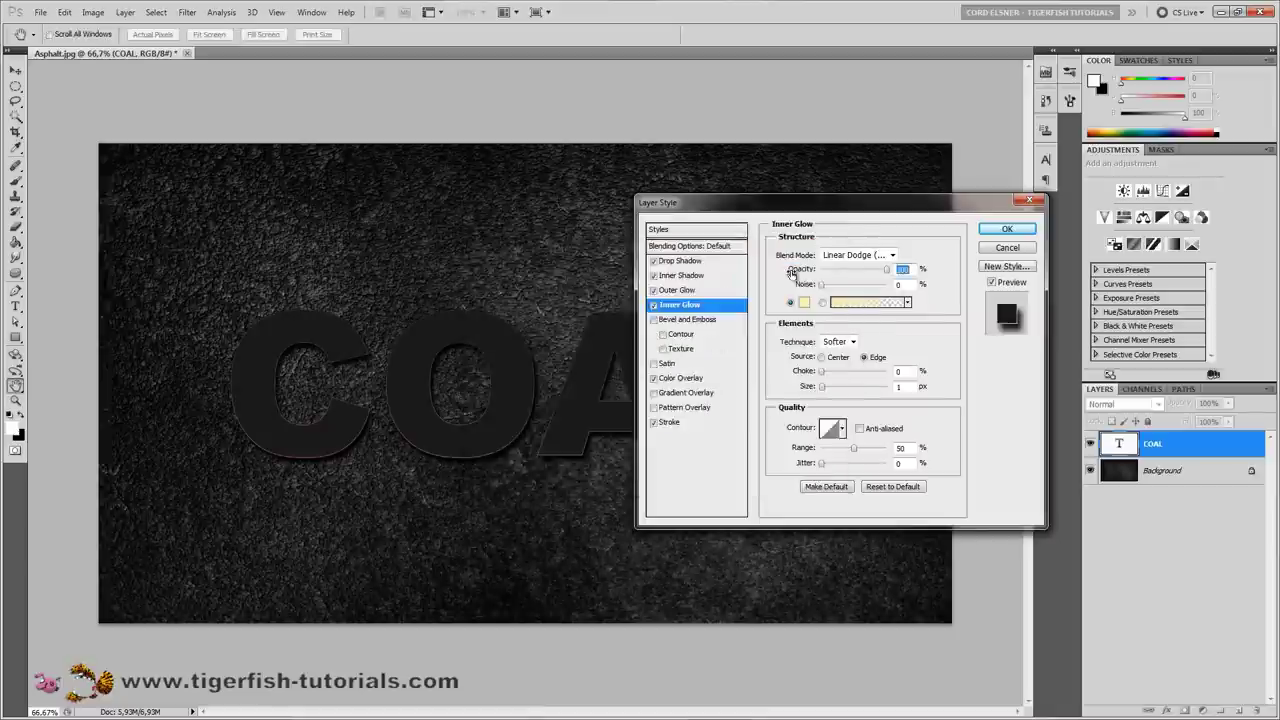
click(901, 386)
text(10)
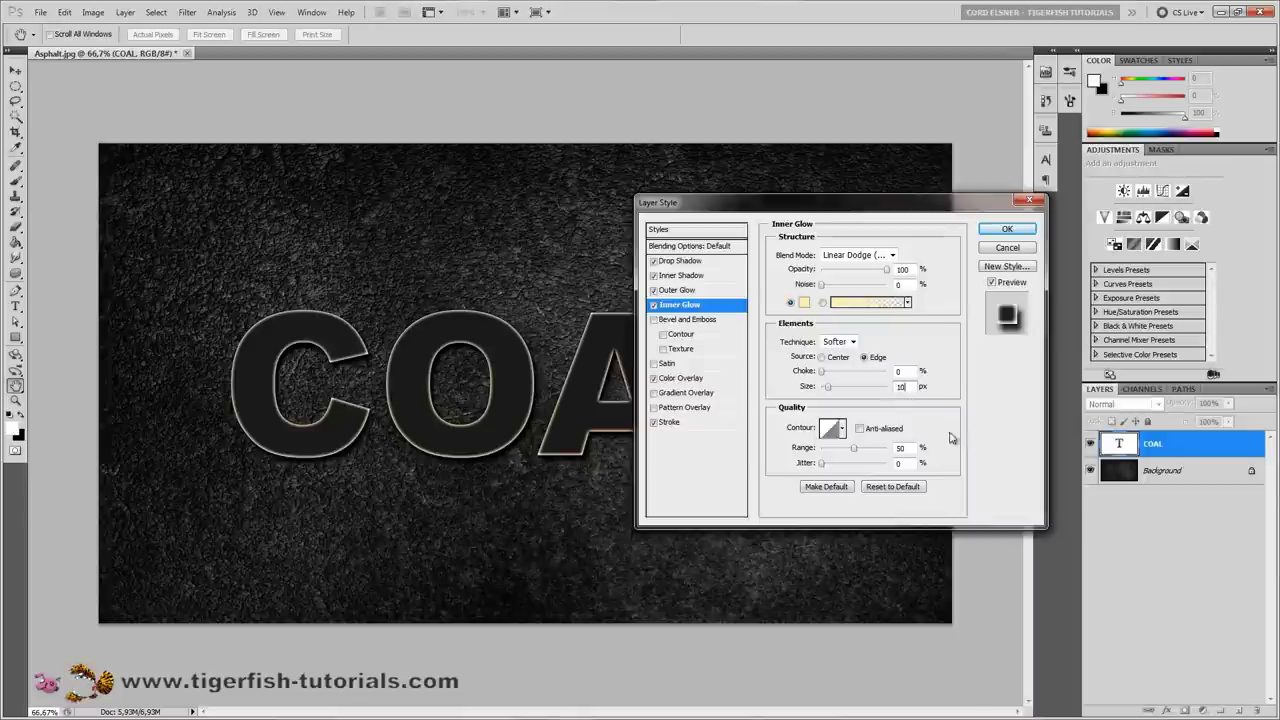
Step: Add Bevel and Emboss to the COAL text with the Outer Bevel style and Chisel Hard technique
click(680, 320)
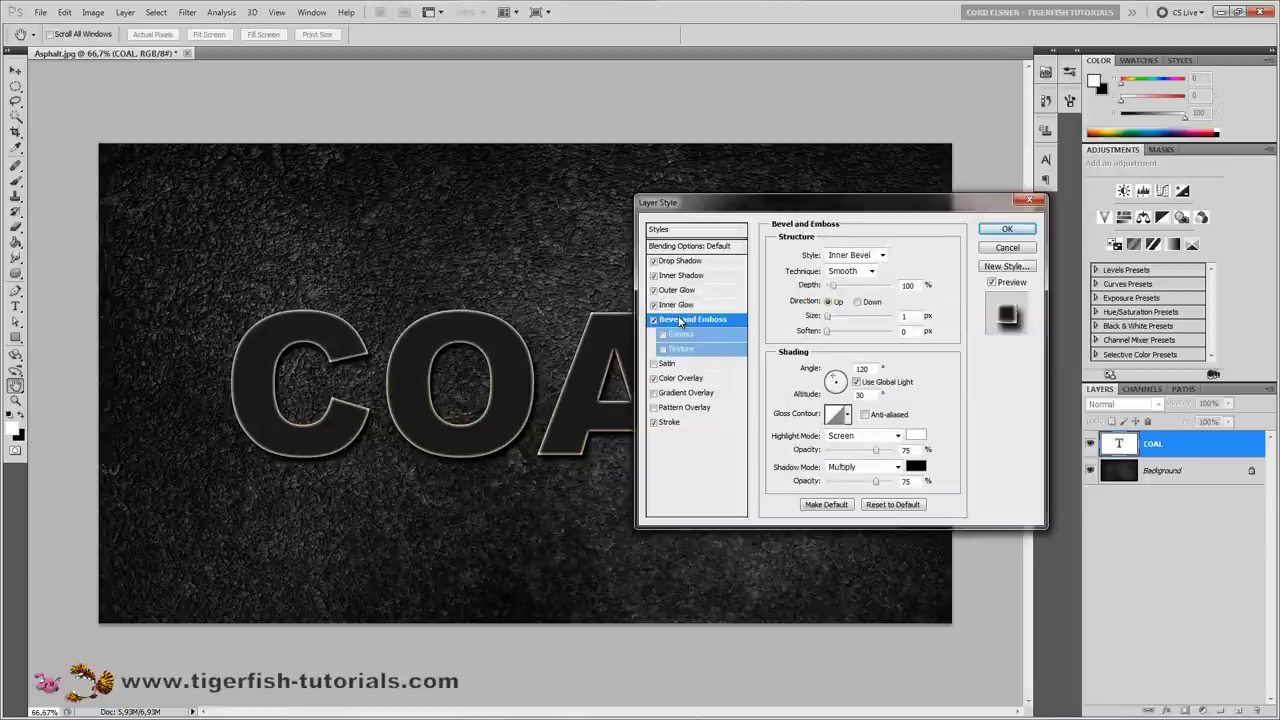
click(858, 256)
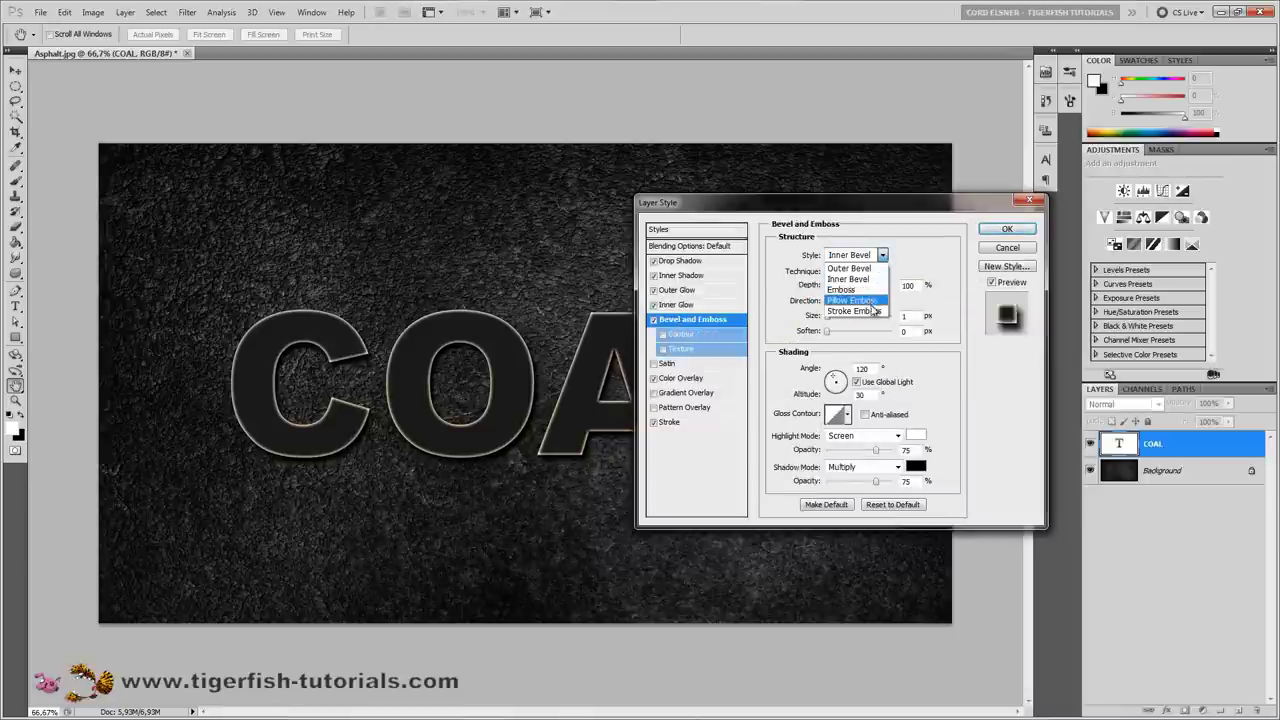
click(866, 269)
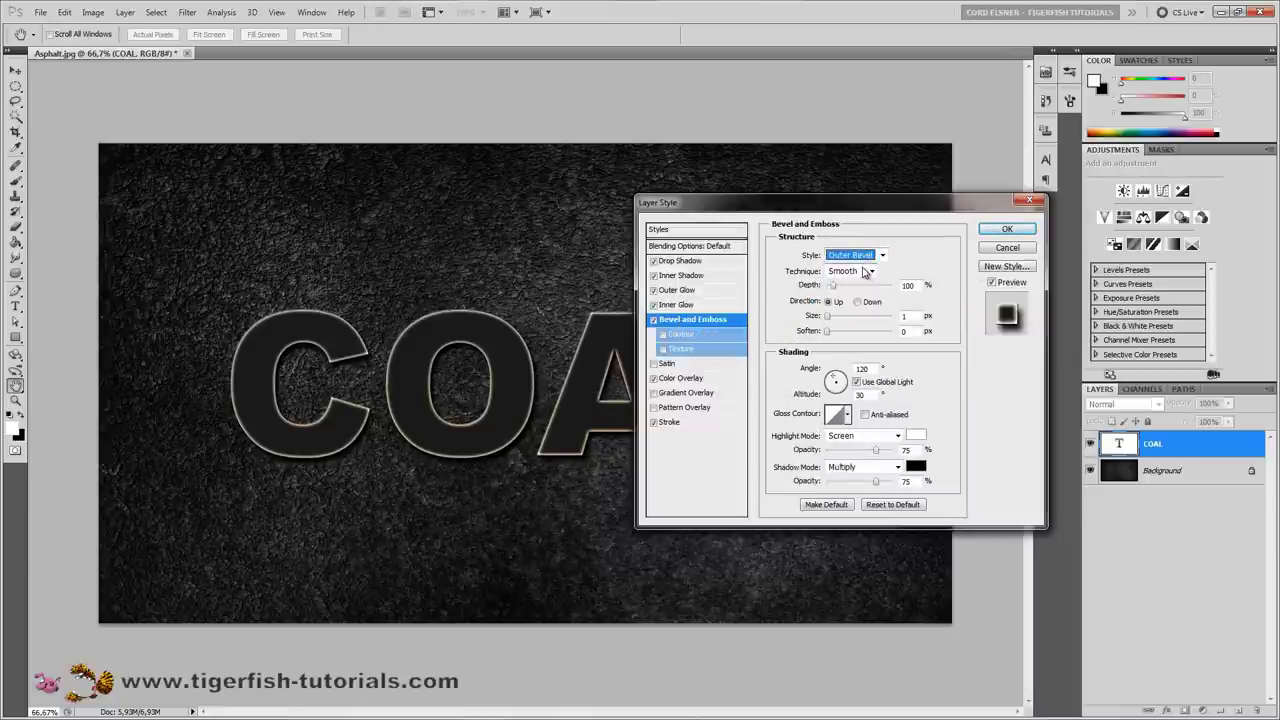
click(866, 271)
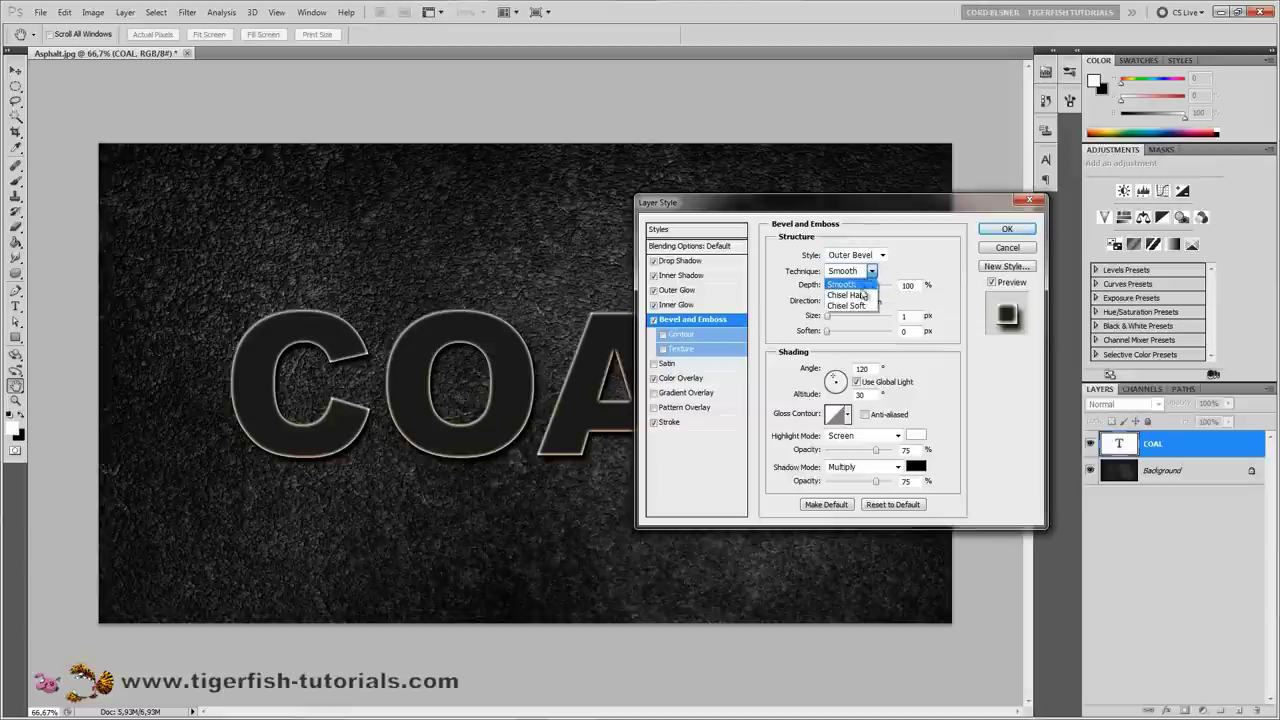
click(858, 295)
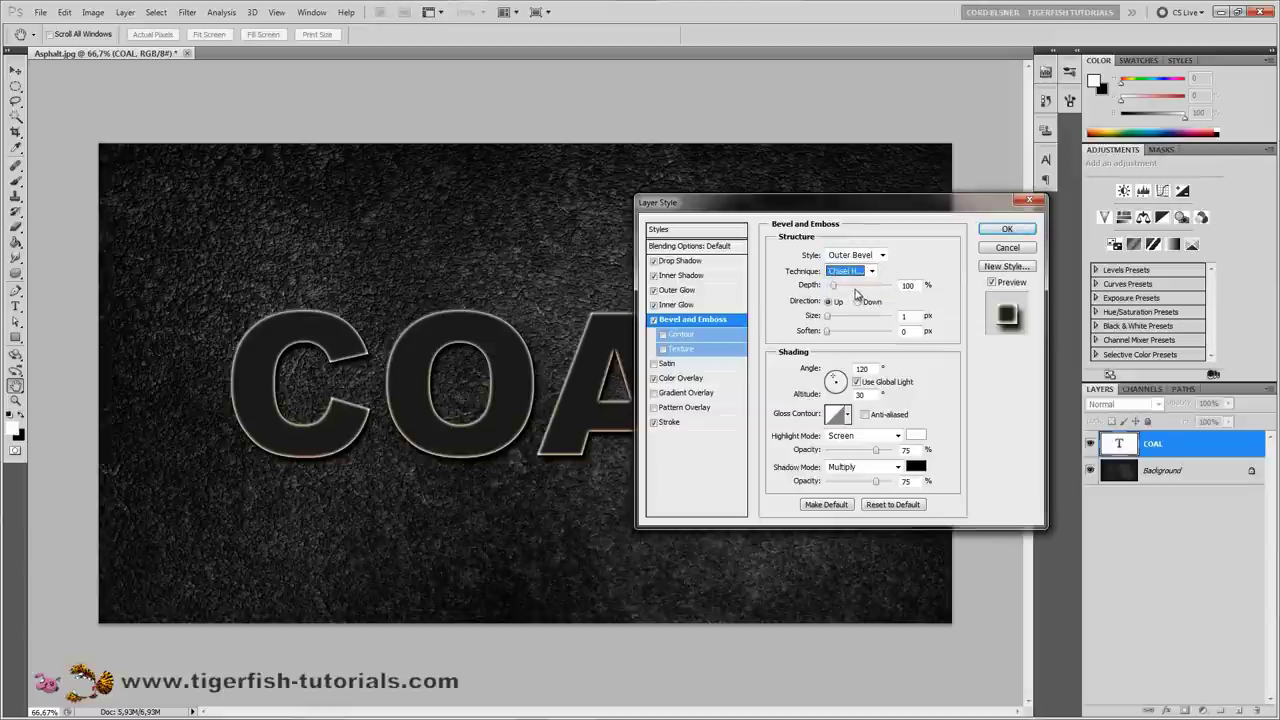
Step: Set the depth of the COAL text's outer bevel to 970% and its size to 5 px
double_click(910, 285)
text(970)
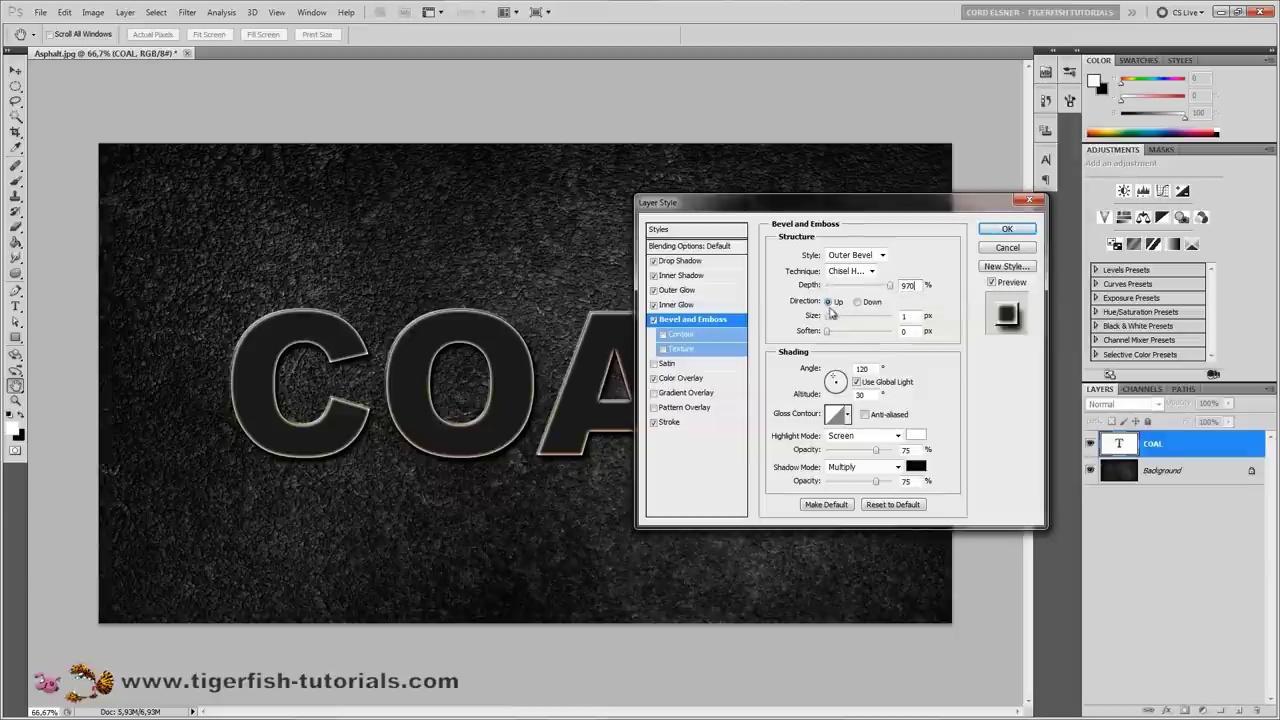
double_click(905, 316)
text(5)
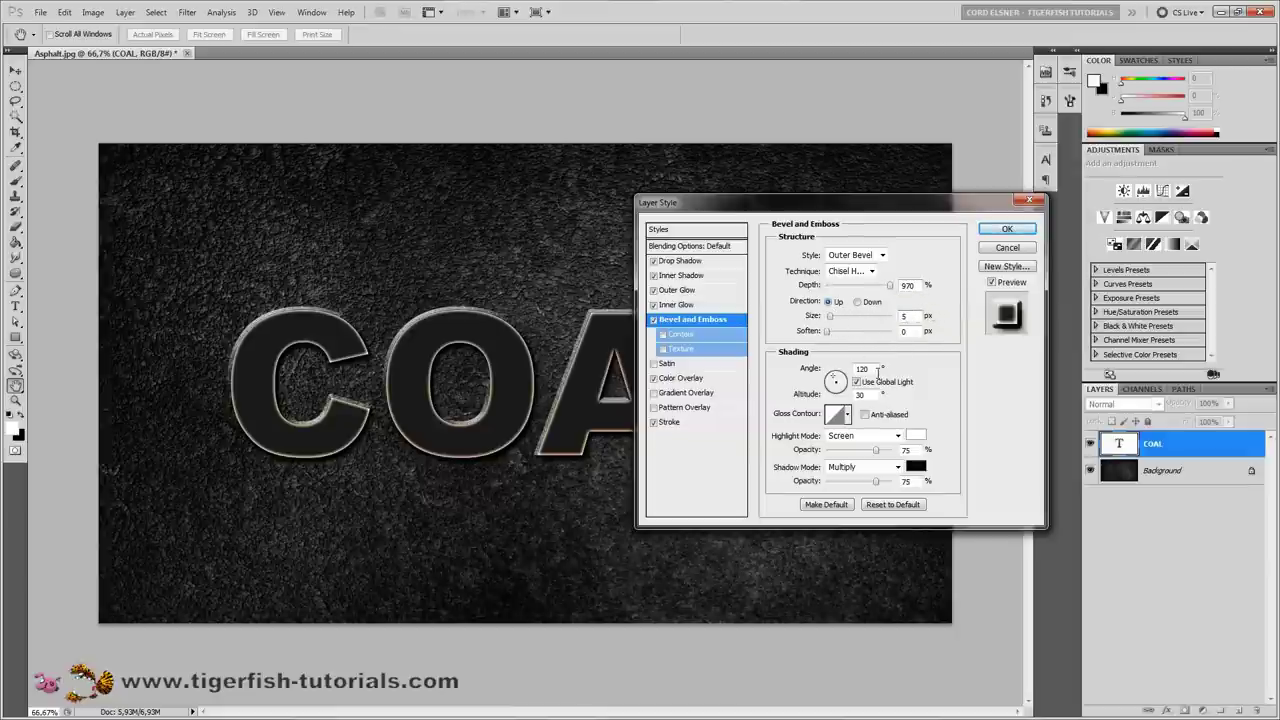
Step: Turn off global light for the bevel and set its shading angle to -110°
click(857, 383)
double_click(866, 369)
text(-11)
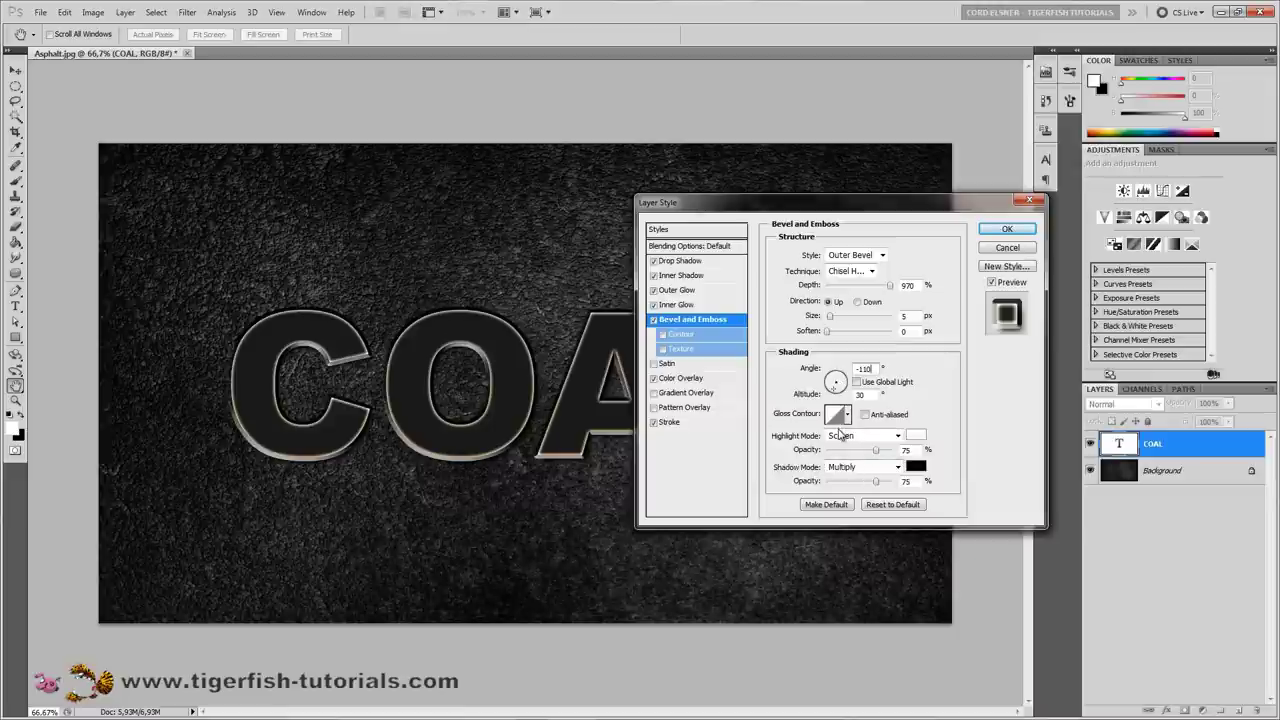
Step: Change both the bevel's highlight mode and its shadow mode to Normal
click(899, 438)
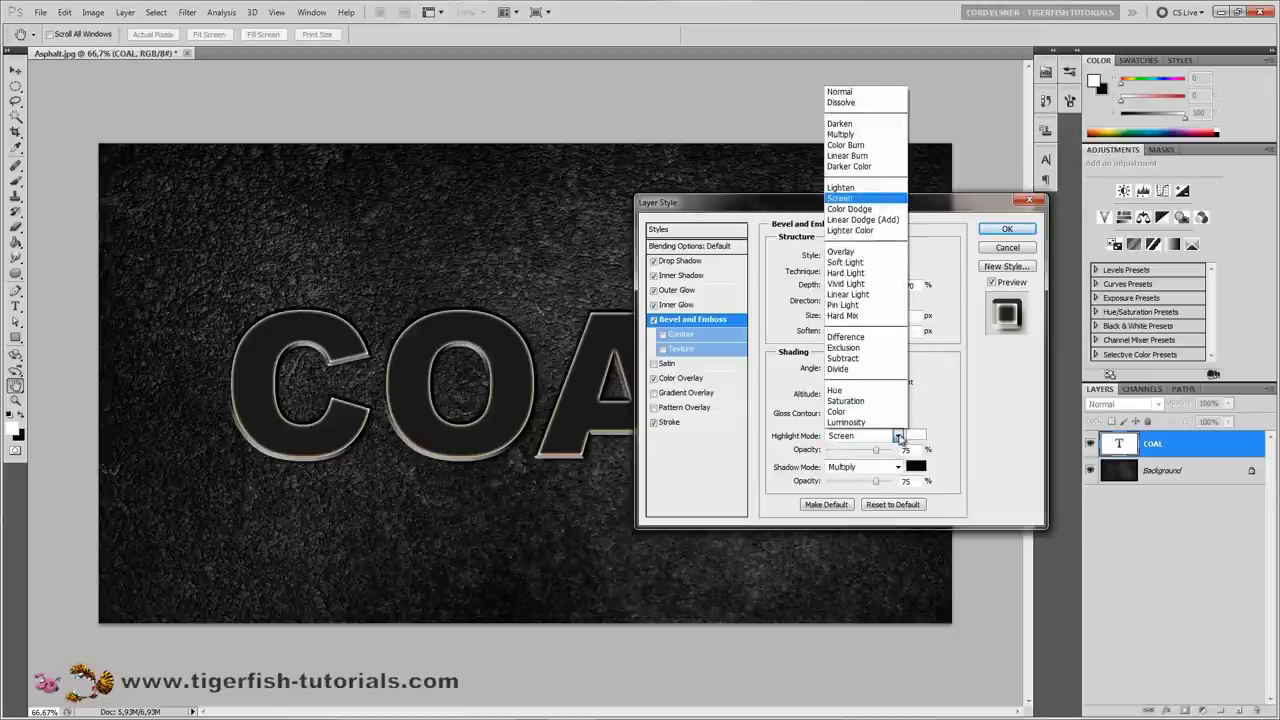
click(855, 89)
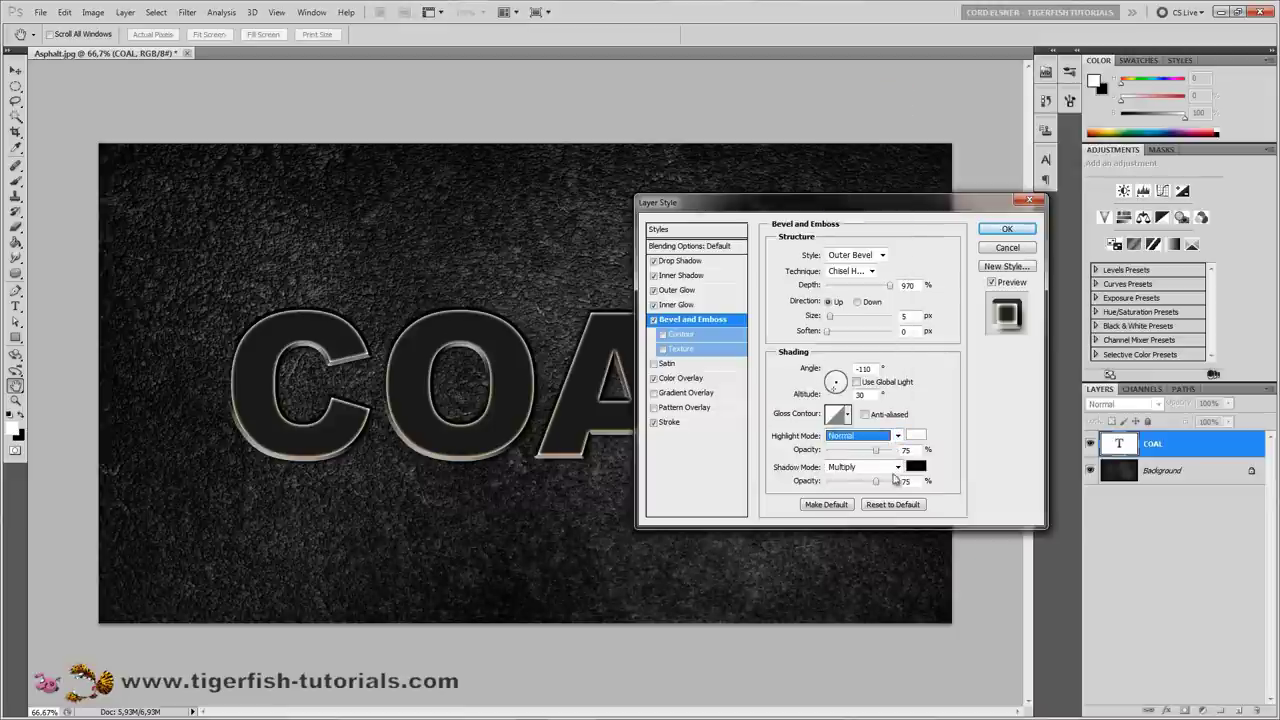
click(898, 467)
click(846, 125)
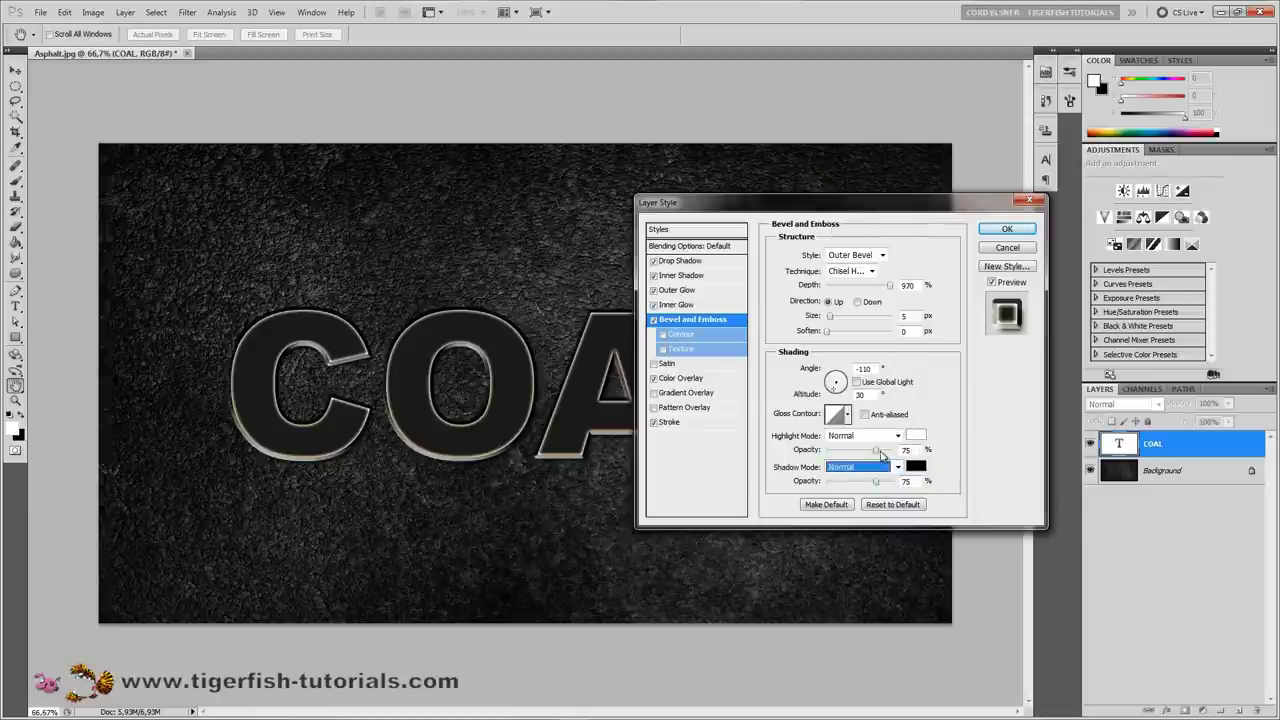
Step: Set the bevel highlight to 100% opacity and color it orange-red with H 10, S 95, B 100
drag(879, 451, 895, 451)
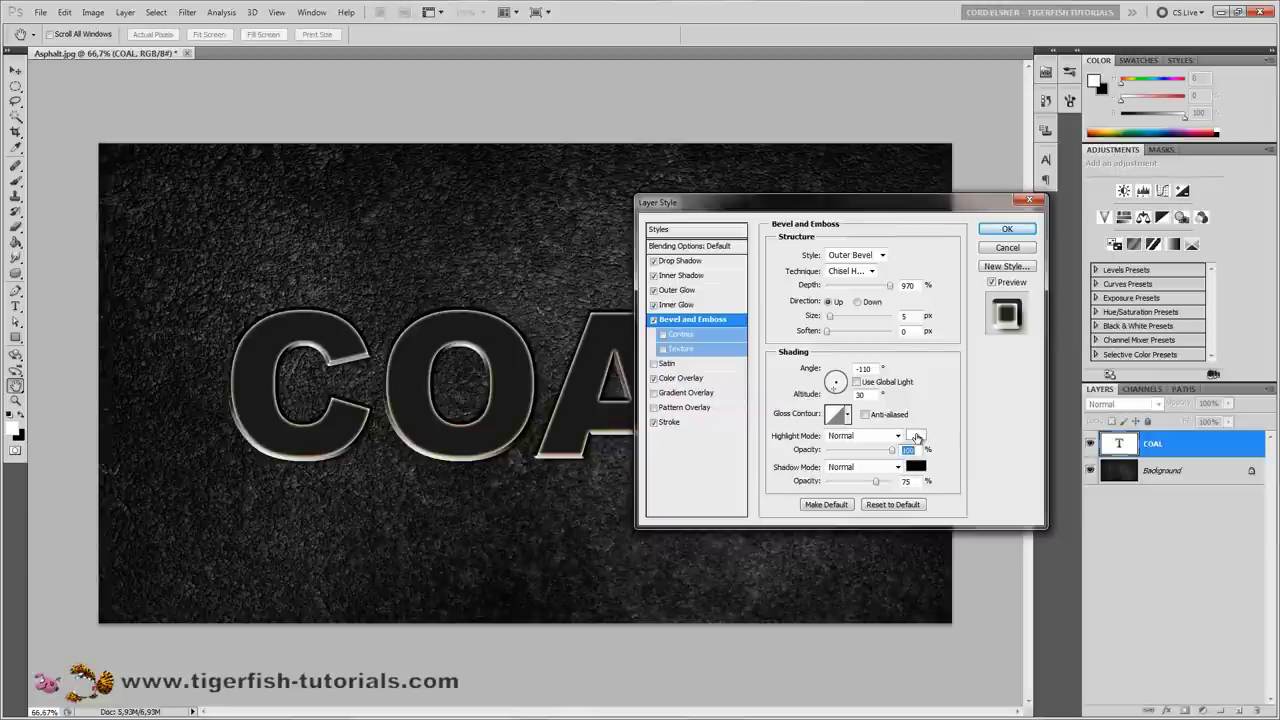
click(918, 437)
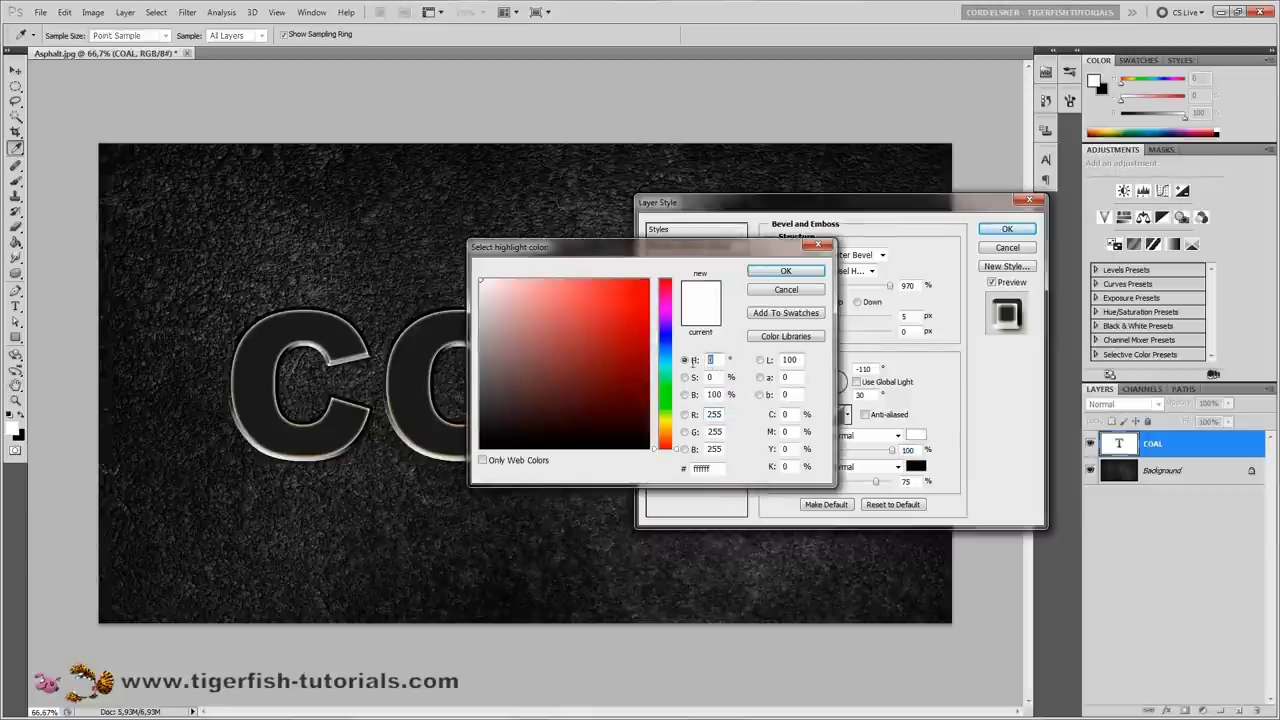
text(10)
key(Tab)
text(95)
key(Tab)
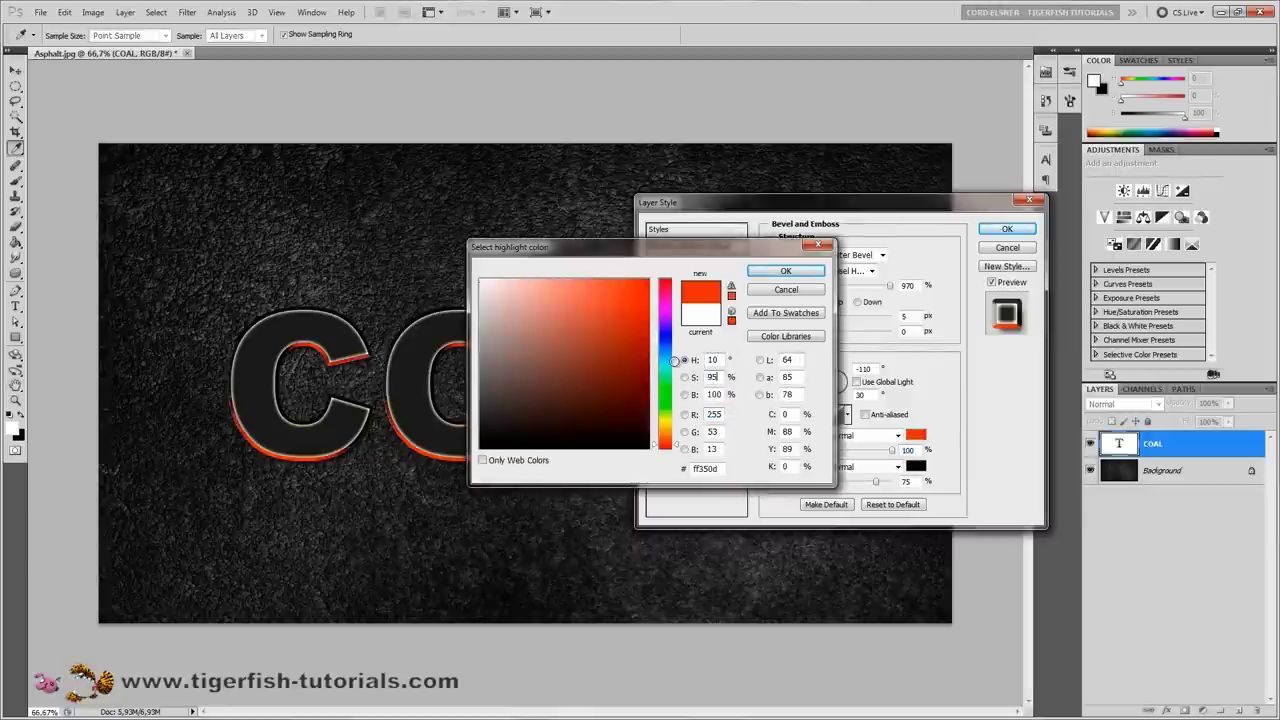
click(786, 271)
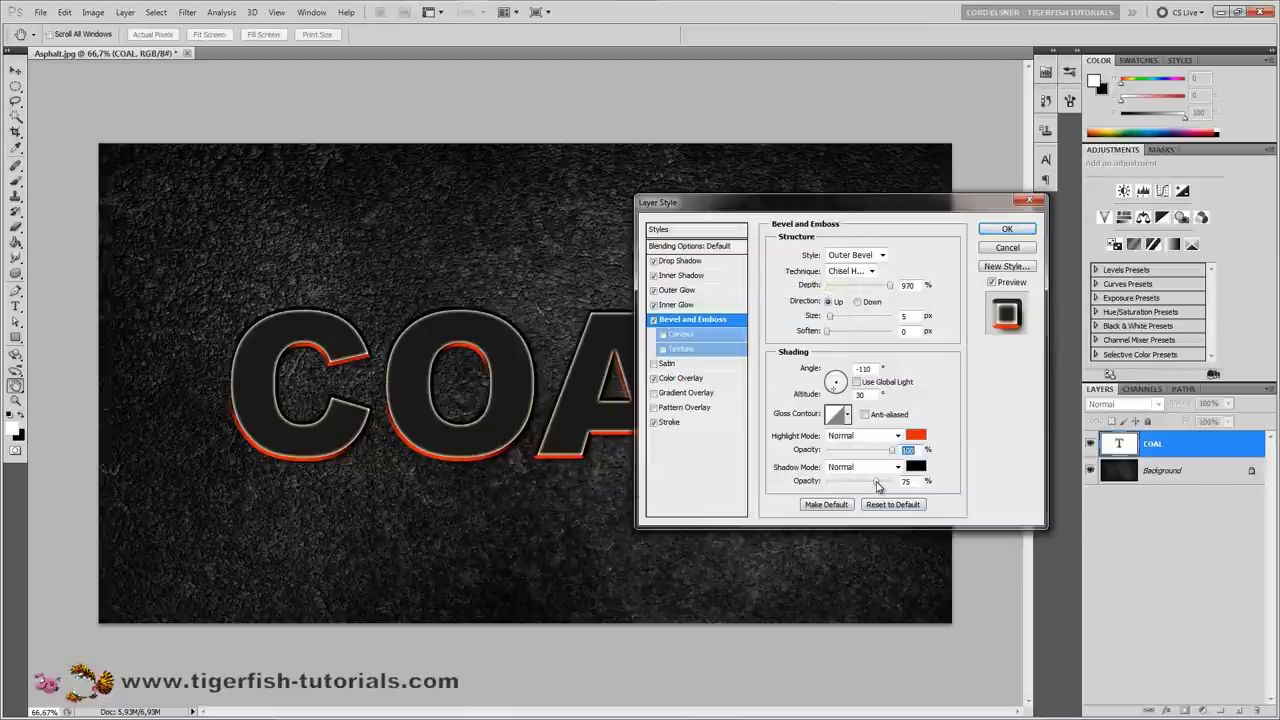
Step: Set the bevel shadow to 100% opacity with color H 25, S 20, B 10, and apply the layer style
drag(876, 484, 916, 484)
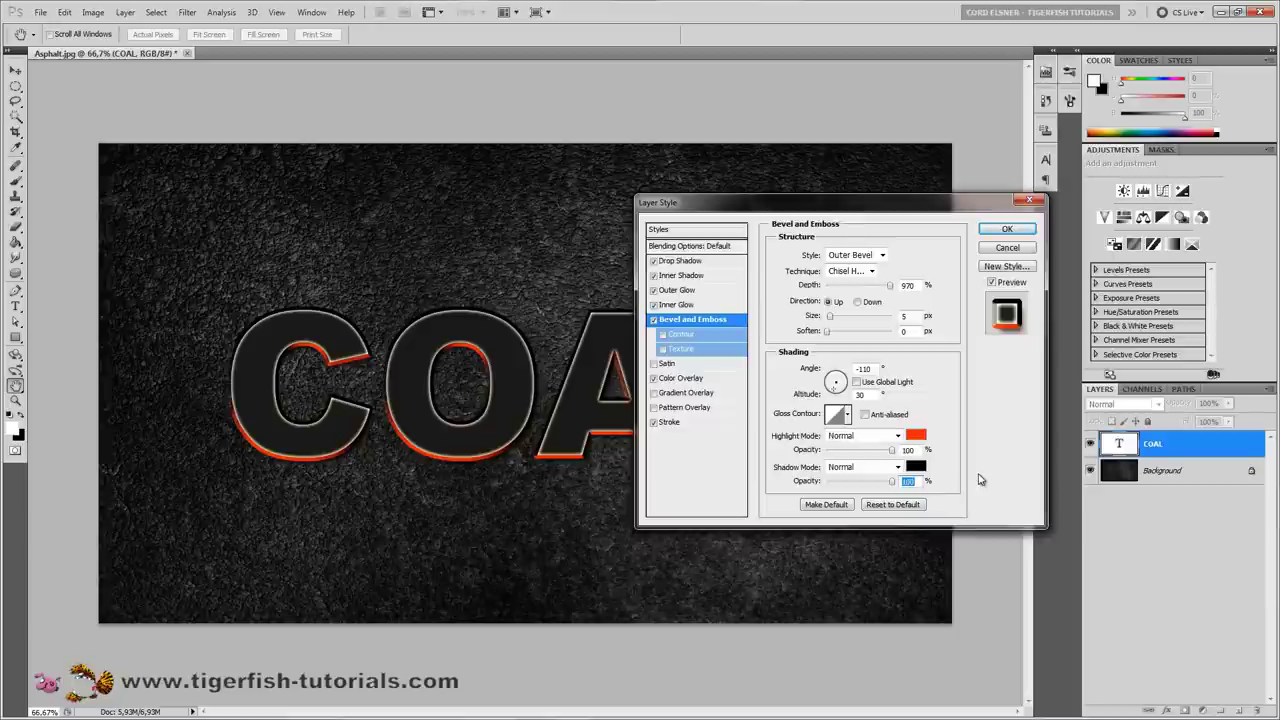
click(914, 467)
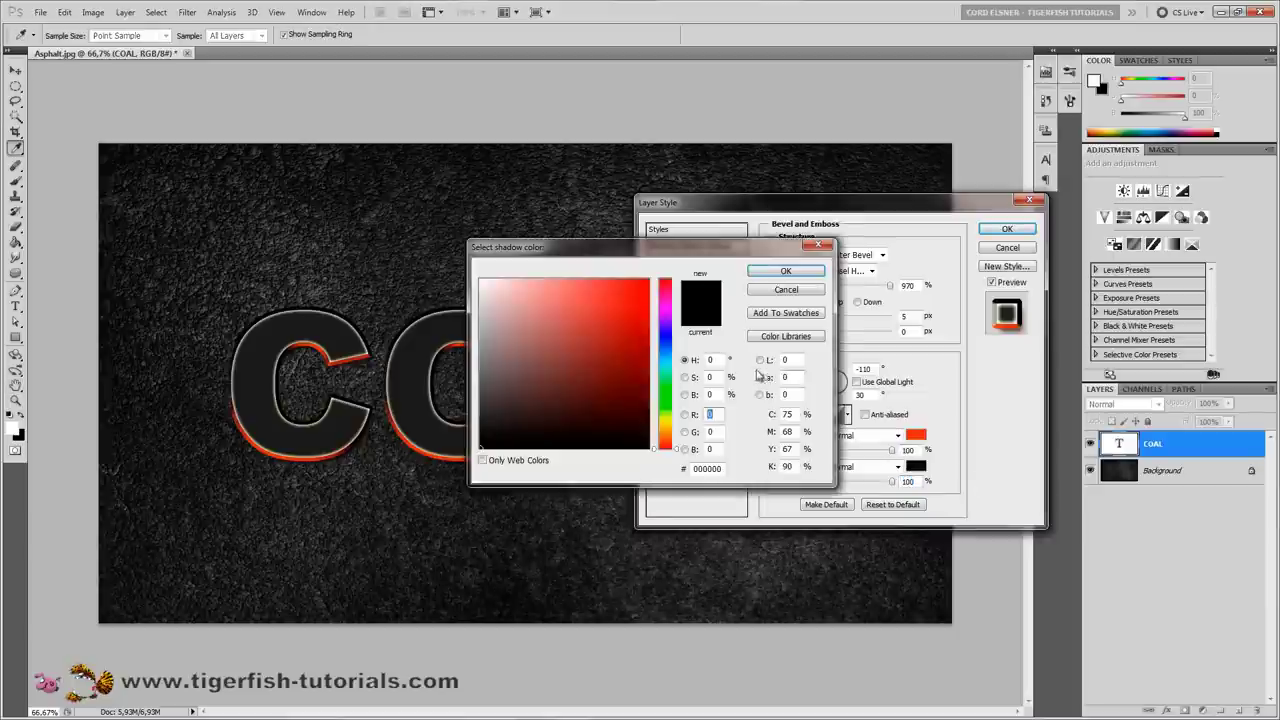
click(713, 360)
text(25)
key(Tab)
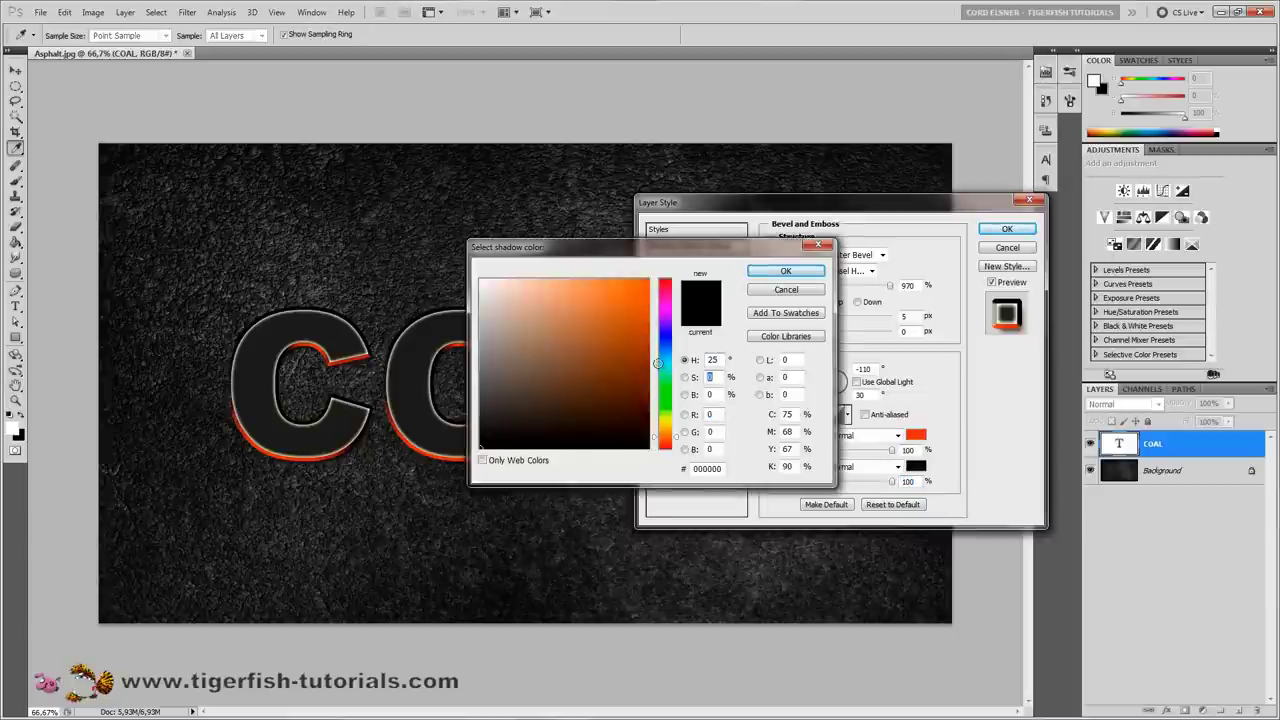
text(10)
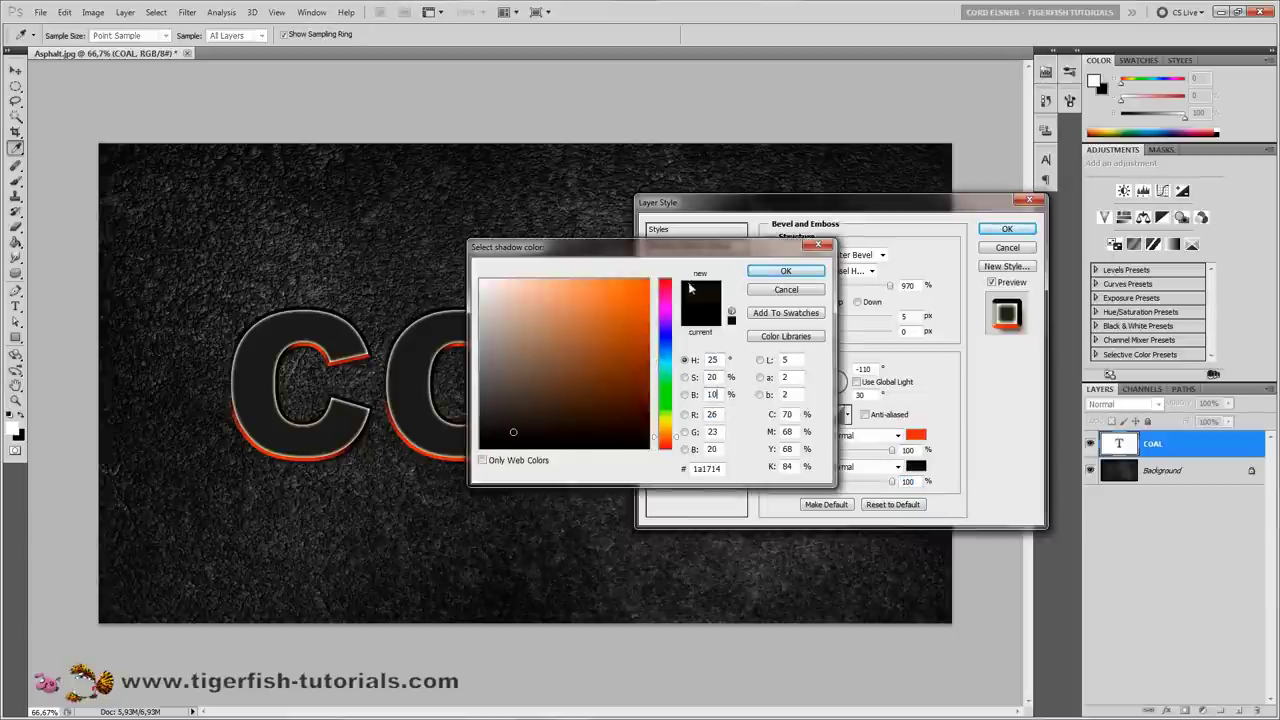
click(785, 271)
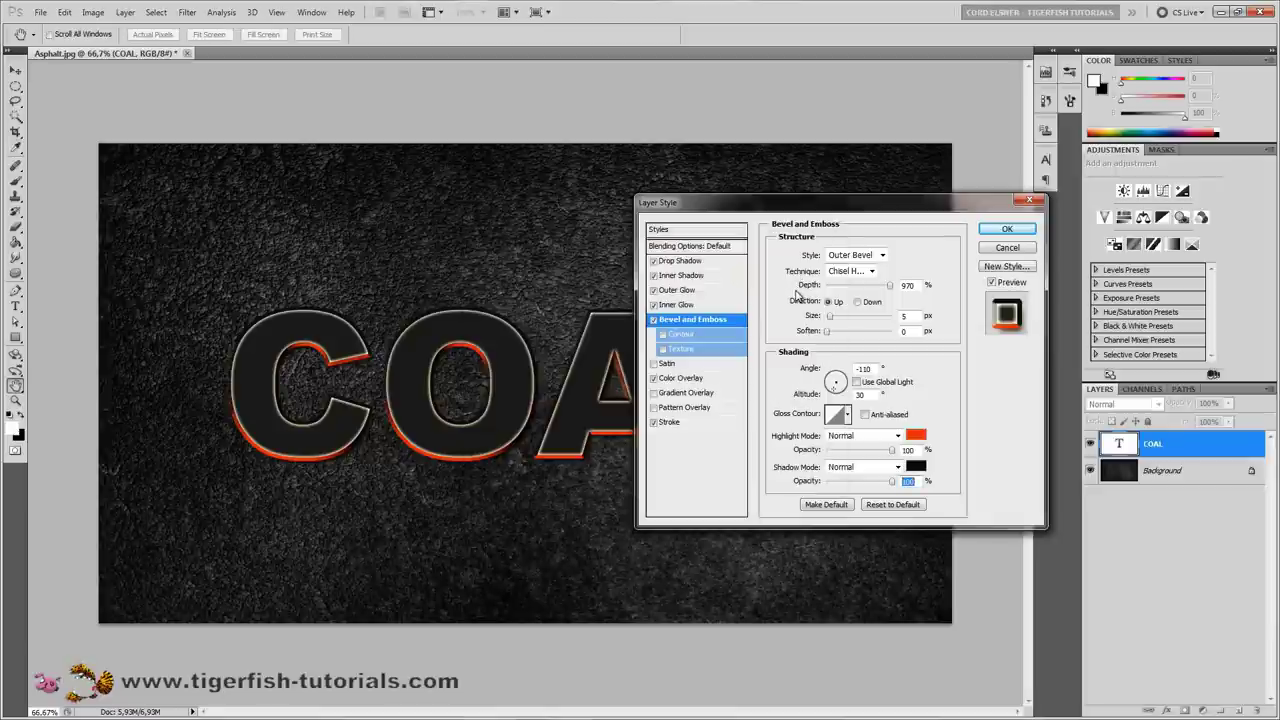
key(Tab)
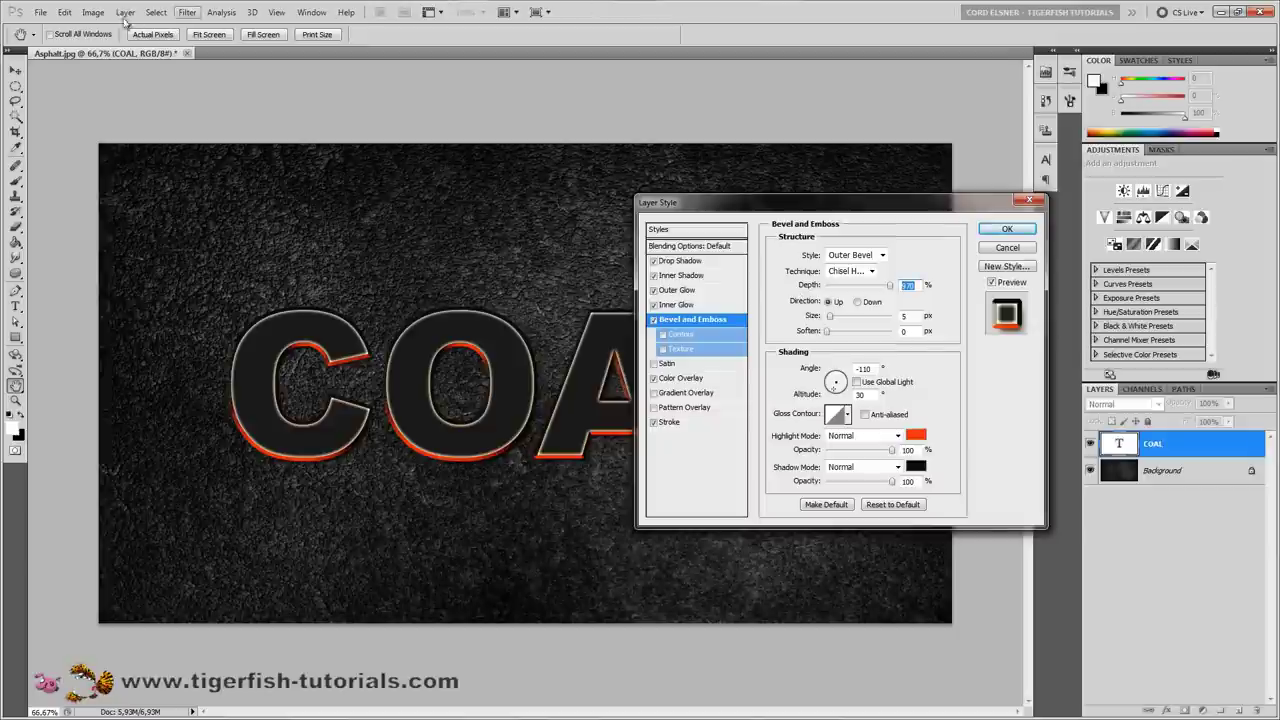
click(40, 12)
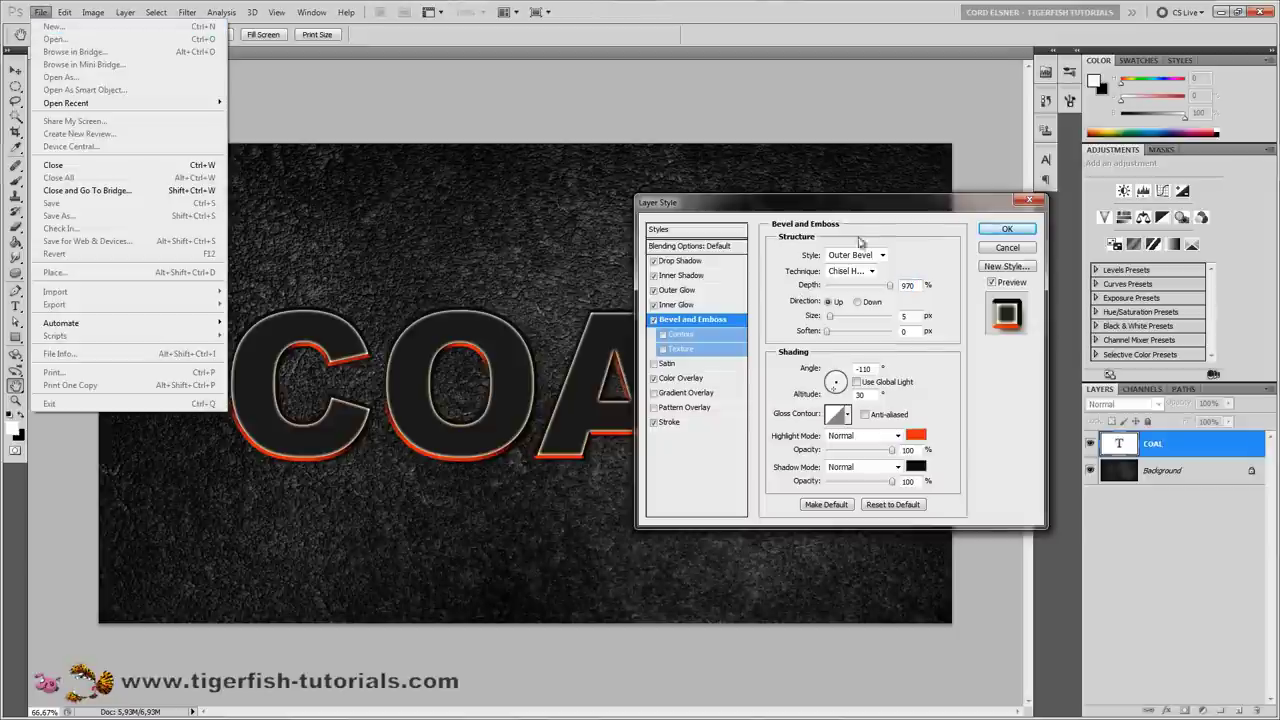
click(1008, 230)
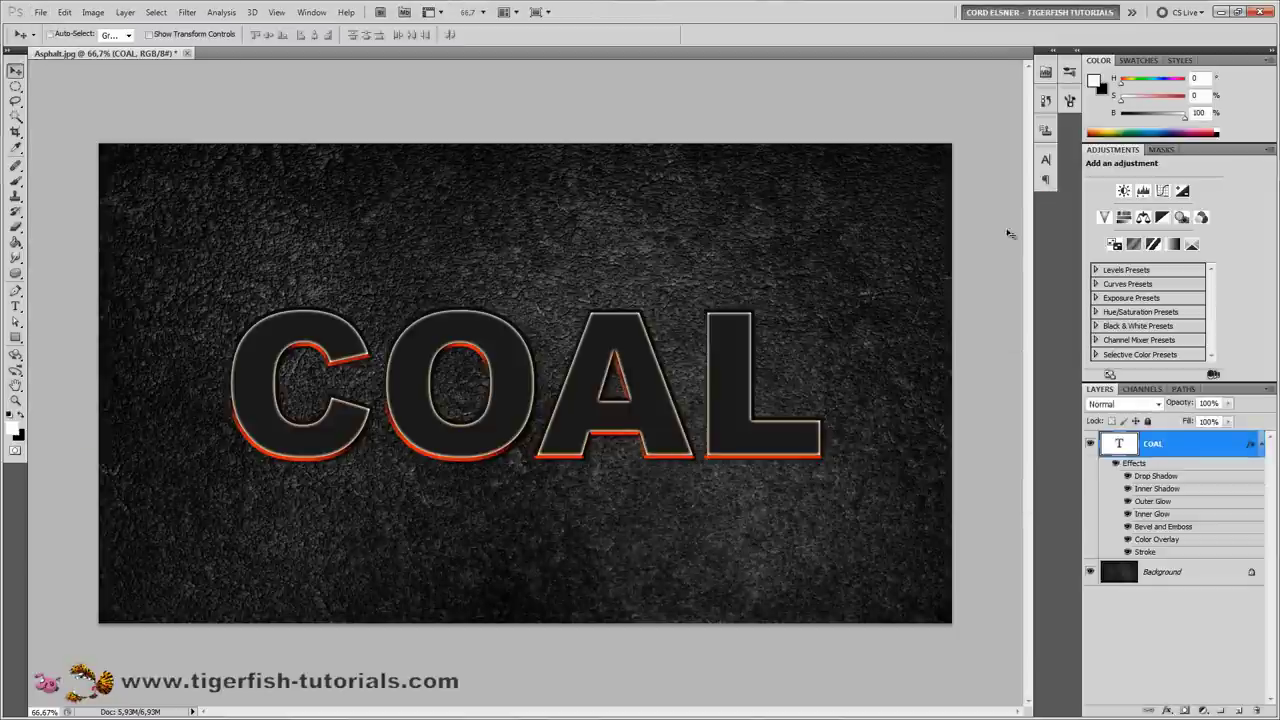
Step: Open the image Glowing-Coal-Texture.jpg
click(41, 13)
click(55, 39)
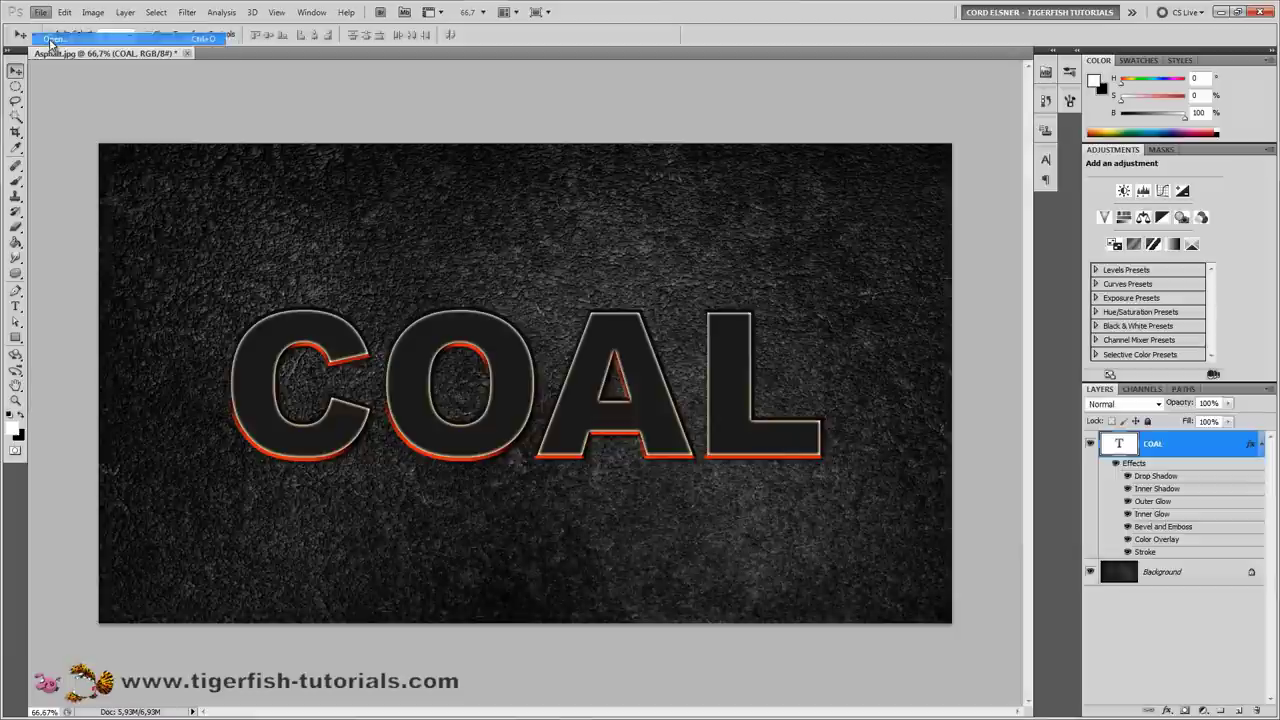
double_click(721, 222)
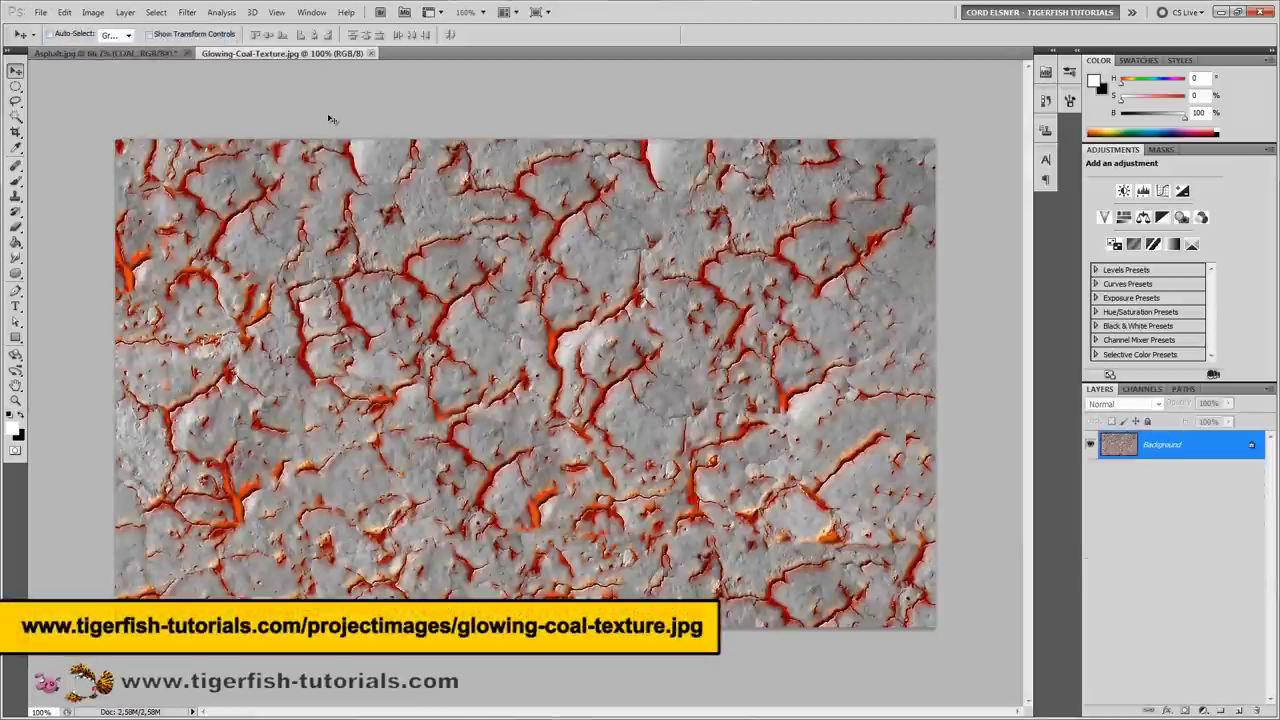
Step: Define the glowing coal texture image as a pattern named Coal-Pattern
click(65, 12)
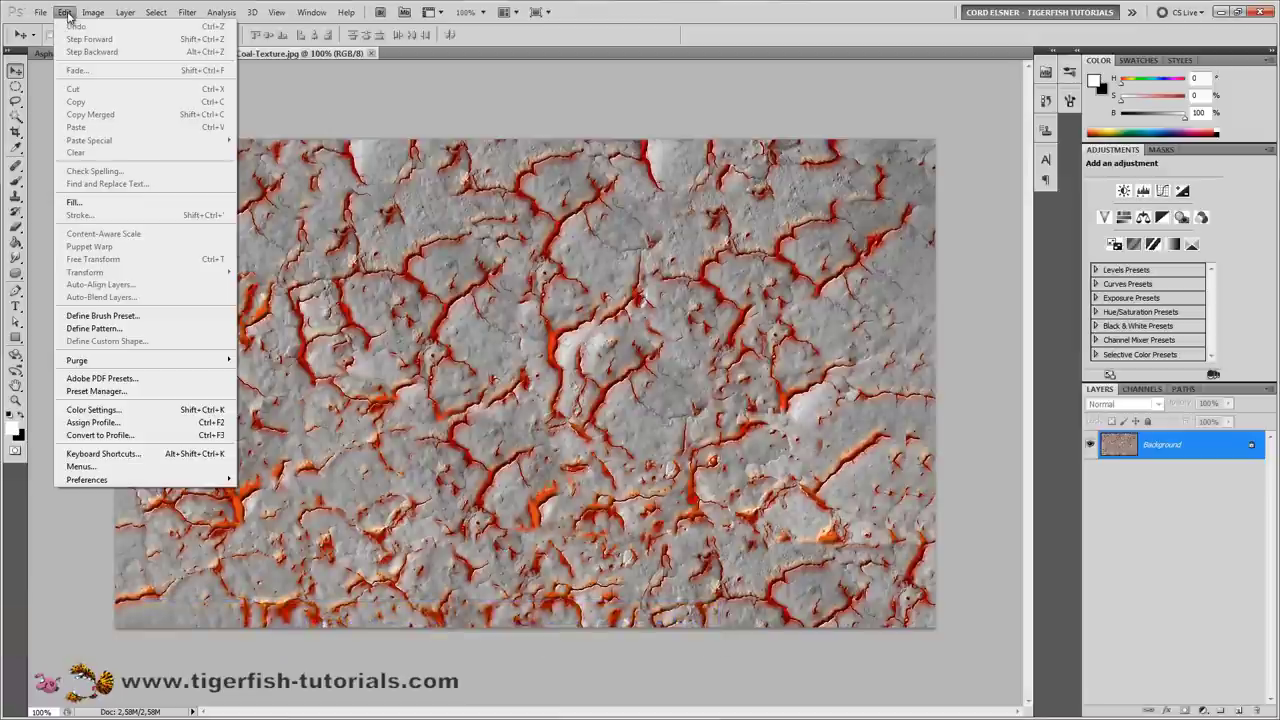
click(115, 328)
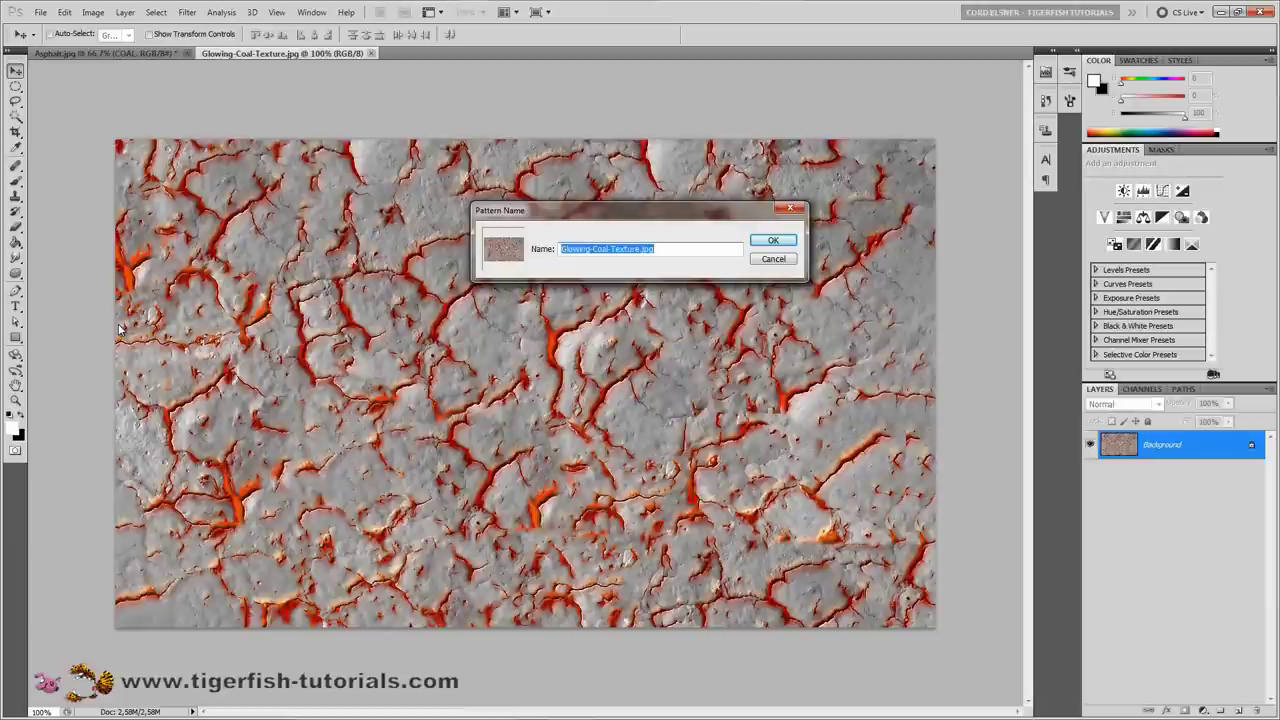
text(Coal-P)
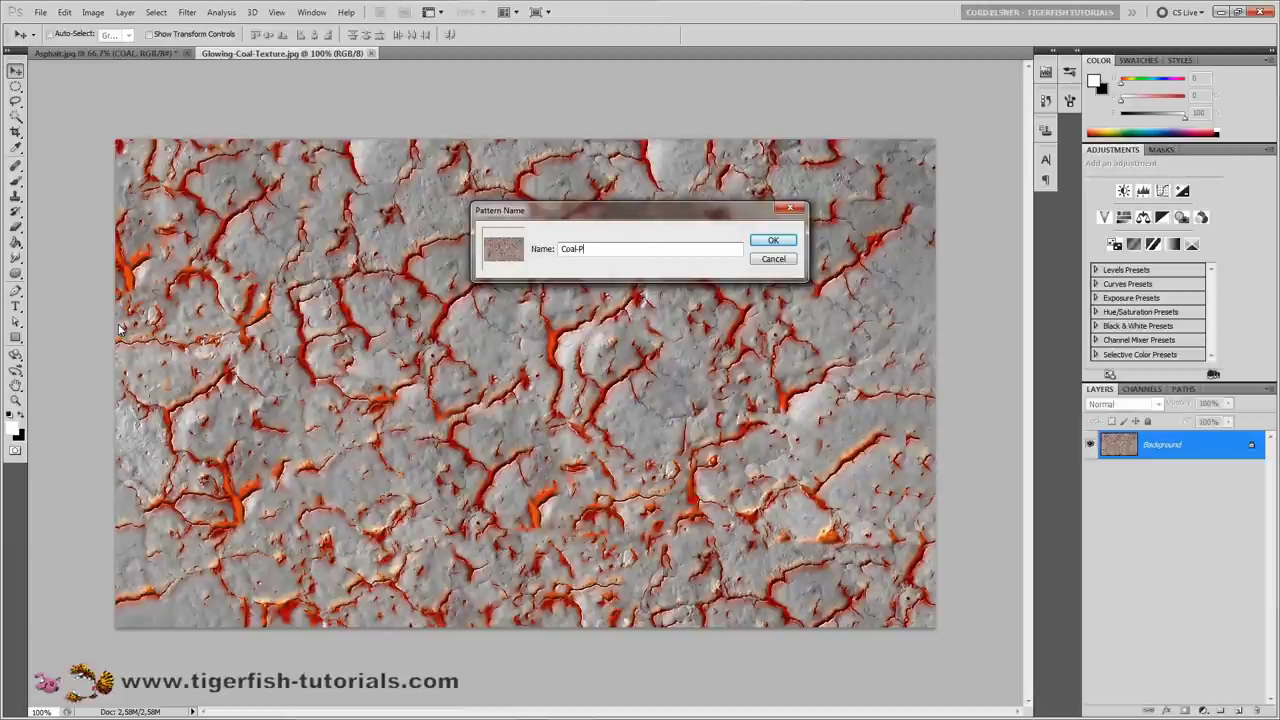
text(attern)
key(Return)
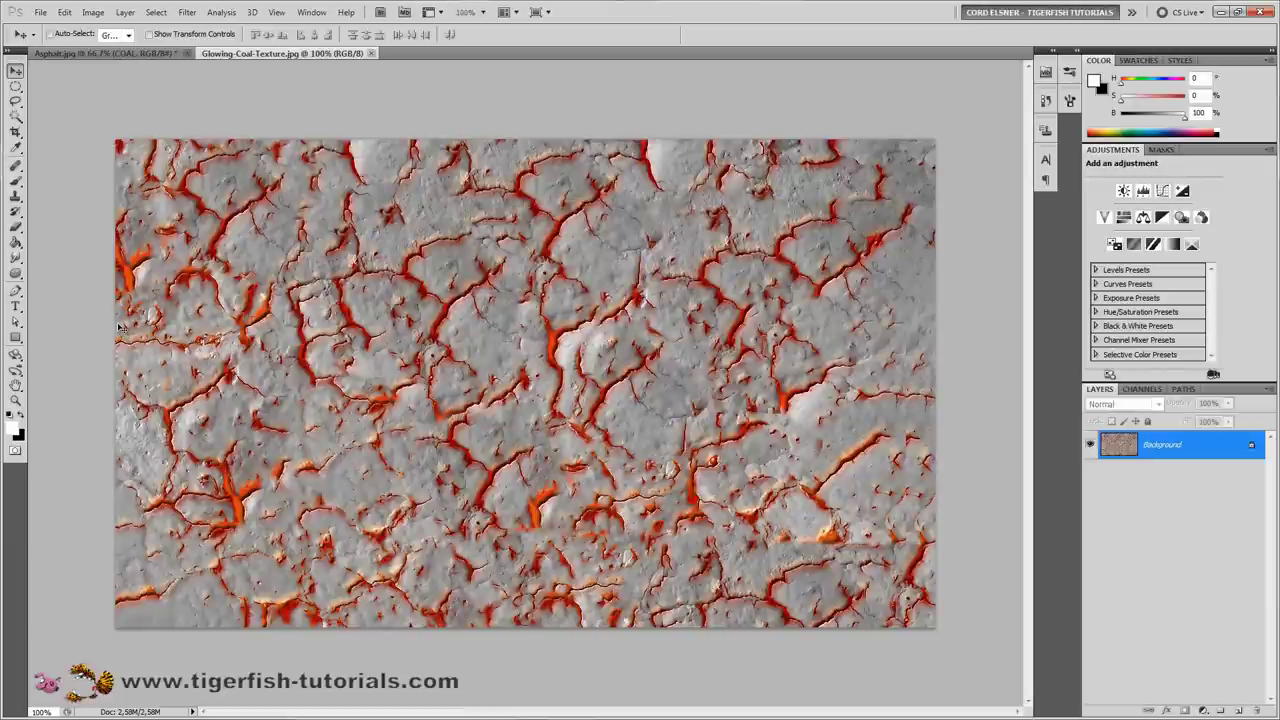
Step: Return to Asphalt.jpg and add Texture to the COAL text's Bevel and Emboss using the newly defined coal pattern
click(108, 55)
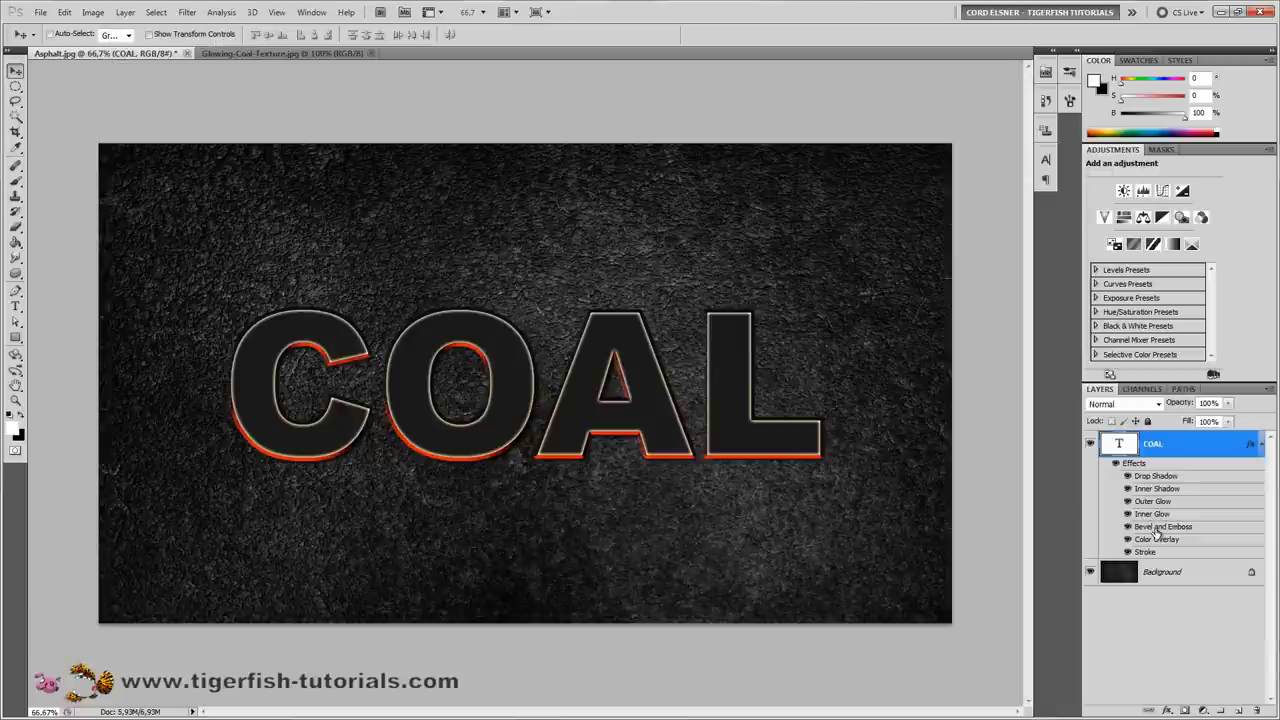
double_click(1160, 527)
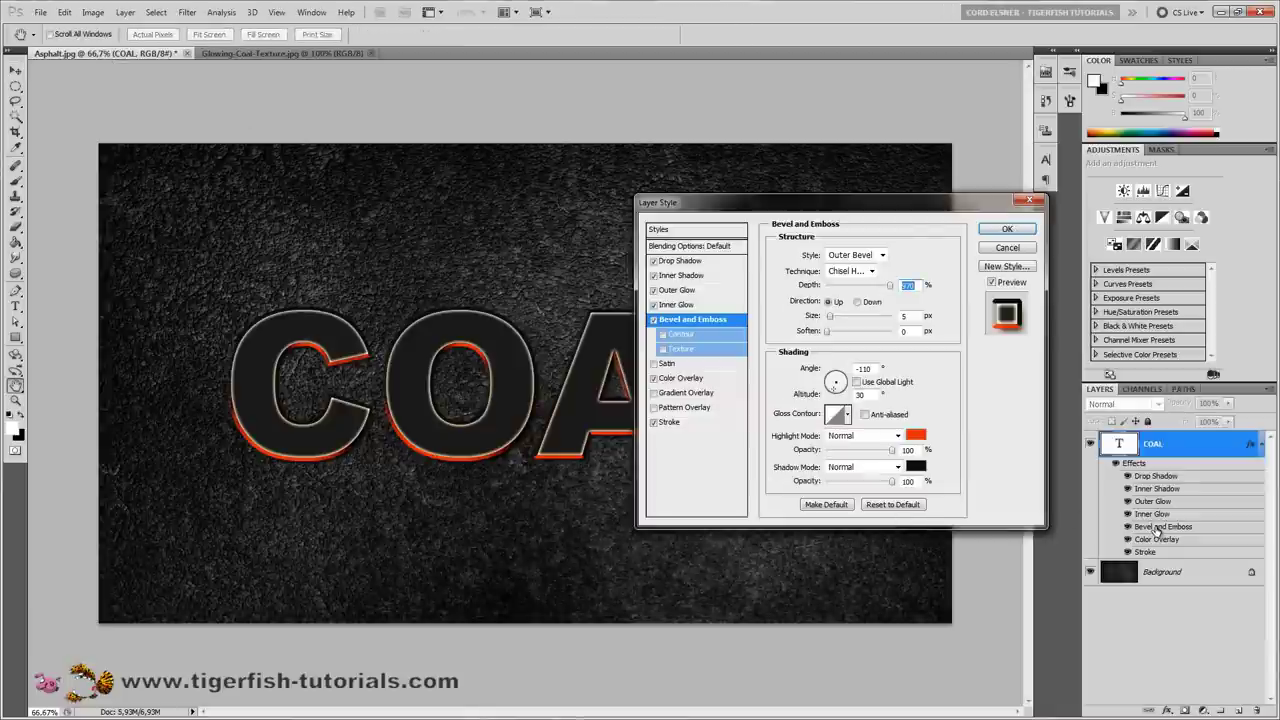
click(682, 350)
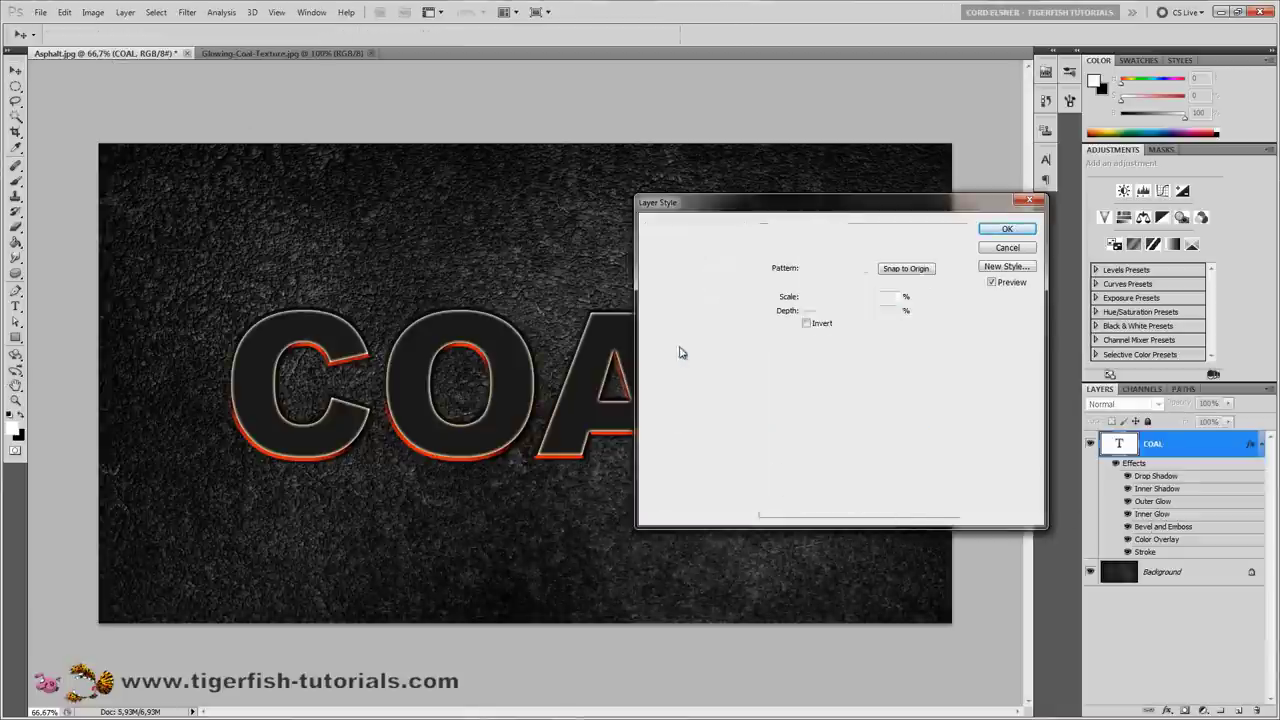
click(847, 268)
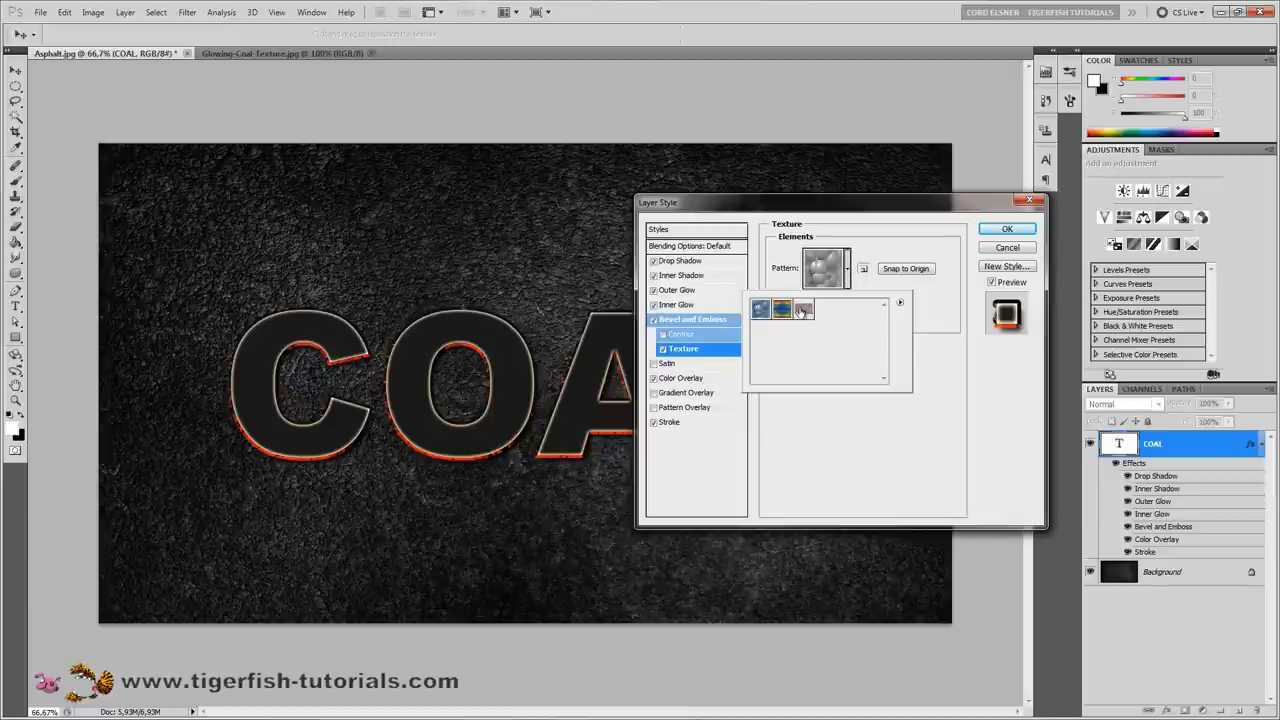
click(806, 313)
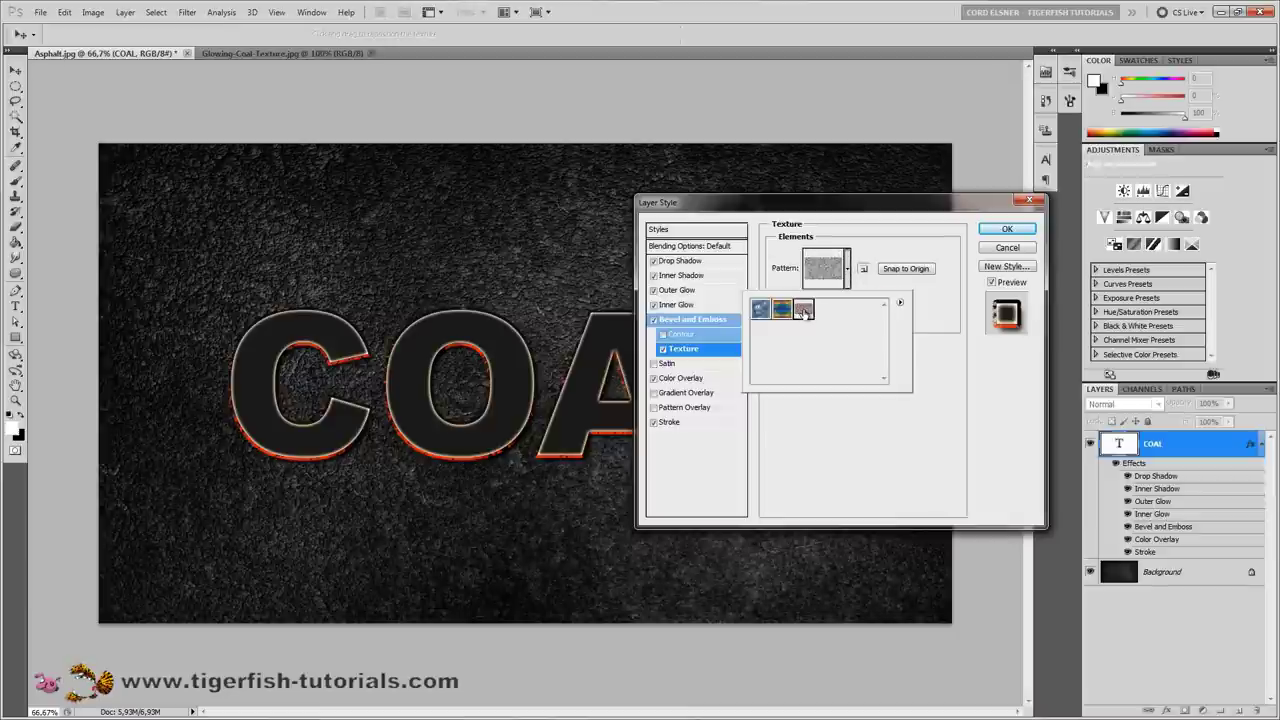
Step: Set the bevel texture's scale to 50% and depth to -25%, and apply the layer style
click(928, 298)
double_click(883, 298)
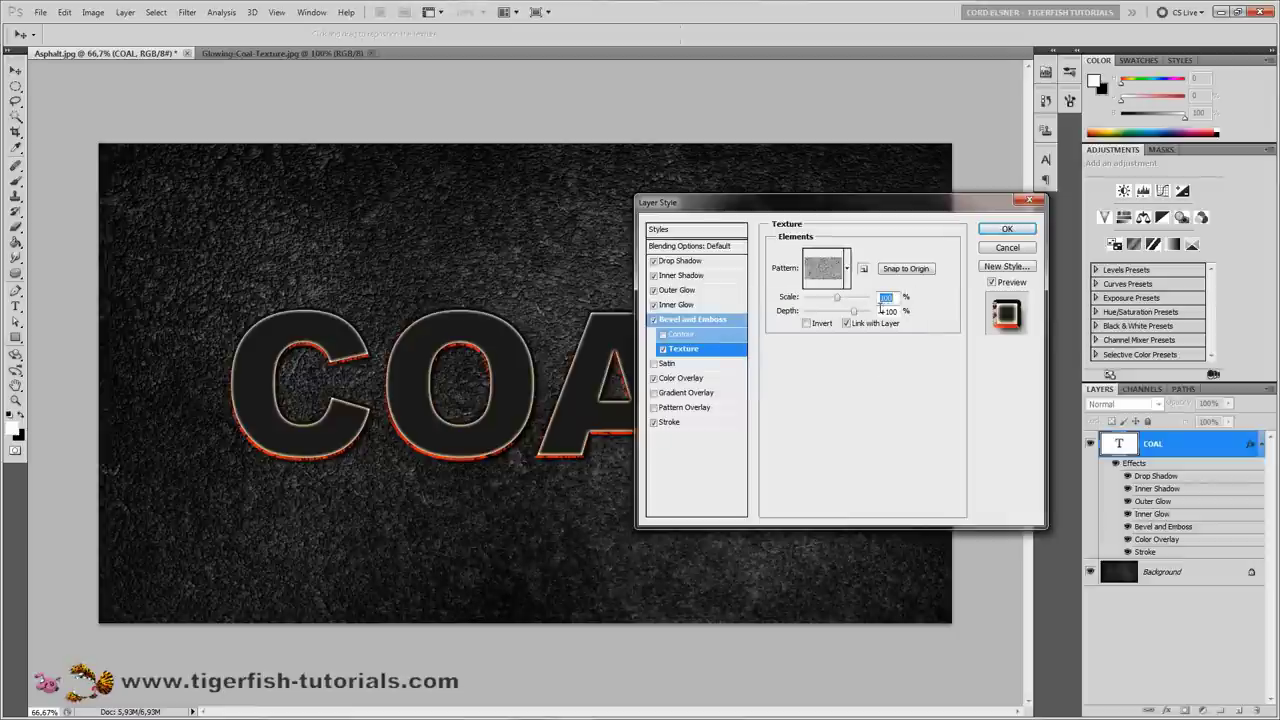
text(10)
text(50)
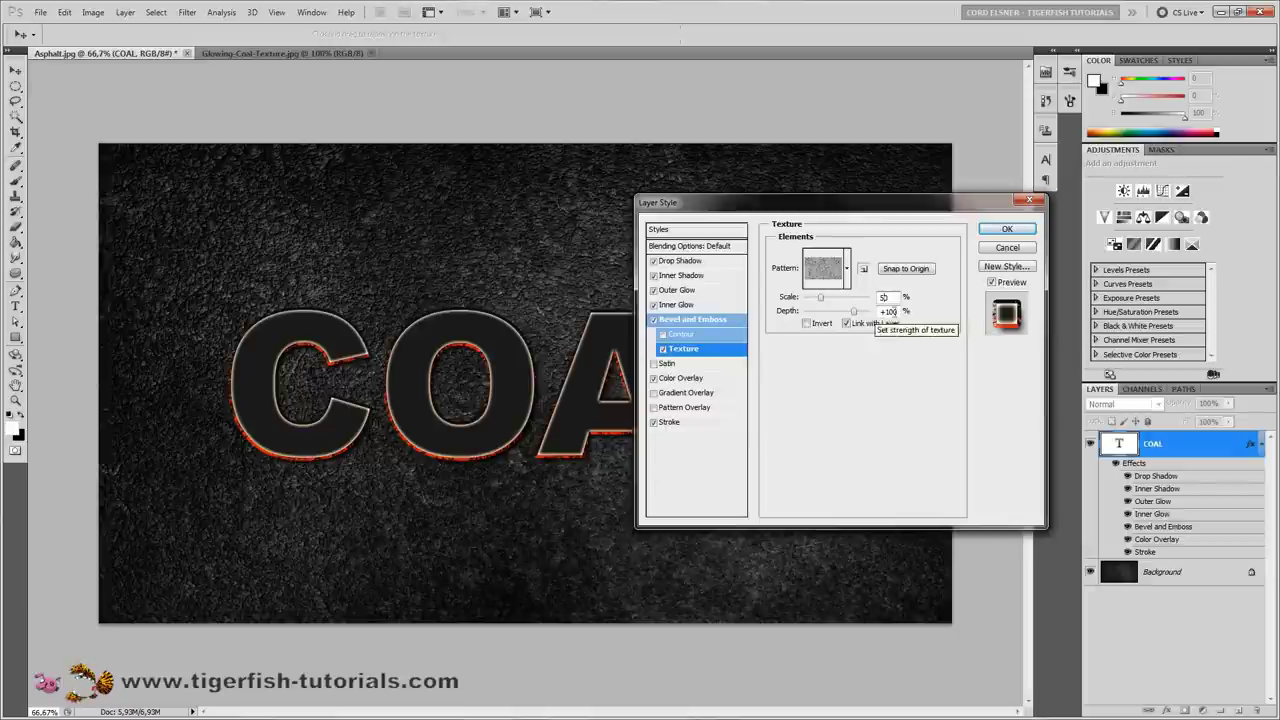
double_click(896, 312)
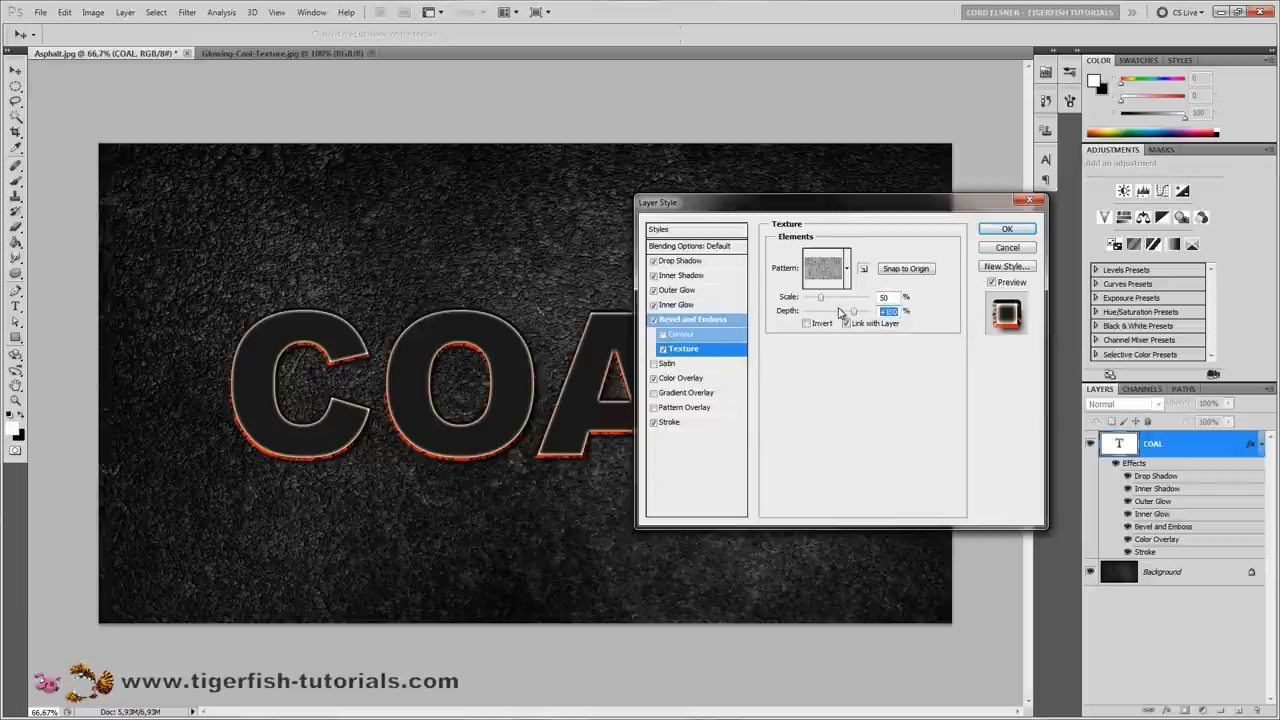
text(-25)
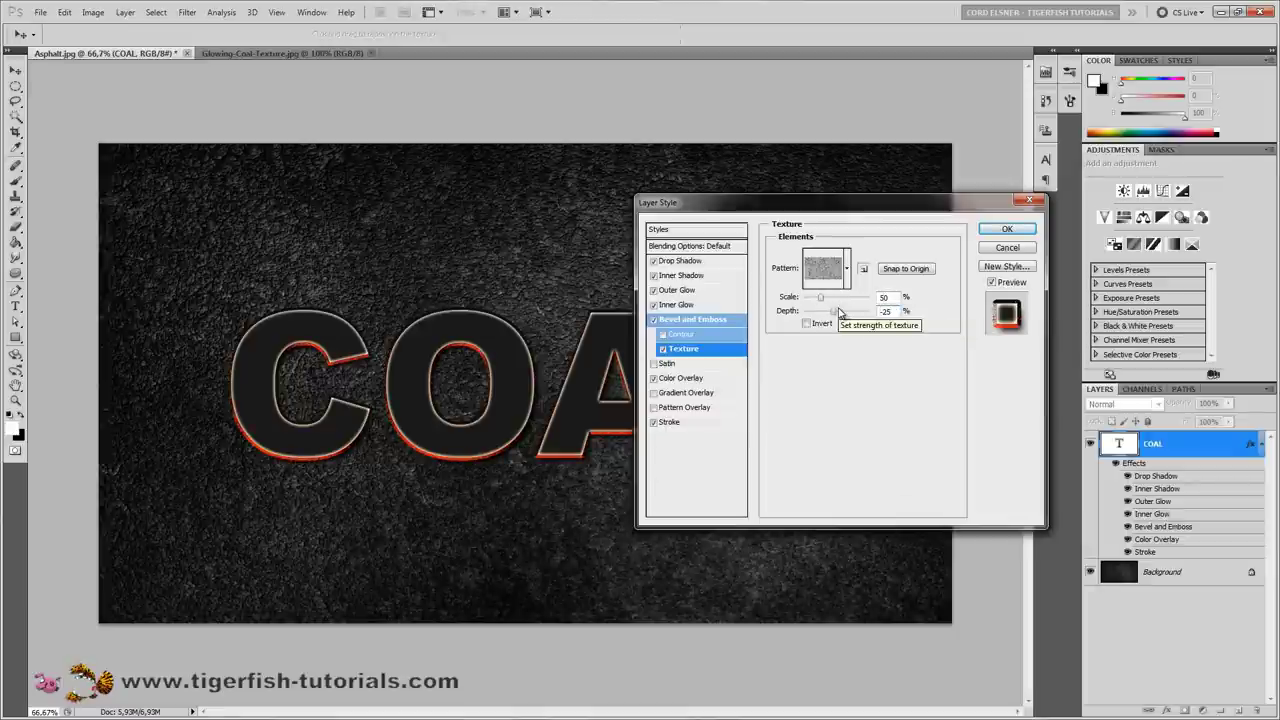
click(1007, 230)
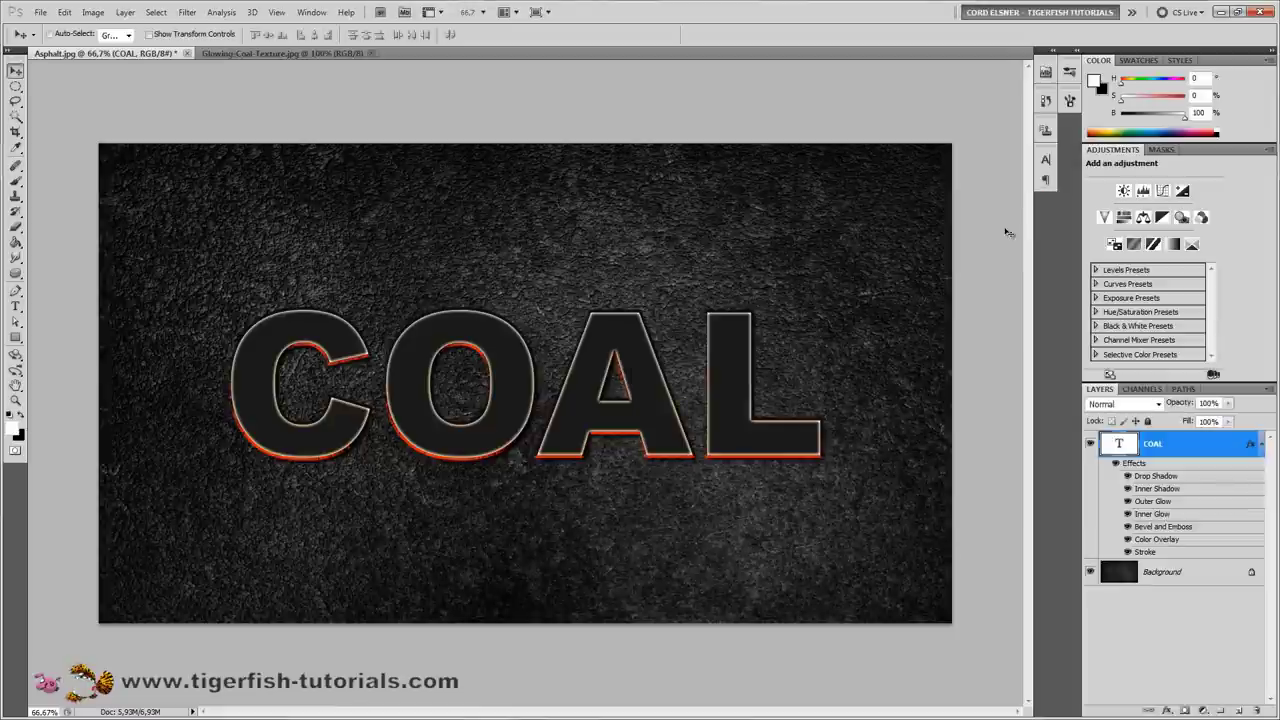
Step: Duplicate the COAL text layer within the same document under the name COAL 2
right_click(1181, 451)
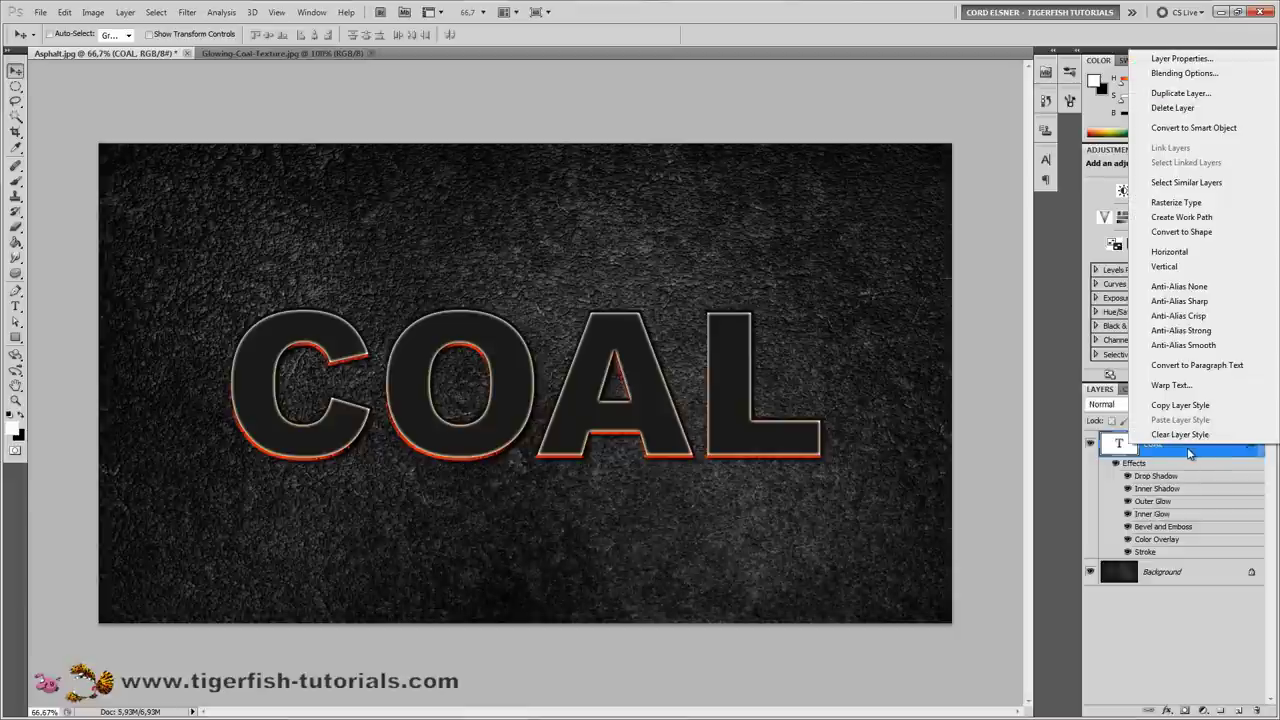
click(1178, 93)
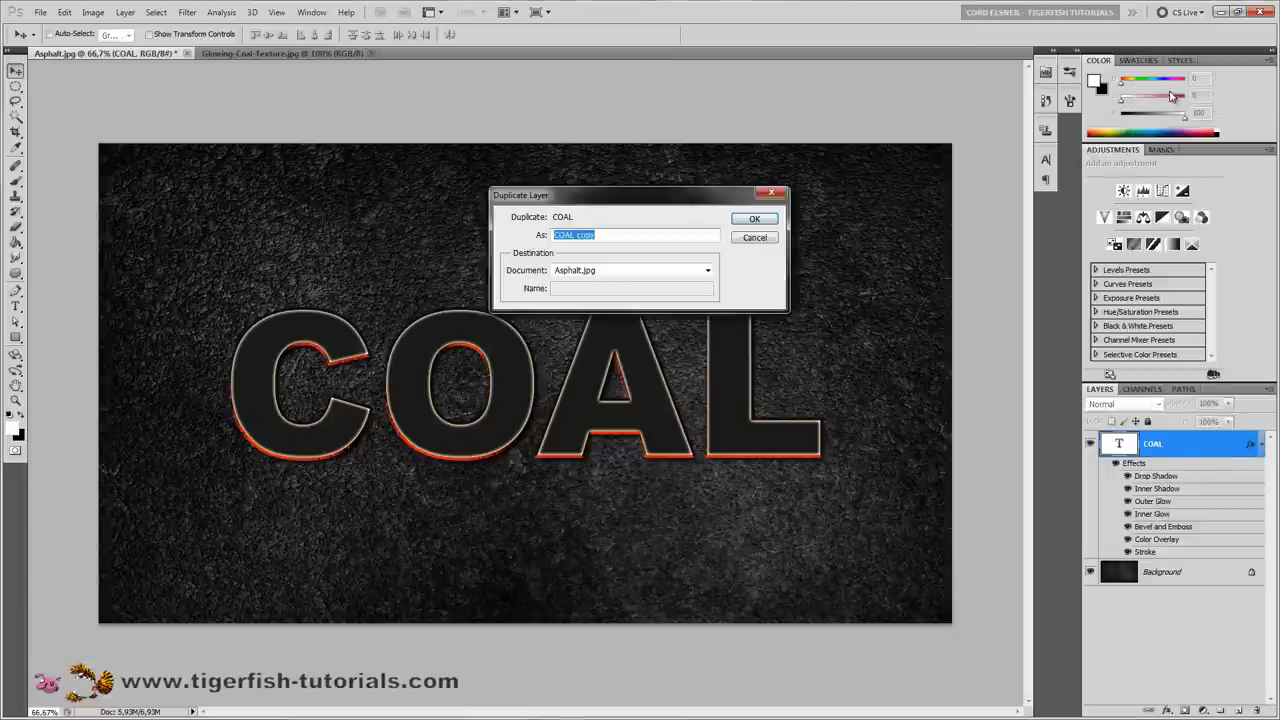
text(COA)
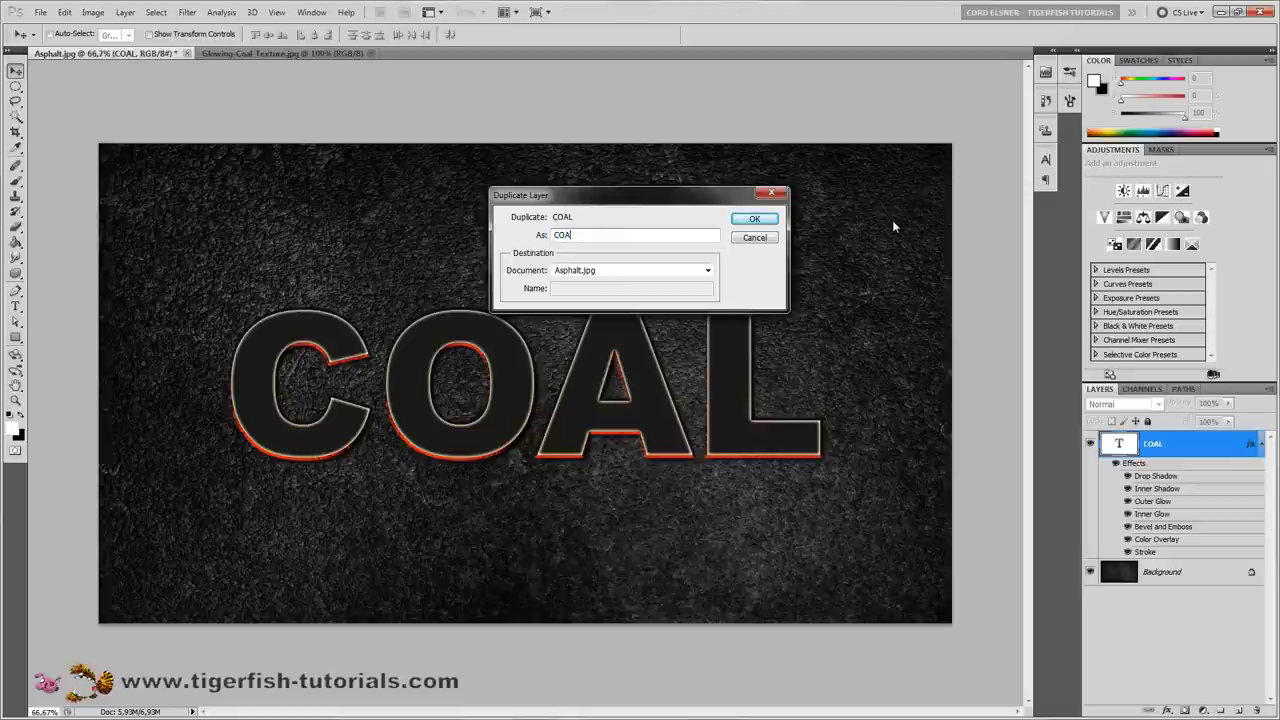
text(L 2)
key(Return)
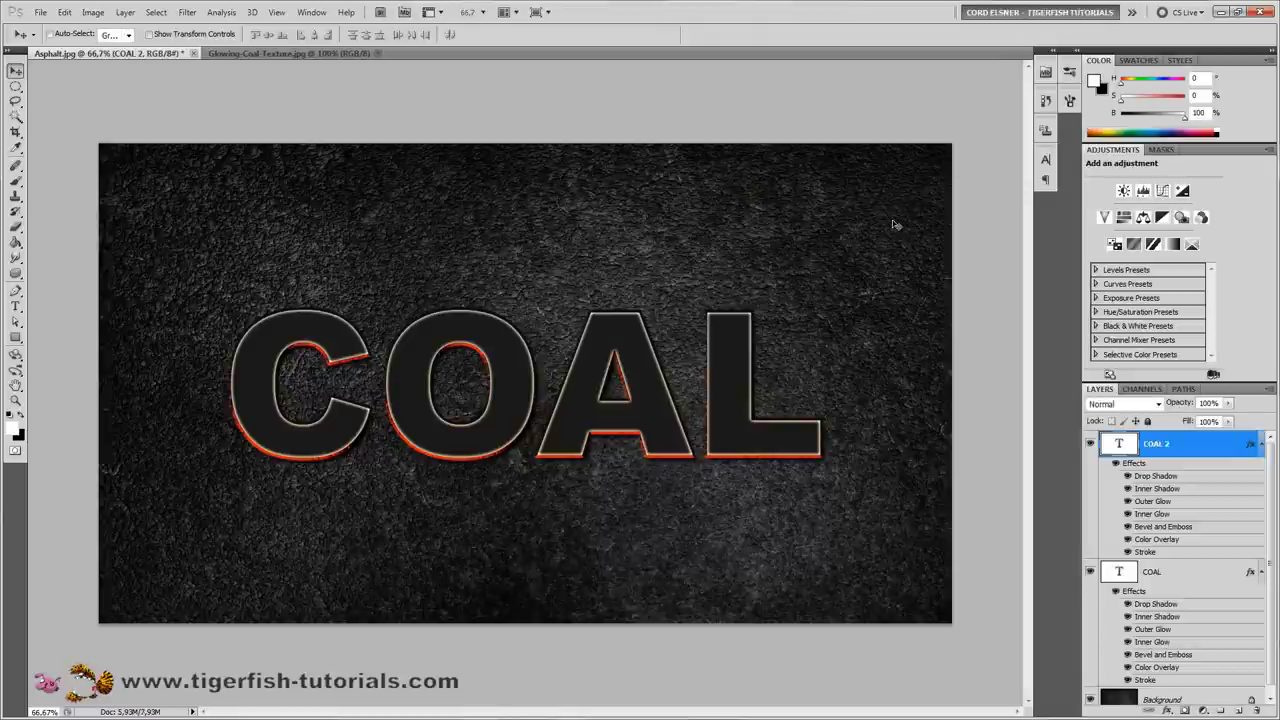
Step: Clear the layer style from the COAL 2 layer and set its fill to 0%
right_click(1172, 445)
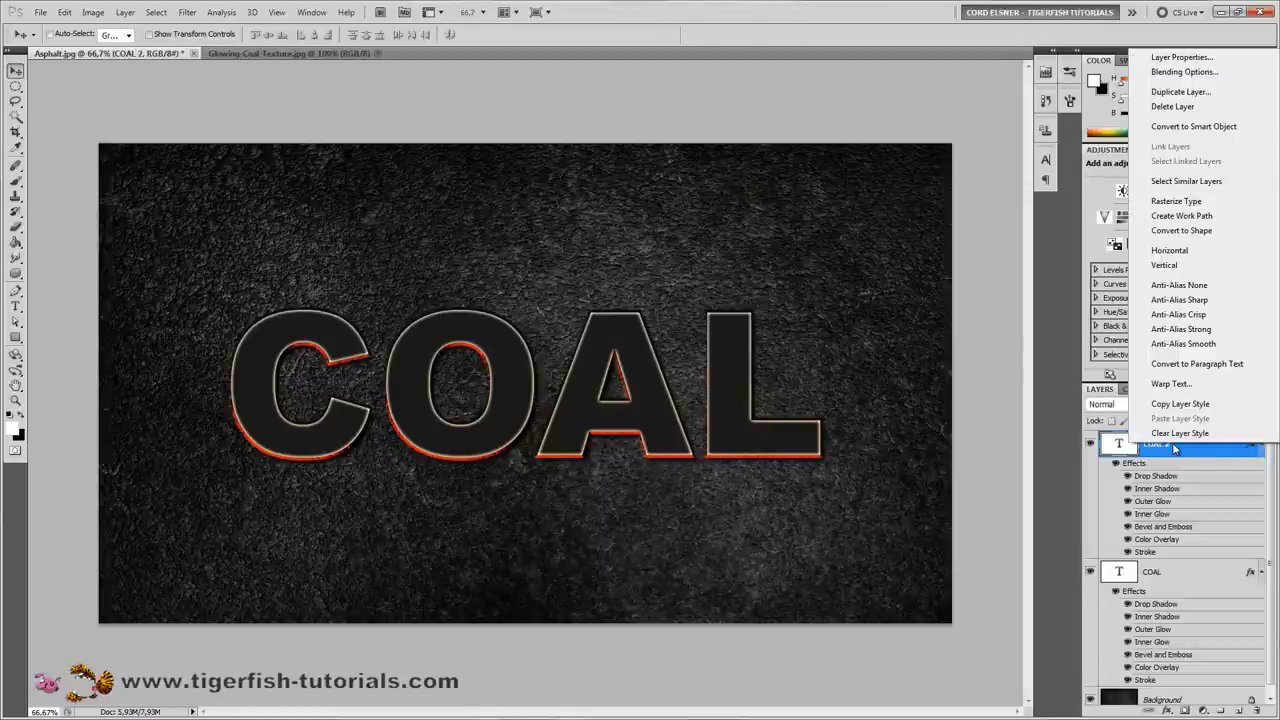
click(1187, 437)
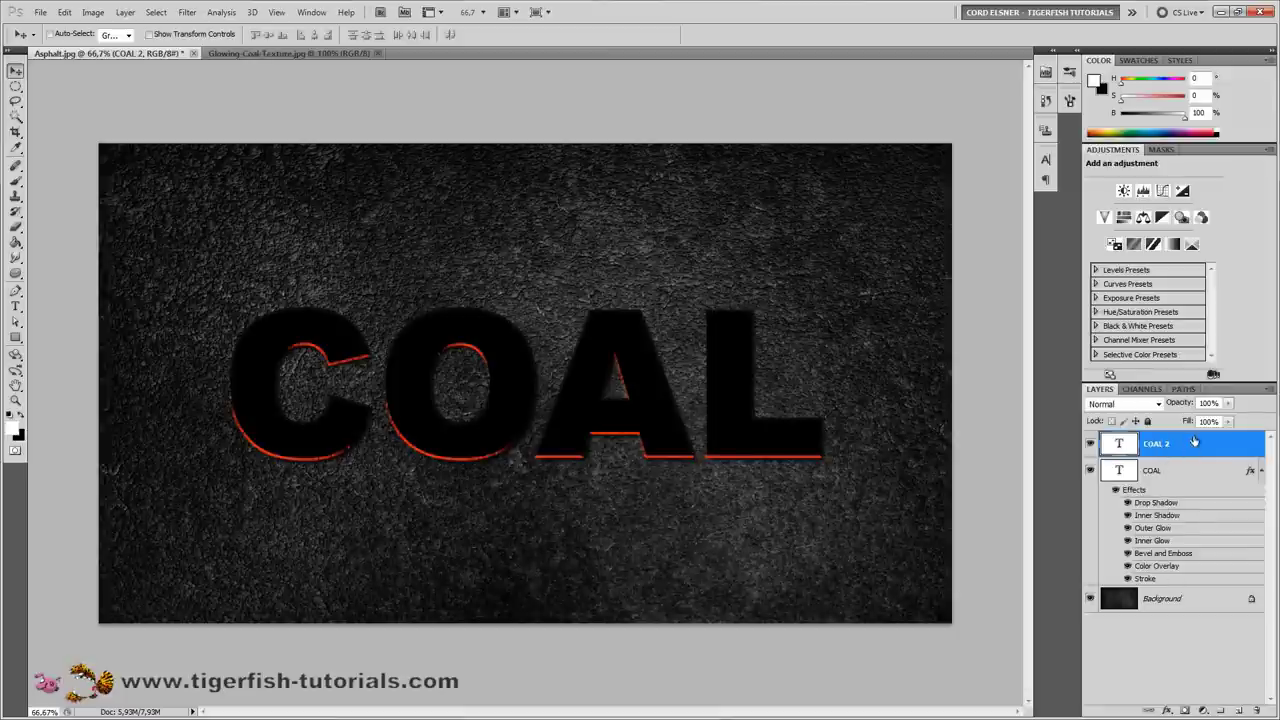
drag(1187, 422, 1006, 424)
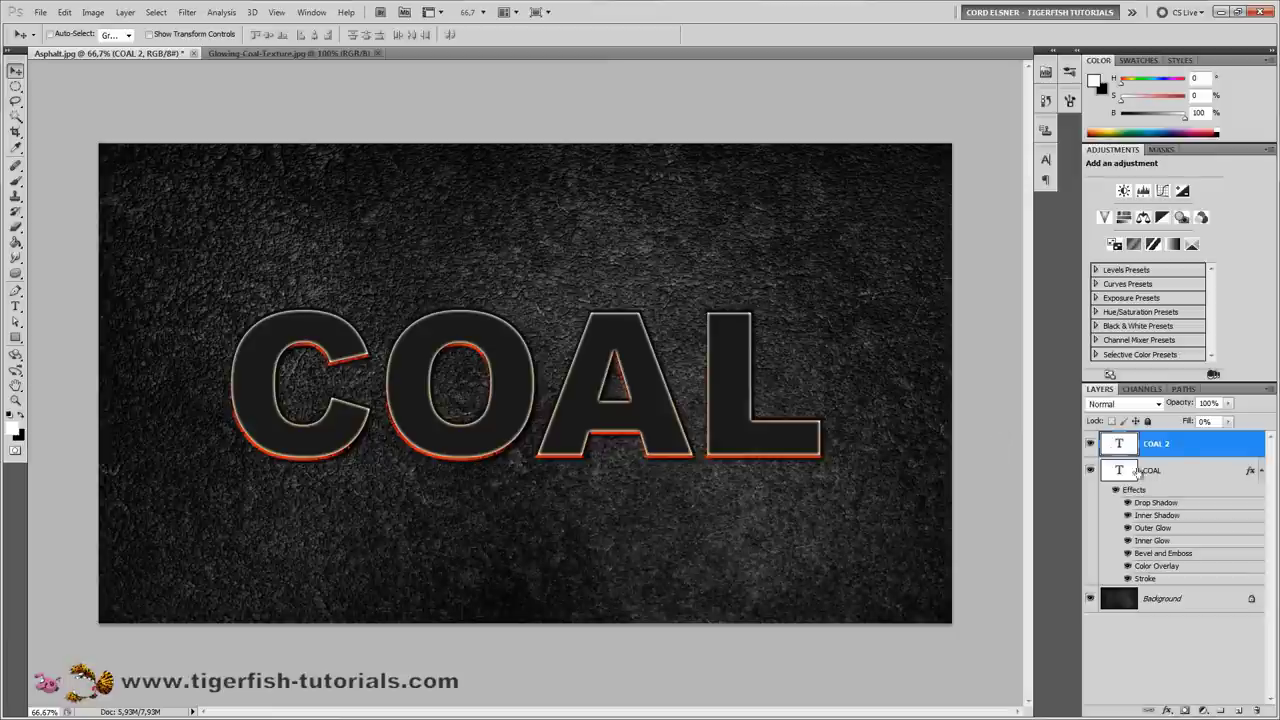
Step: Add an Inner Shadow to COAL 2 and set its color to hue 30, saturation 85%, brightness 95%
click(1167, 710)
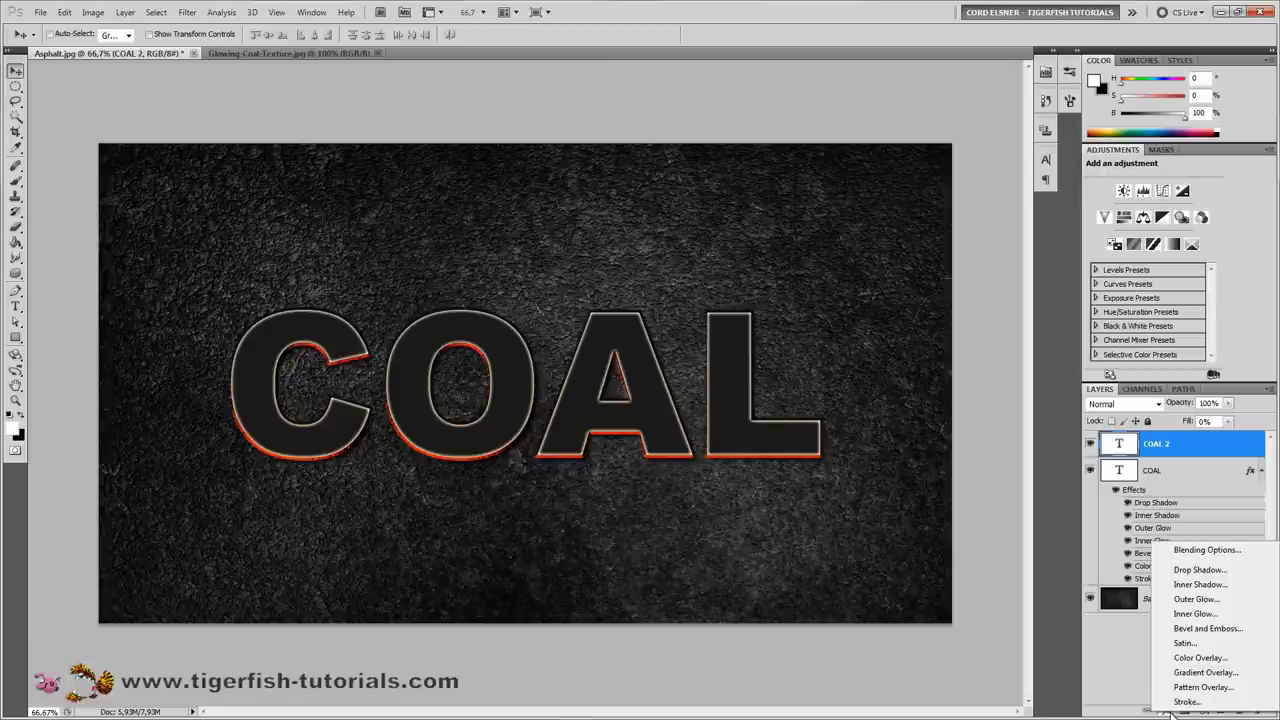
click(1200, 585)
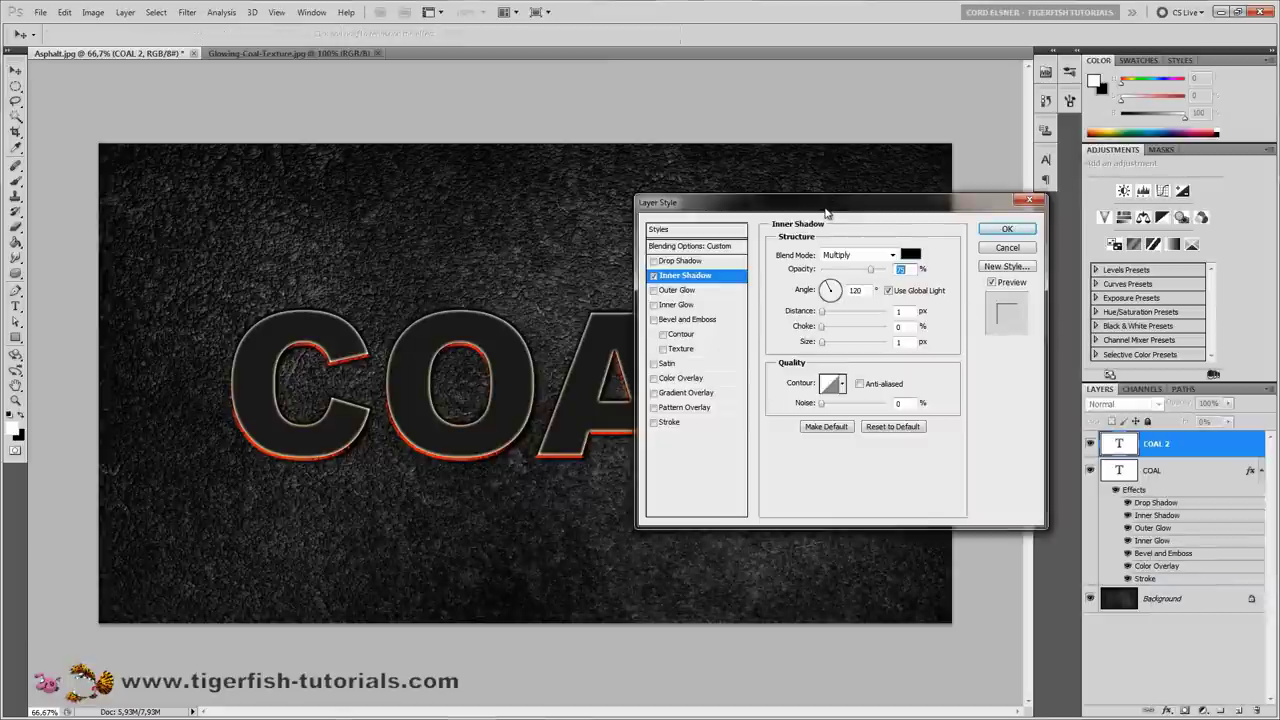
click(910, 254)
key(shift+Tab)
key(shift+Tab)
key(shift+Tab)
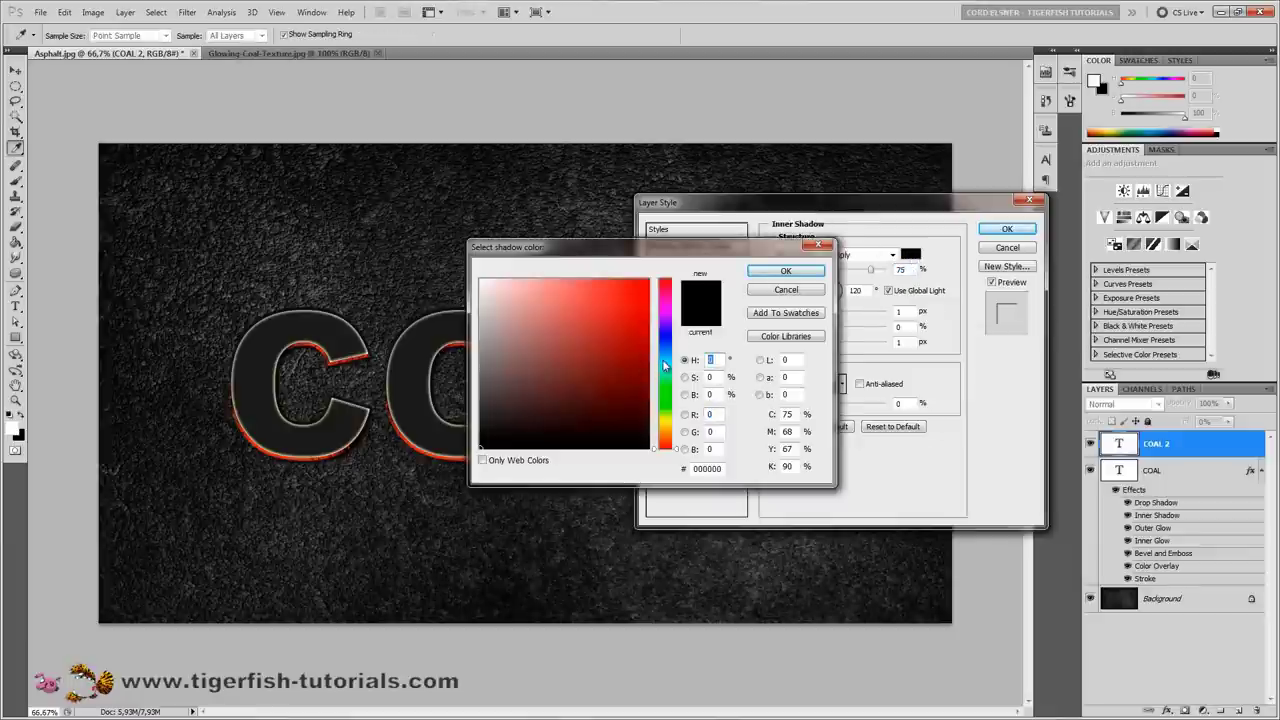
text(30)
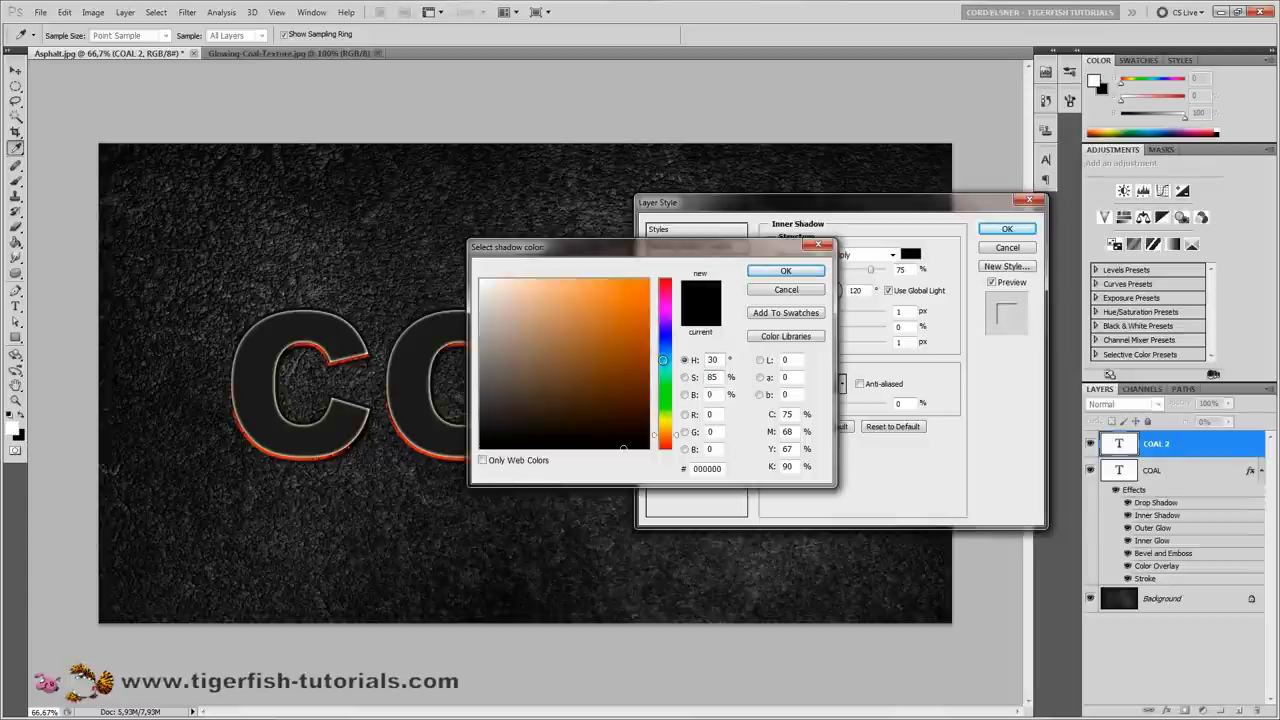
text(95)
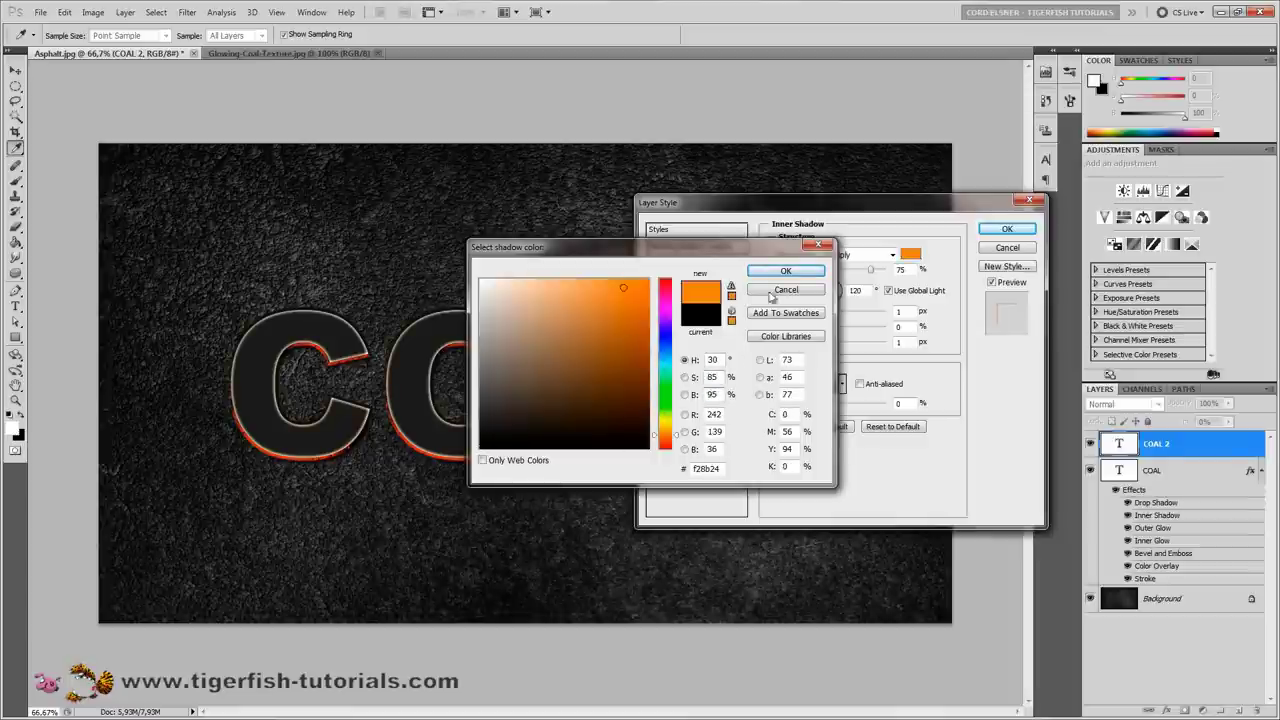
click(772, 274)
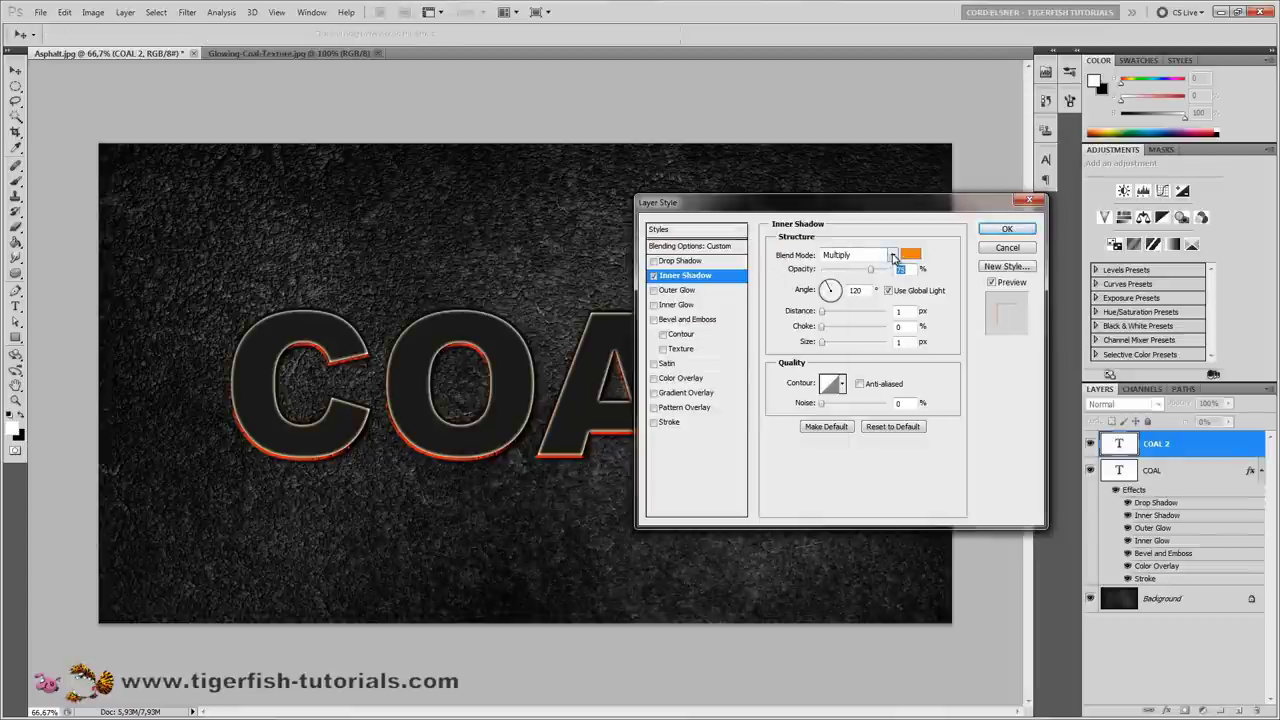
Step: Set the inner shadow's blend mode to Color Dodge and its angle to -90° without global light
click(893, 256)
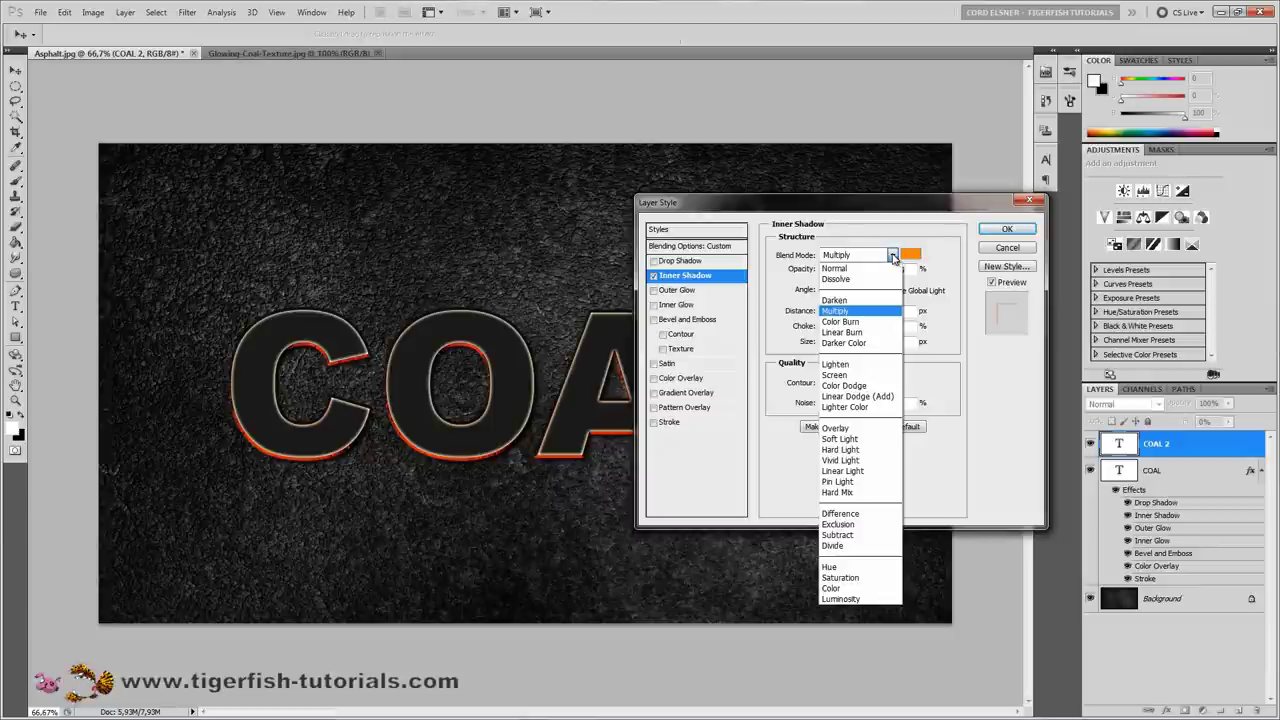
click(867, 386)
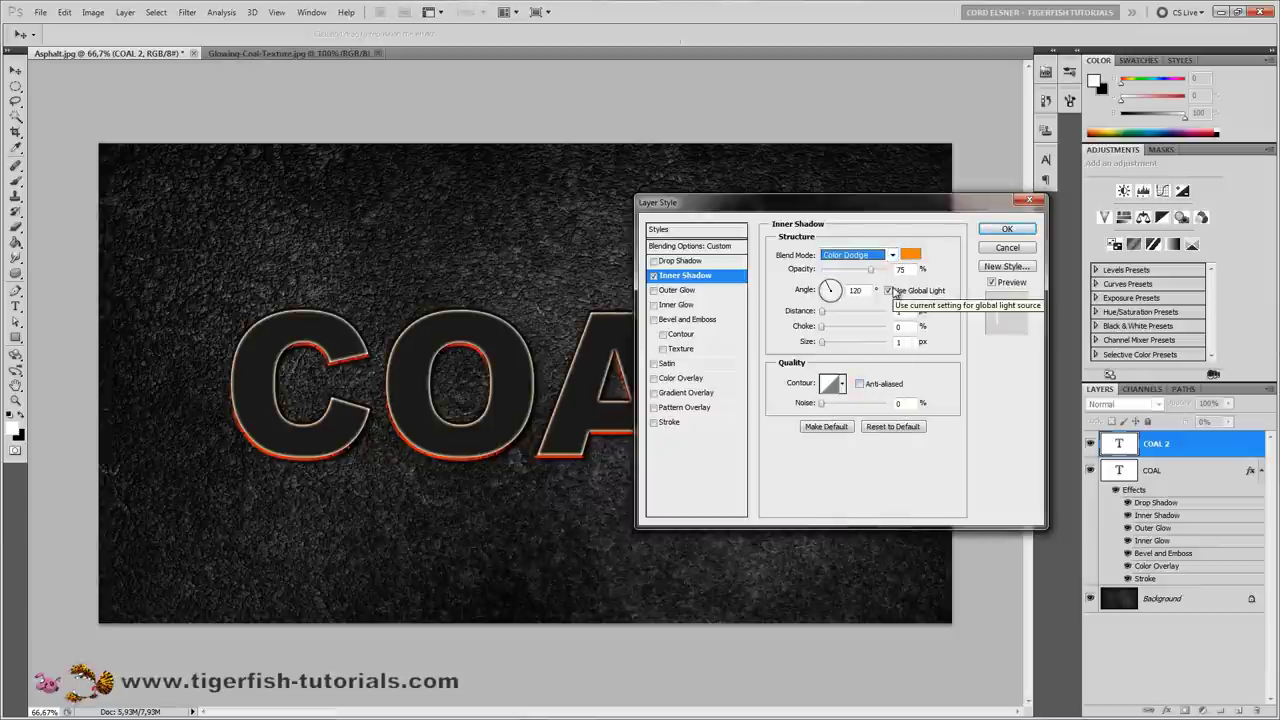
click(888, 291)
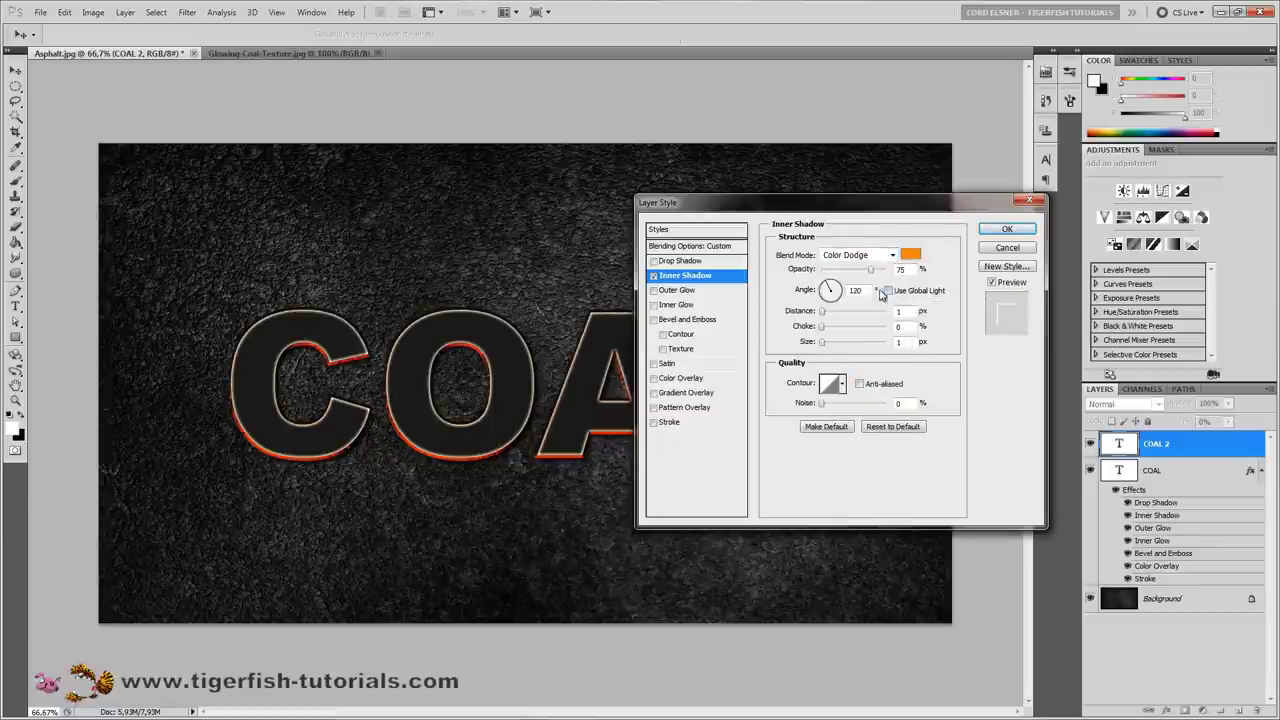
click(829, 291)
text(-90)
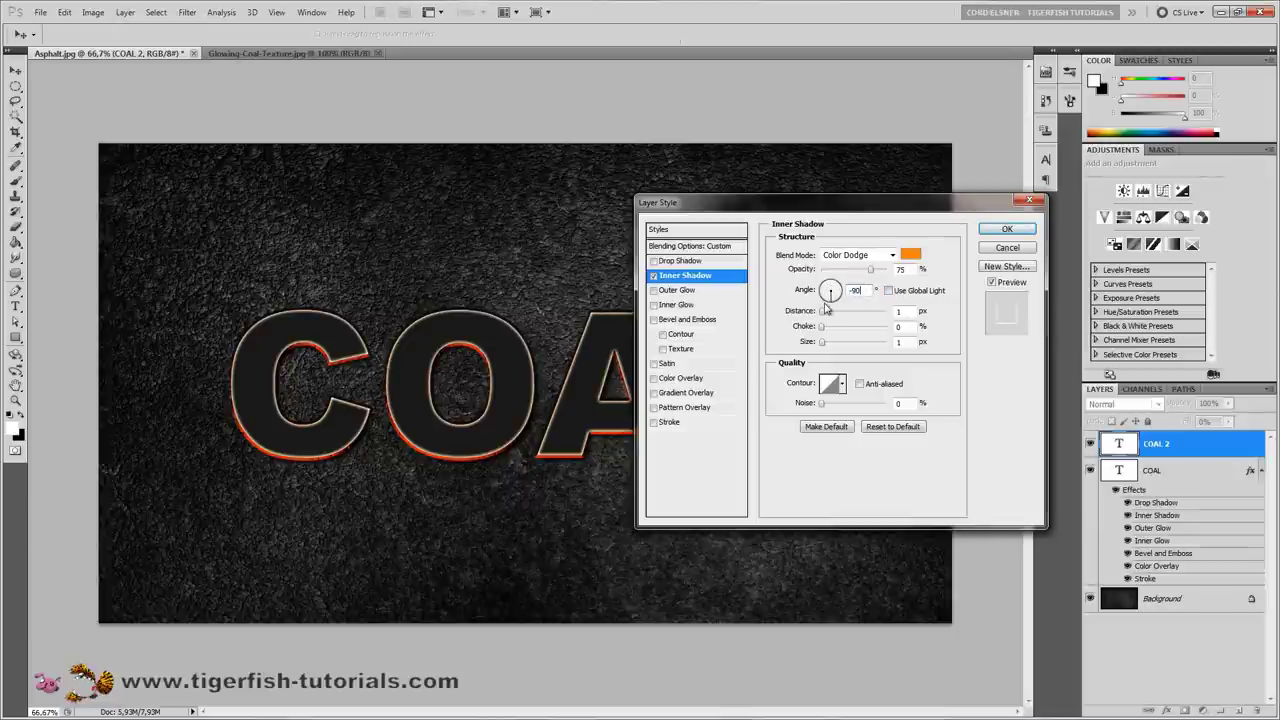
Step: Set the inner shadow's distance to 20 px and size to 30 px, with an anti-aliased contour
key(Tab)
text(20)
key(Tab)
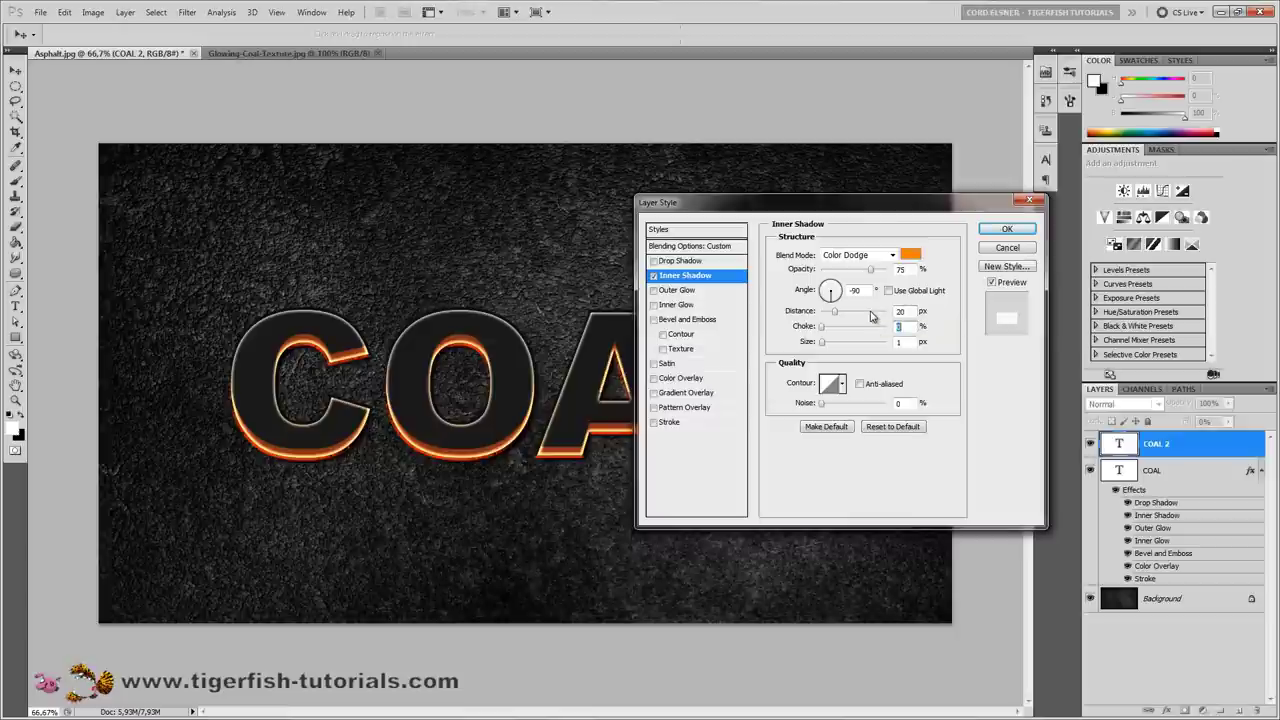
text(30)
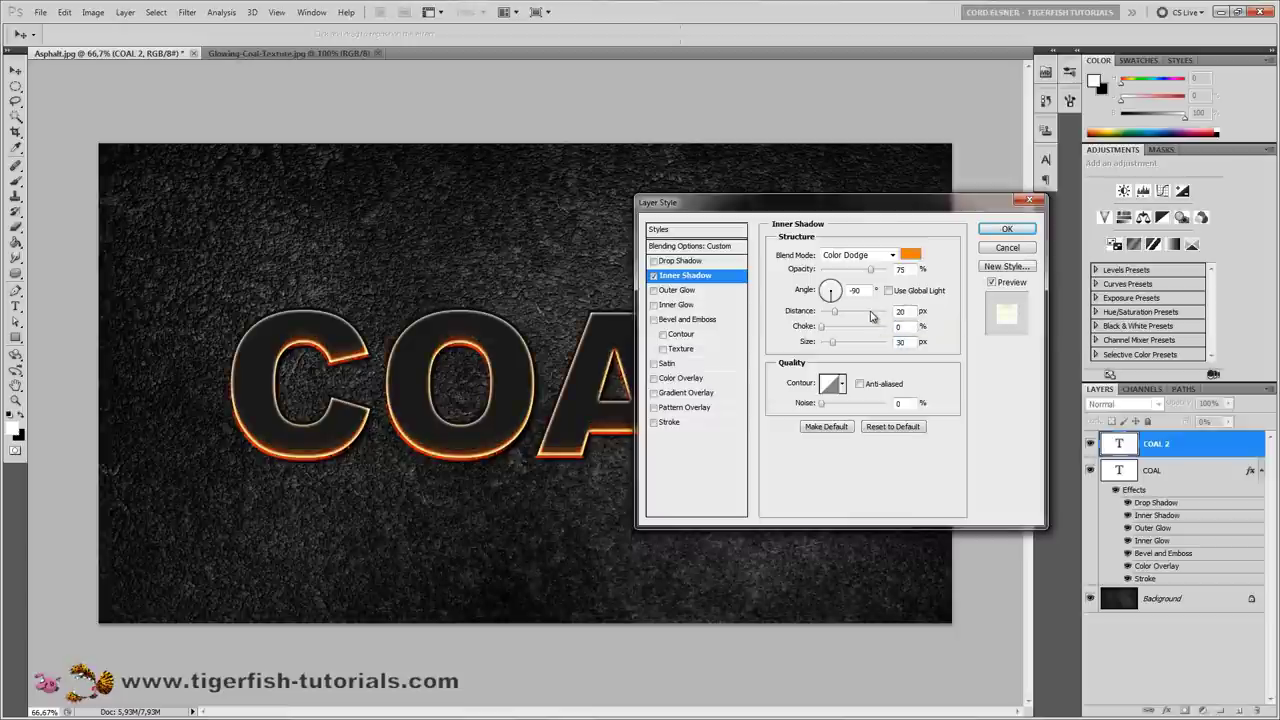
click(859, 385)
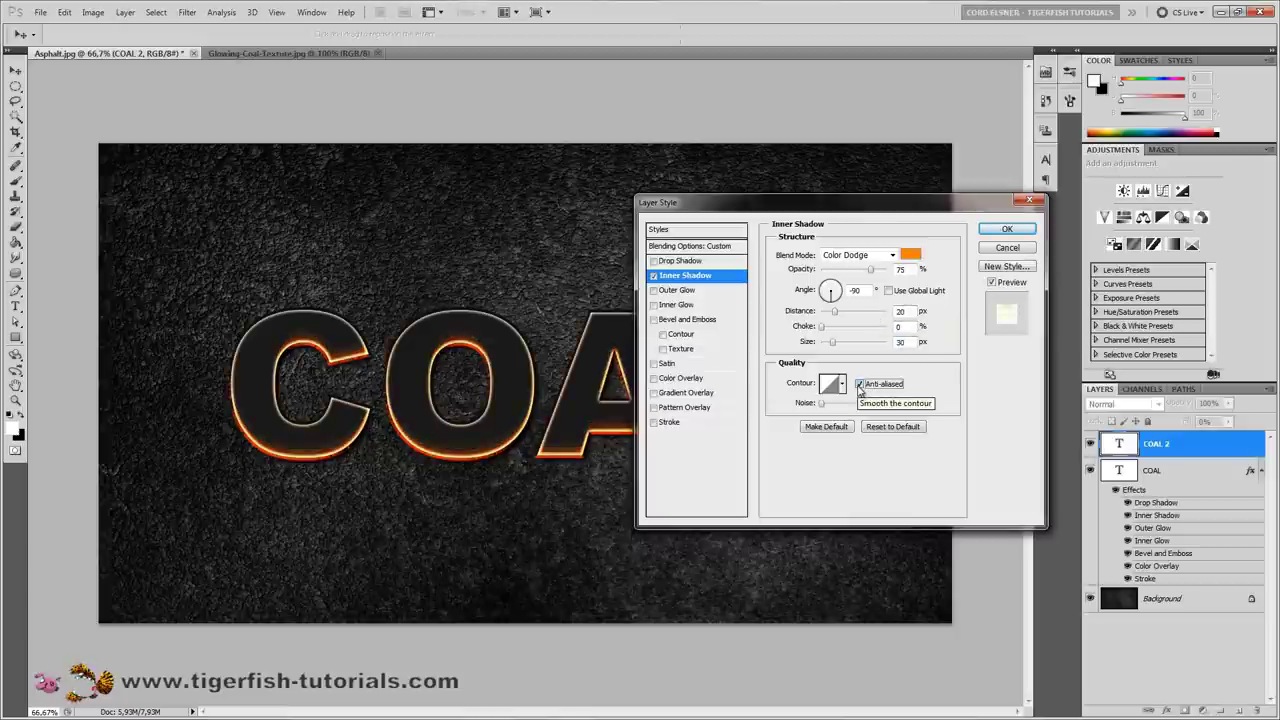
Step: Add an Inner Glow to COAL 2 with Overlay blend mode, 25% opacity, Center source and 30 px size
click(668, 305)
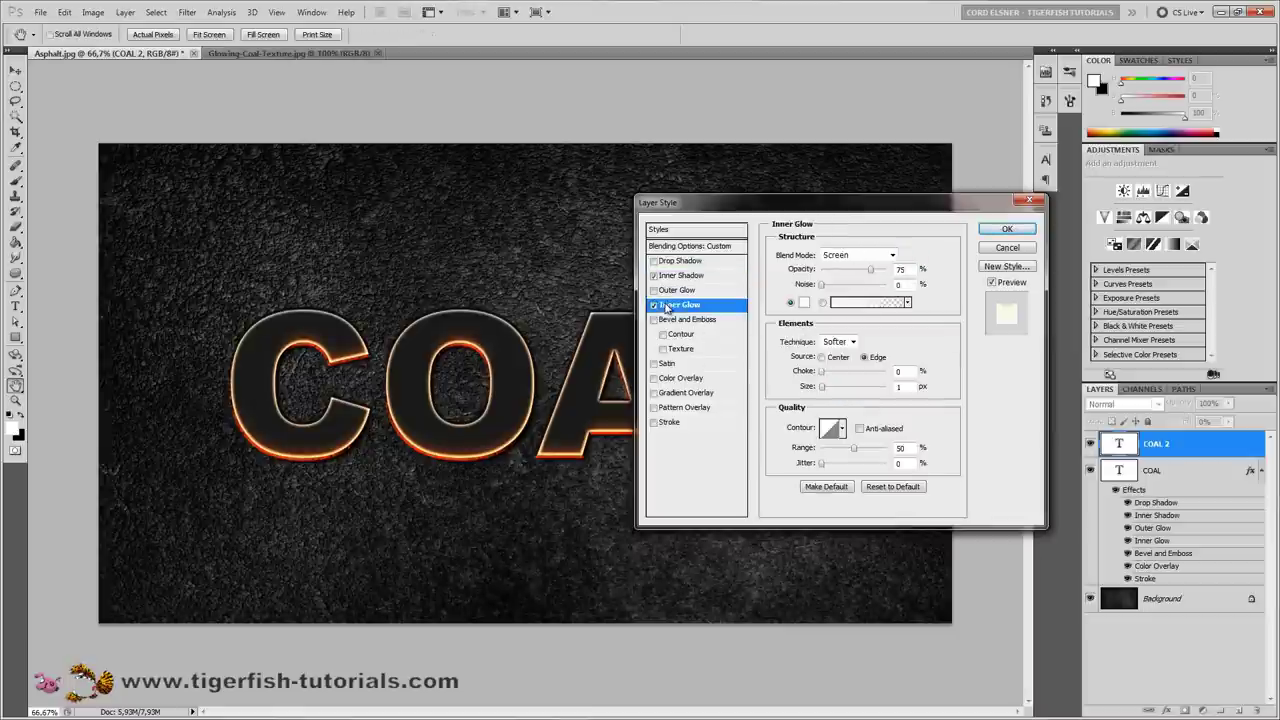
click(891, 257)
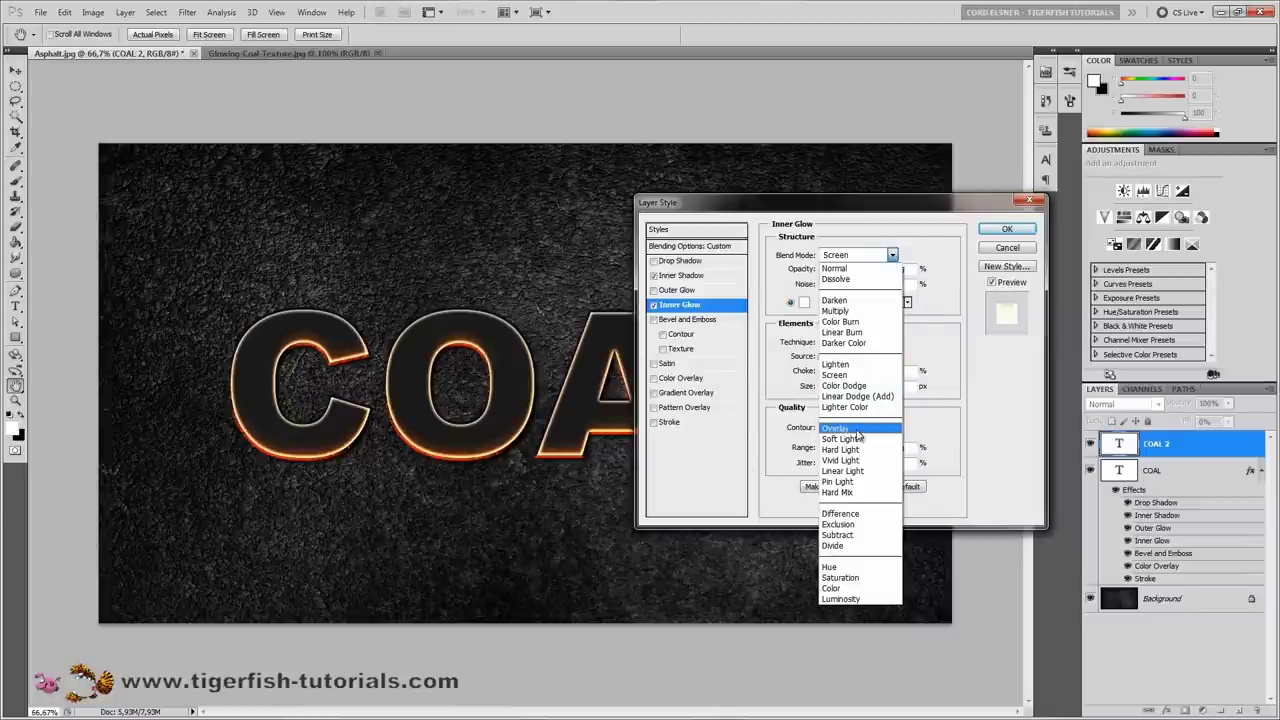
click(857, 428)
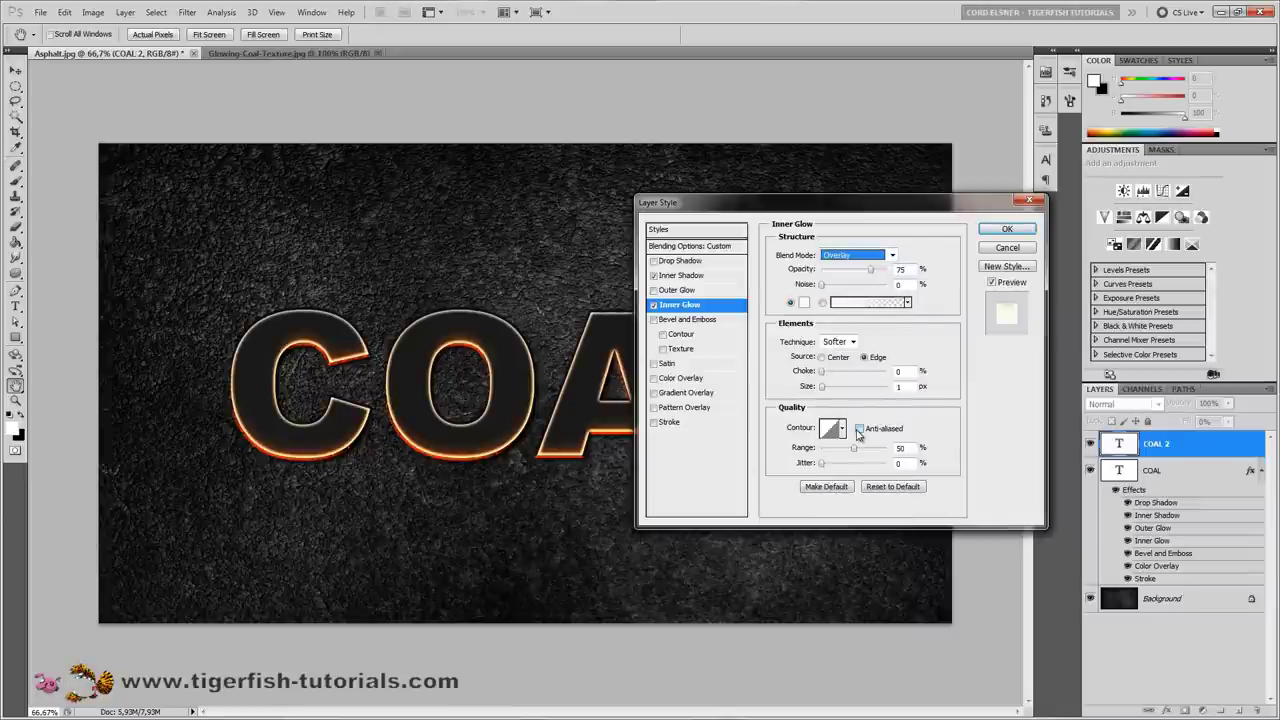
double_click(905, 270)
text(25)
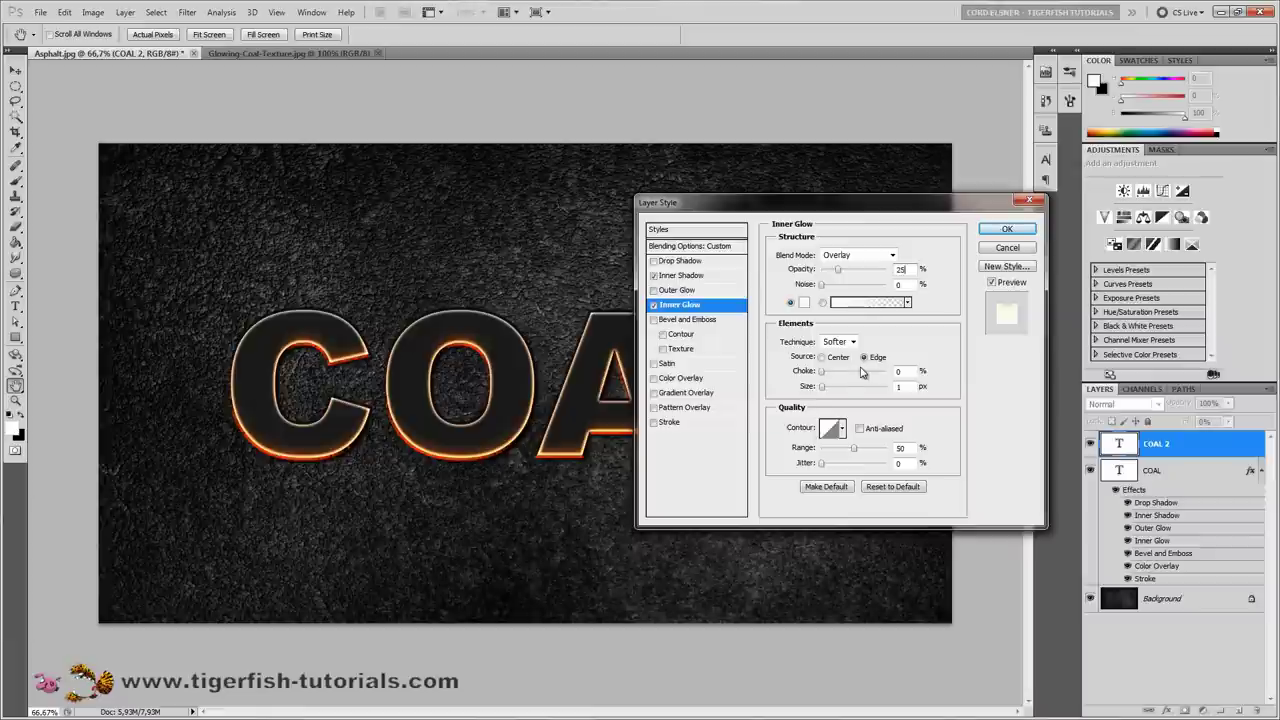
click(822, 357)
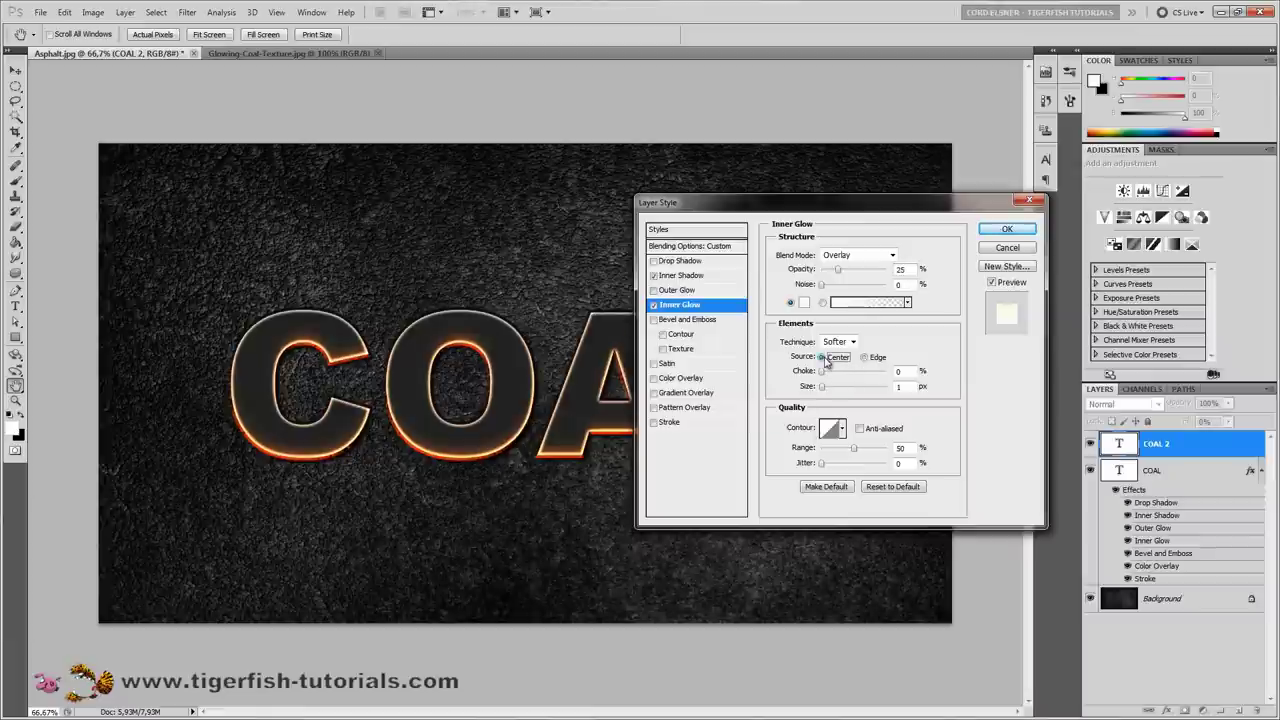
double_click(899, 386)
text(30)
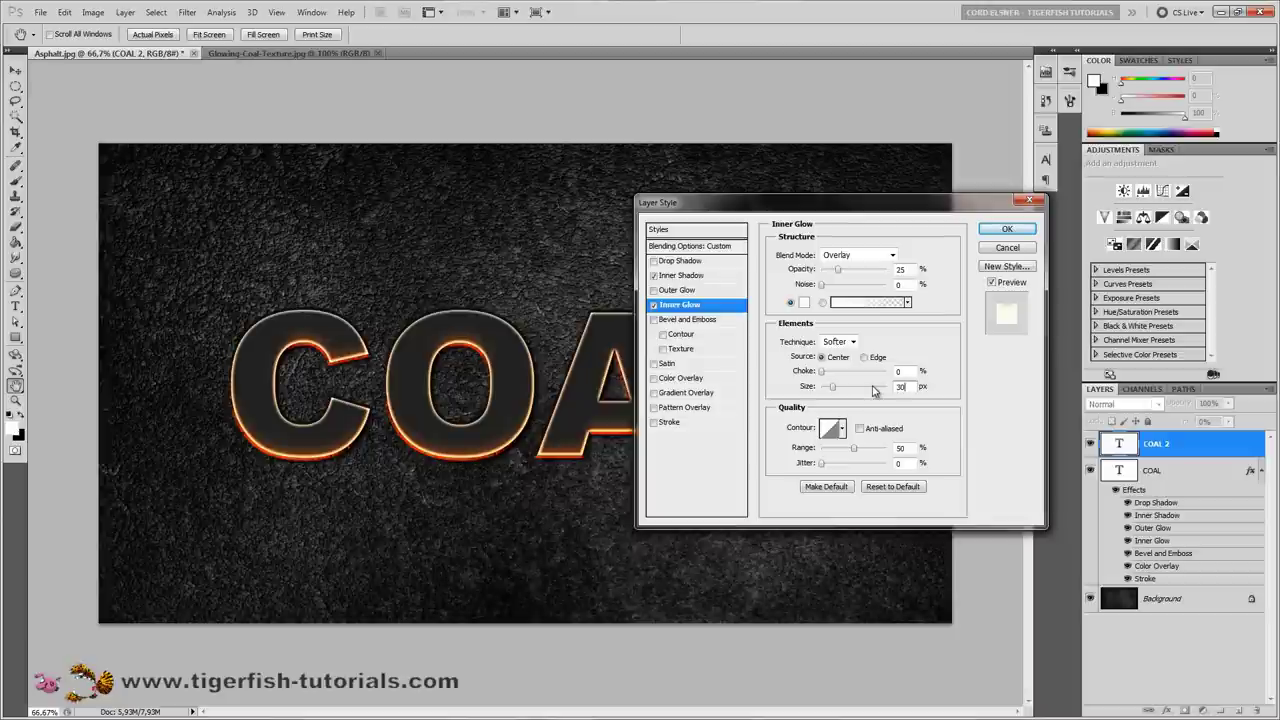
Step: Add a Bevel and Emboss with 30 px size, global light off, 40° altitude and an anti-aliased gloss contour
click(687, 321)
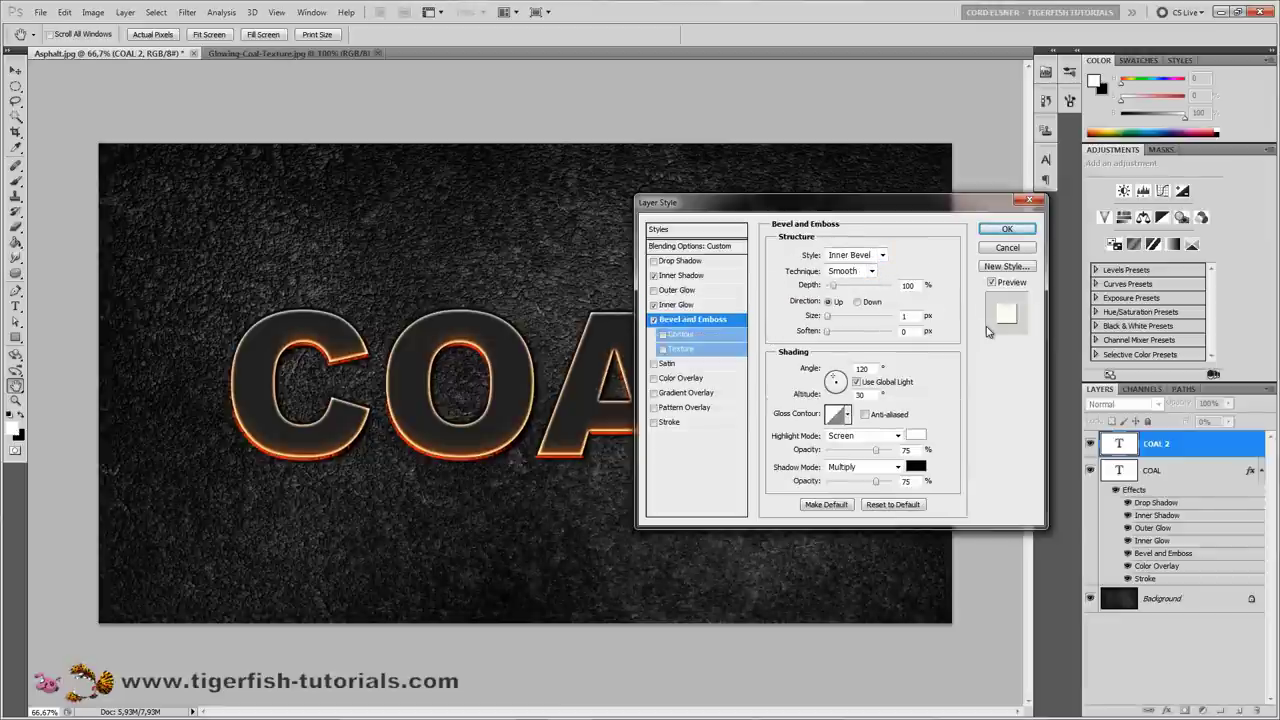
double_click(905, 316)
text(30)
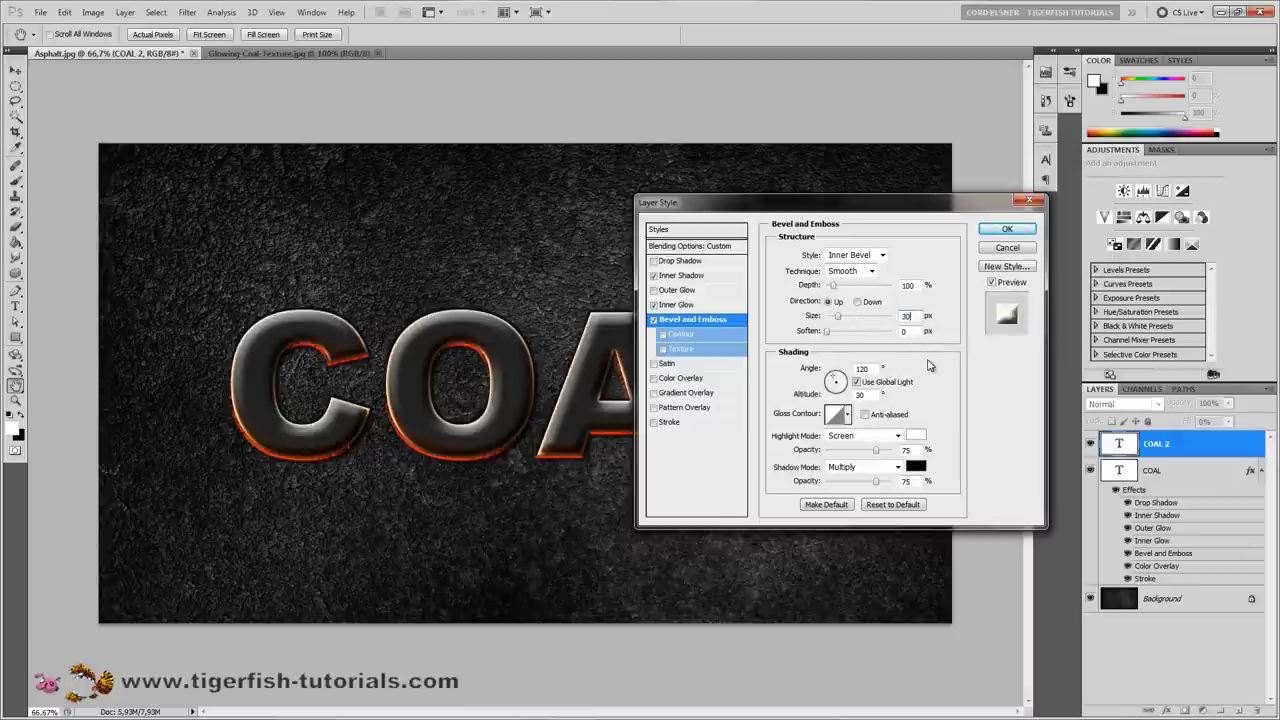
click(858, 382)
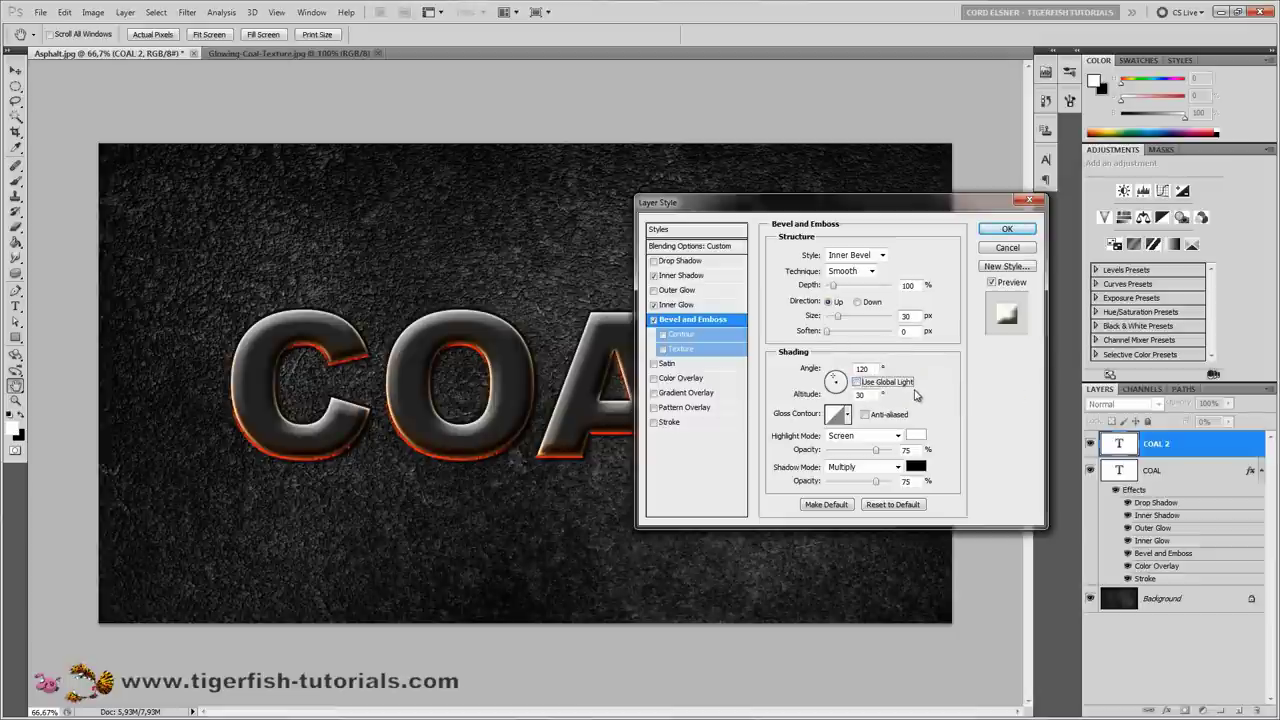
double_click(866, 396)
text(40)
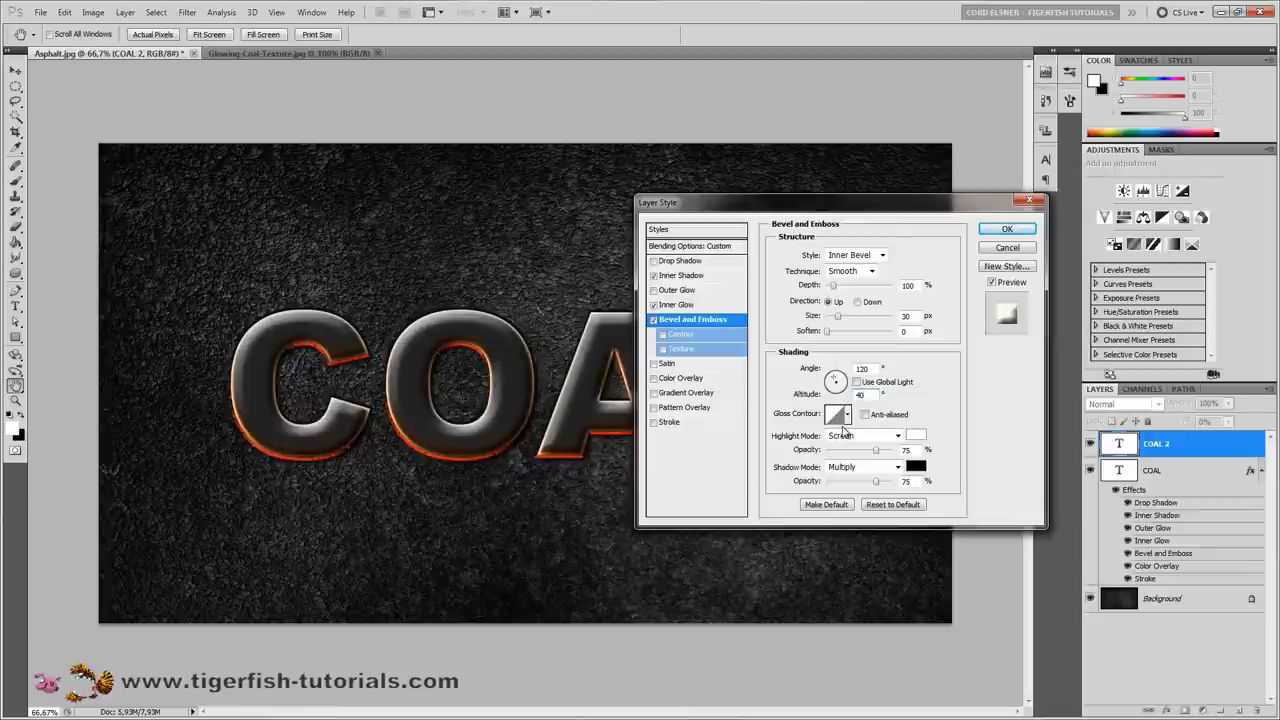
click(865, 415)
Step: Set the bevel's highlight mode to Saturation with black as its color and 100% opacity
click(897, 437)
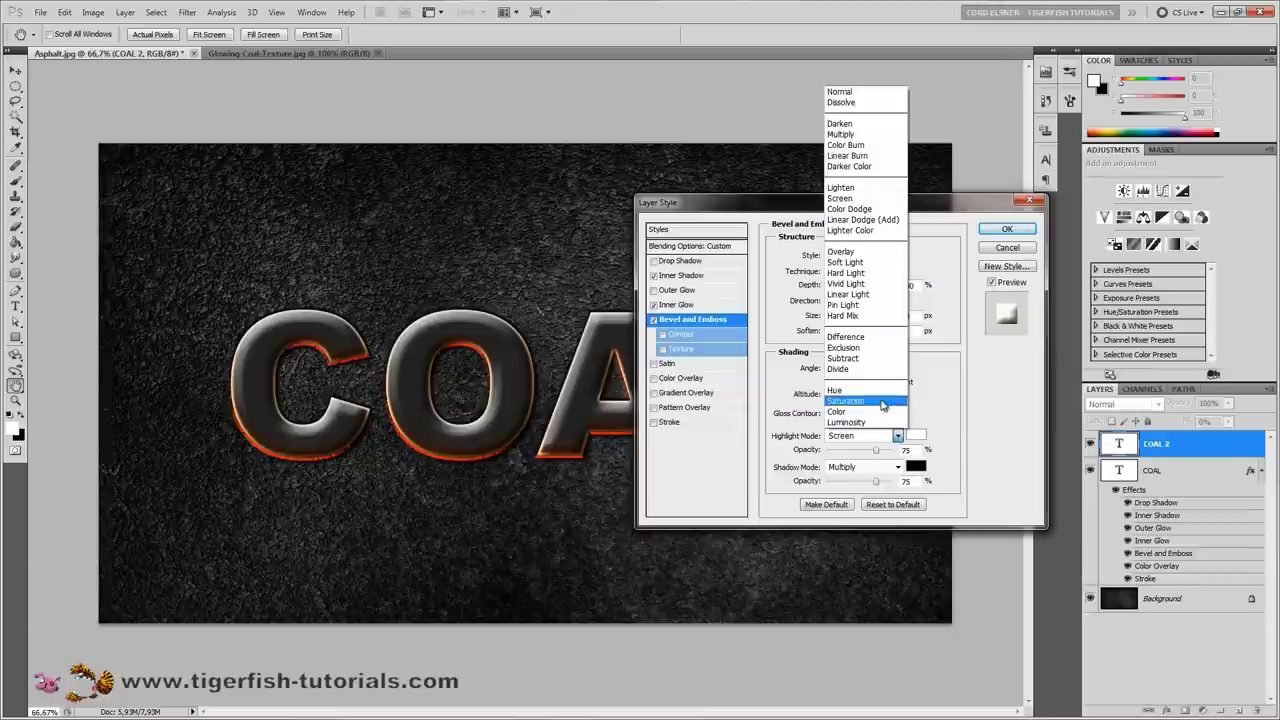
click(882, 402)
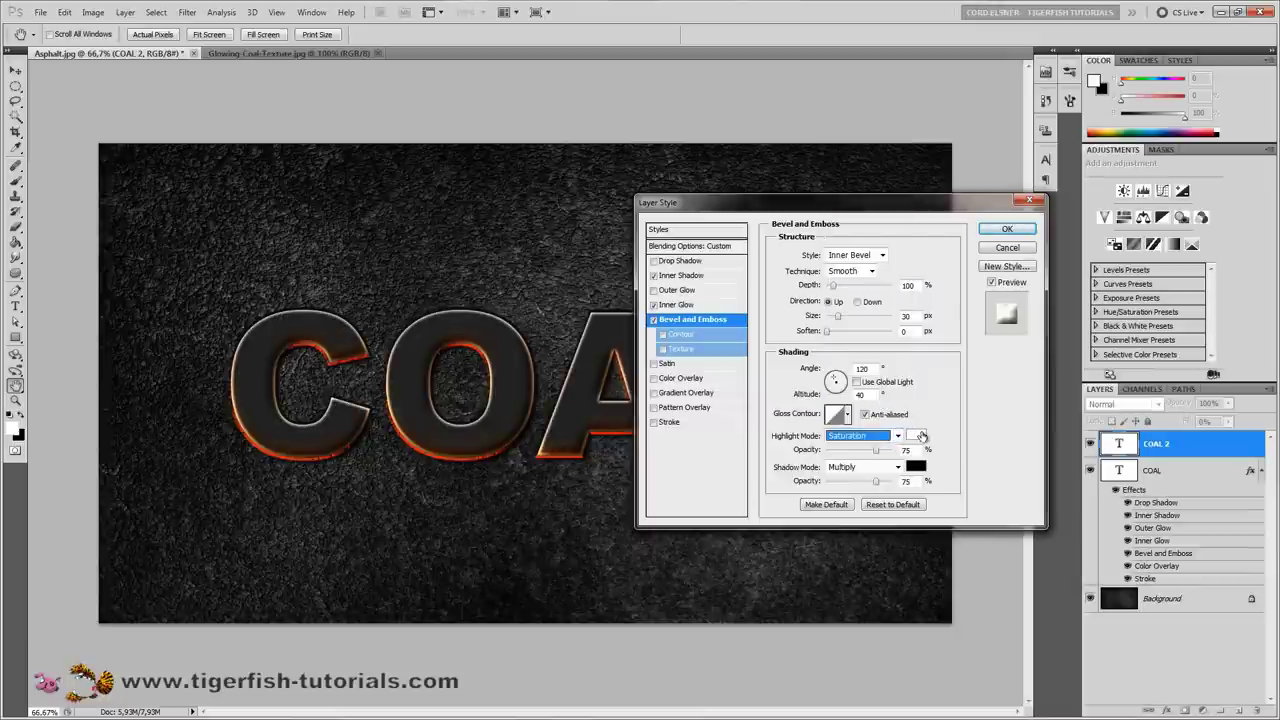
click(918, 434)
drag(617, 385, 679, 477)
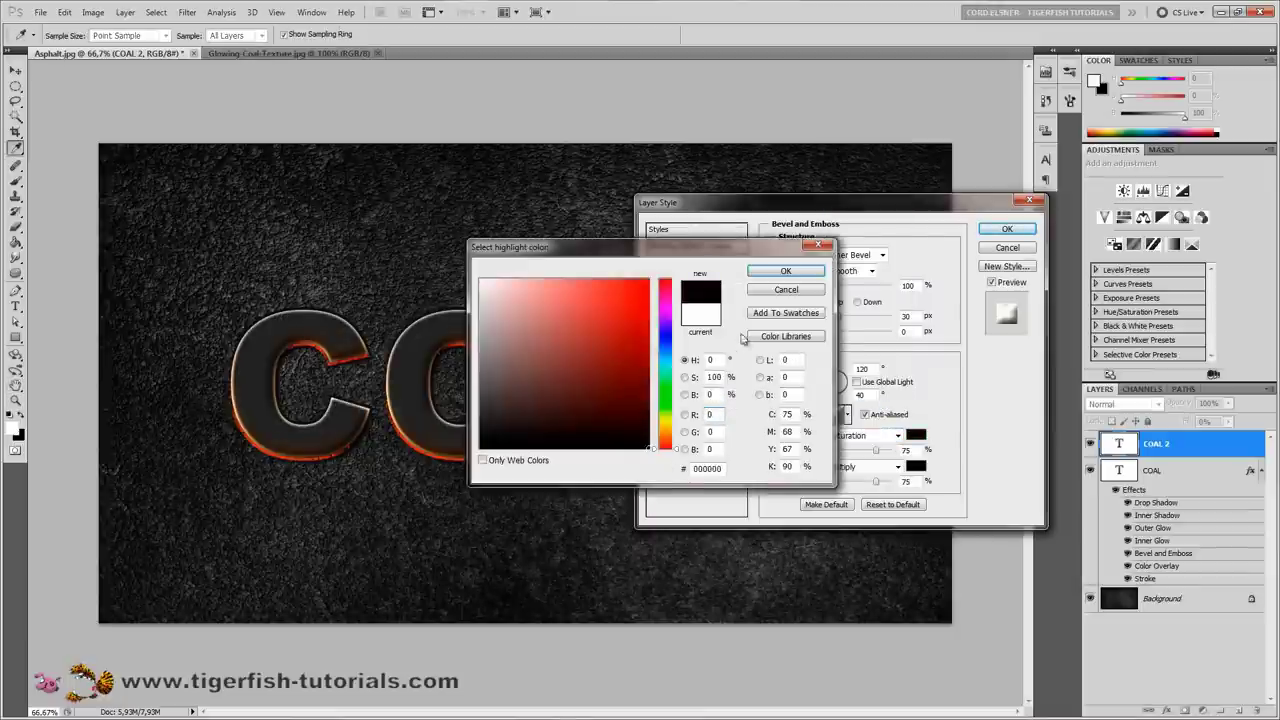
click(772, 271)
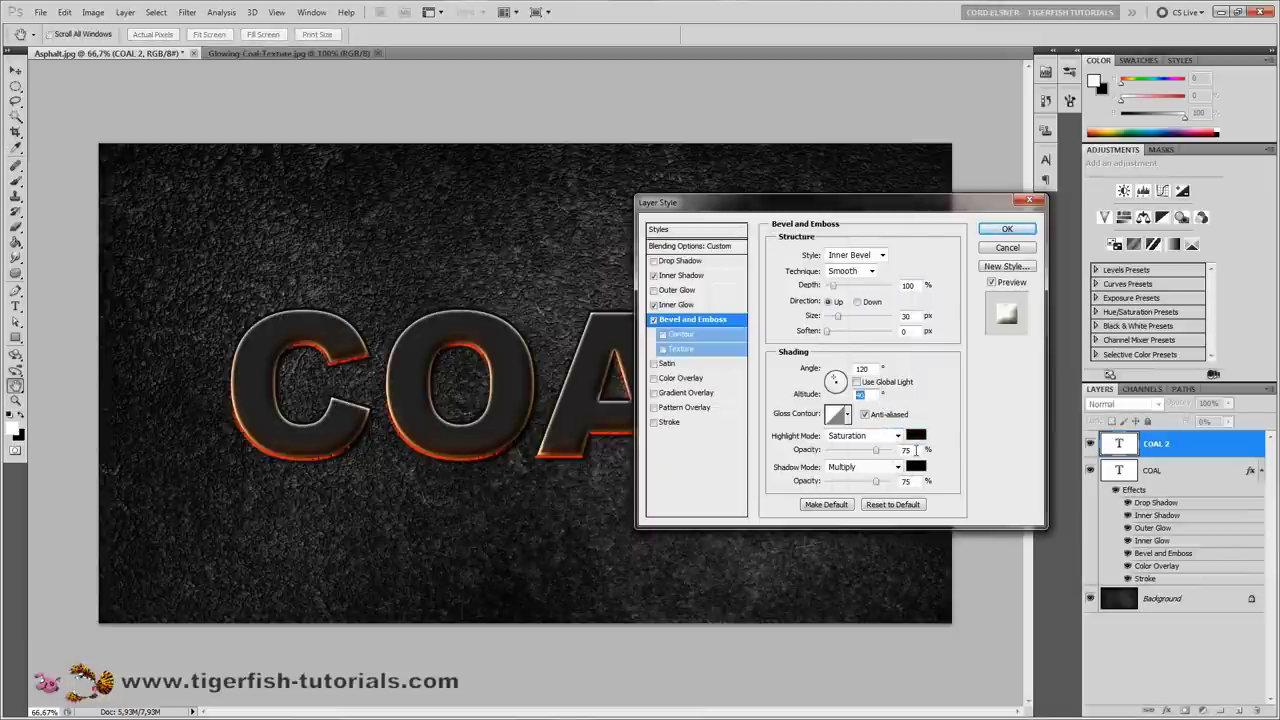
drag(876, 450, 893, 450)
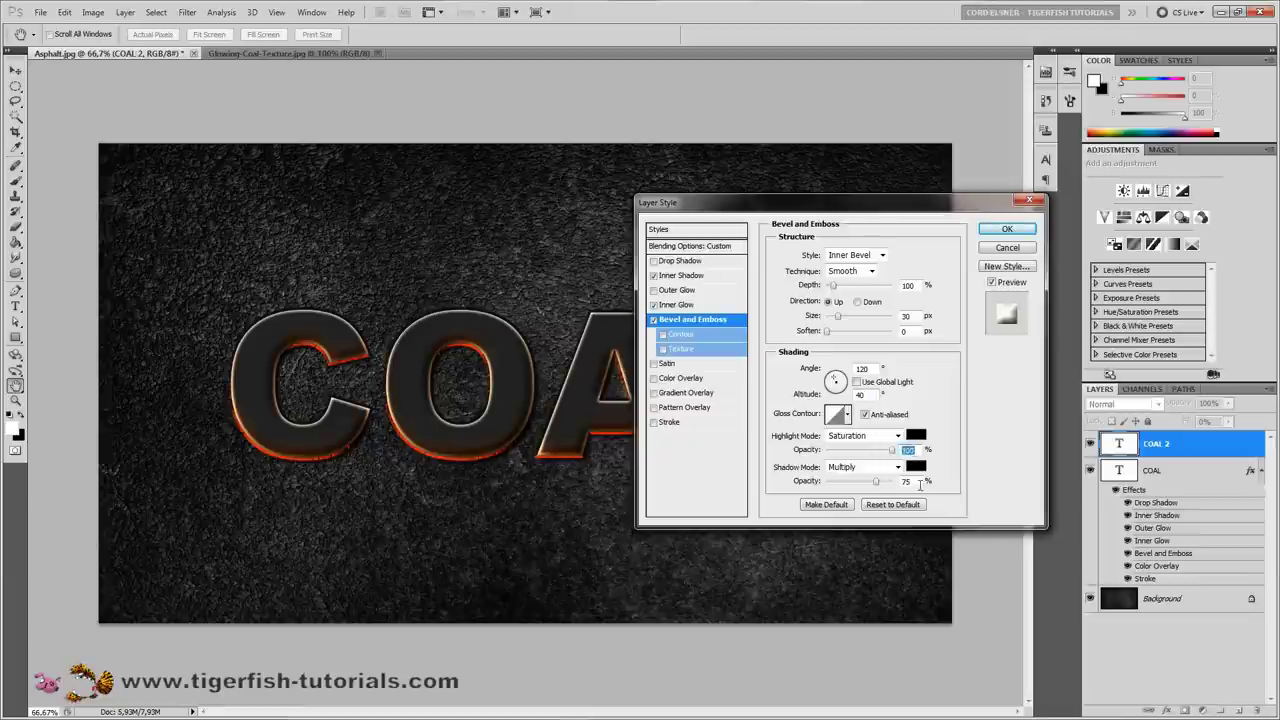
Step: Set the bevel's shadow mode to Overlay with 60% opacity
double_click(918, 483)
text(60)
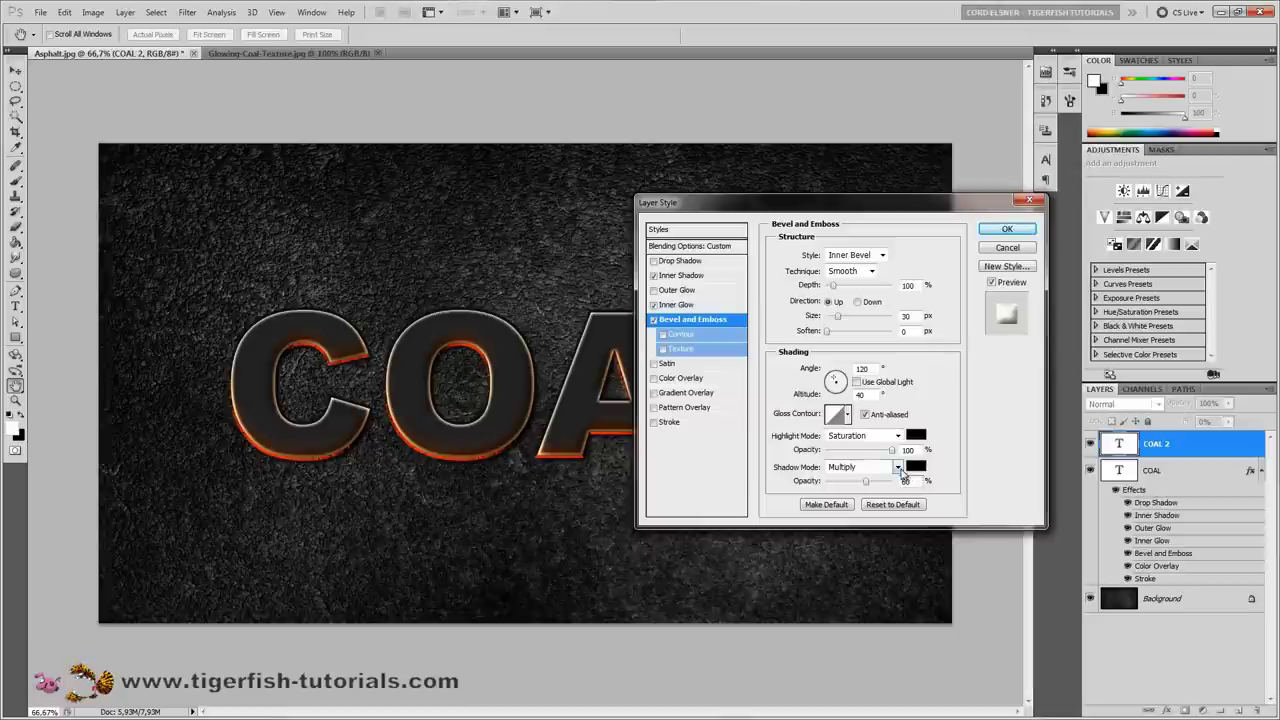
click(899, 468)
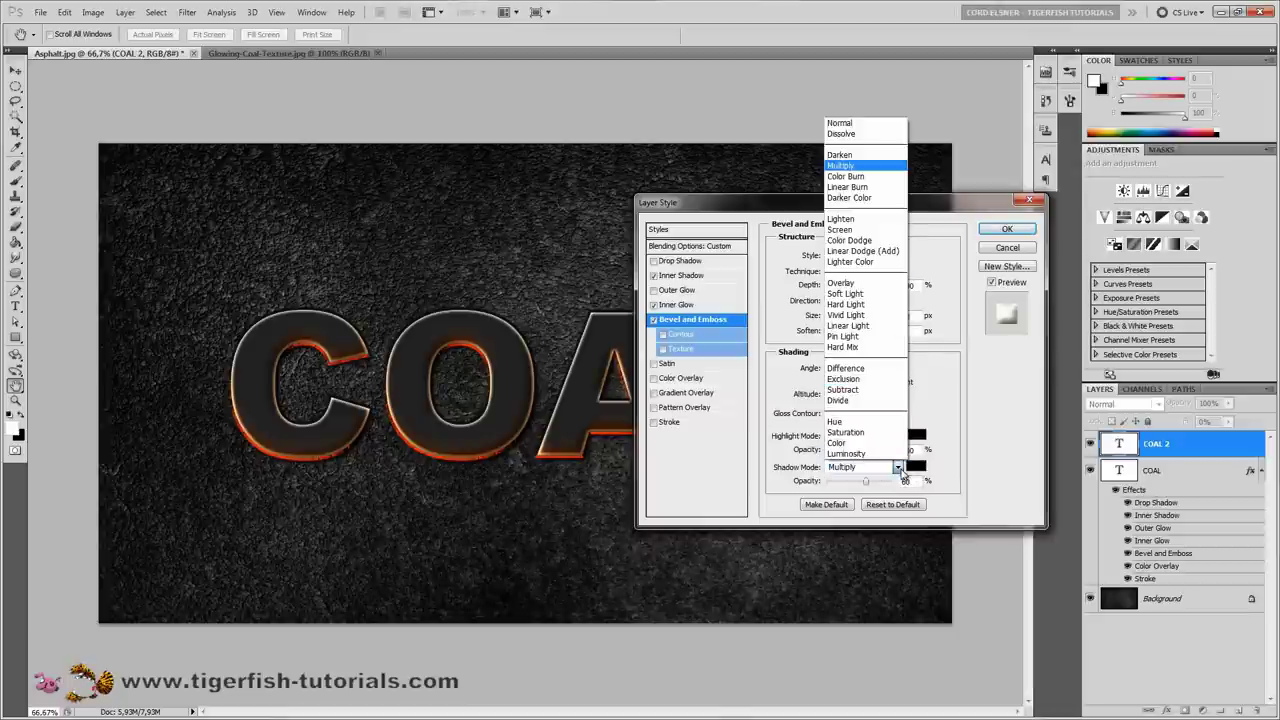
click(863, 285)
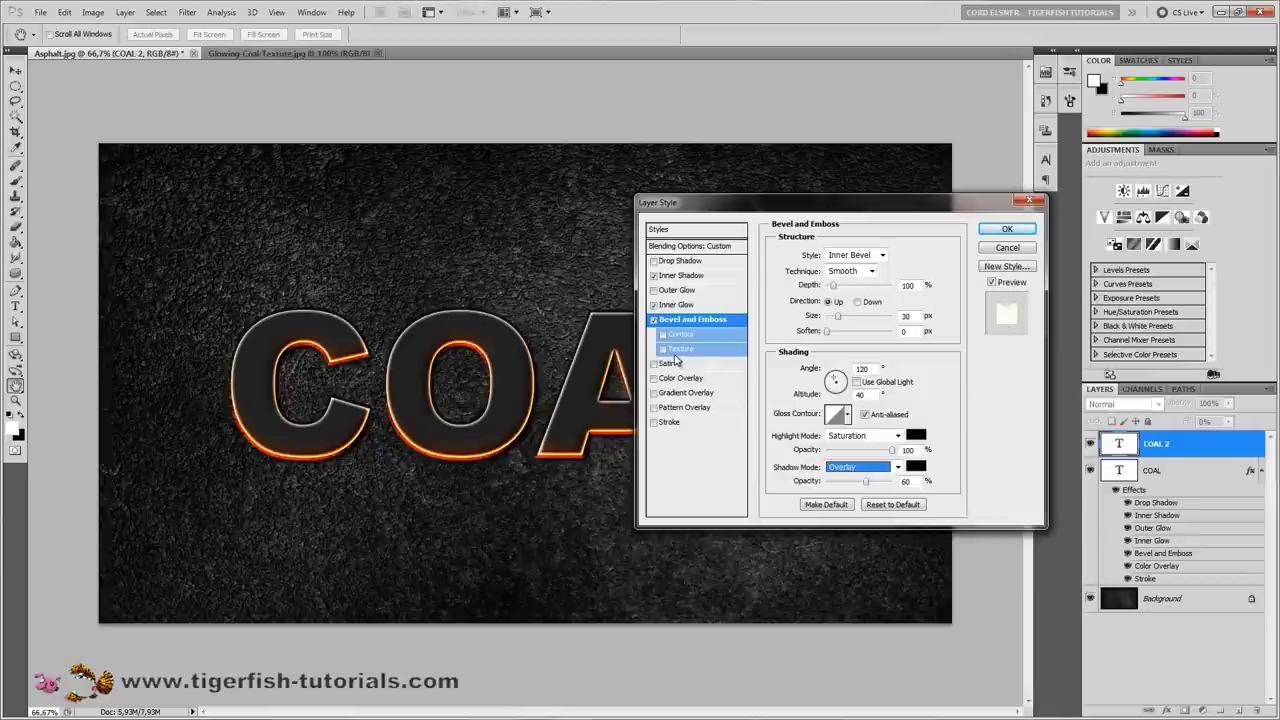
Step: Add a Pattern Overlay to COAL 2 using the glowing coal texture, Pin Light blend mode and 50% scale
click(684, 408)
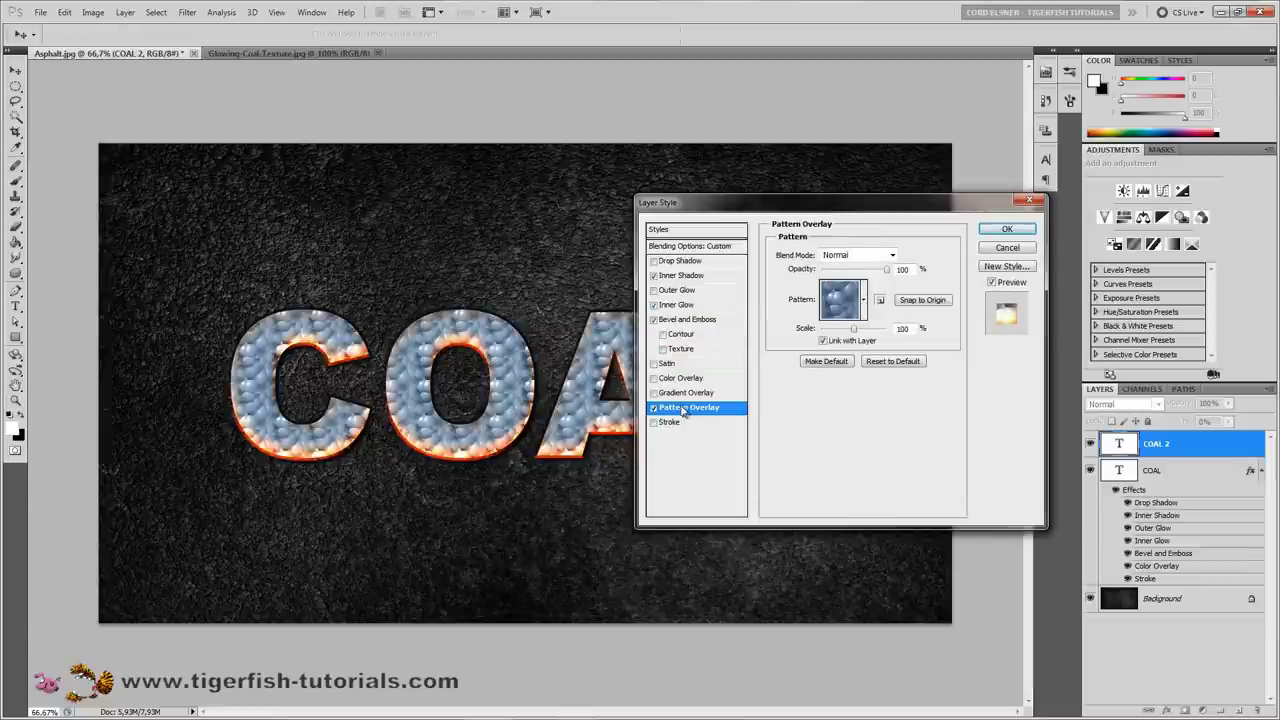
click(865, 301)
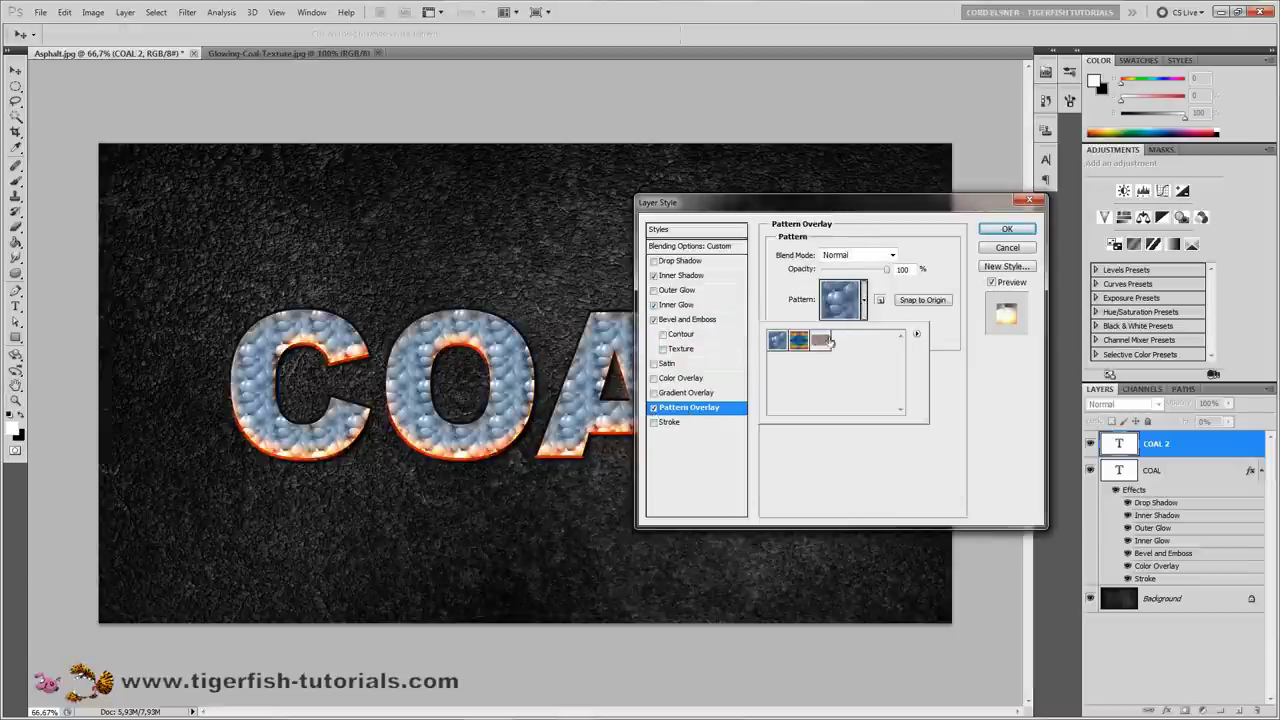
click(819, 344)
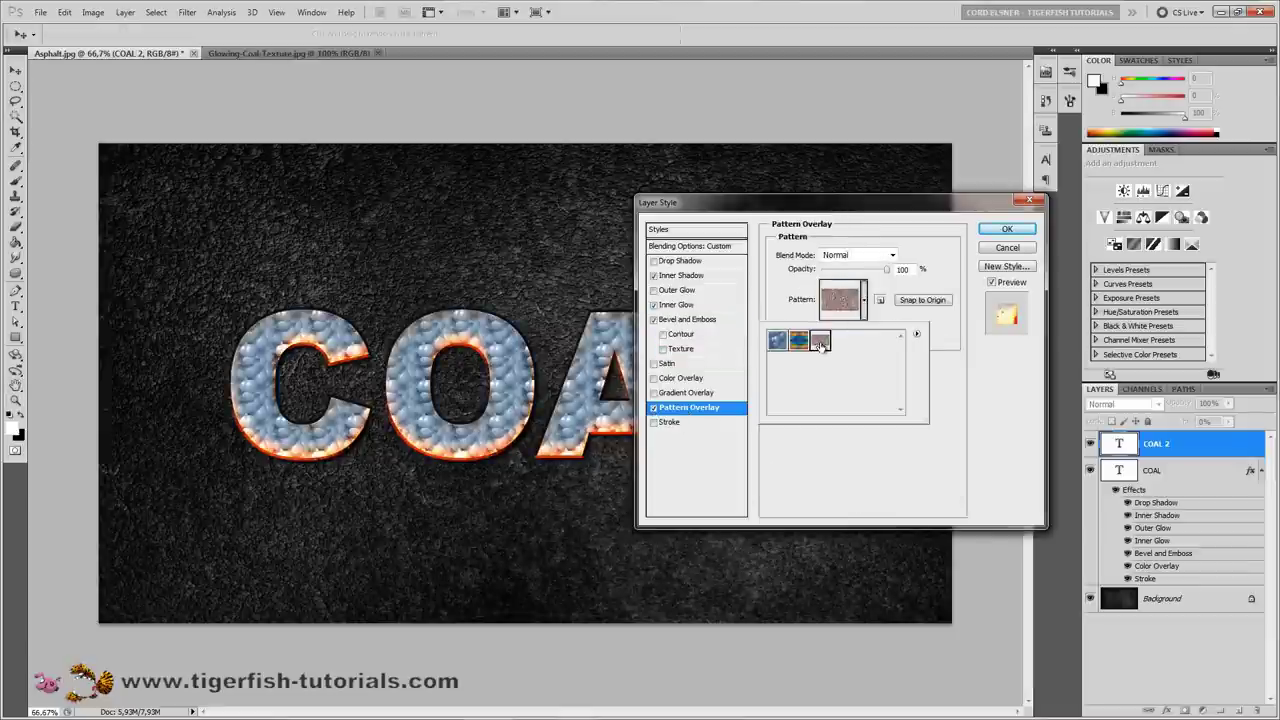
click(775, 306)
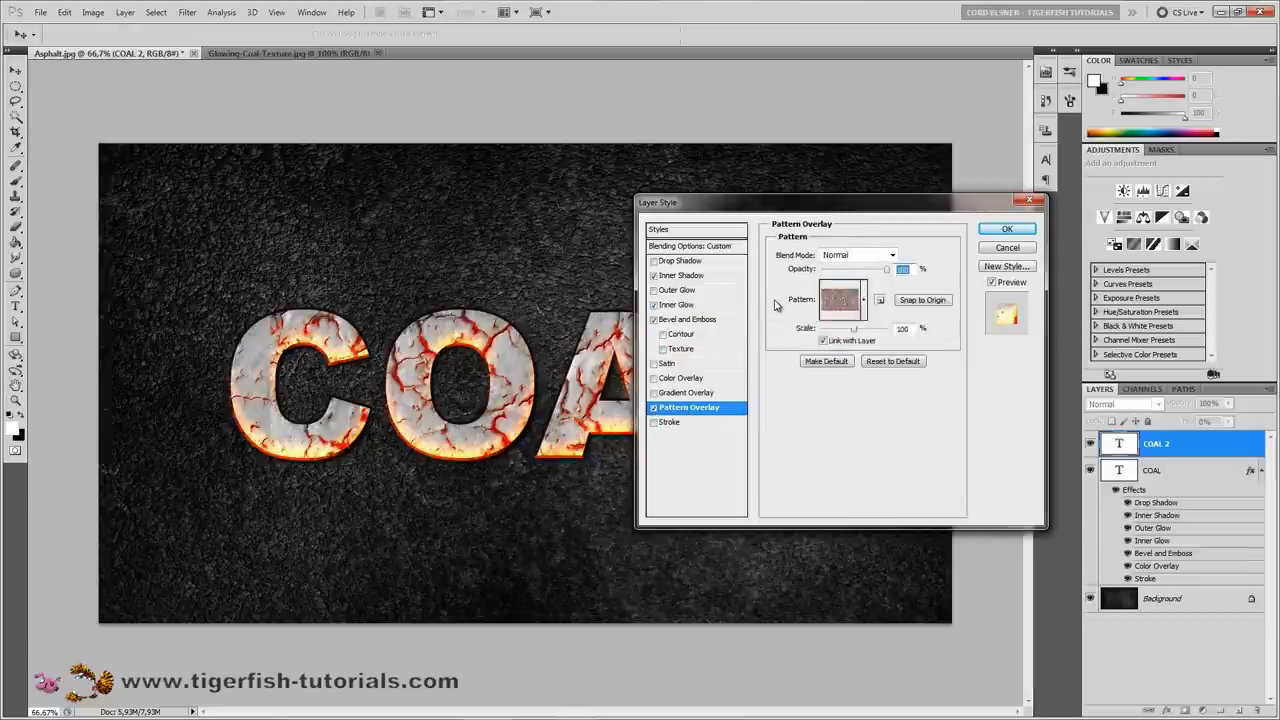
click(893, 256)
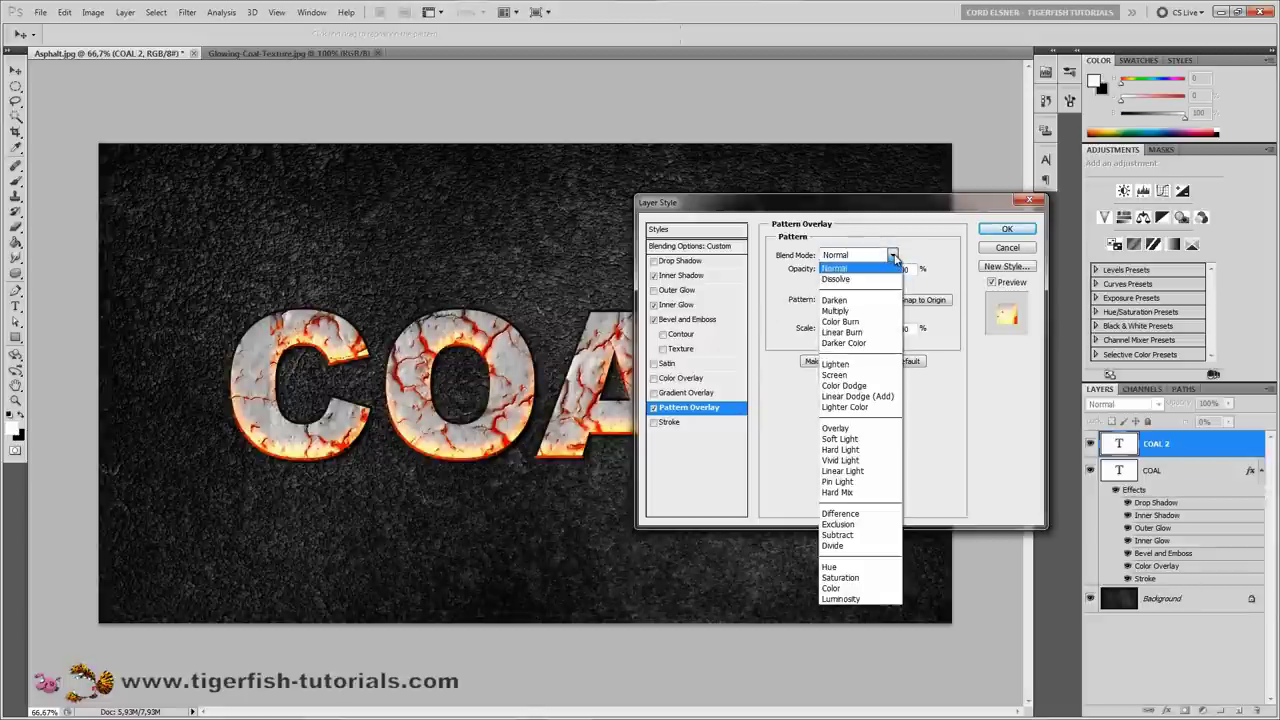
click(863, 482)
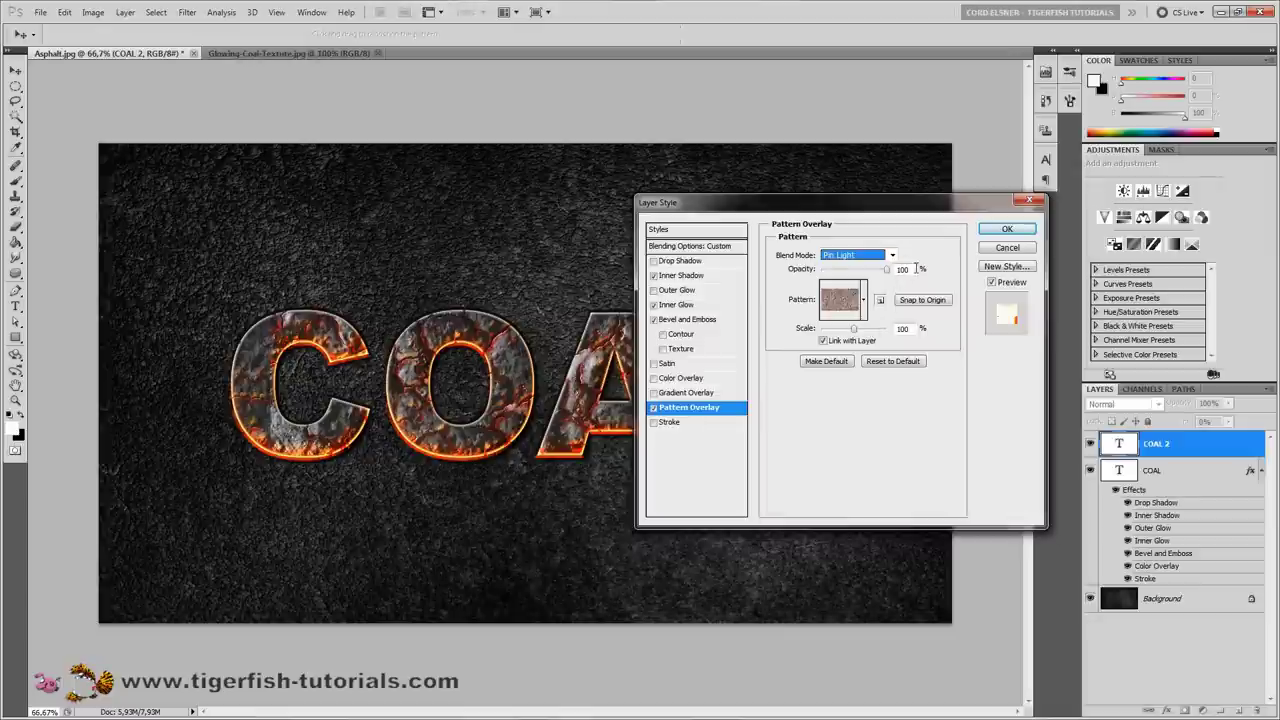
double_click(906, 328)
text(5)
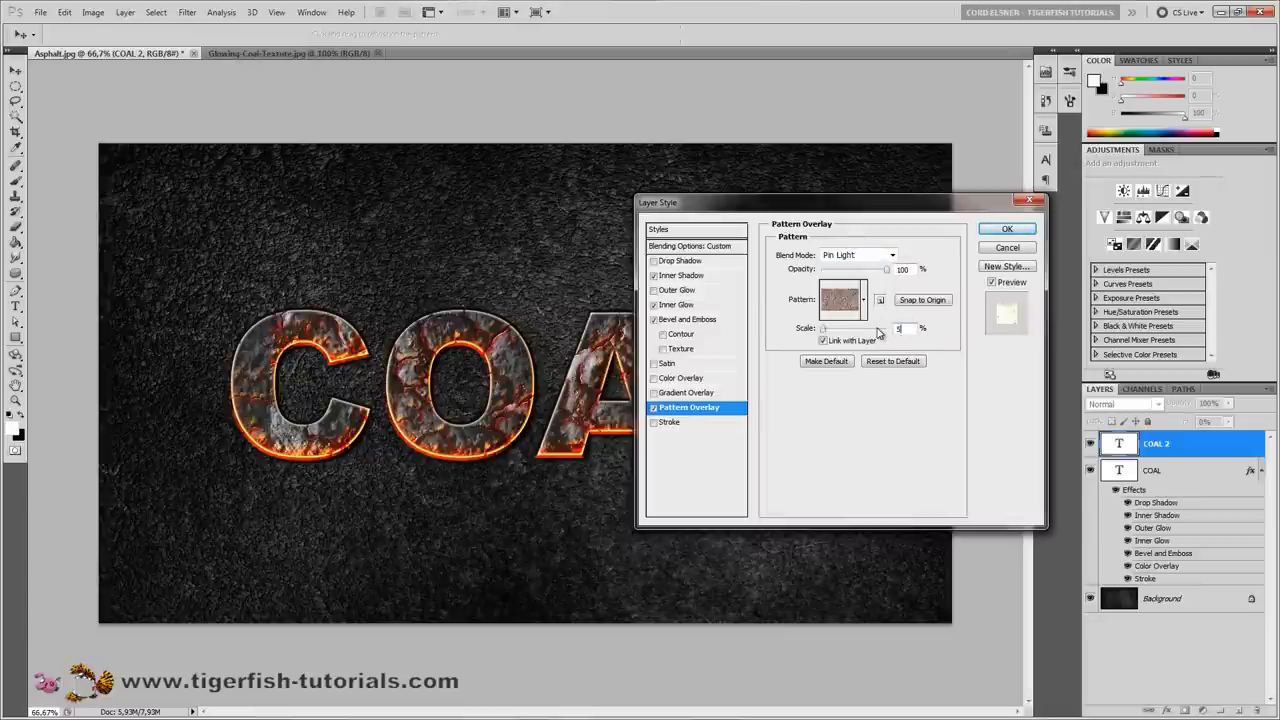
text(0)
Step: Reposition the overlay pattern inside the COAL letters so the glowing cracks are well distributed
drag(751, 207, 883, 64)
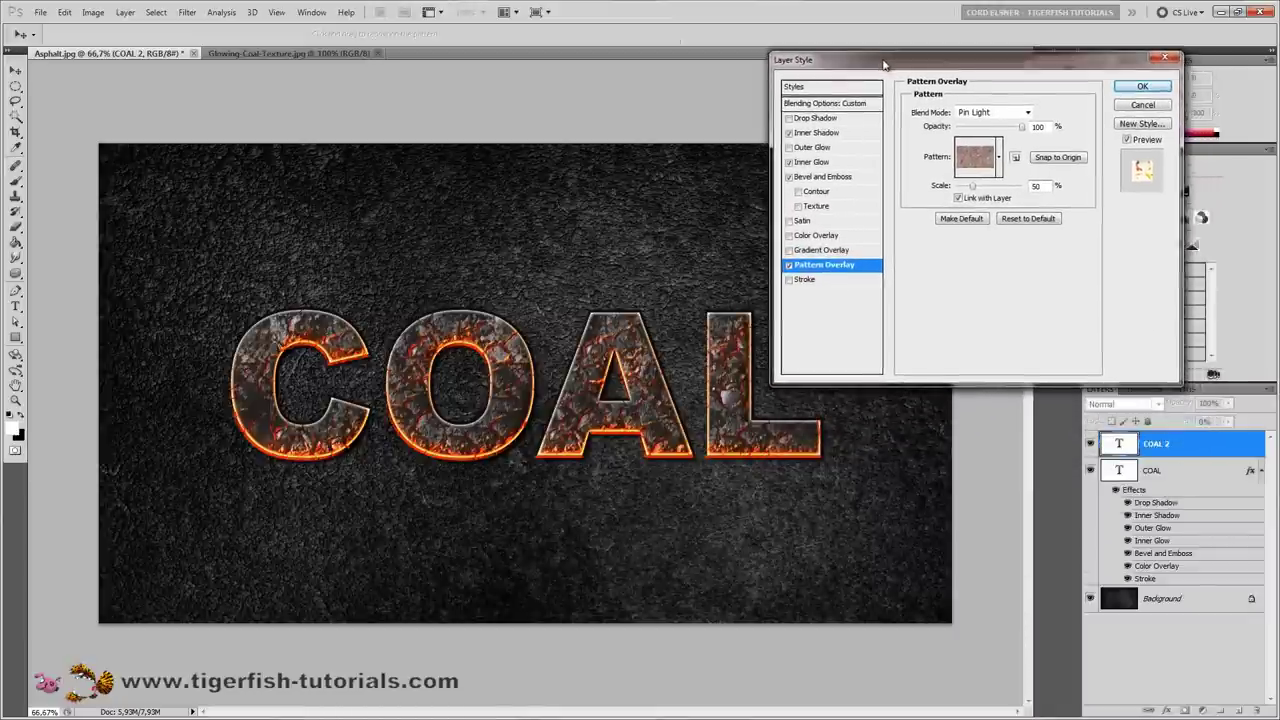
mouse_move(516, 390)
mouse_down()
mouse_move(509, 376)
mouse_move(511, 389)
mouse_up()
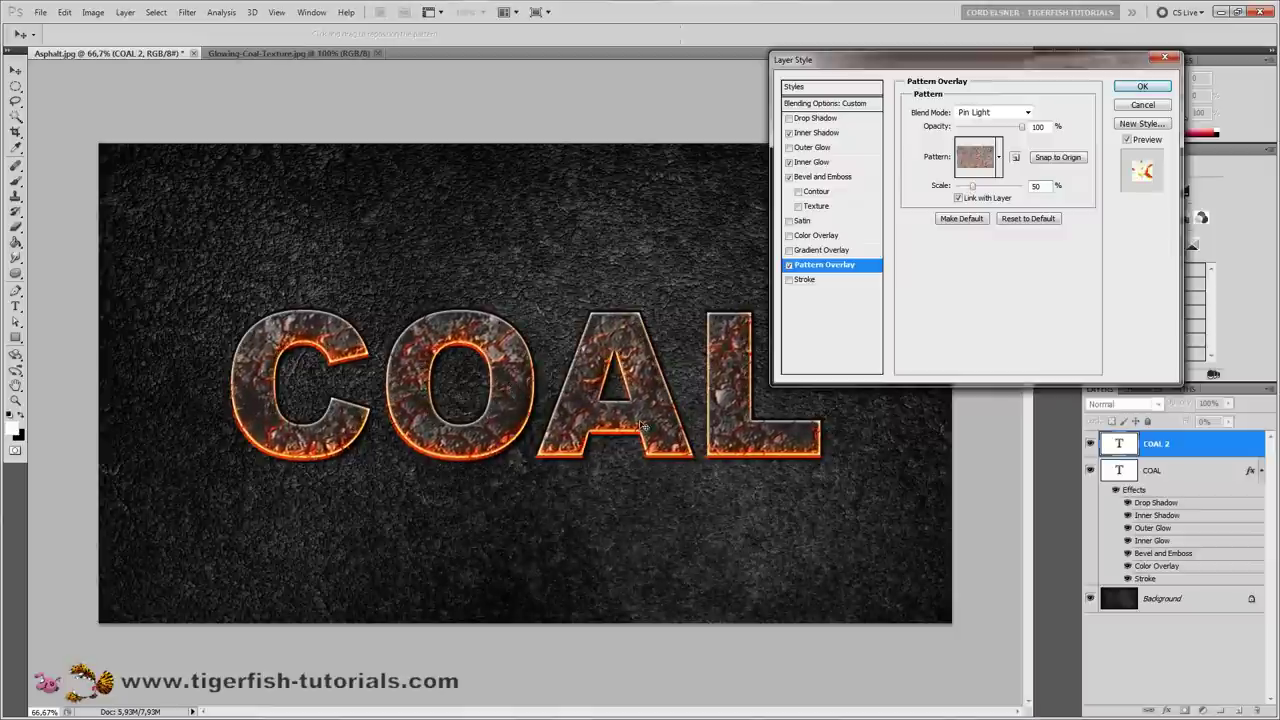
drag(641, 424, 650, 404)
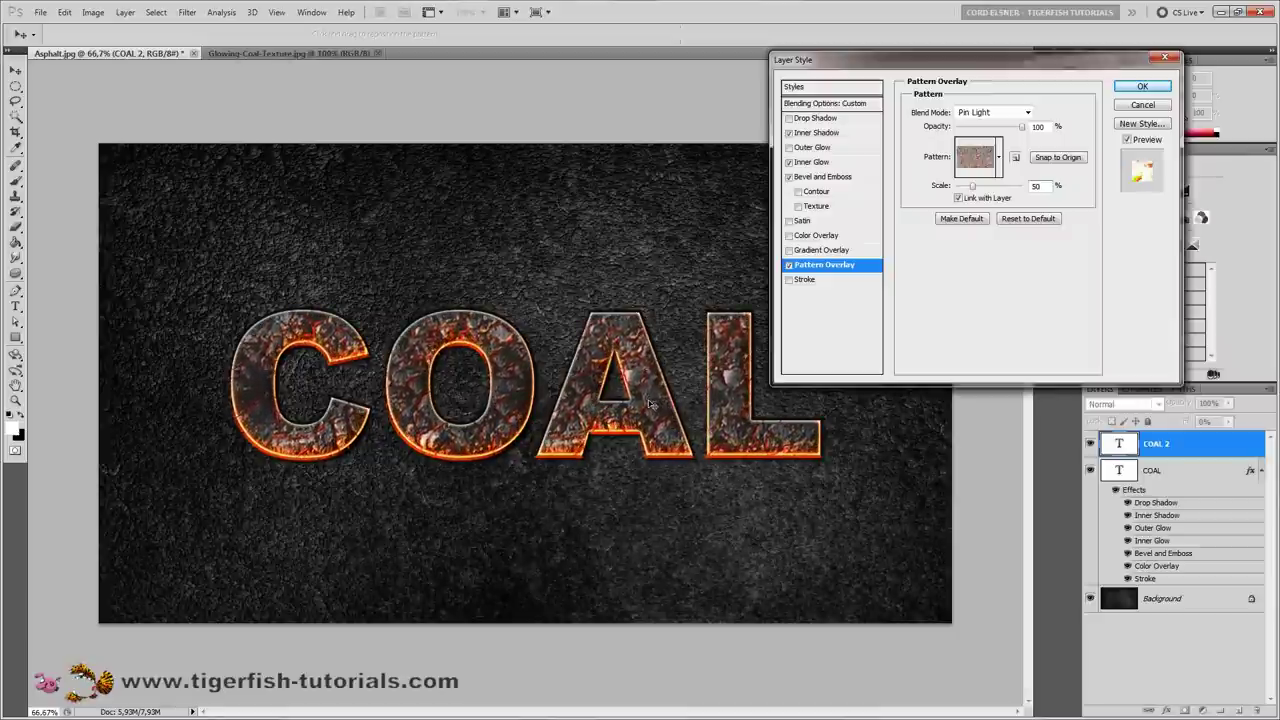
key(Tab)
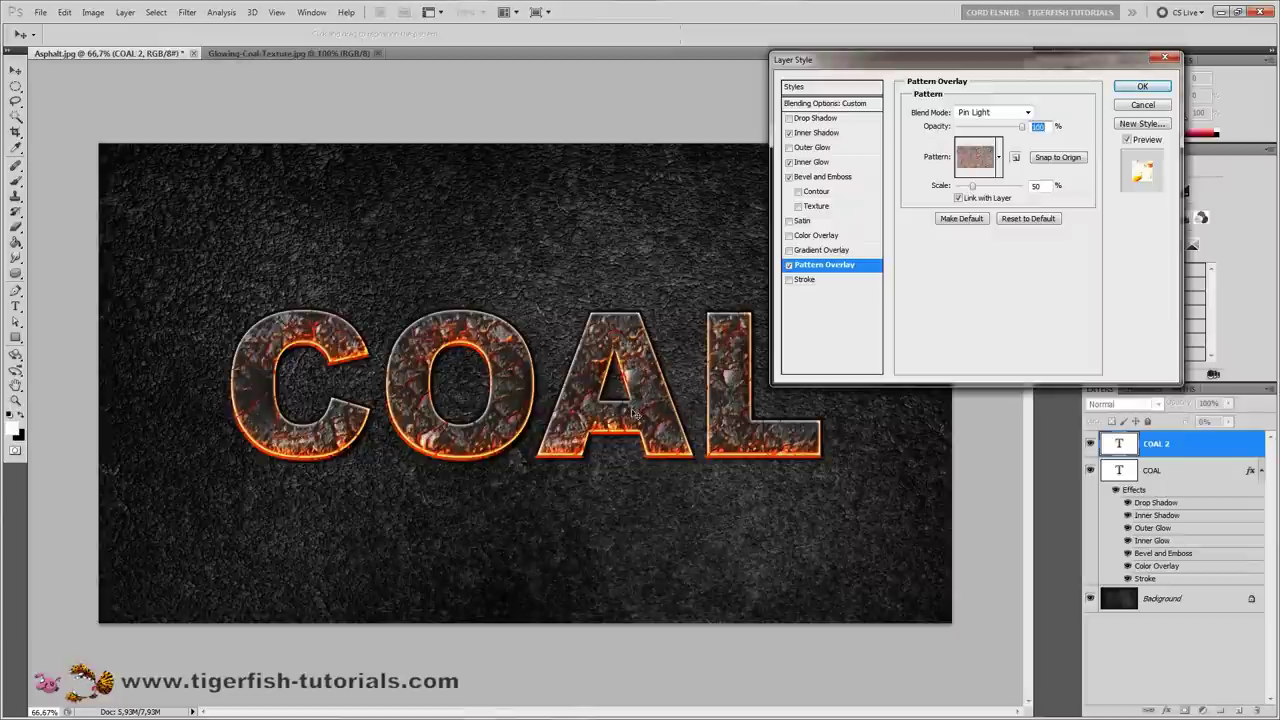
Step: Adjust the inner shadow's opacity to 100% and apply the layer style to COAL 2
click(813, 132)
drag(1006, 128, 1022, 128)
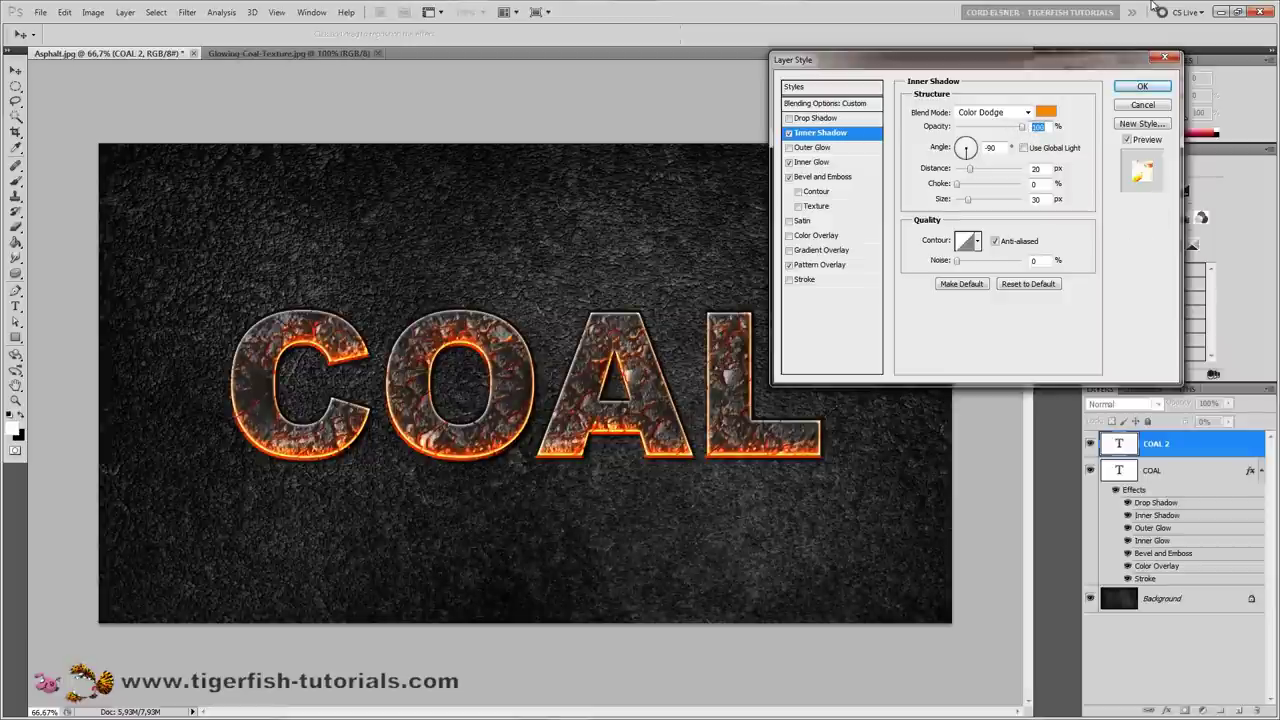
click(1143, 88)
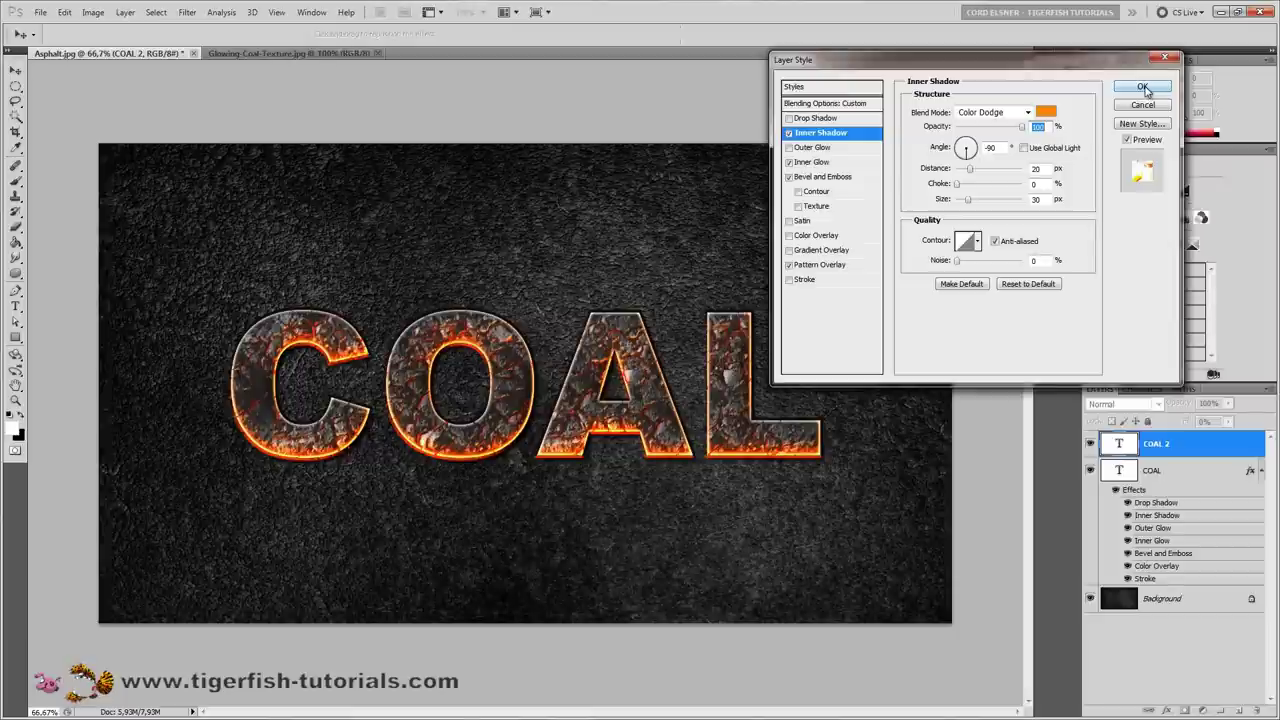
click(1145, 89)
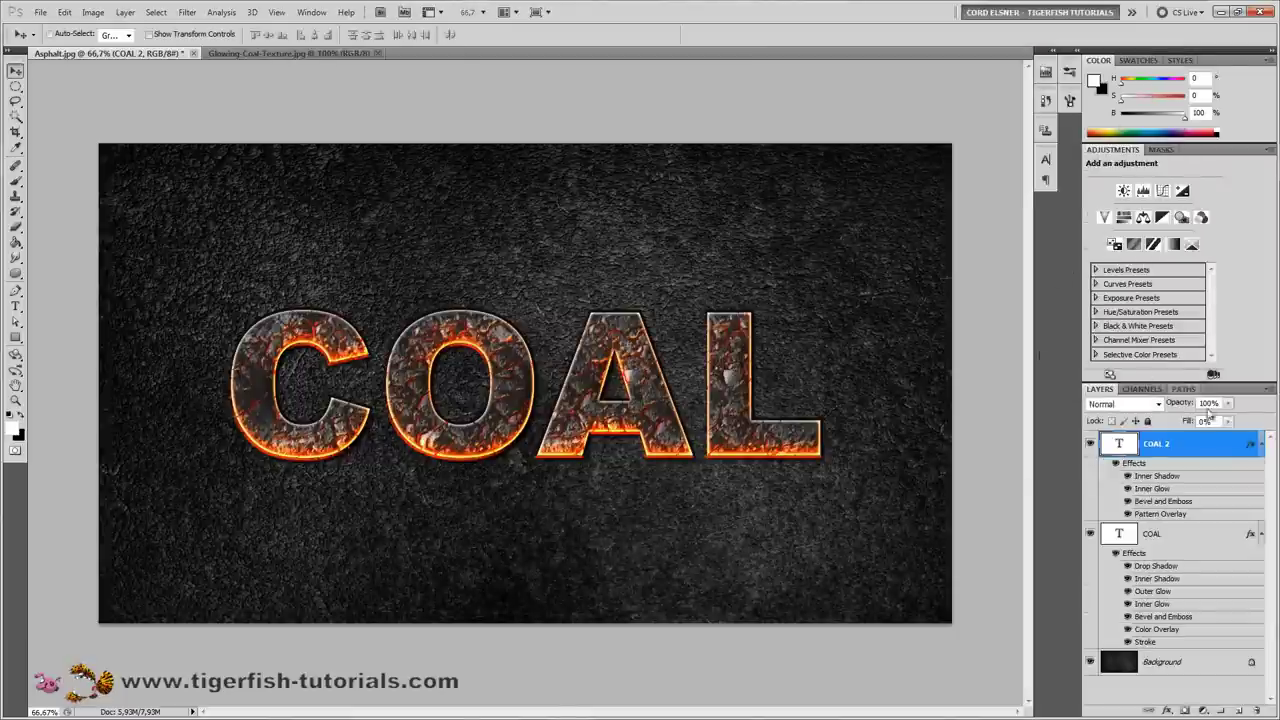
Step: Collapse both text layers' effects and create a layer named Pattern overlay between the COAL layer and the background
click(1262, 446)
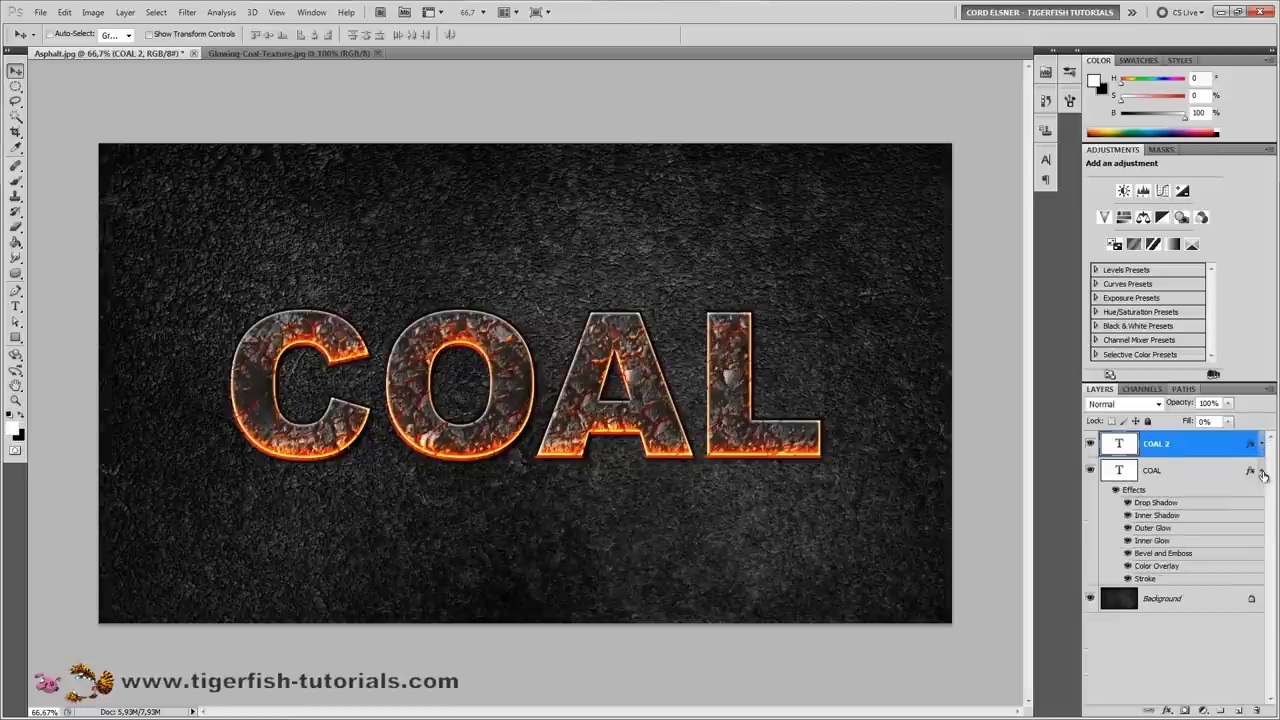
click(1262, 472)
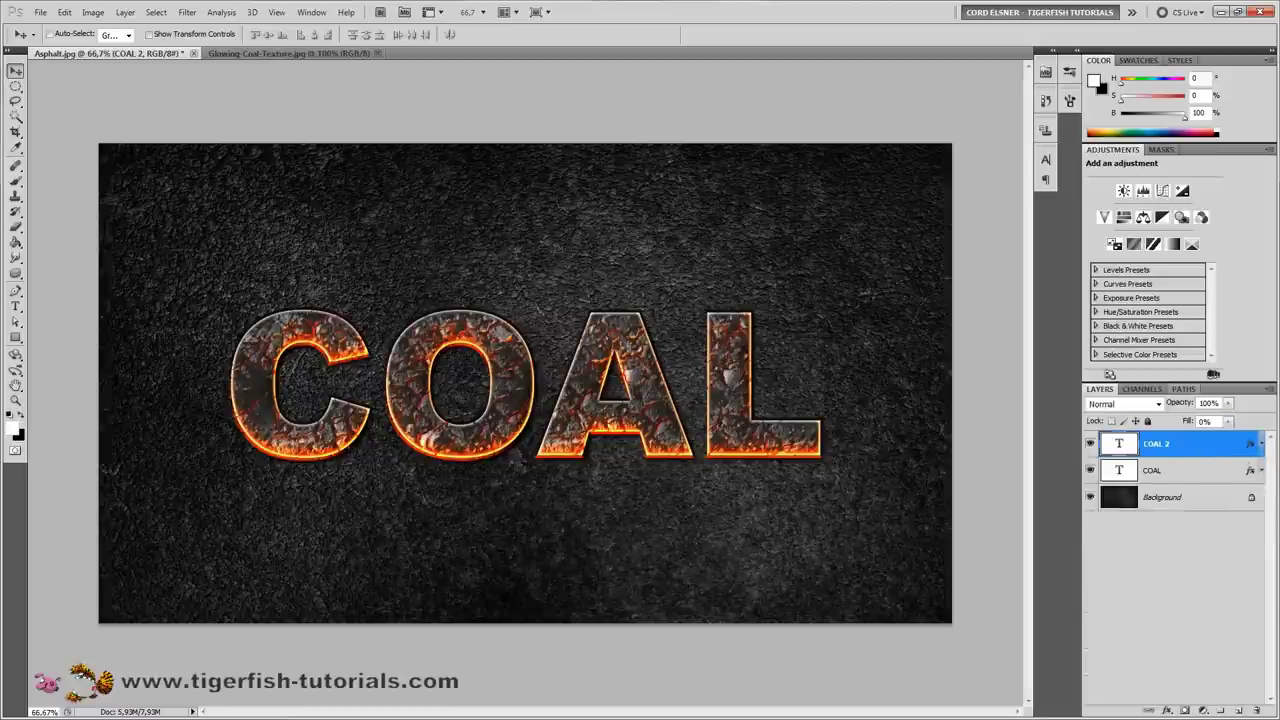
click(1236, 710)
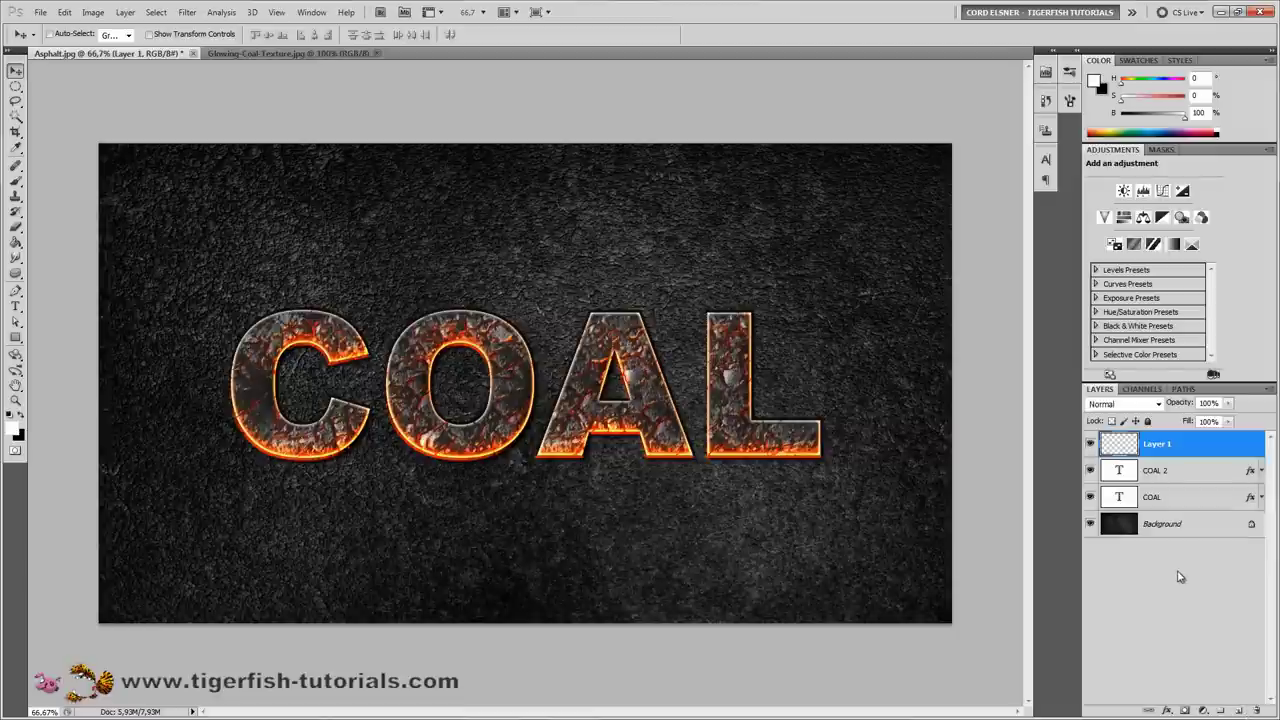
double_click(1155, 445)
text(pattern overlay)
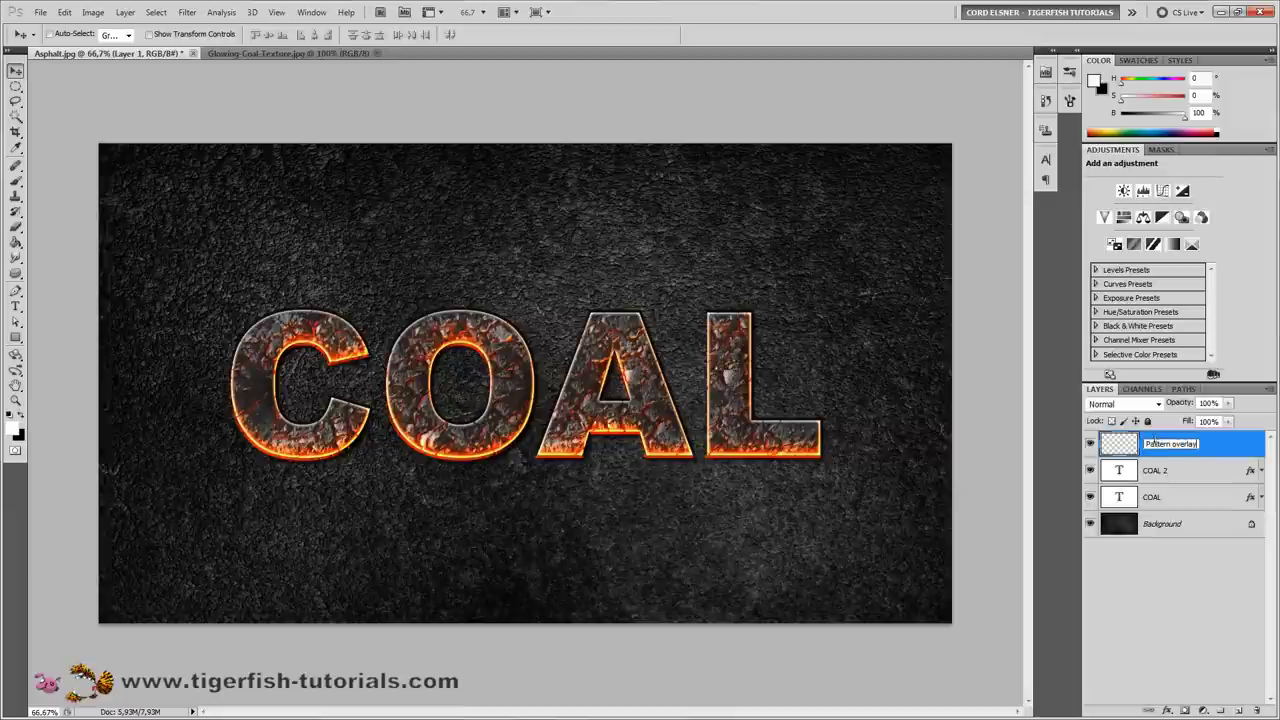
key(Return)
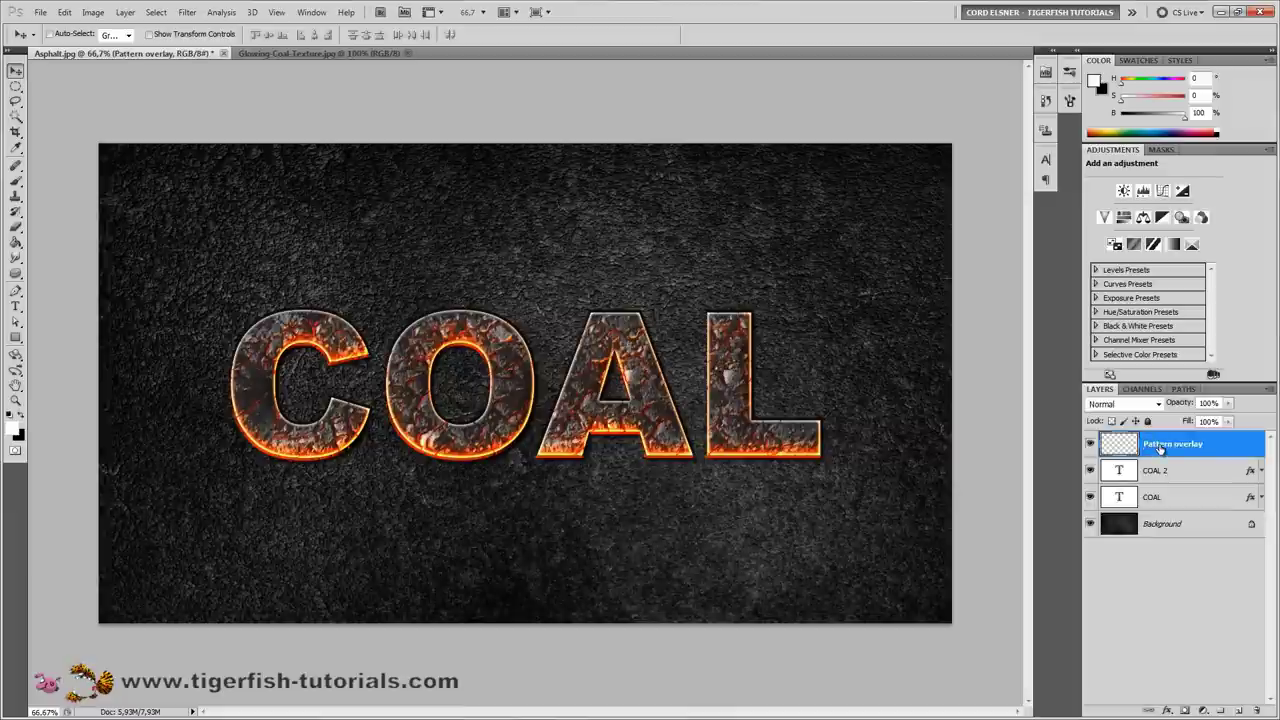
drag(1160, 449, 1160, 510)
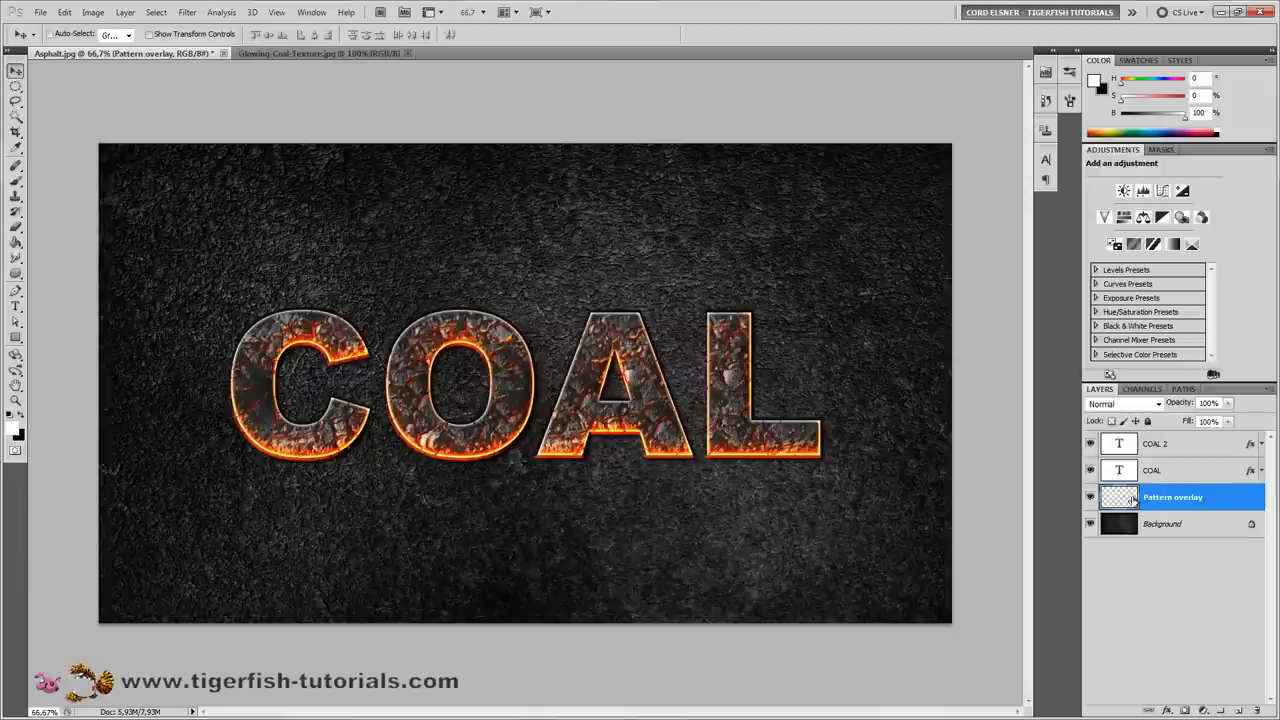
Step: Place the Glowing-Coal-Texture image above the background and stretch it to cover the whole canvas
click(40, 12)
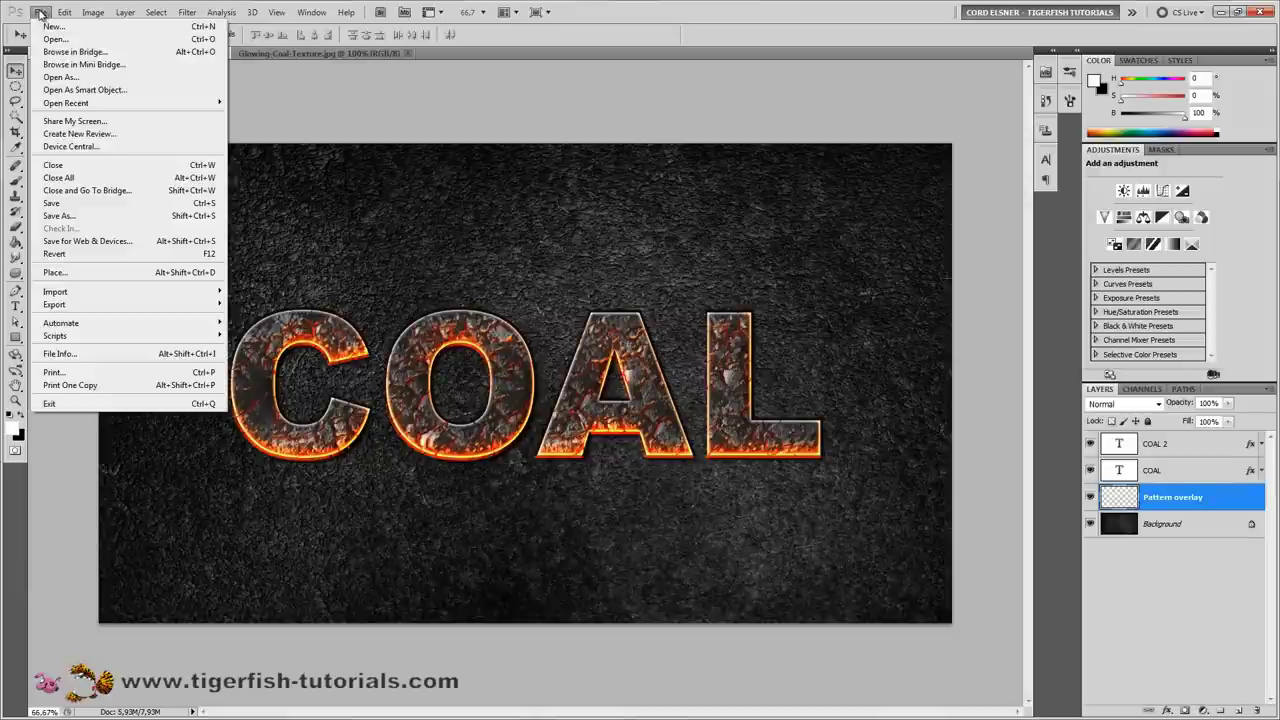
click(67, 272)
click(716, 219)
double_click(716, 219)
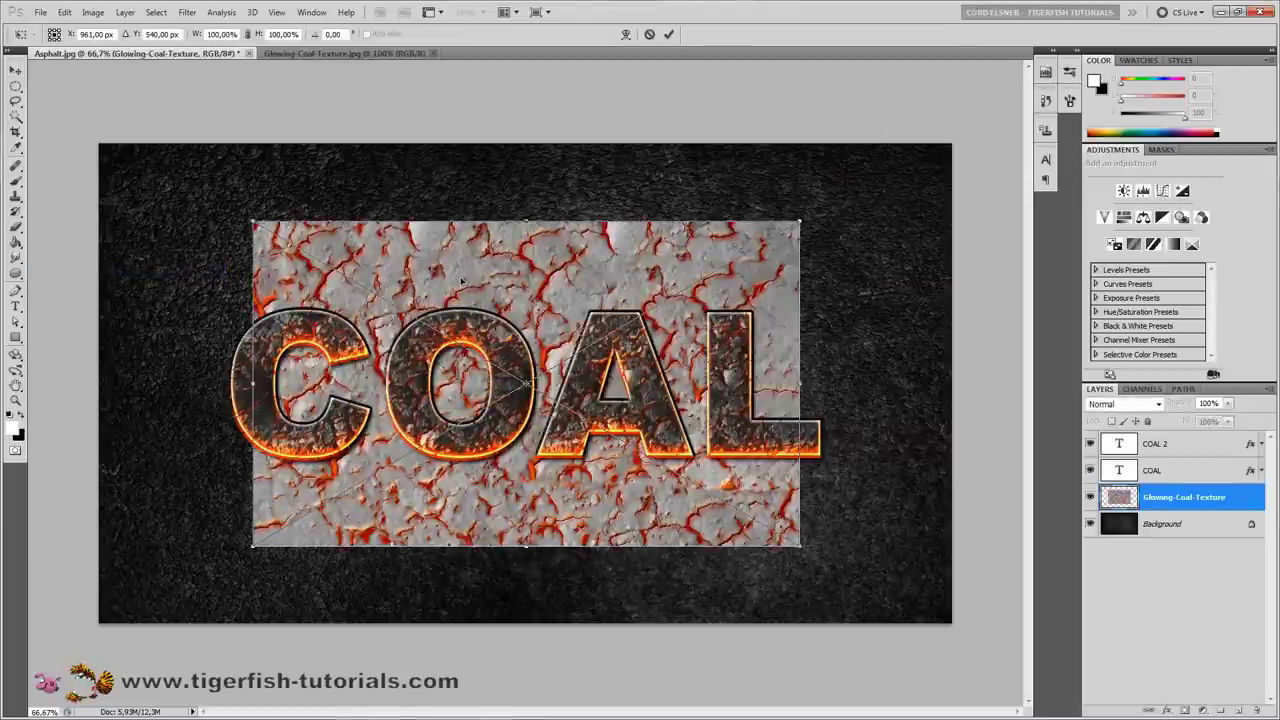
drag(467, 284, 313, 202)
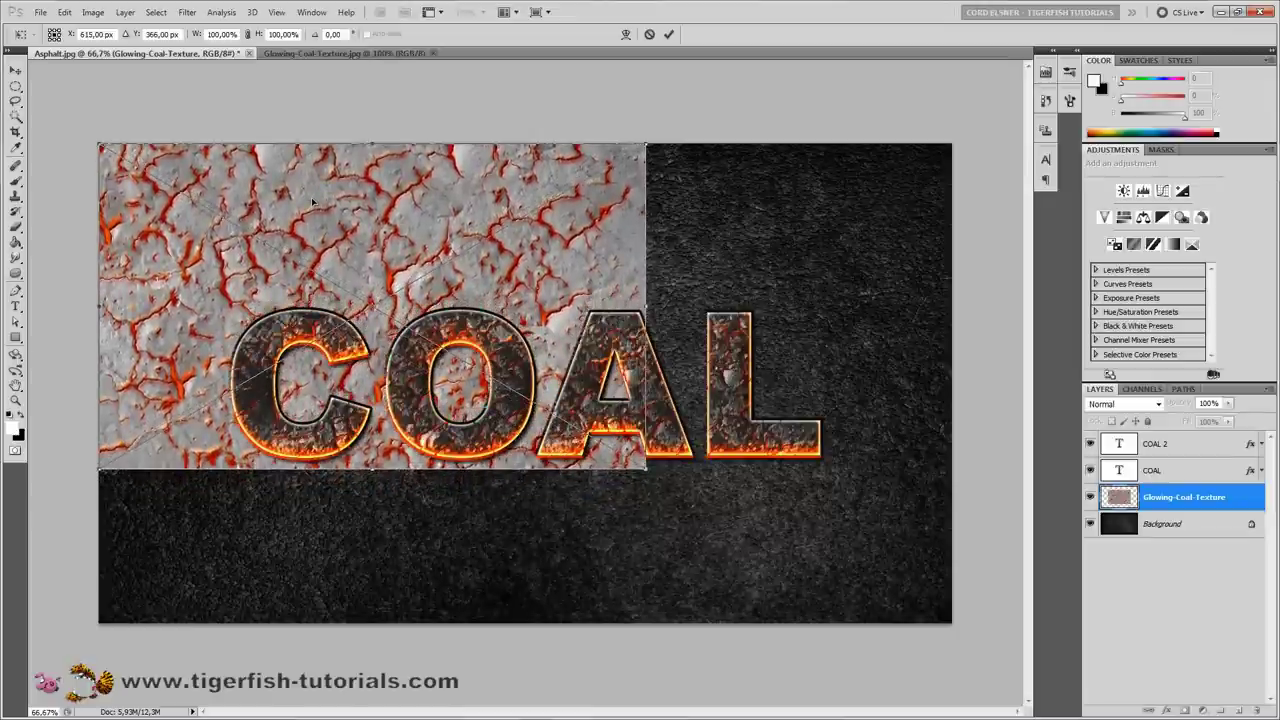
drag(645, 469, 956, 625)
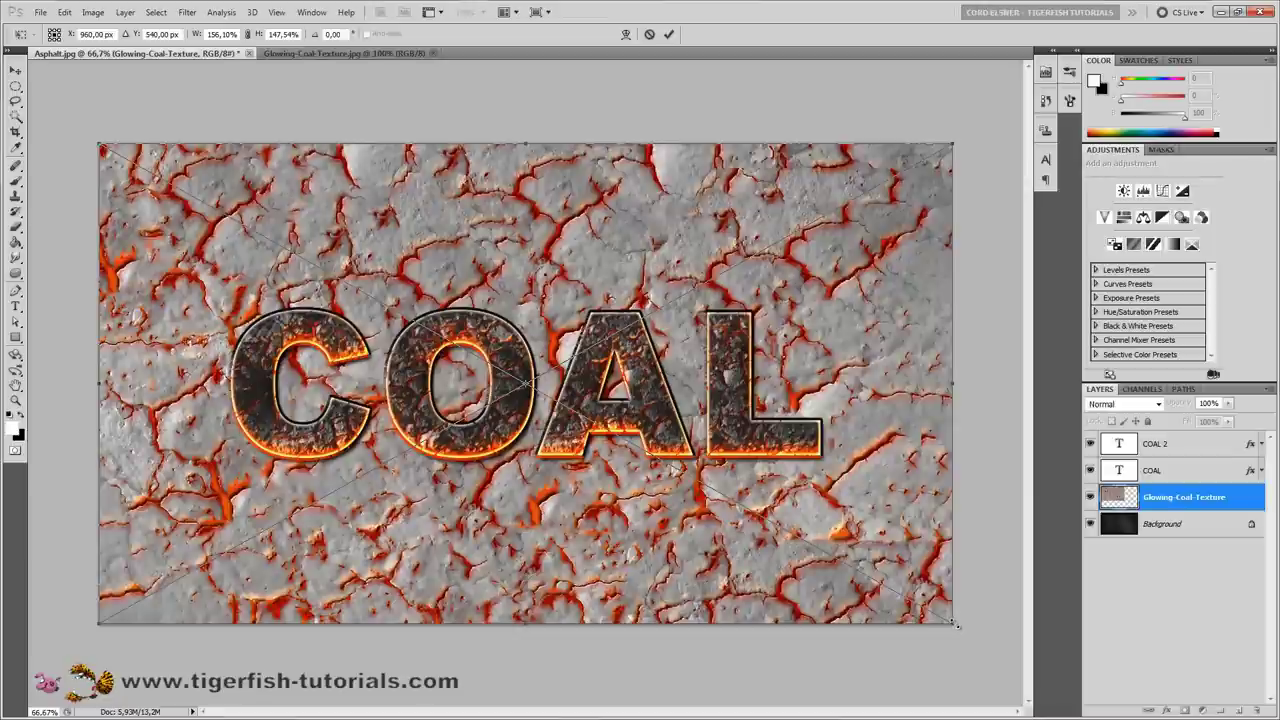
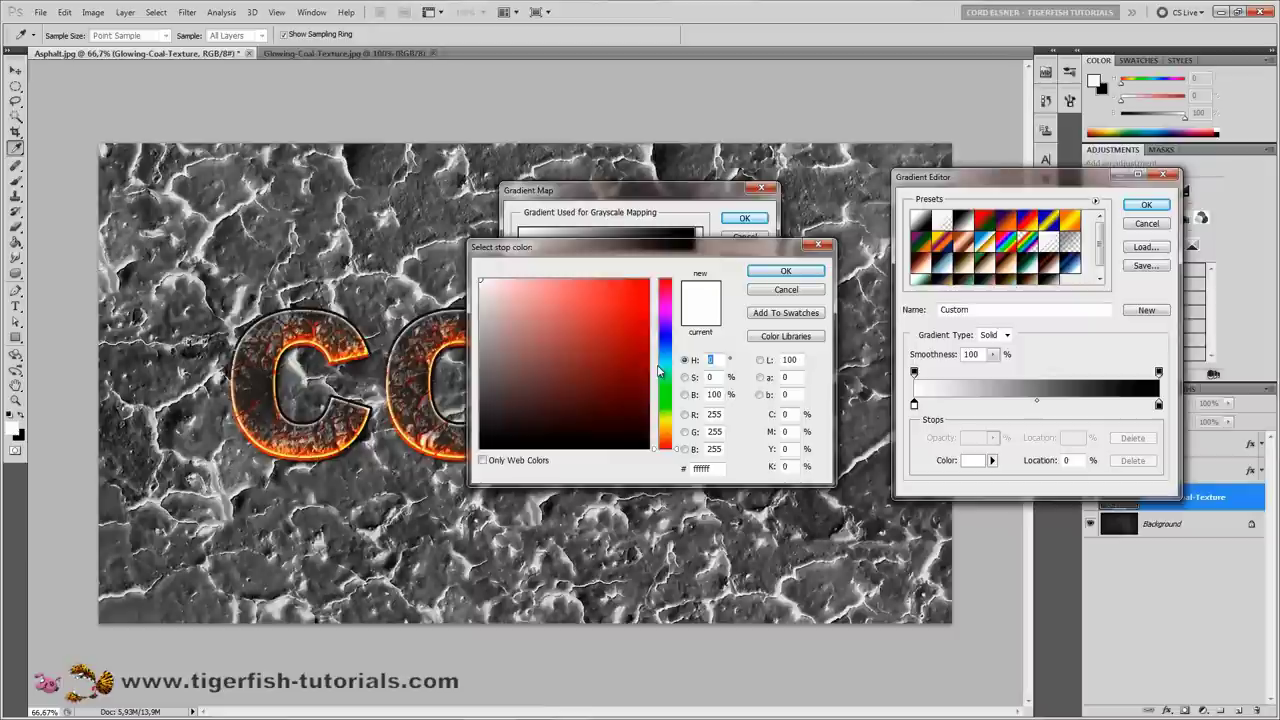
Step: Set the gradient map's starting color stop to a dark gray with 30% brightness
key(Tab)
key(Tab)
text(30)
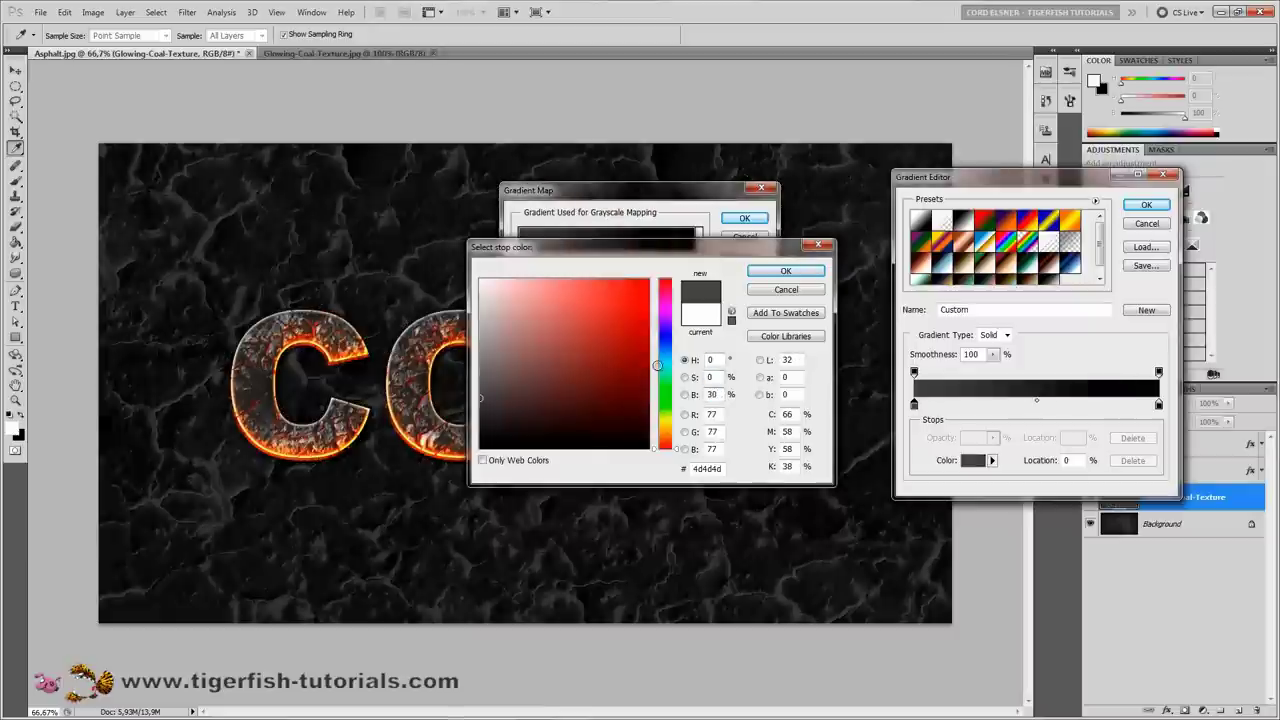
click(778, 272)
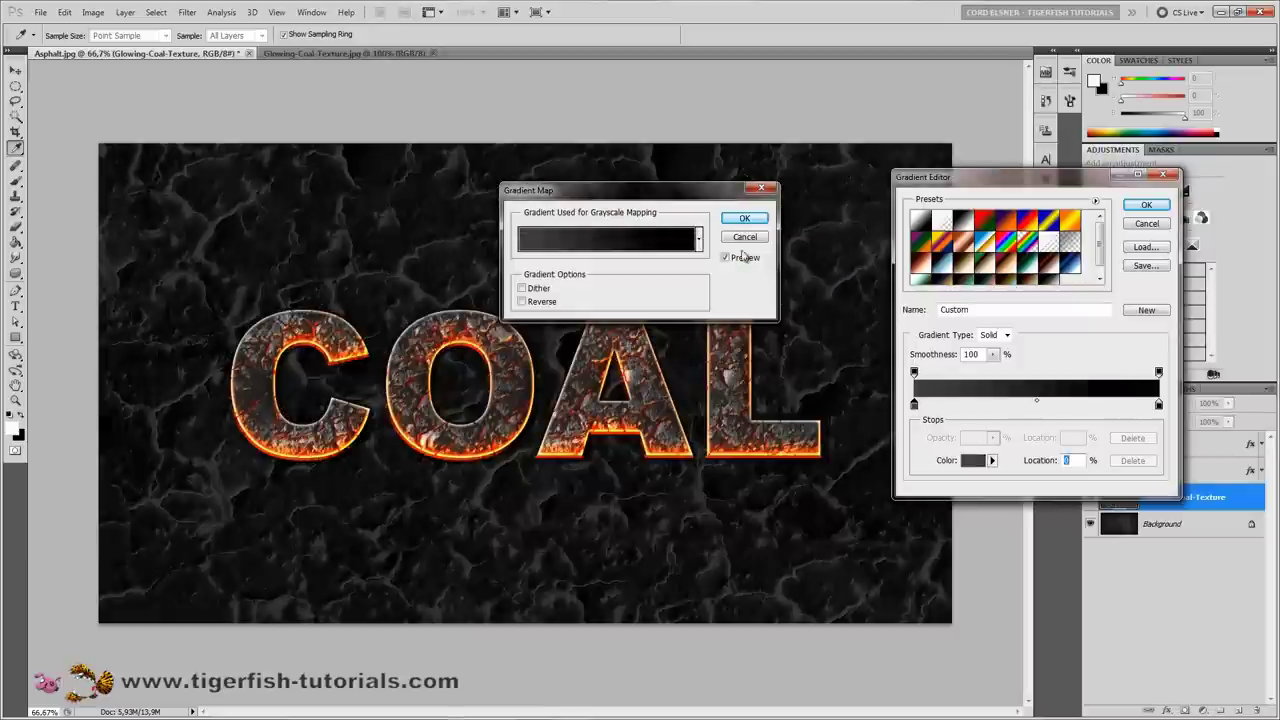
Step: Lighten the gradient's black end stop to a very dark gray and apply the gradient map to the texture
click(1159, 405)
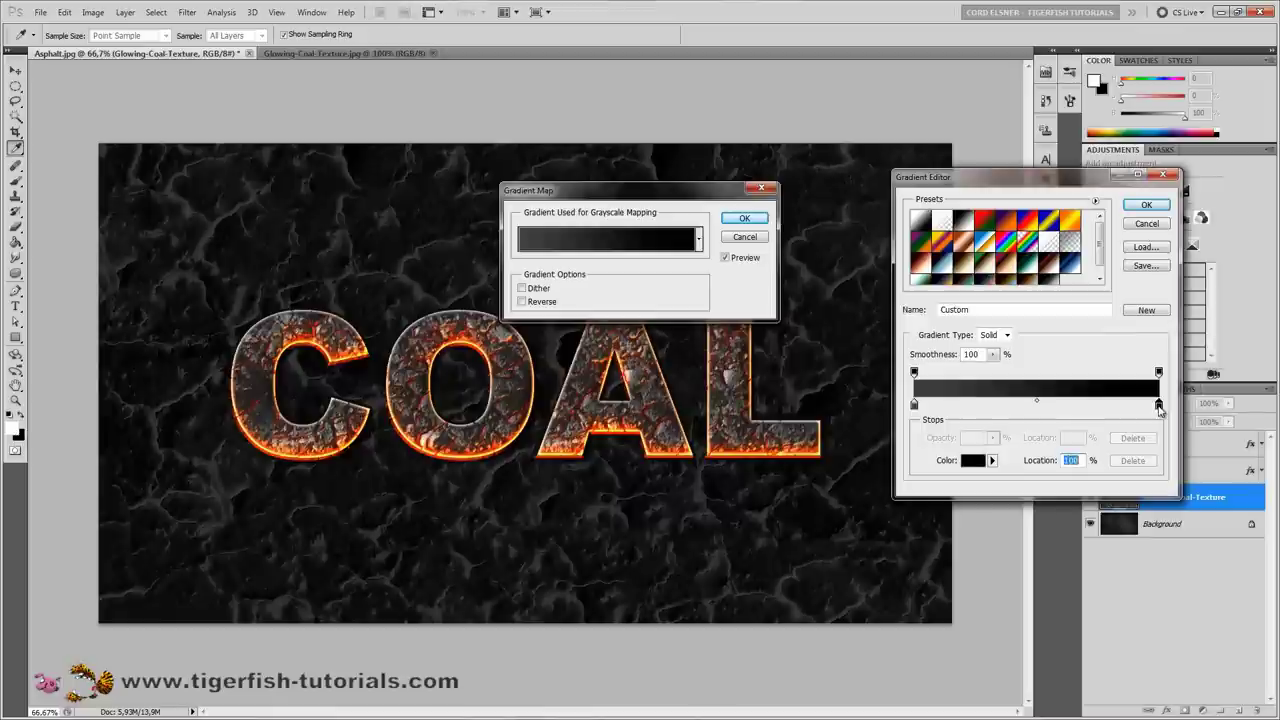
click(972, 460)
click(711, 395)
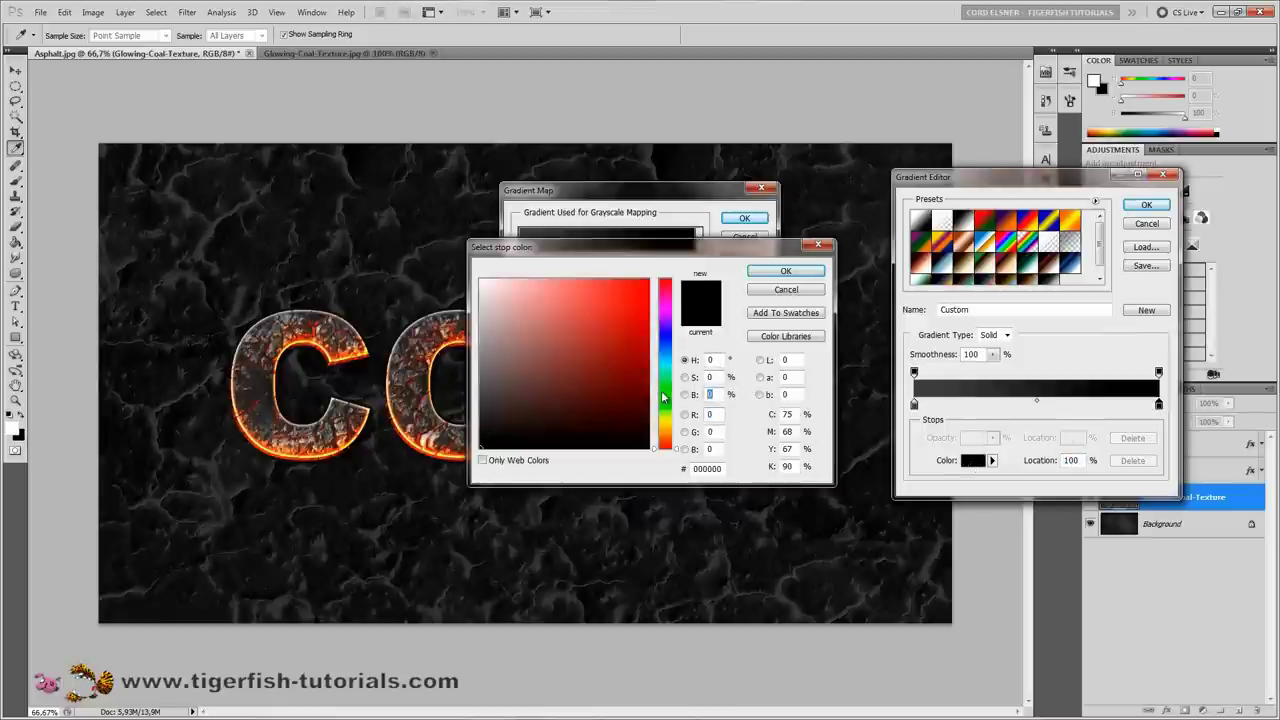
click(786, 271)
click(1146, 205)
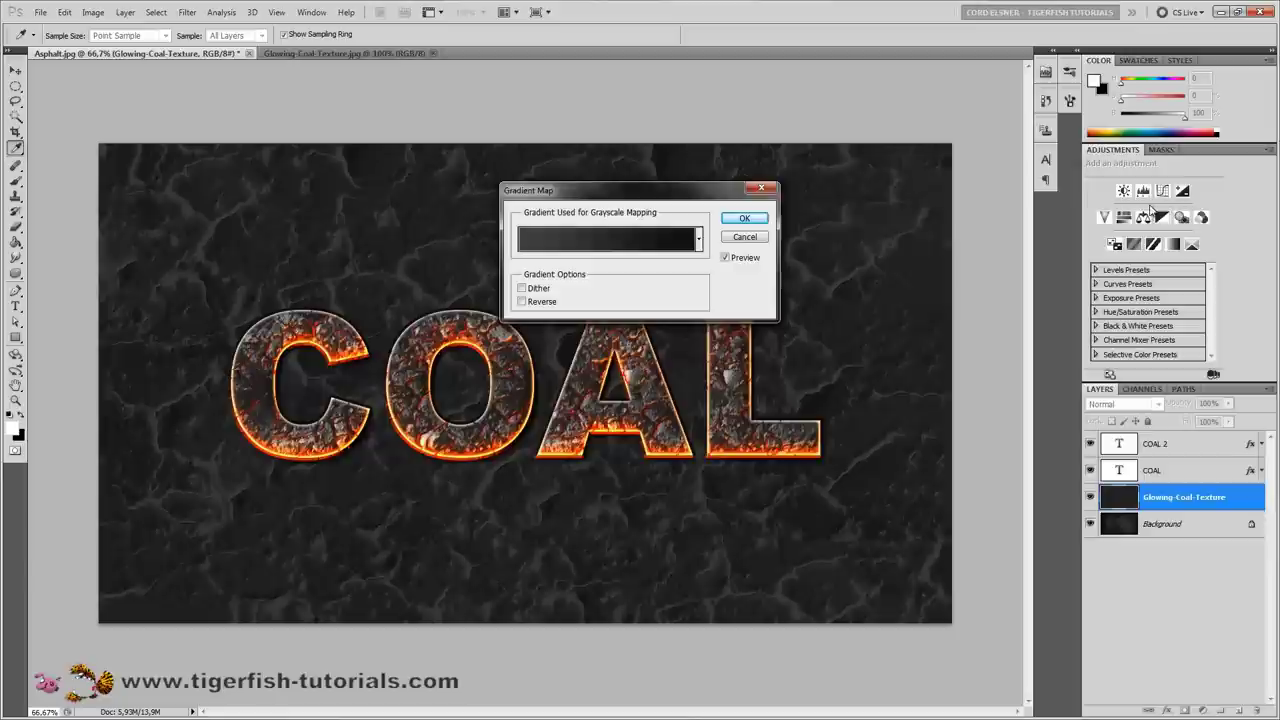
click(743, 220)
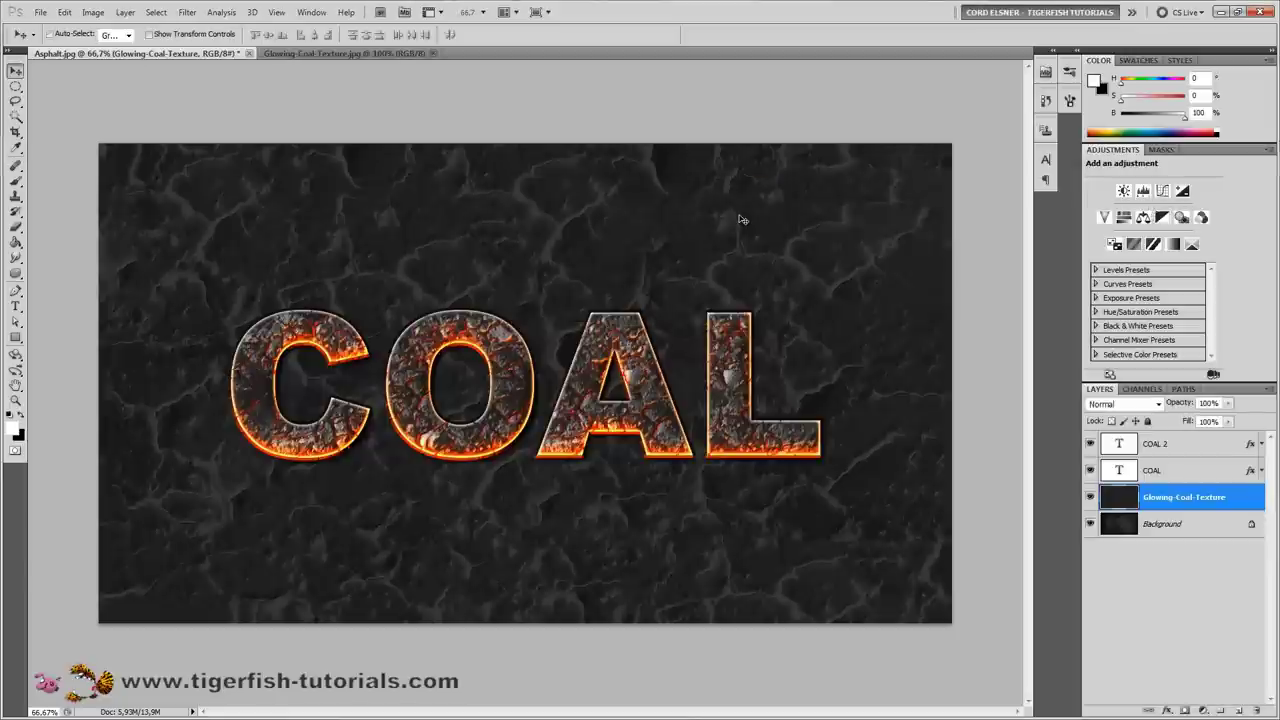
Step: Blend the Glowing-Coal-Texture layer with Linear Dodge (Add) at 50% opacity
click(1158, 405)
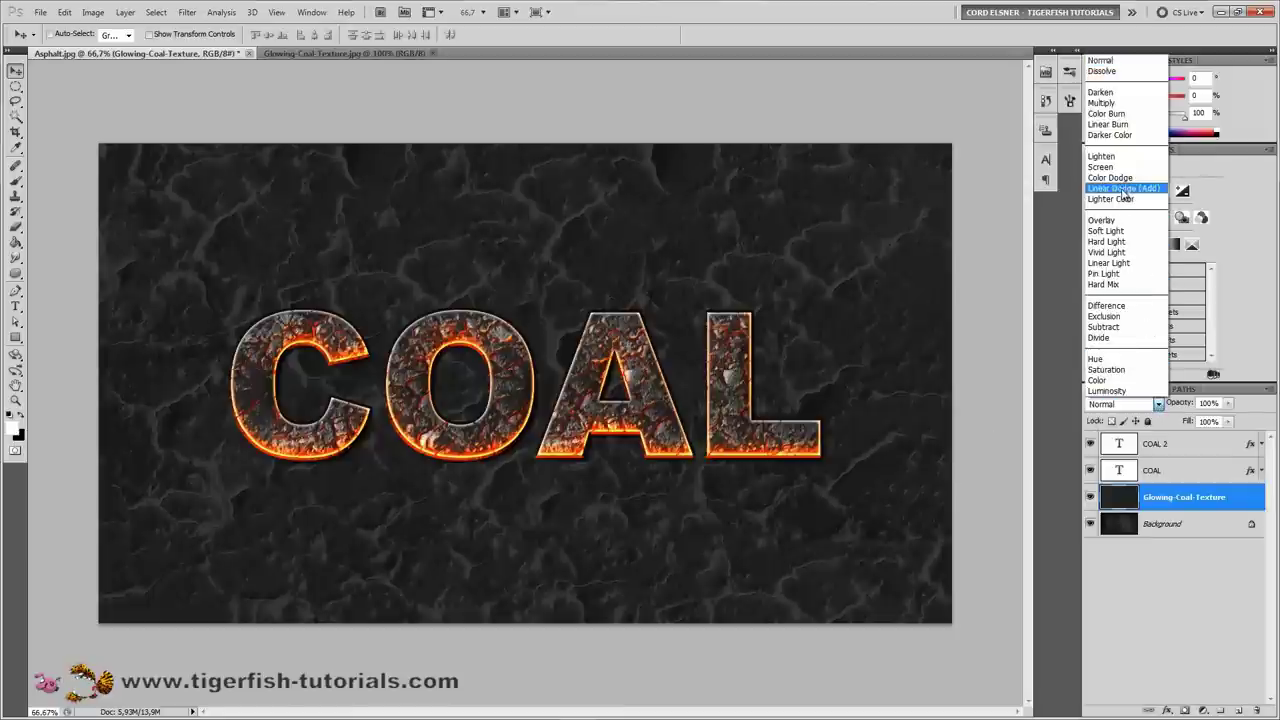
click(1124, 190)
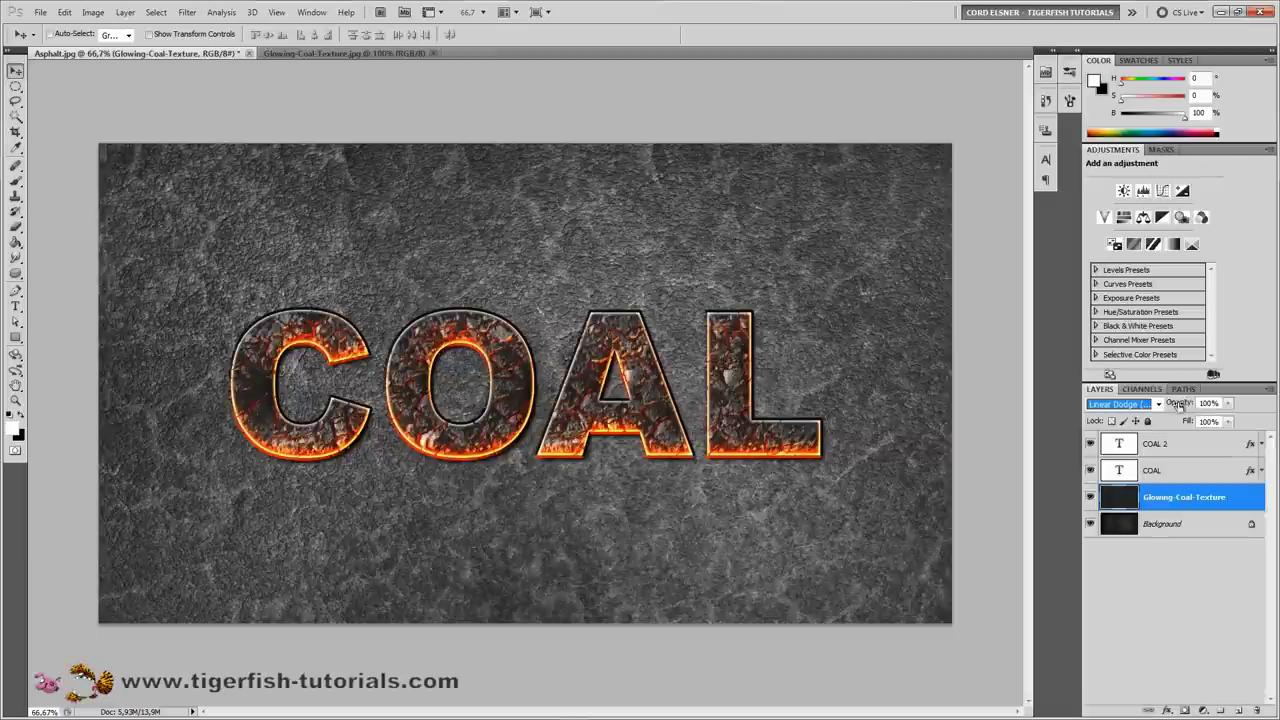
click(1210, 403)
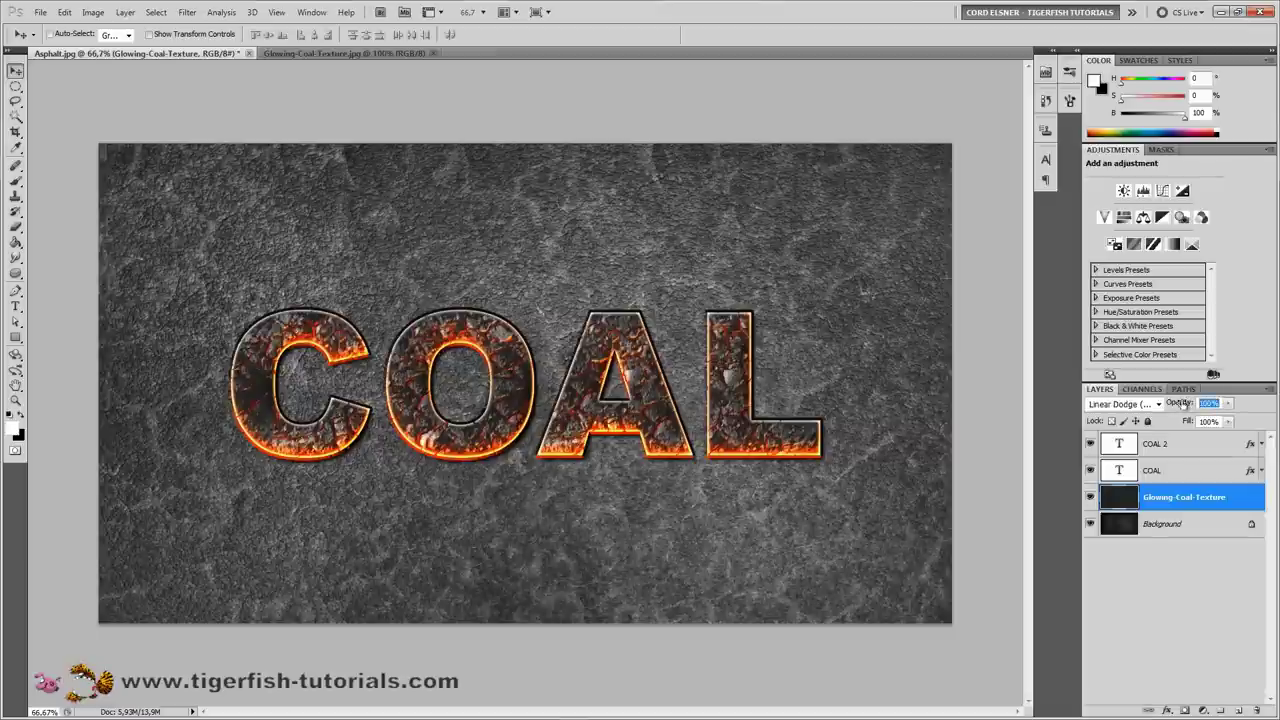
text(50)
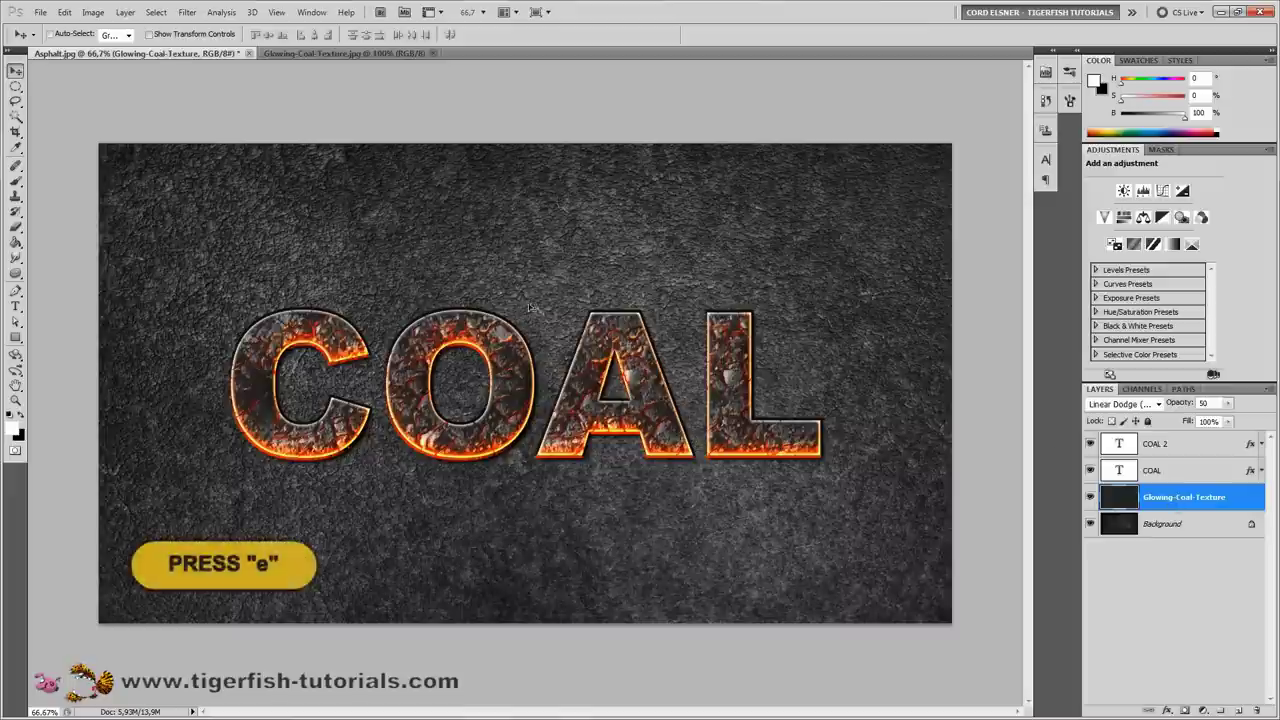
Step: Erase the outer areas of the Glowing-Coal-Texture layer around the text with a 400 px Eraser at 0% hardness
text(e)
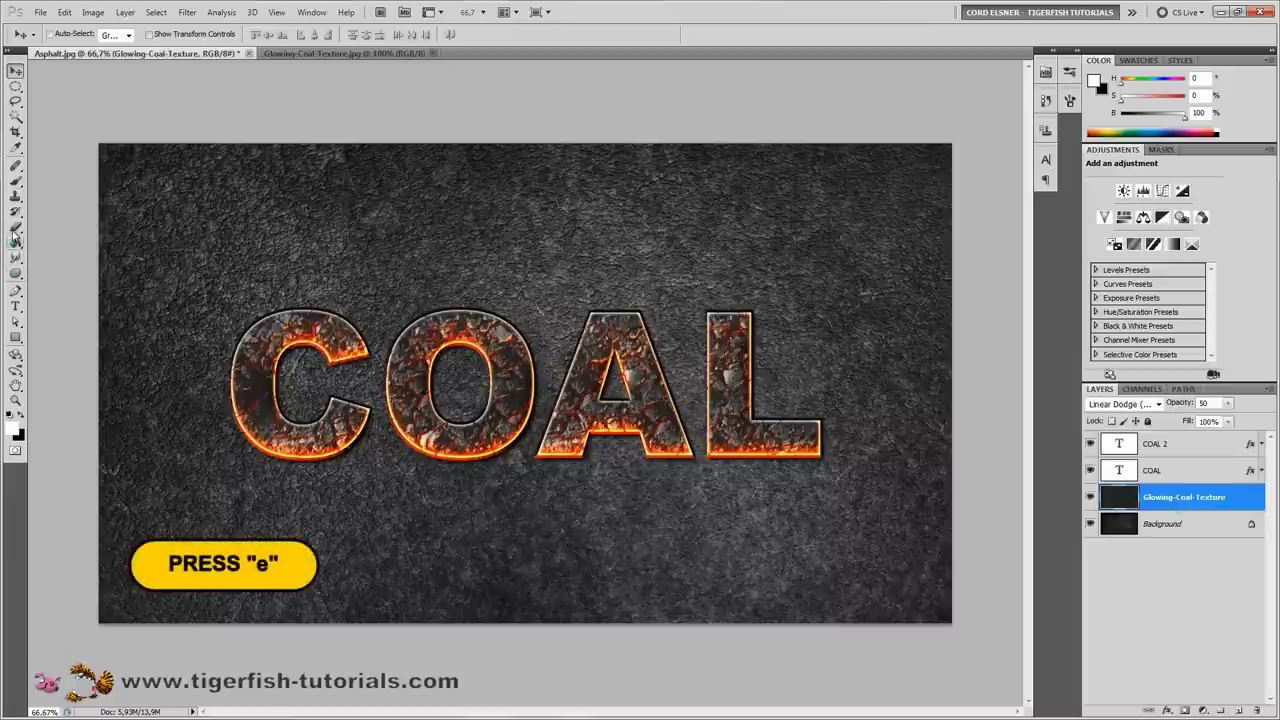
click(15, 228)
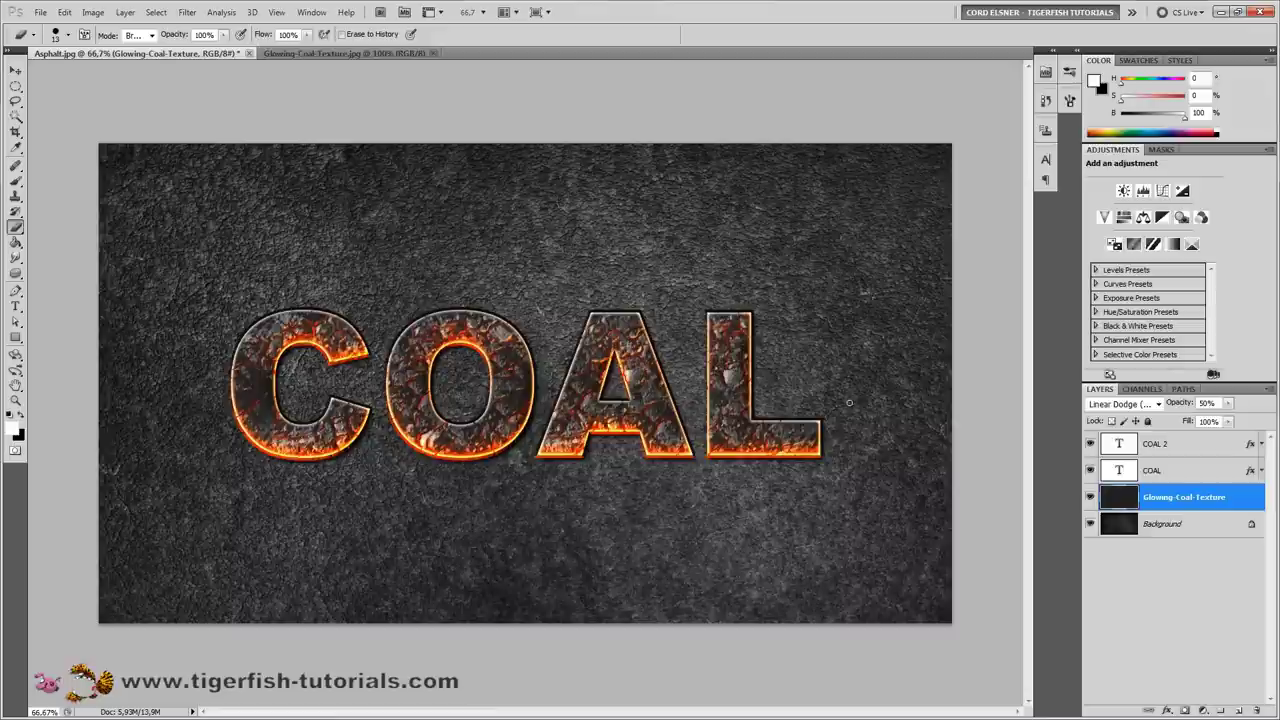
right_click(688, 375)
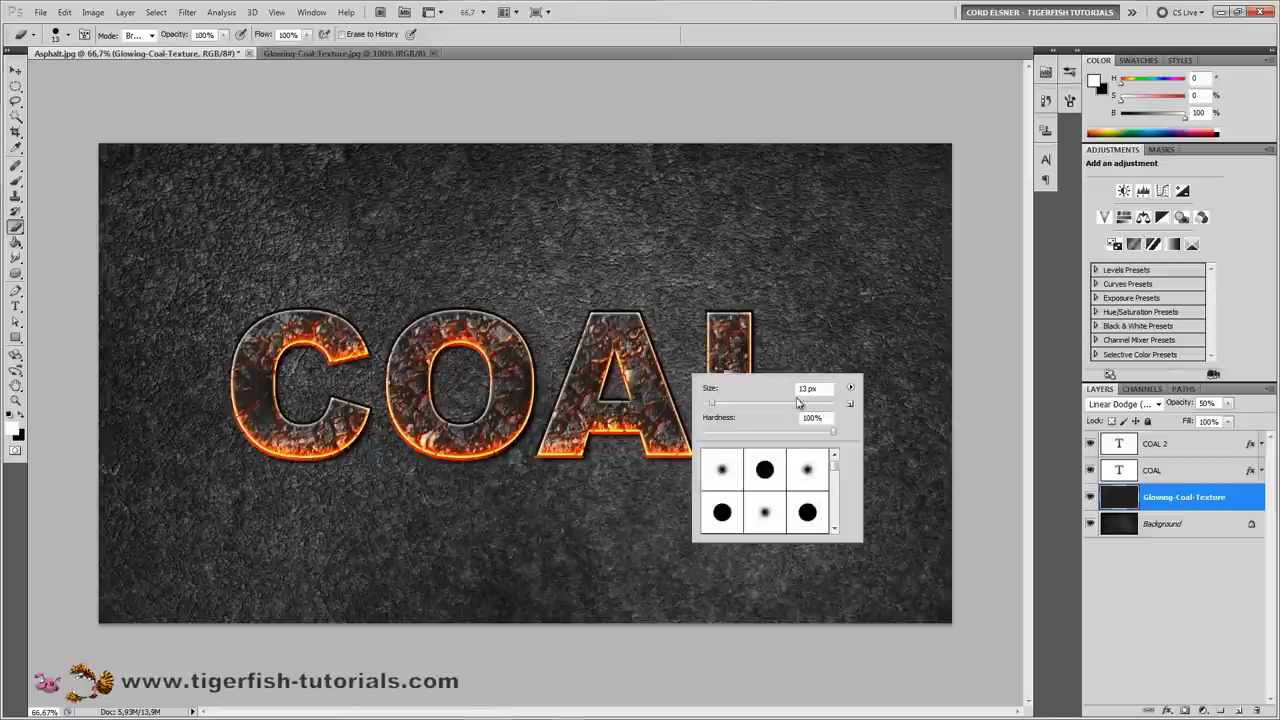
click(826, 389)
text(400)
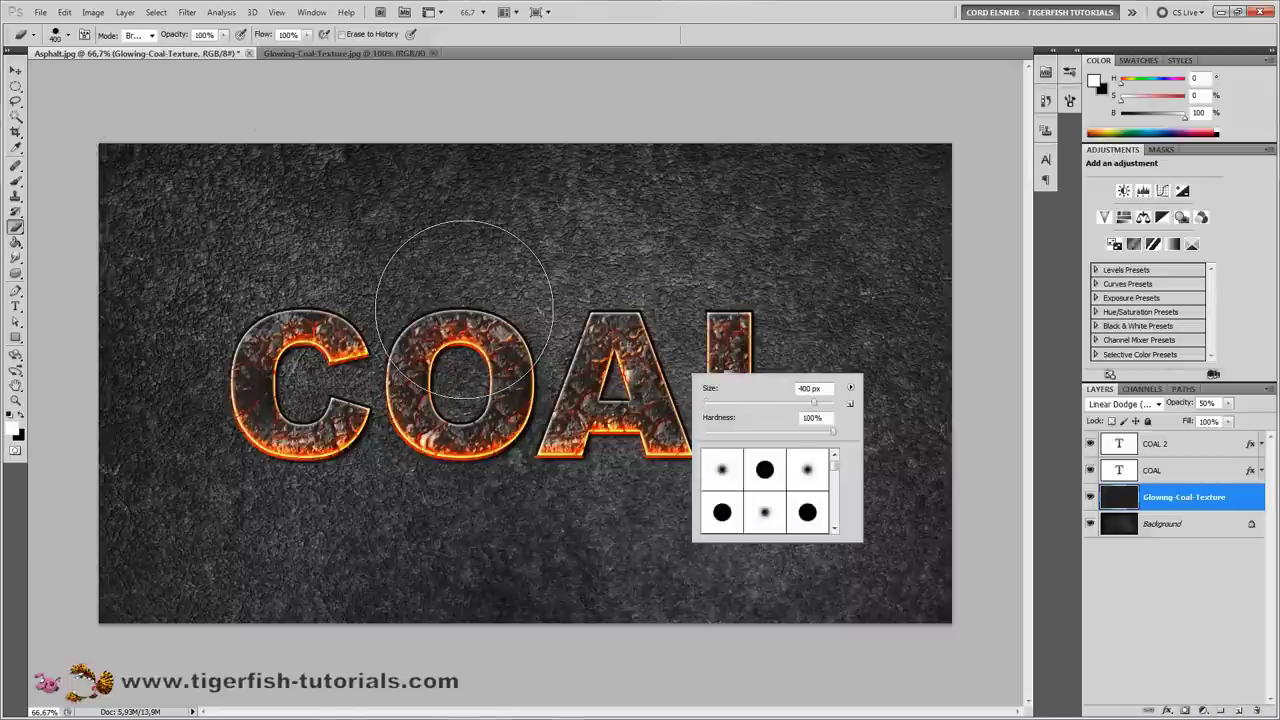
click(827, 424)
text(0)
key(Return)
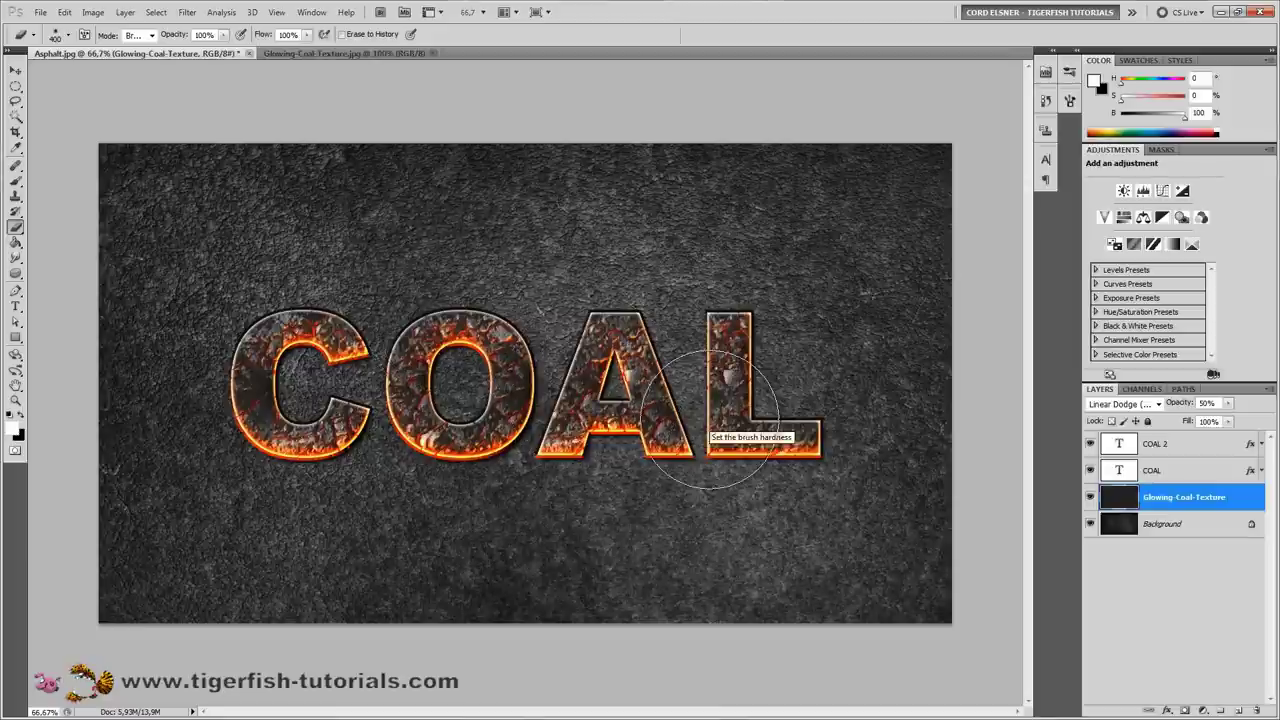
mouse_move(600, 188)
mouse_down()
mouse_move(543, 171)
mouse_move(95, 180)
mouse_up()
mouse_move(831, 197)
mouse_down()
mouse_move(791, 177)
mouse_move(946, 423)
mouse_move(906, 615)
mouse_move(757, 569)
mouse_move(606, 551)
mouse_move(166, 567)
mouse_move(129, 434)
mouse_move(157, 251)
mouse_move(246, 177)
mouse_move(600, 177)
mouse_move(620, 221)
mouse_move(671, 177)
mouse_move(857, 243)
mouse_move(936, 500)
mouse_move(611, 549)
mouse_move(101, 481)
mouse_up()
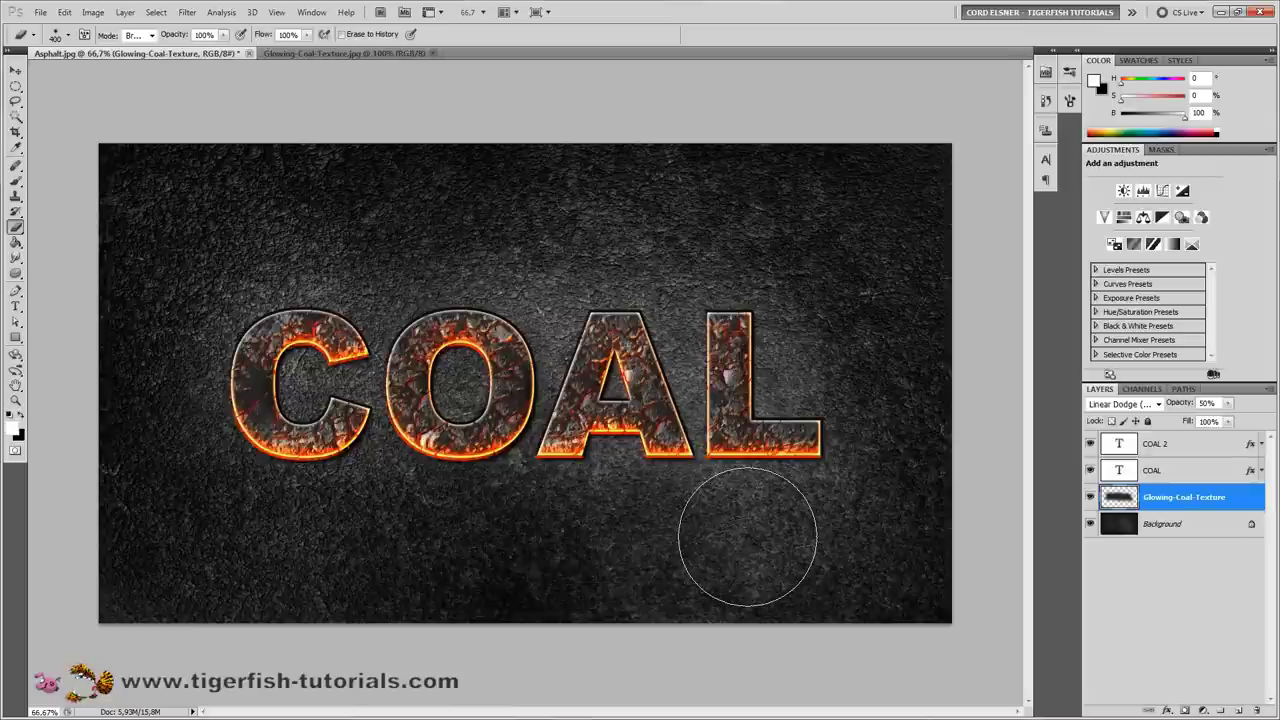
key(v)
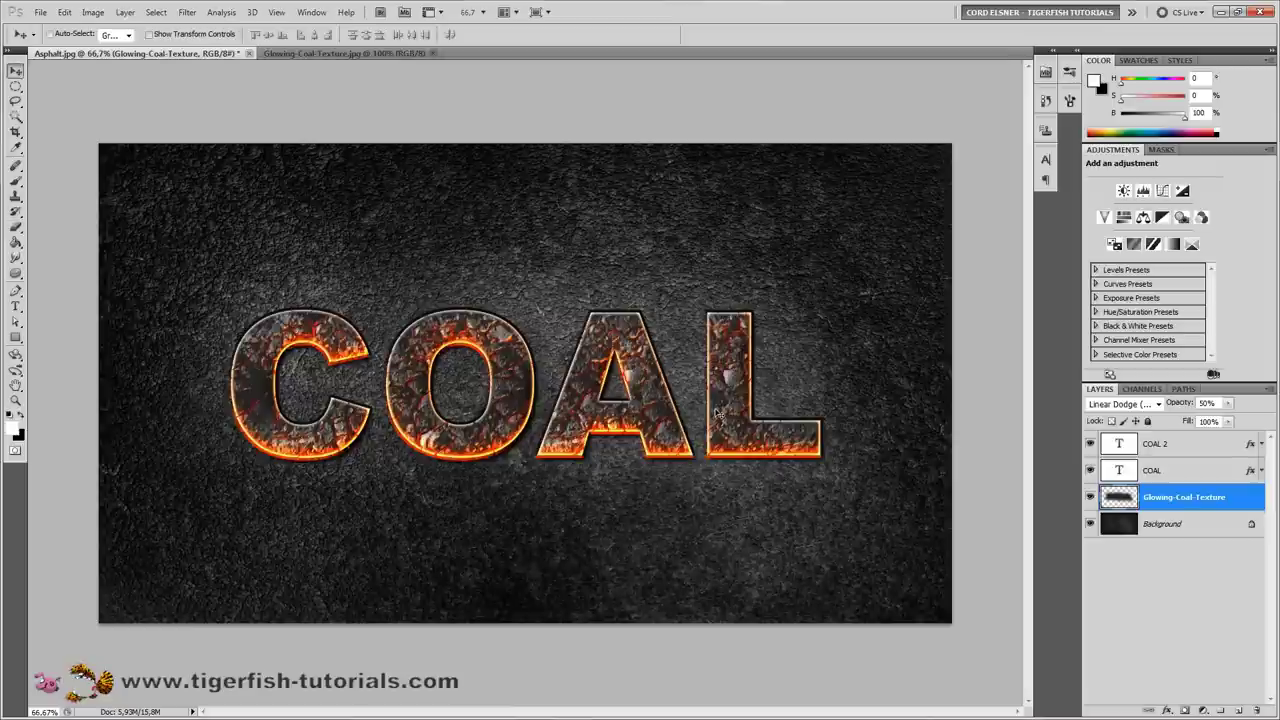
Step: Convert the COAL 2 and COAL layers together into one smart object and rename it TEXT
click(1170, 446)
shift+click(1168, 476)
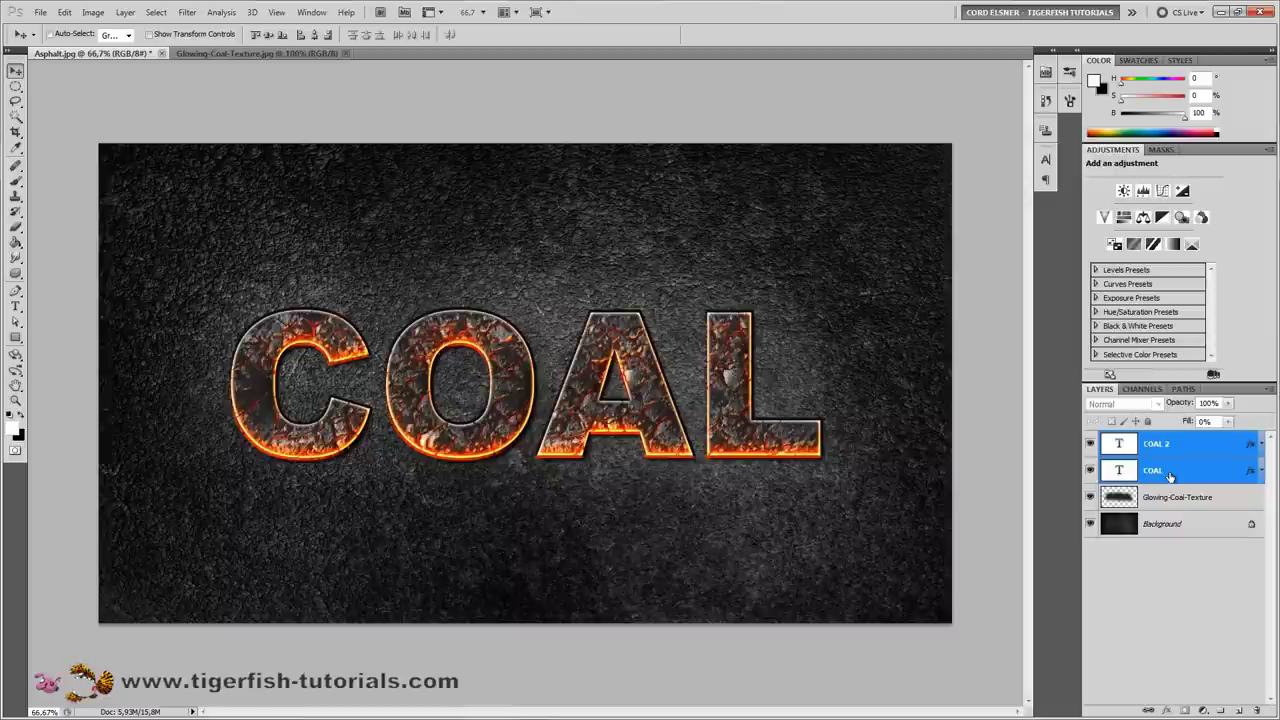
right_click(1180, 470)
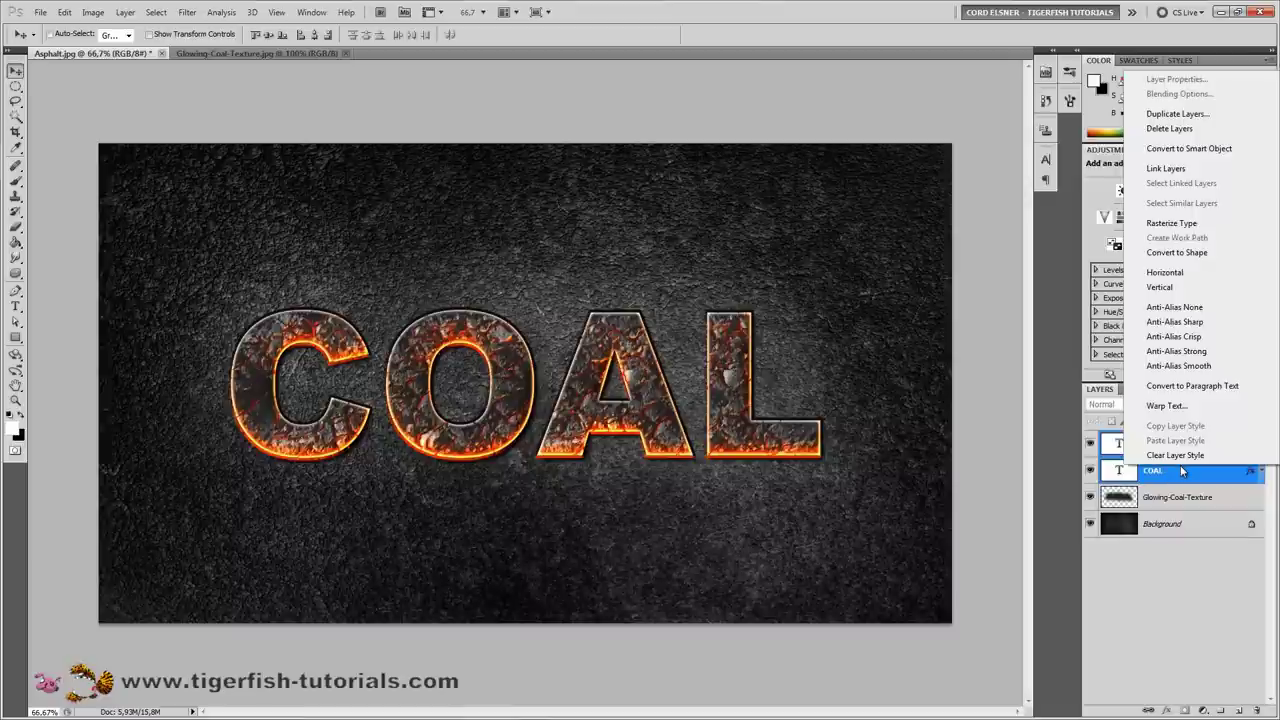
click(1177, 151)
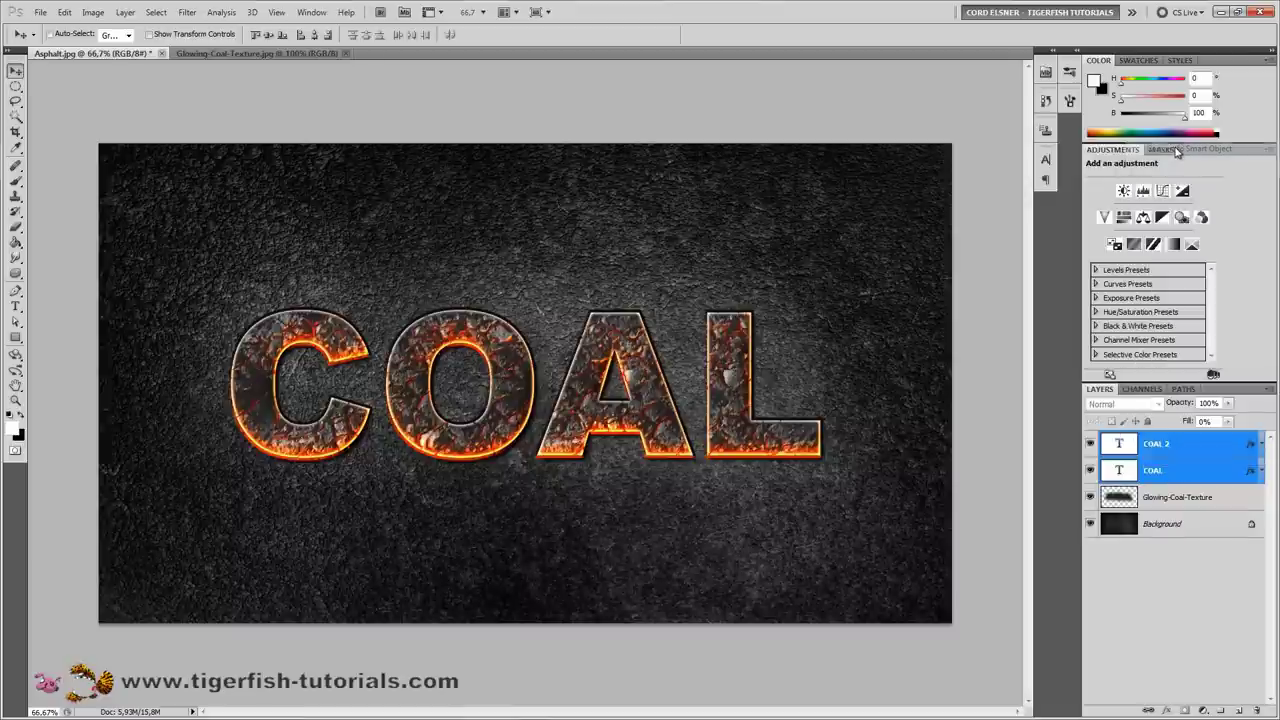
double_click(1160, 445)
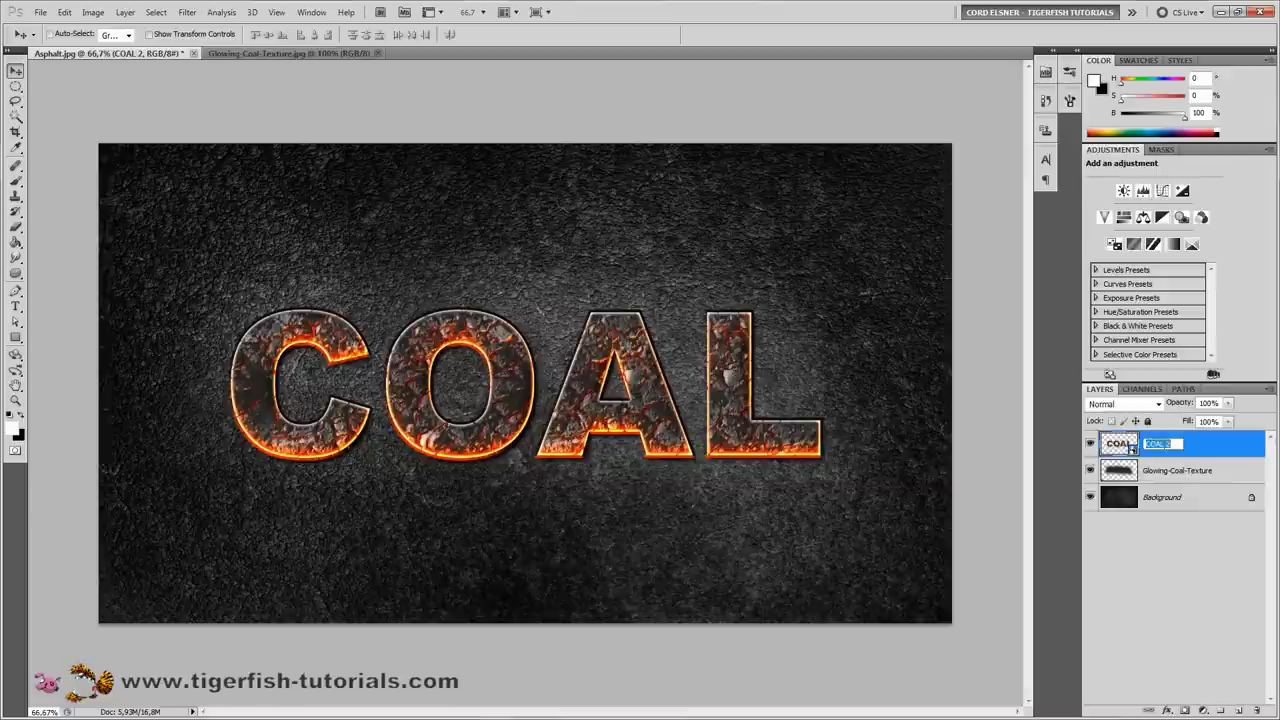
text(TEXT)
key(Return)
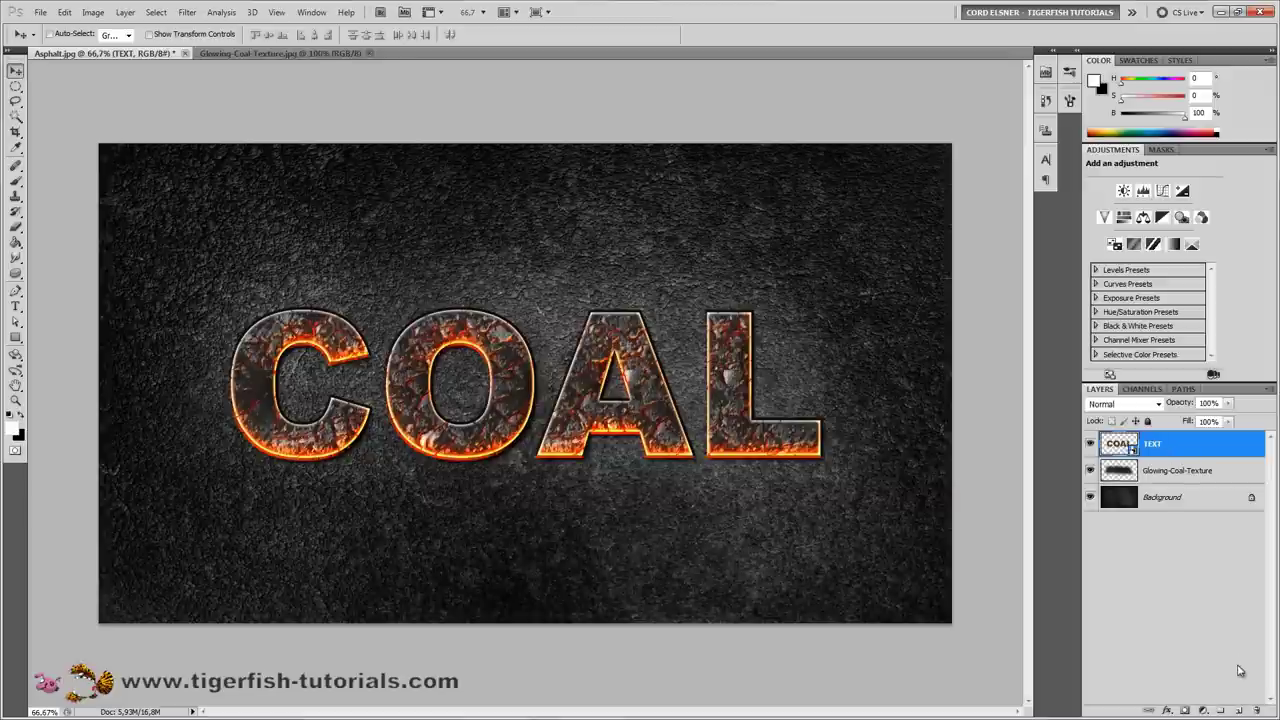
Step: Create a new layer directly below the TEXT layer and set the Brush tool's size to 180 px
click(1241, 711)
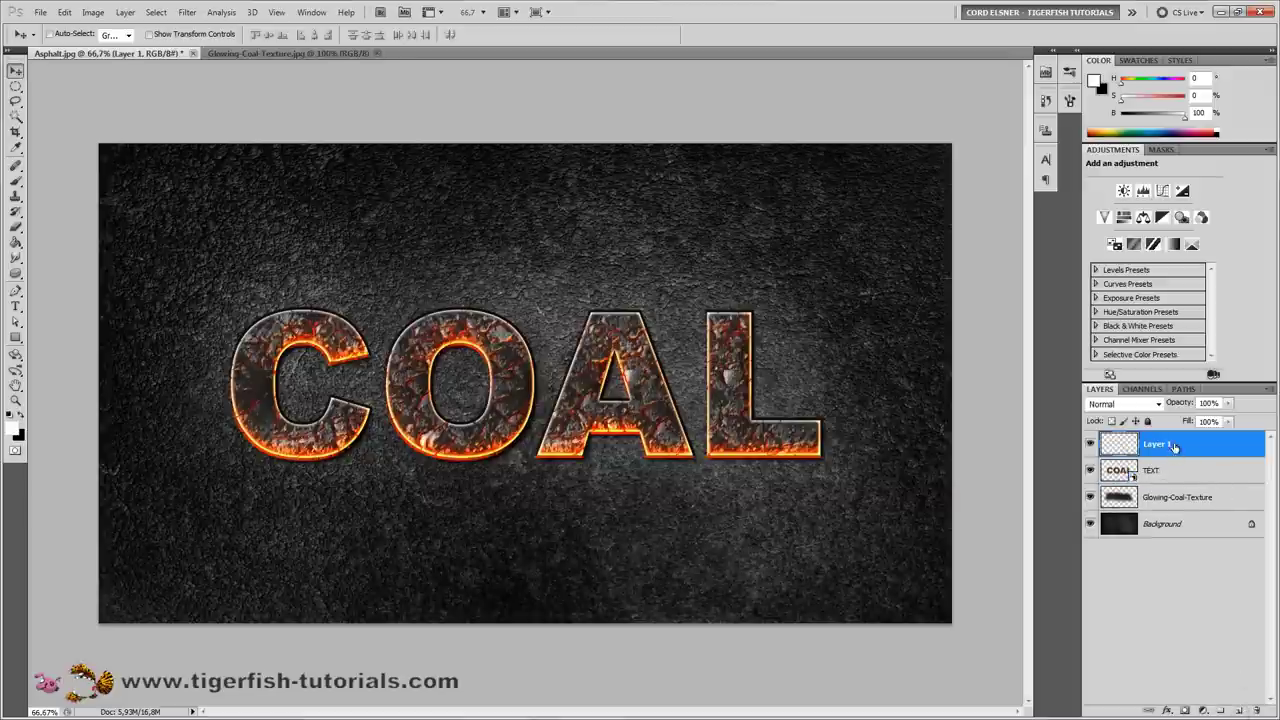
drag(1179, 454, 1177, 483)
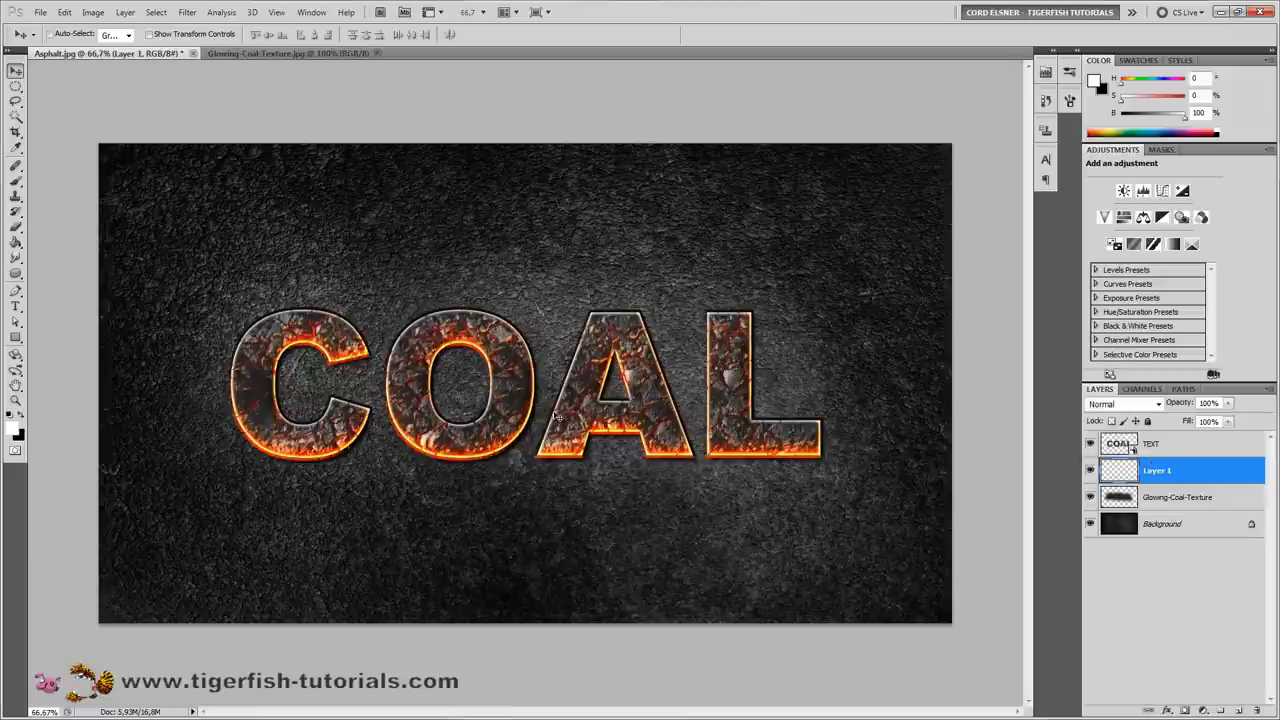
key(b)
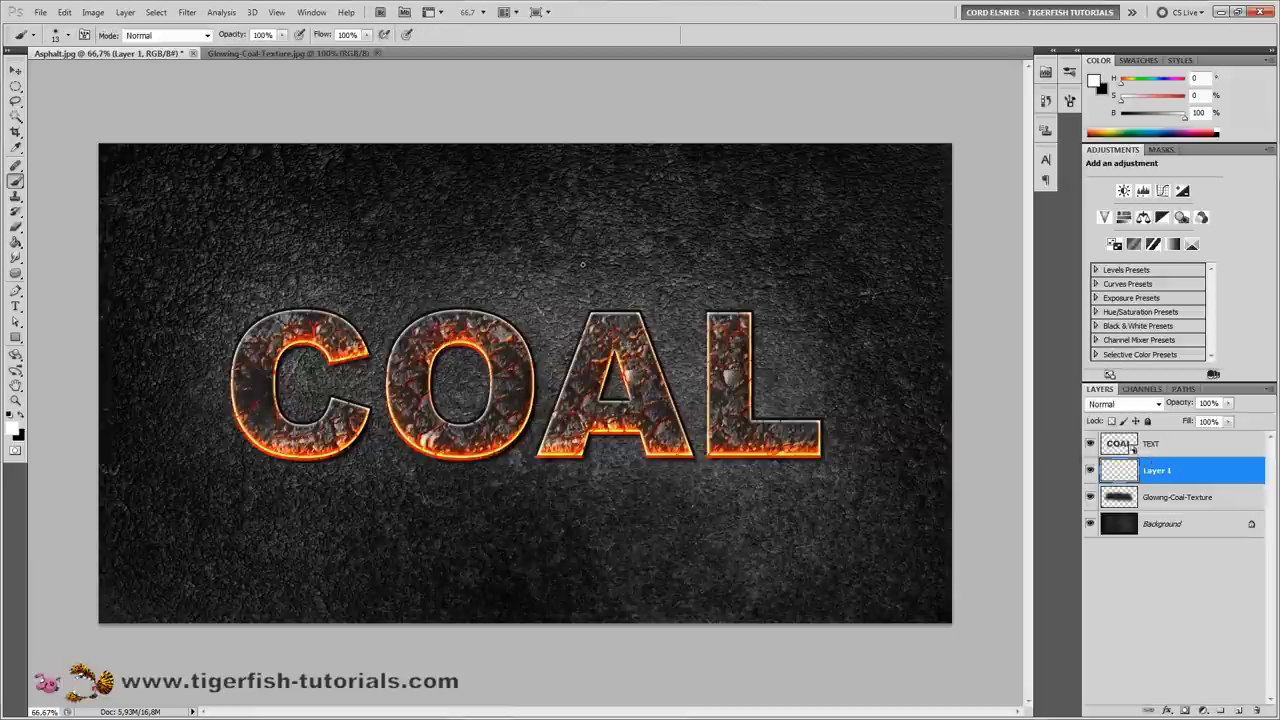
right_click(582, 264)
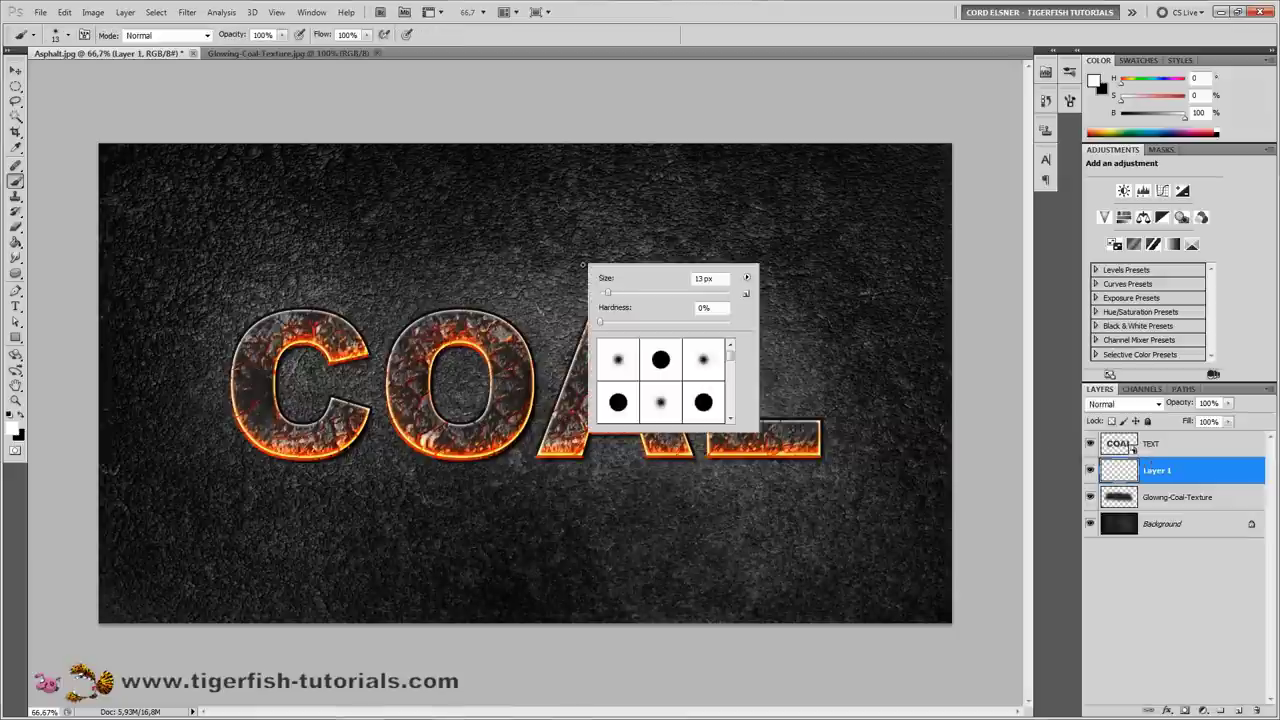
click(648, 286)
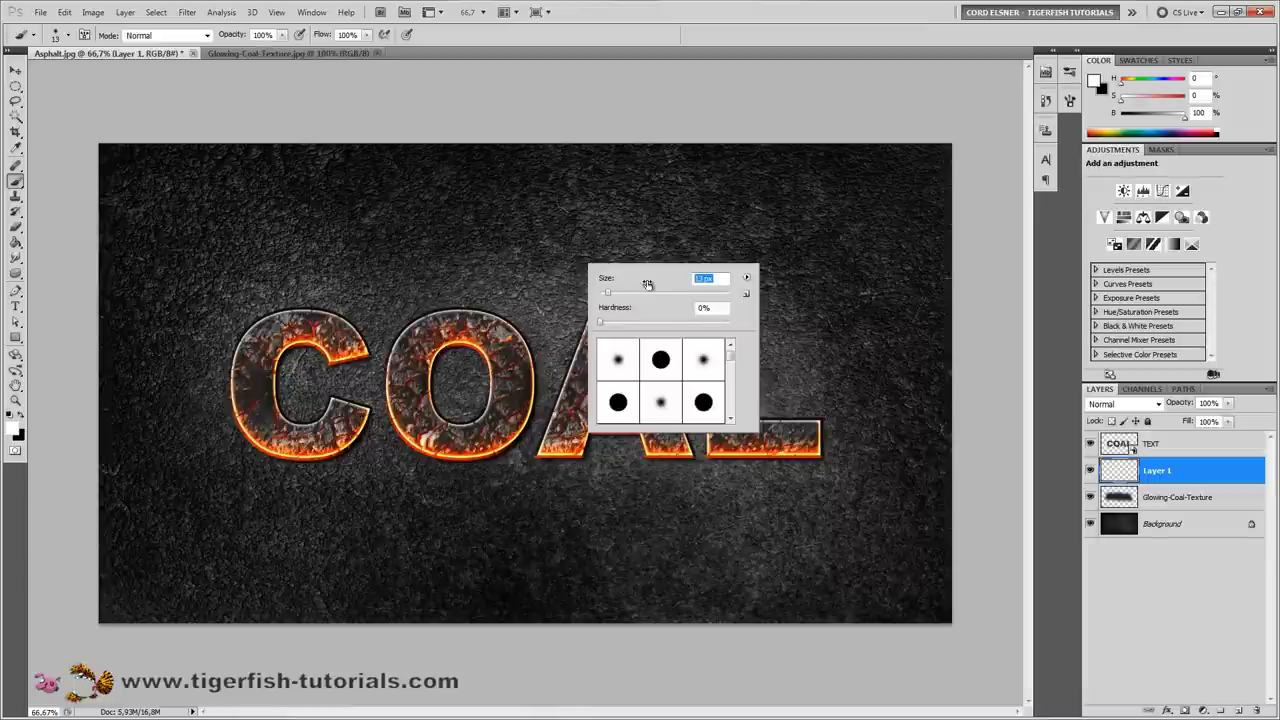
text(180)
key(Return)
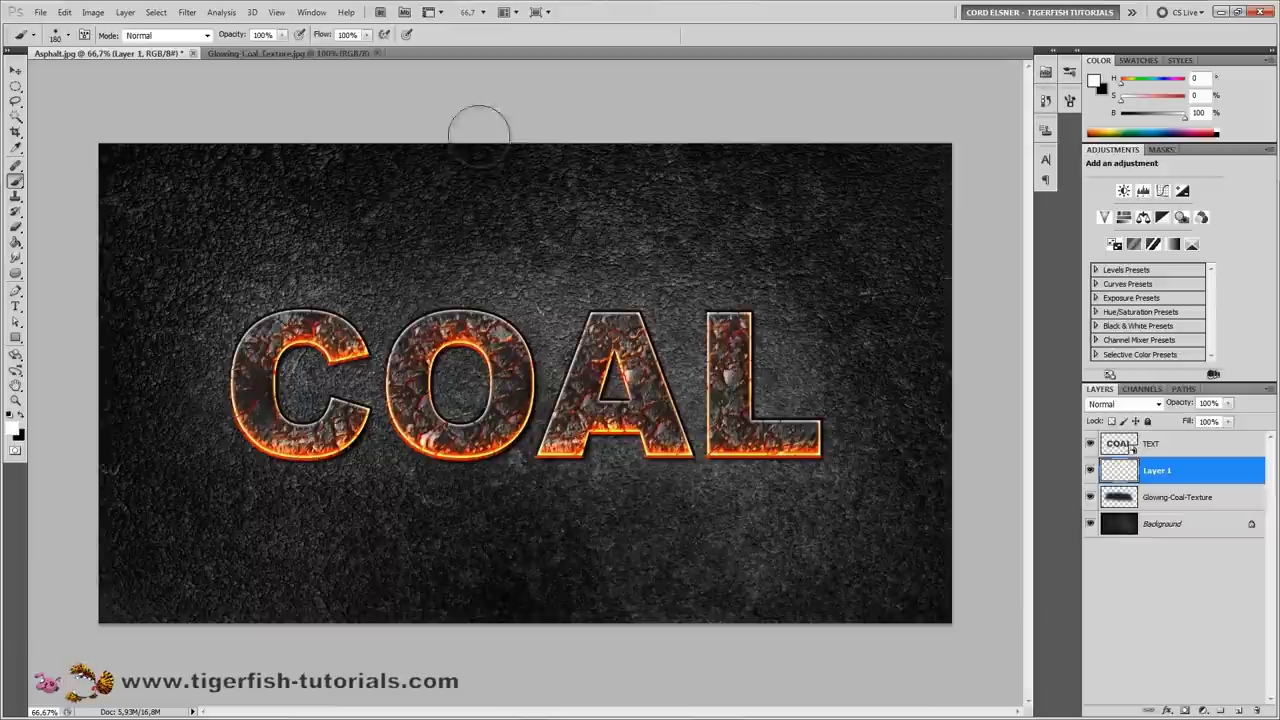
Step: Set Layer 1 to Soft Light, paint black shading around the COAL letters at 80% brush opacity, and raise the brush opacity to 90%
click(263, 35)
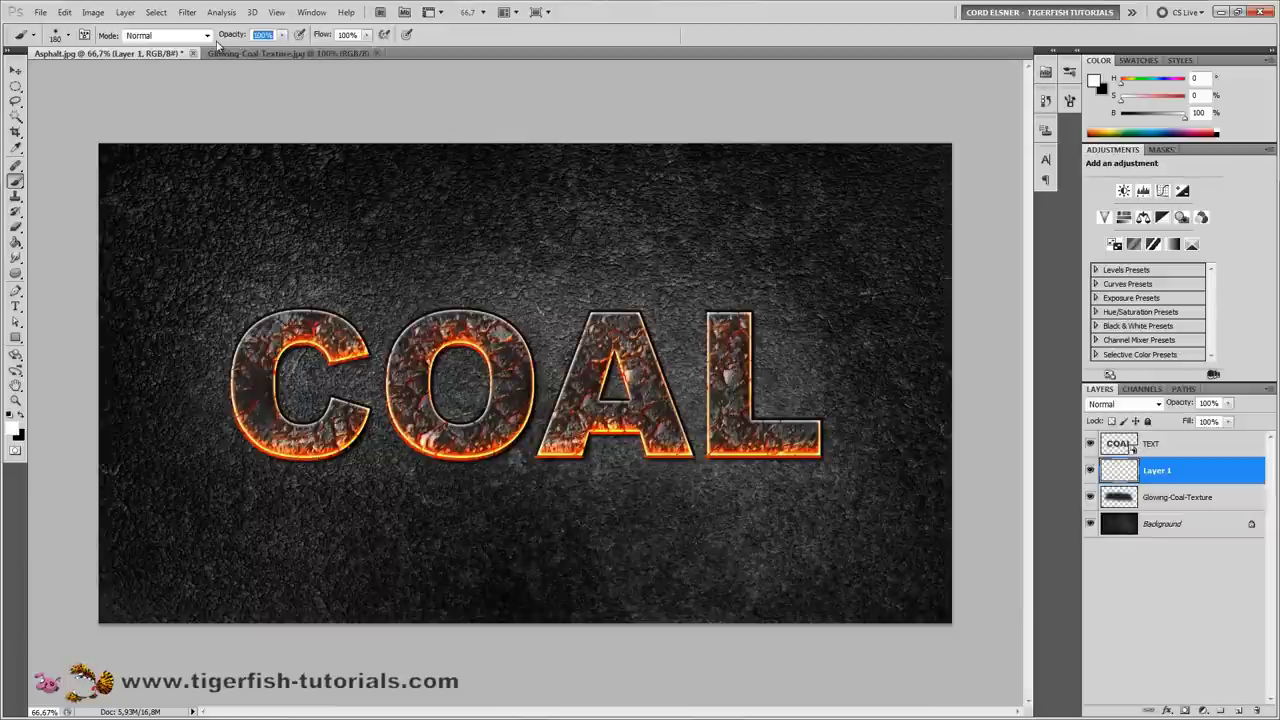
text(80)
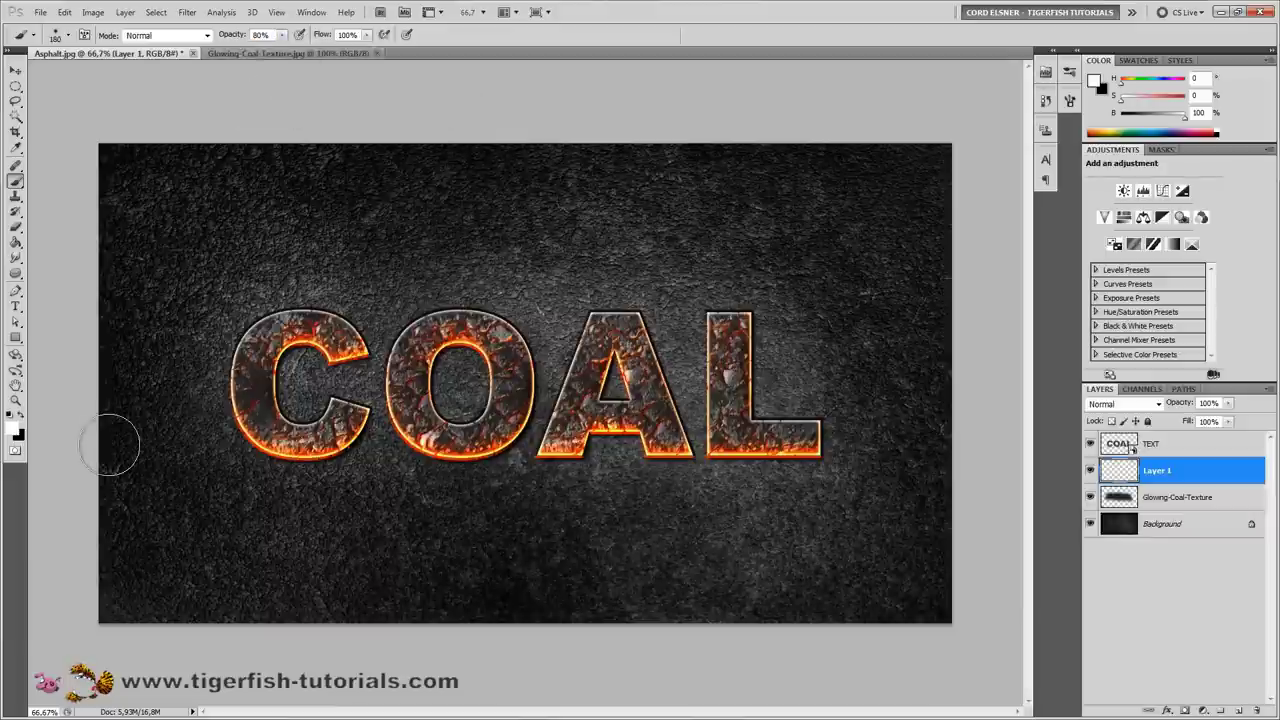
click(22, 417)
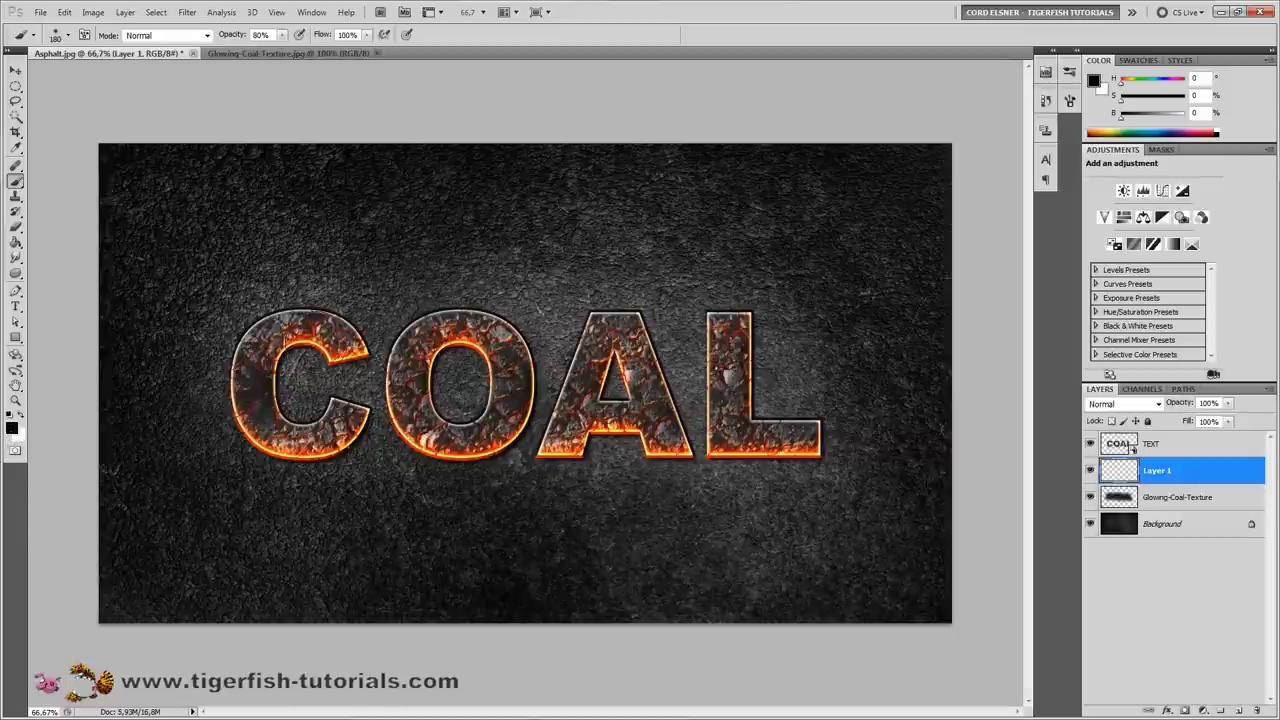
click(1158, 404)
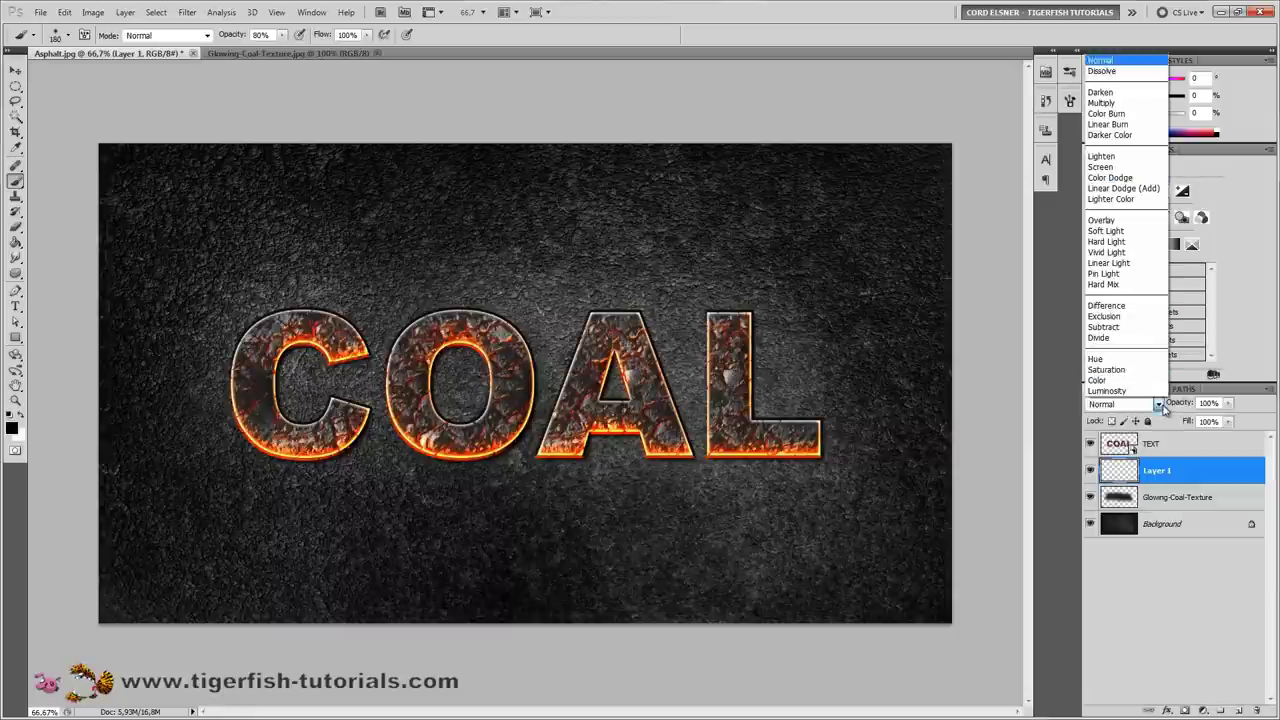
click(1115, 231)
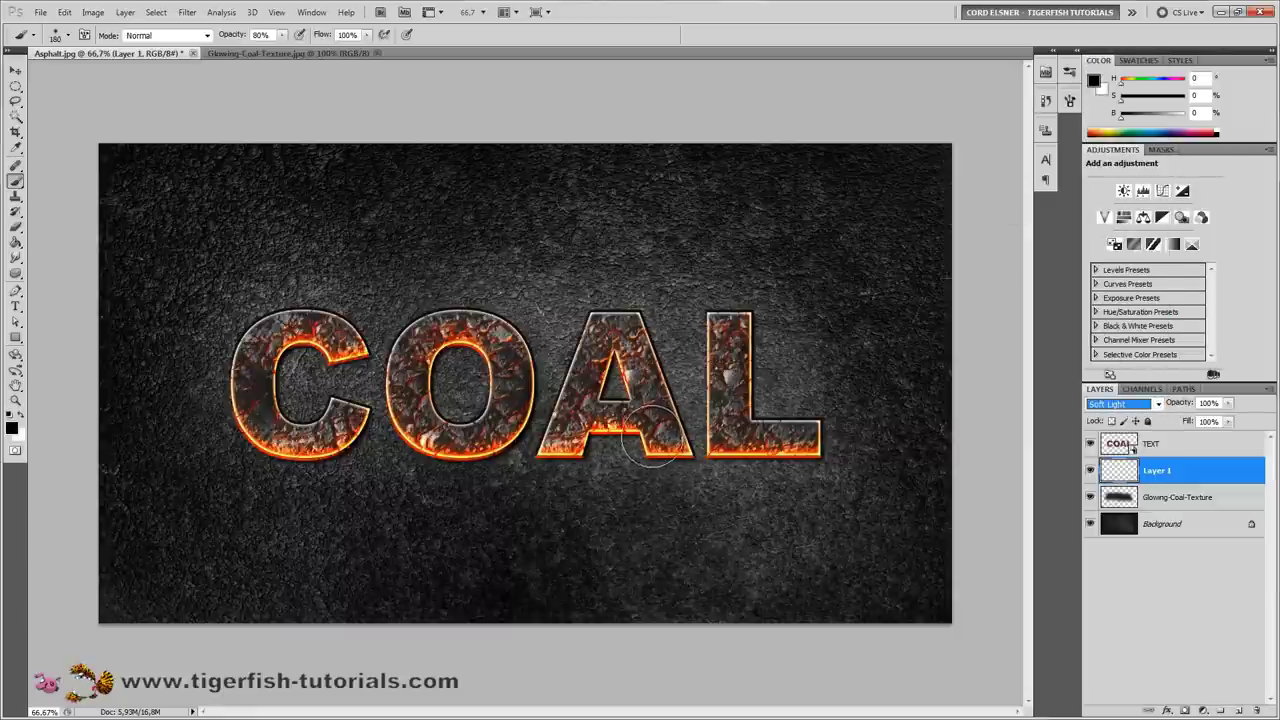
mouse_move(700, 315)
mouse_down()
mouse_move(720, 412)
mouse_move(750, 331)
mouse_move(755, 412)
mouse_move(779, 399)
mouse_move(795, 418)
mouse_move(702, 442)
mouse_move(756, 446)
mouse_move(684, 427)
mouse_move(635, 314)
mouse_move(560, 389)
mouse_move(546, 422)
mouse_move(547, 455)
mouse_move(624, 448)
mouse_move(620, 377)
mouse_move(567, 383)
mouse_move(544, 351)
mouse_move(482, 319)
mouse_move(420, 327)
mouse_move(459, 368)
mouse_move(451, 401)
mouse_move(380, 361)
mouse_move(395, 411)
mouse_move(415, 427)
mouse_move(504, 442)
mouse_move(432, 440)
mouse_move(359, 396)
mouse_move(324, 347)
mouse_move(284, 415)
mouse_move(318, 409)
mouse_move(355, 325)
mouse_move(285, 316)
mouse_move(251, 337)
mouse_move(230, 387)
mouse_move(230, 420)
mouse_move(248, 442)
mouse_move(299, 430)
mouse_move(280, 445)
mouse_move(341, 442)
mouse_move(361, 426)
mouse_move(325, 444)
mouse_move(270, 405)
mouse_move(332, 342)
mouse_move(305, 325)
mouse_move(242, 334)
mouse_move(218, 376)
mouse_move(266, 338)
mouse_move(311, 373)
mouse_move(461, 382)
mouse_move(545, 352)
mouse_move(430, 379)
mouse_move(451, 410)
mouse_move(570, 375)
mouse_move(610, 395)
mouse_move(543, 337)
mouse_move(658, 309)
mouse_move(658, 414)
mouse_move(672, 440)
mouse_move(712, 335)
mouse_move(752, 315)
mouse_move(762, 387)
mouse_move(829, 443)
mouse_move(749, 457)
mouse_move(600, 380)
mouse_move(465, 462)
mouse_move(370, 405)
mouse_up()
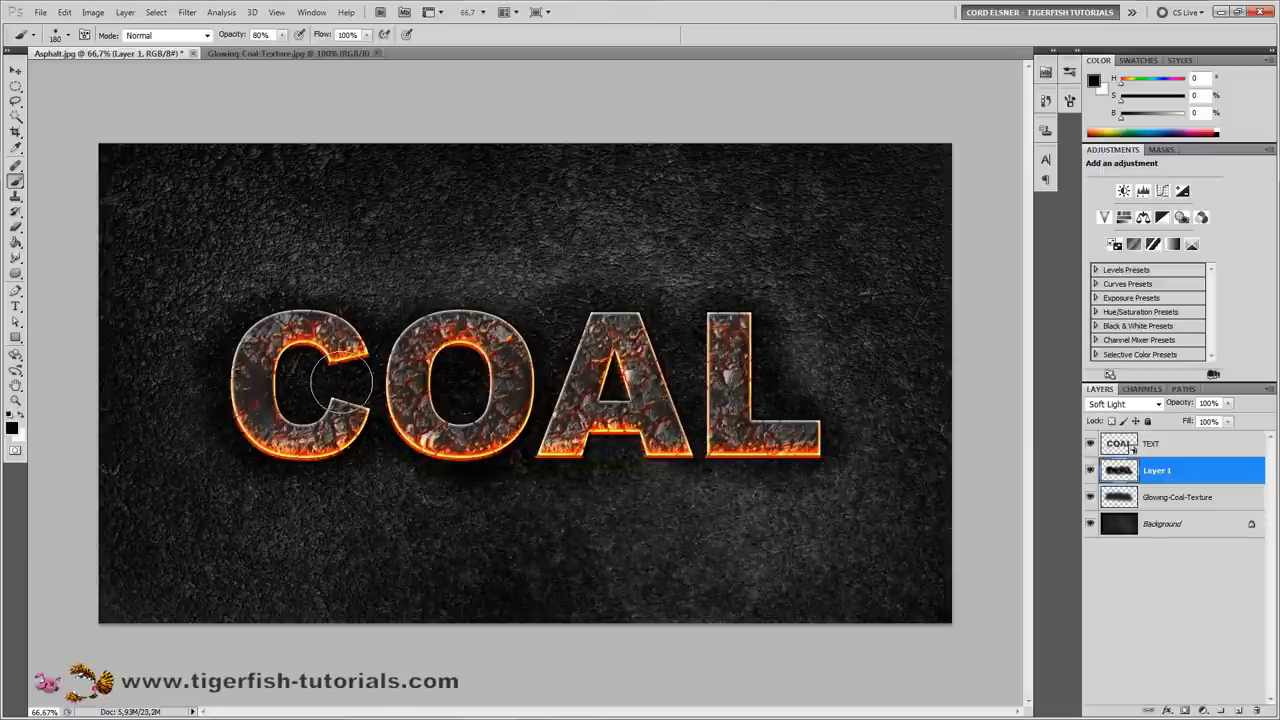
click(226, 30)
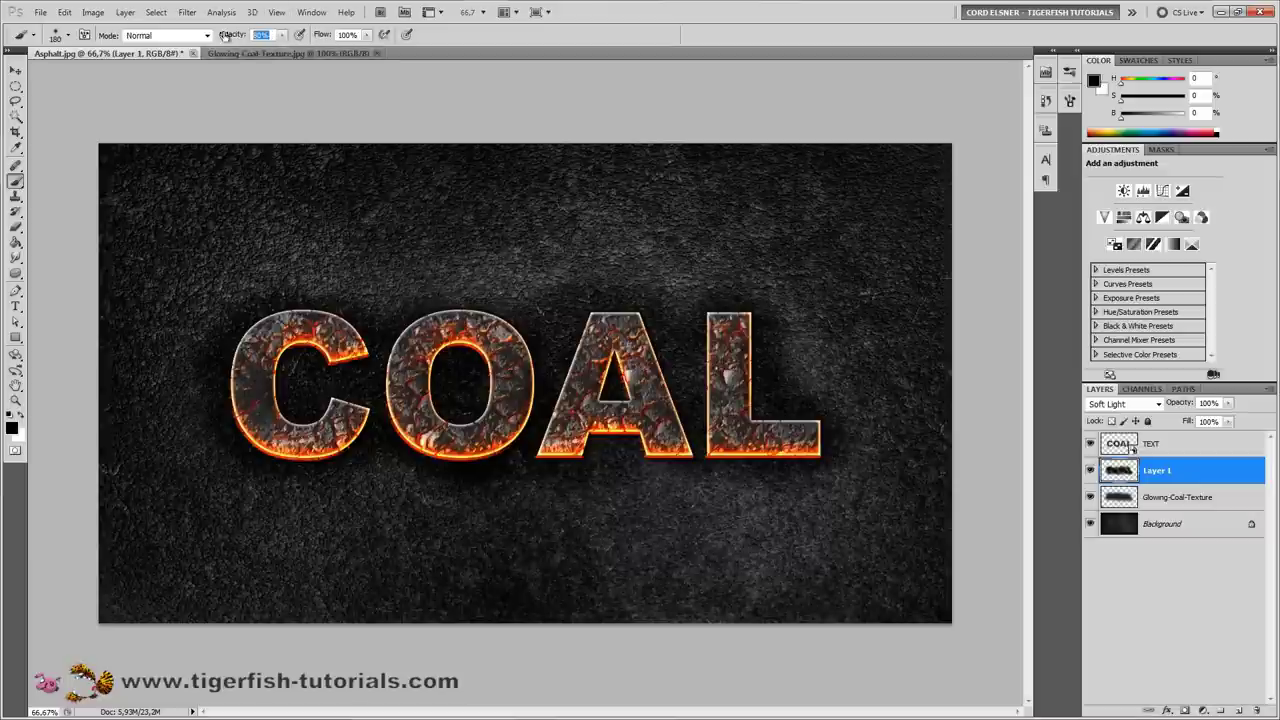
key(Return)
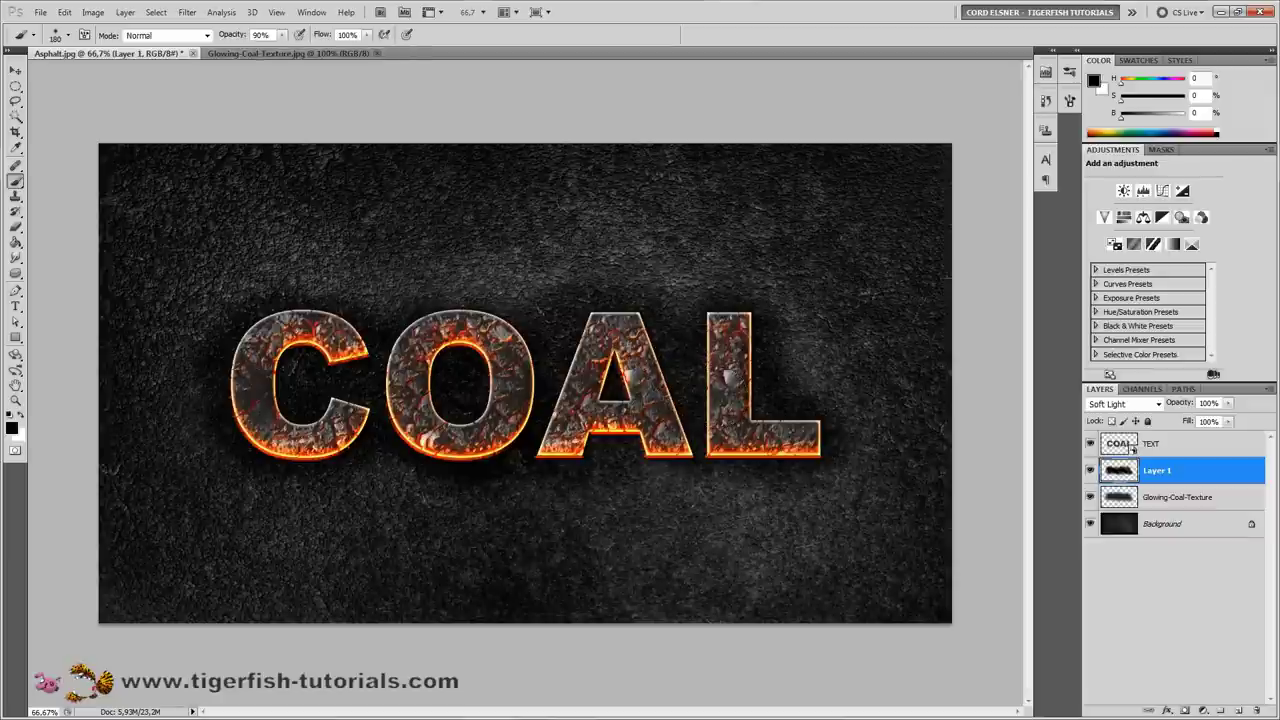
Step: Create a layer named Orange Highlights between the TEXT layer and Layer 1
click(1238, 710)
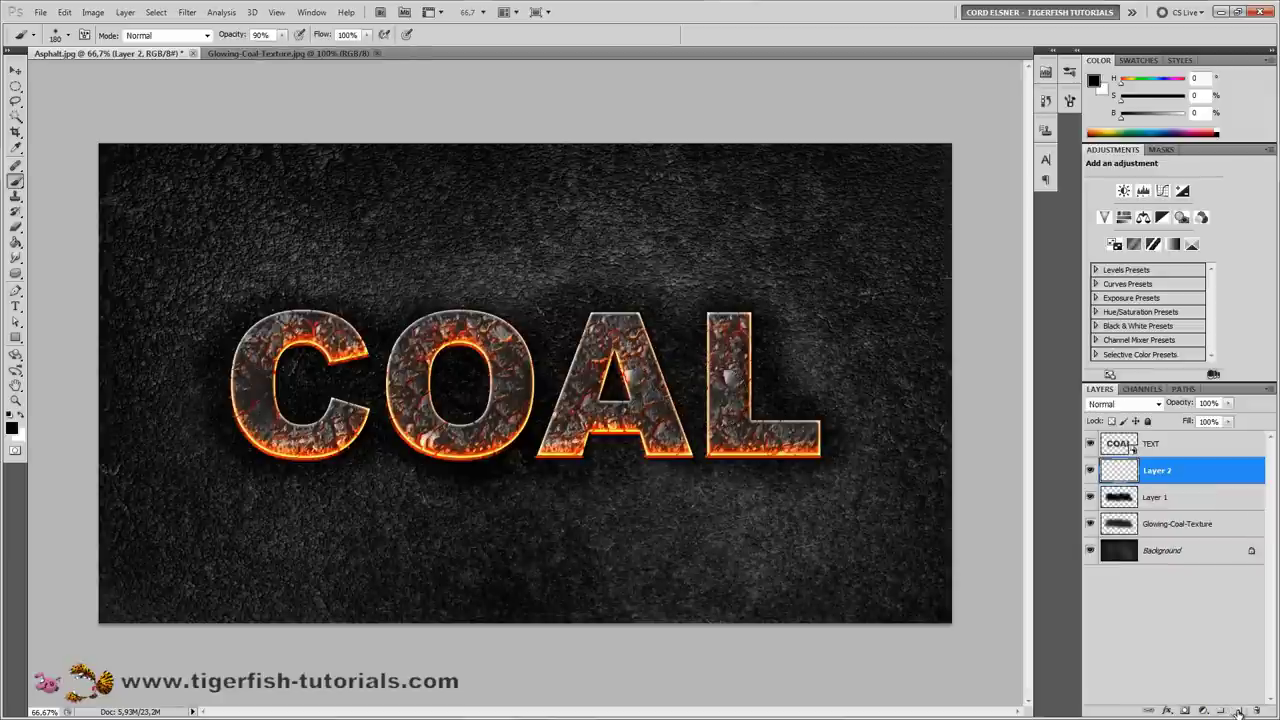
double_click(1157, 471)
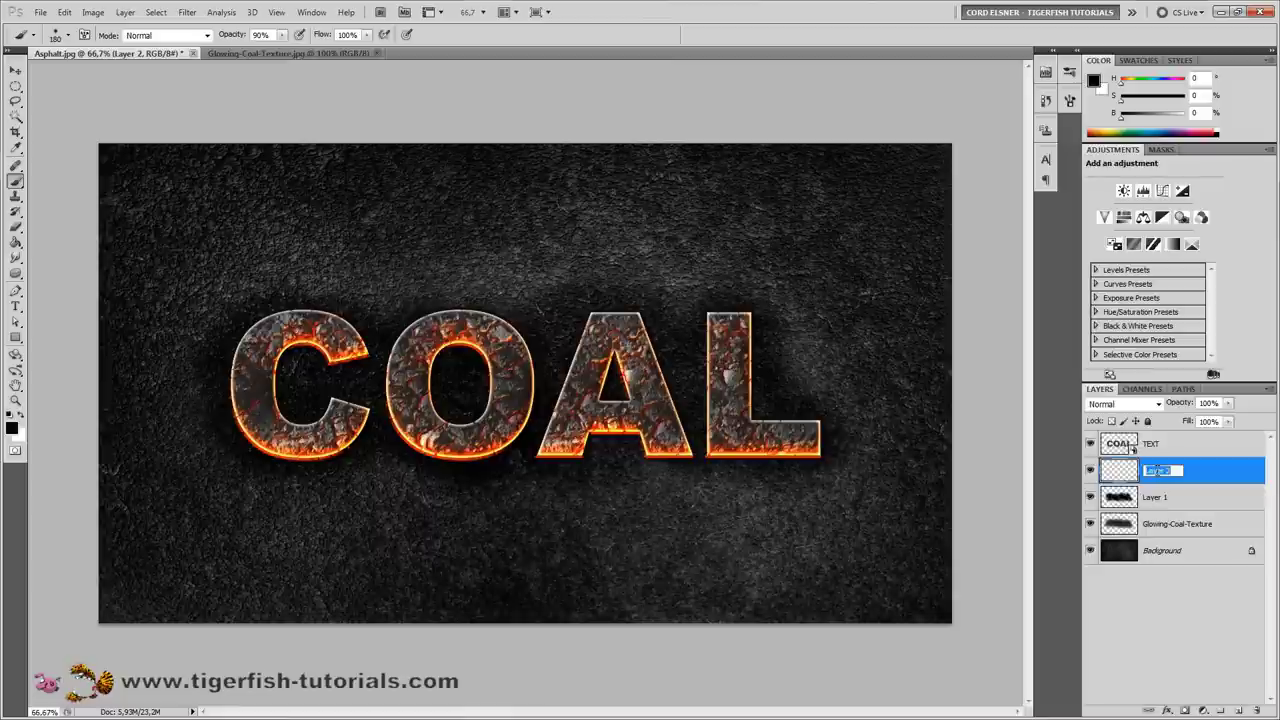
text(G)
text(range Highlights)
key(Return)
Step: Rename Layer 1 as Shadow and make the Orange Highlights layer active
double_click(1157, 497)
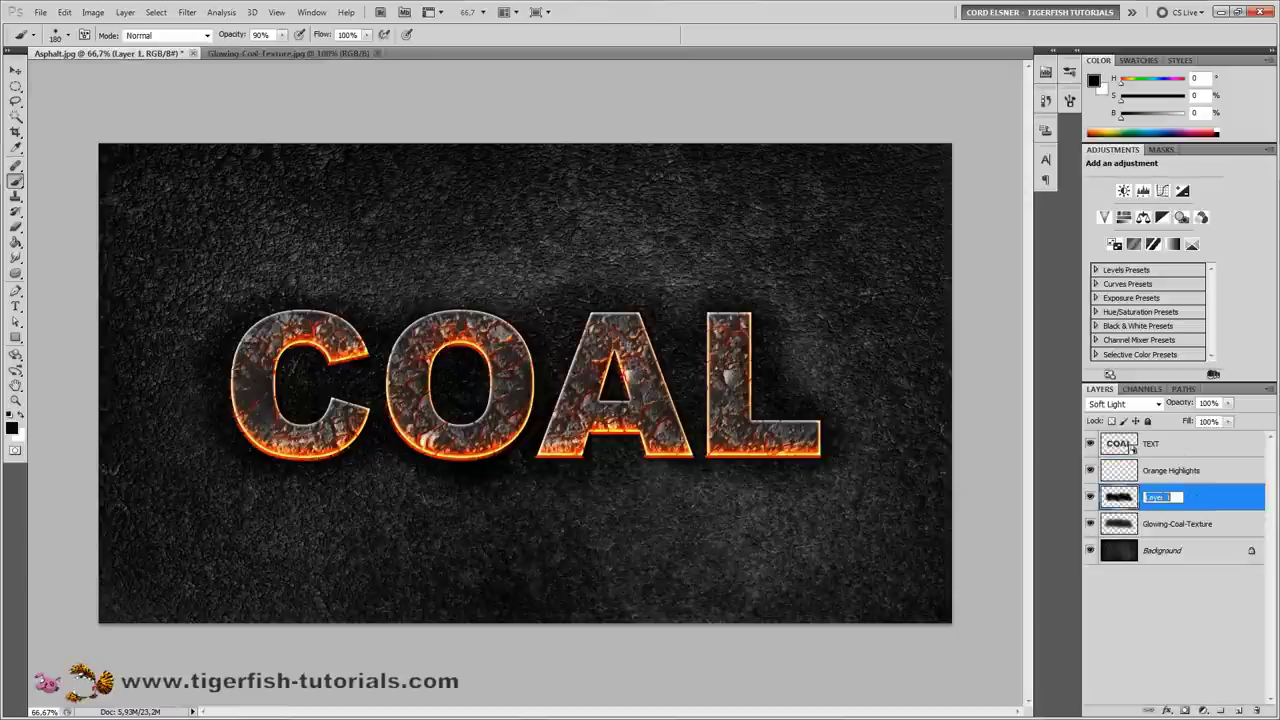
text(Shadow)
key(Return)
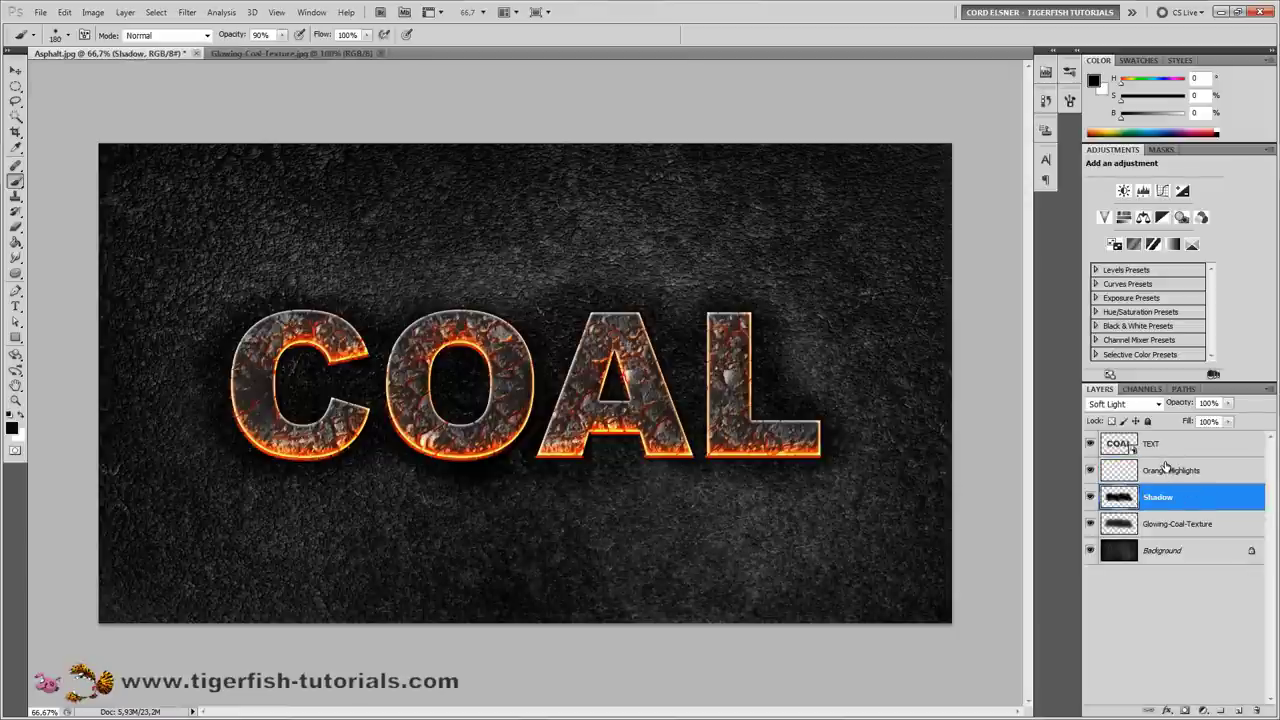
click(1165, 470)
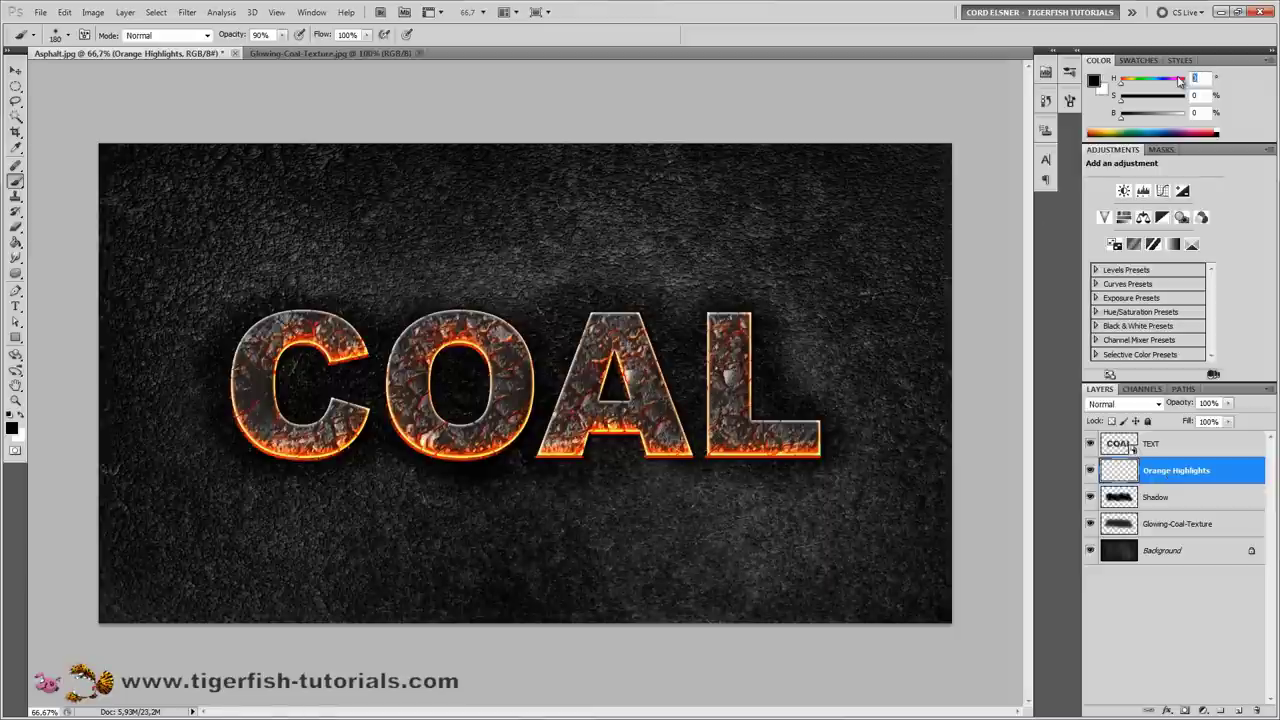
Step: Set the foreground colour to a bright orange-red with hue 10°, saturation 95% and brightness 90%
text(0)
key(Tab)
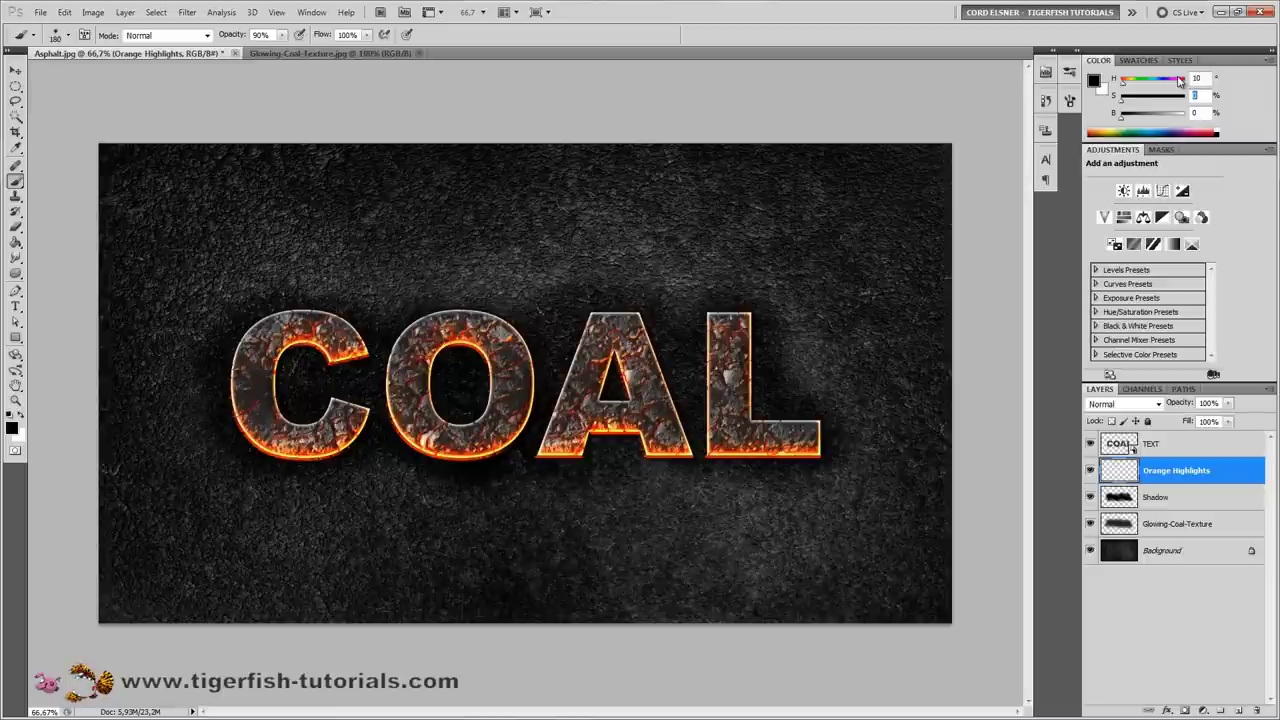
text(95)
text(0)
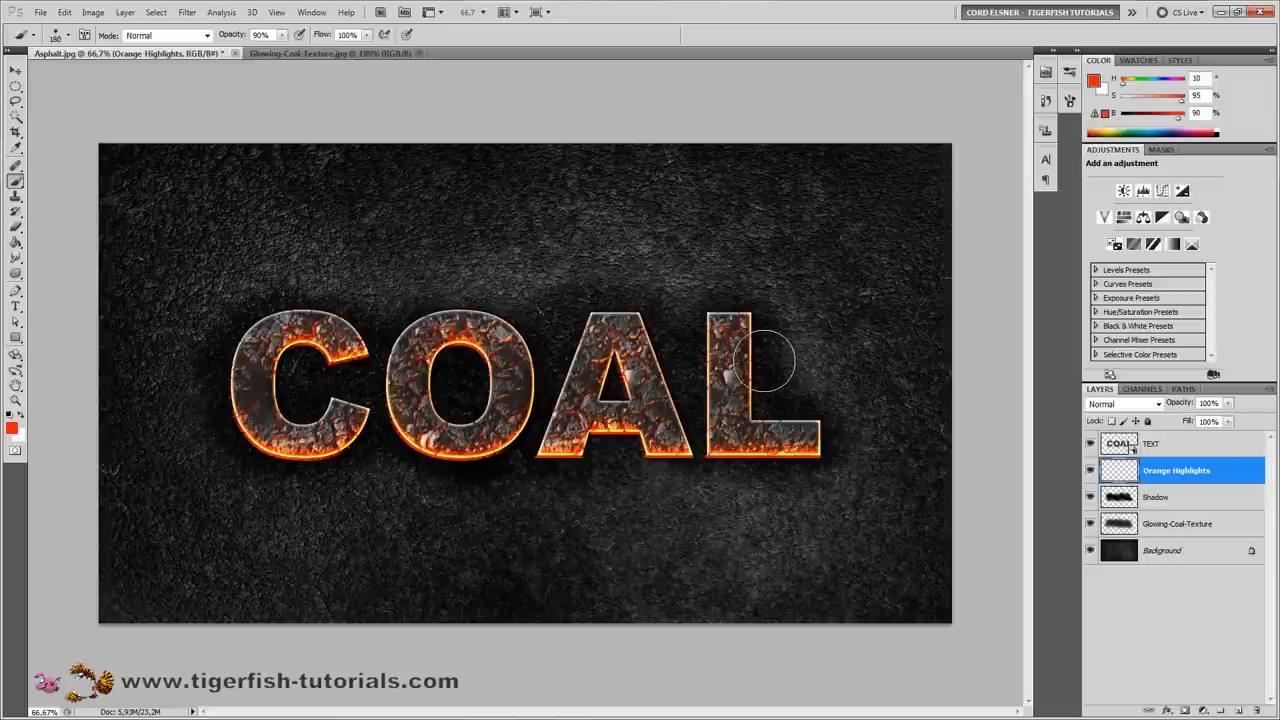
Step: Set the Orange Highlights layer's opacity to 30% and paint an orange glow around the COAL letters at 80% brush opacity
drag(777, 343, 740, 366)
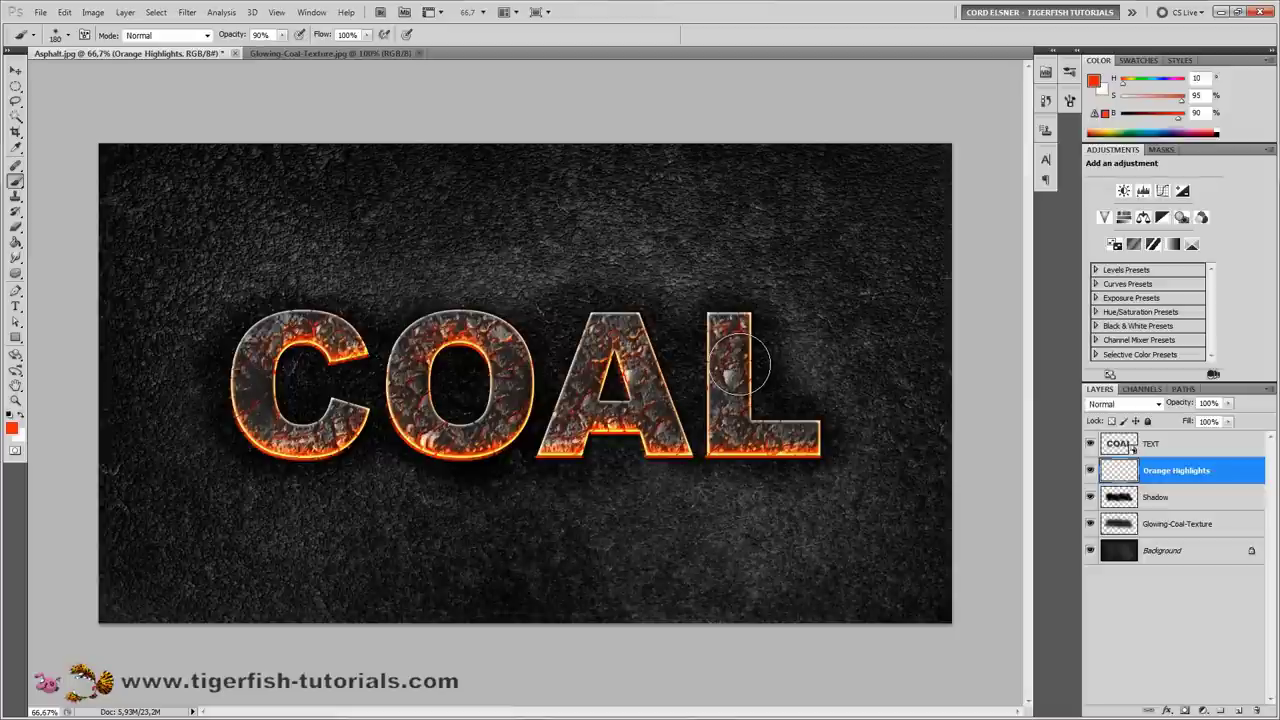
click(1166, 406)
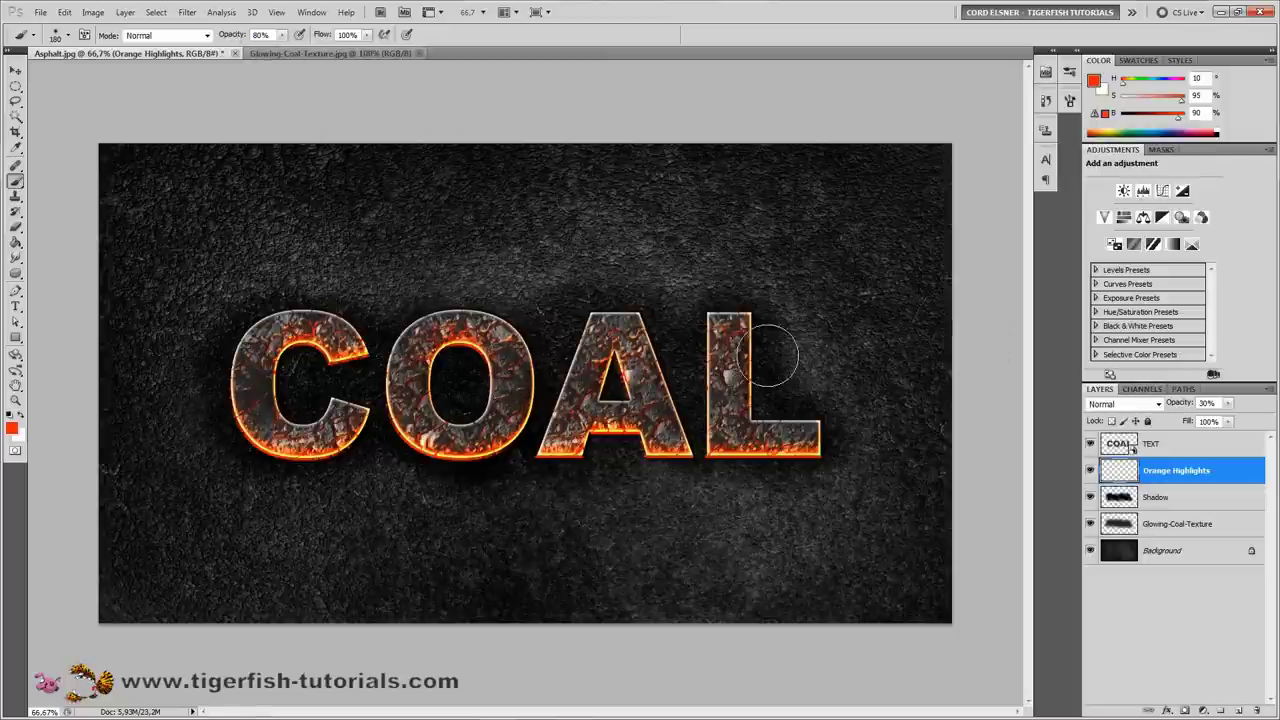
mouse_move(712, 345)
mouse_down()
mouse_move(712, 410)
mouse_move(748, 414)
mouse_move(746, 337)
mouse_move(730, 318)
mouse_up()
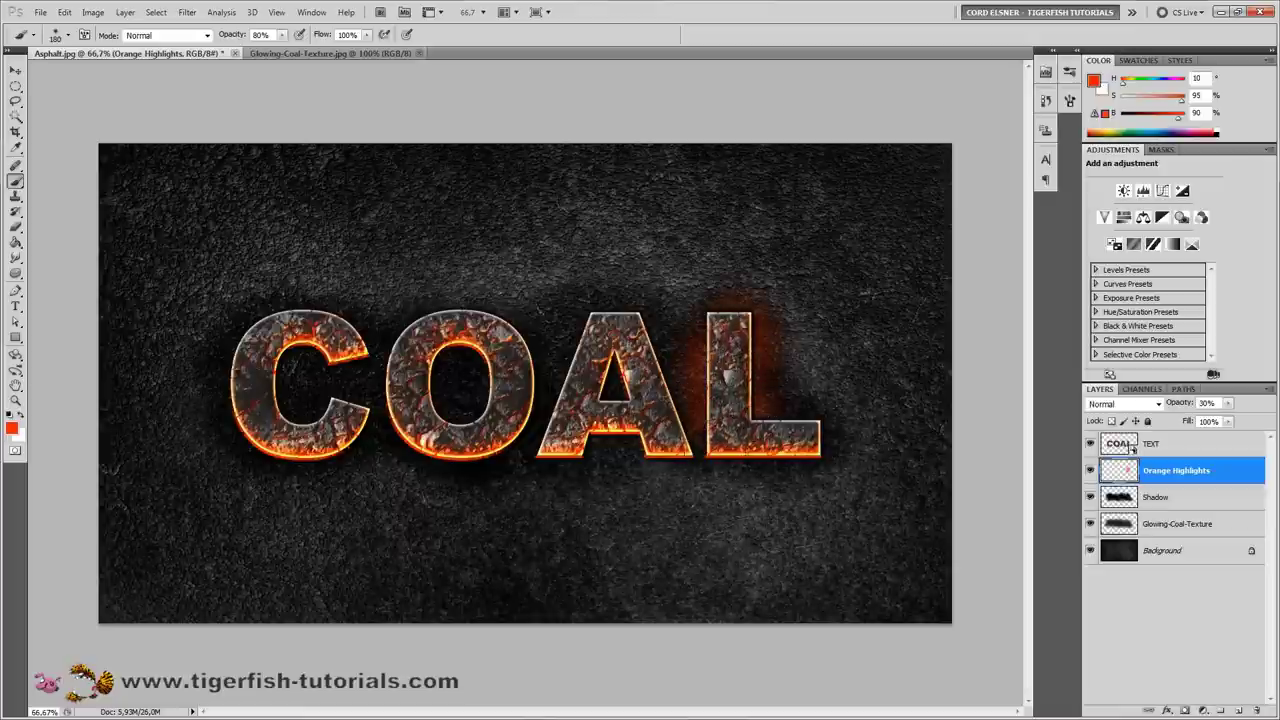
drag(660, 455, 532, 462)
mouse_move(612, 380)
mouse_down()
mouse_move(610, 392)
mouse_move(550, 395)
mouse_move(505, 430)
mouse_move(437, 445)
mouse_move(396, 435)
mouse_move(440, 362)
mouse_move(478, 360)
mouse_move(335, 445)
mouse_move(275, 445)
mouse_move(235, 420)
mouse_move(271, 369)
mouse_move(355, 360)
mouse_move(318, 385)
mouse_move(248, 330)
mouse_move(490, 385)
mouse_move(495, 330)
mouse_move(657, 297)
mouse_move(665, 315)
mouse_up()
mouse_move(860, 528)
mouse_down()
mouse_move(820, 463)
mouse_move(871, 486)
mouse_up()
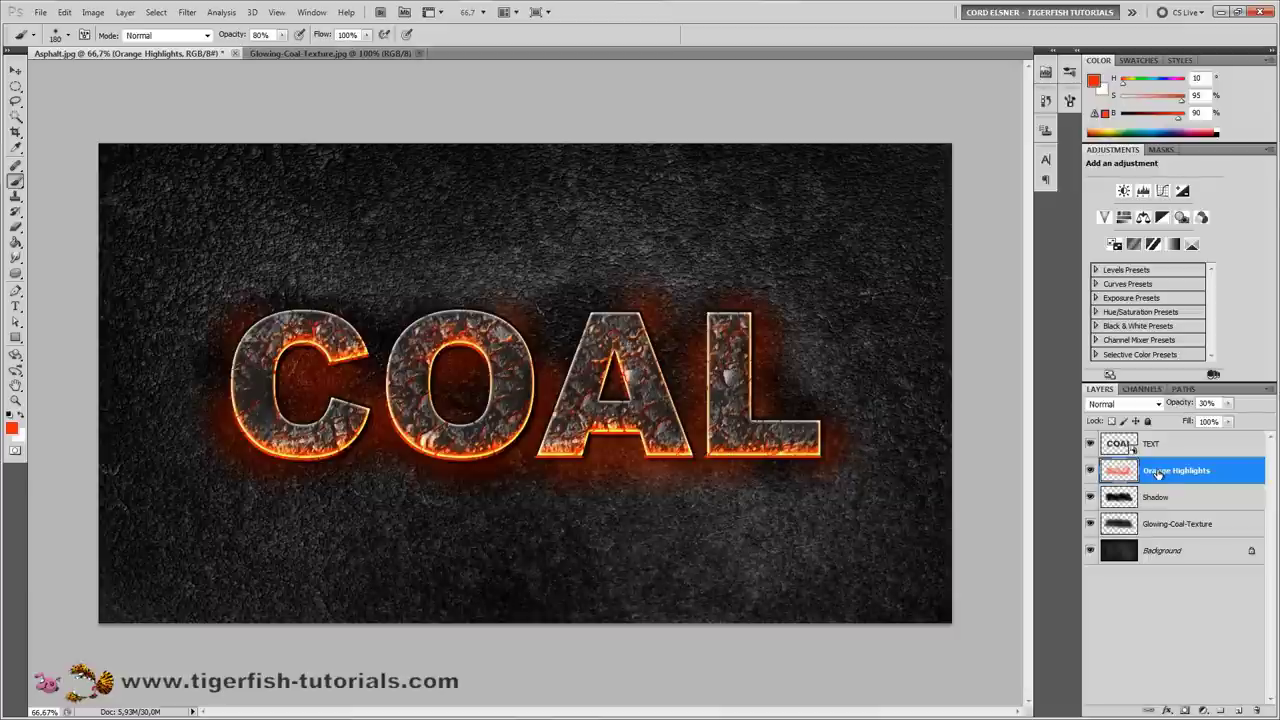
Step: Apply a Gaussian Blur with a 30-pixel radius to the Orange Highlights layer and set its blend mode to Linear Dodge (Add)
click(185, 13)
mouse_move(212, 136)
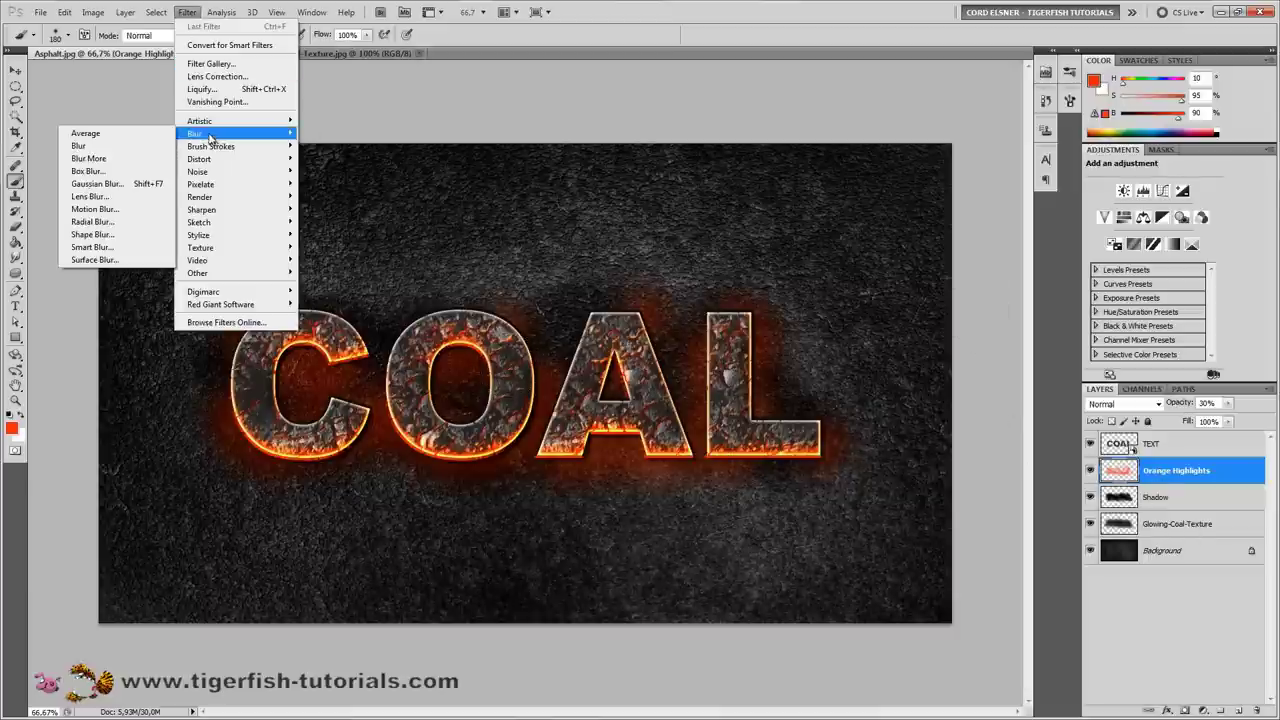
click(106, 186)
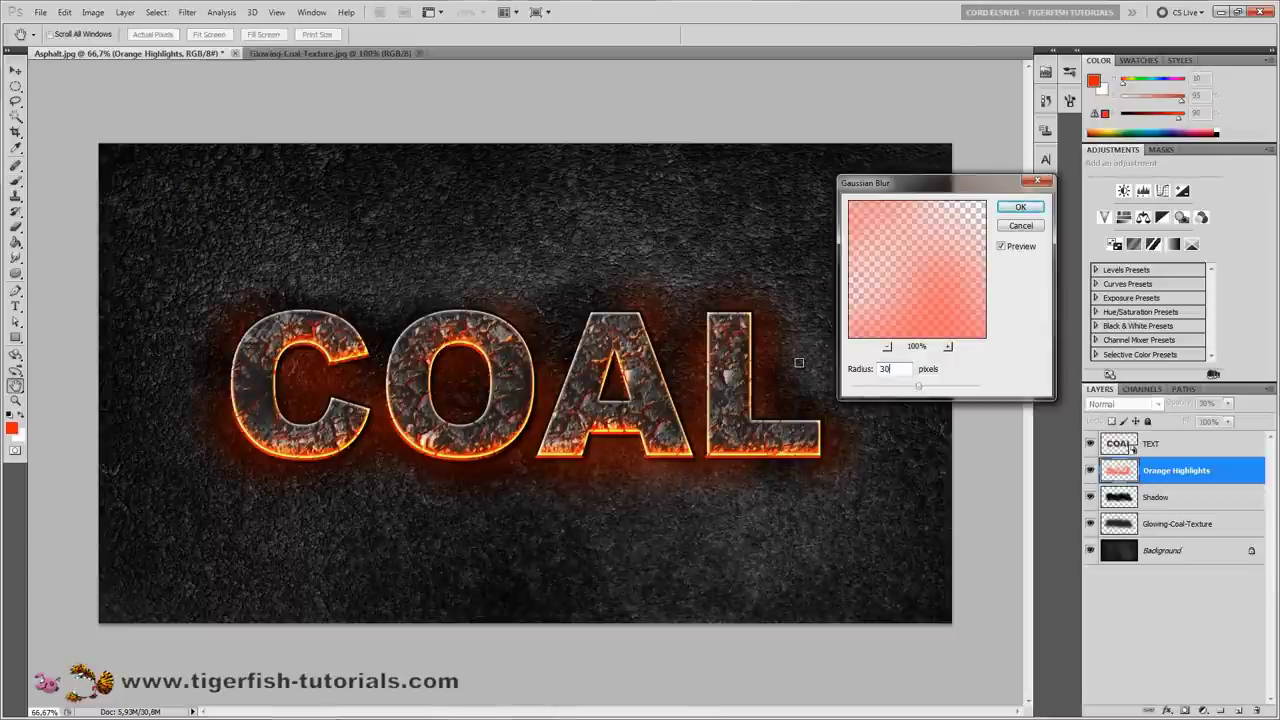
click(1019, 209)
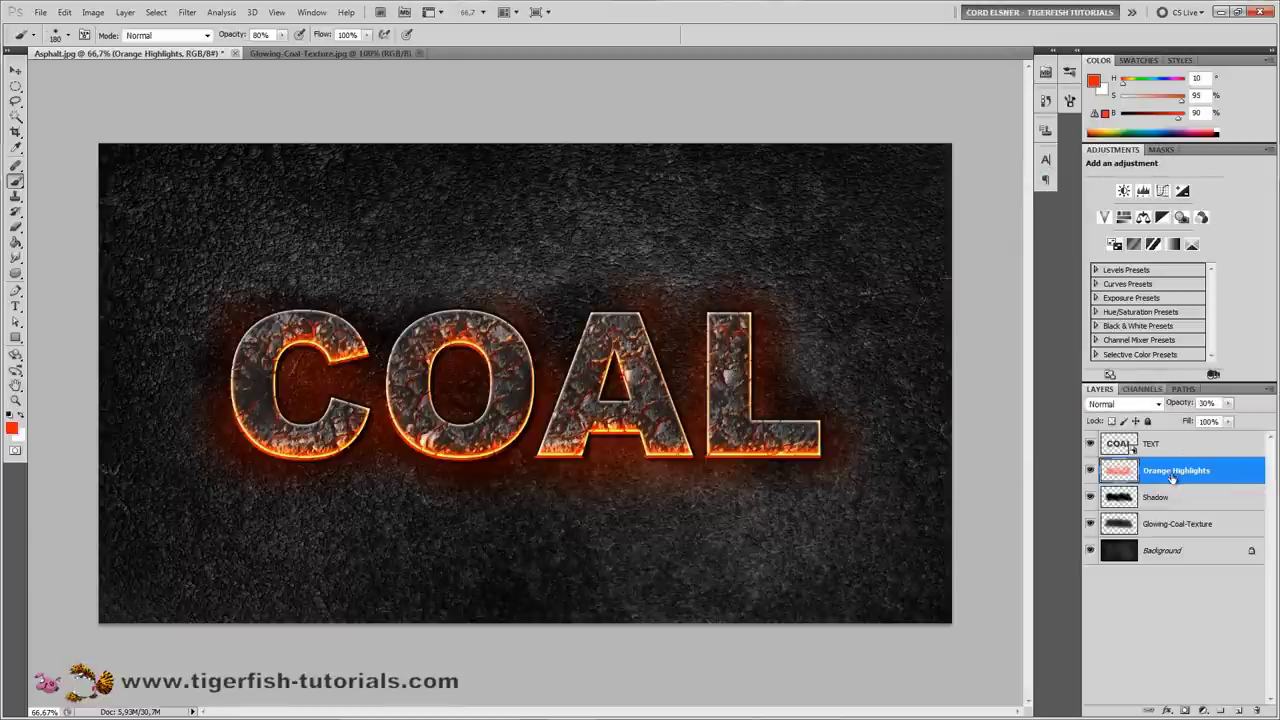
click(1158, 404)
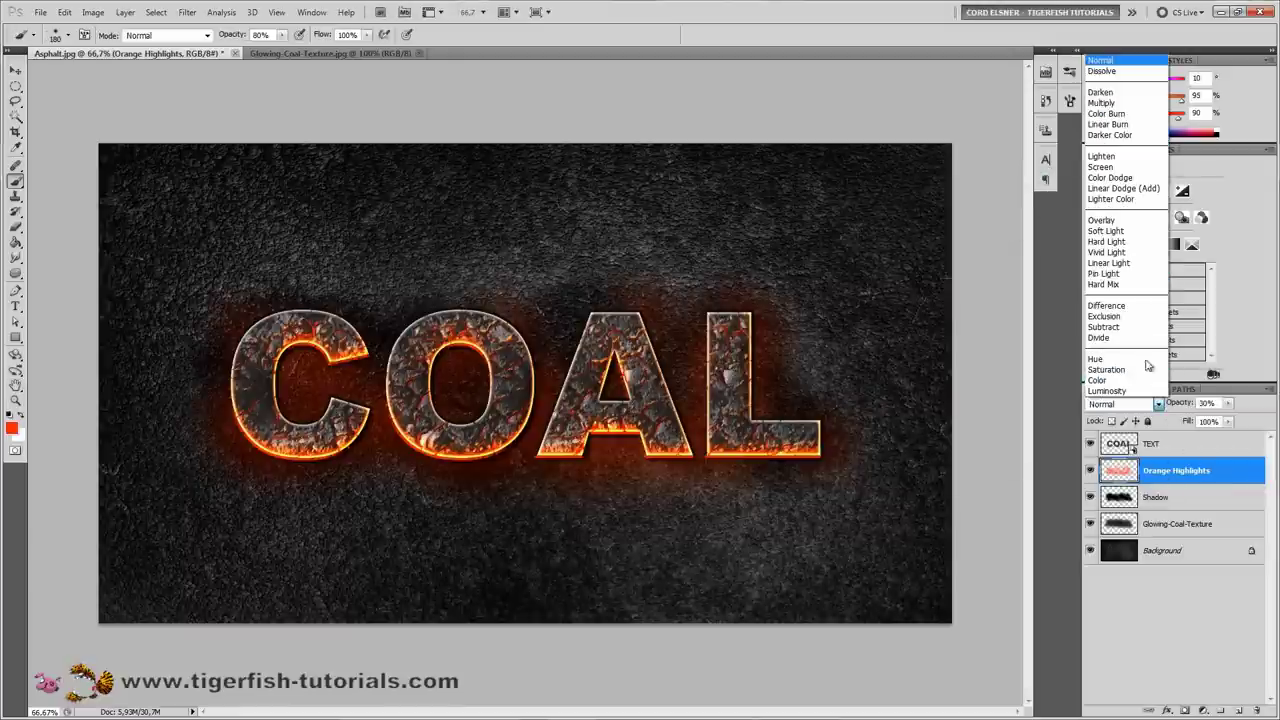
click(1124, 188)
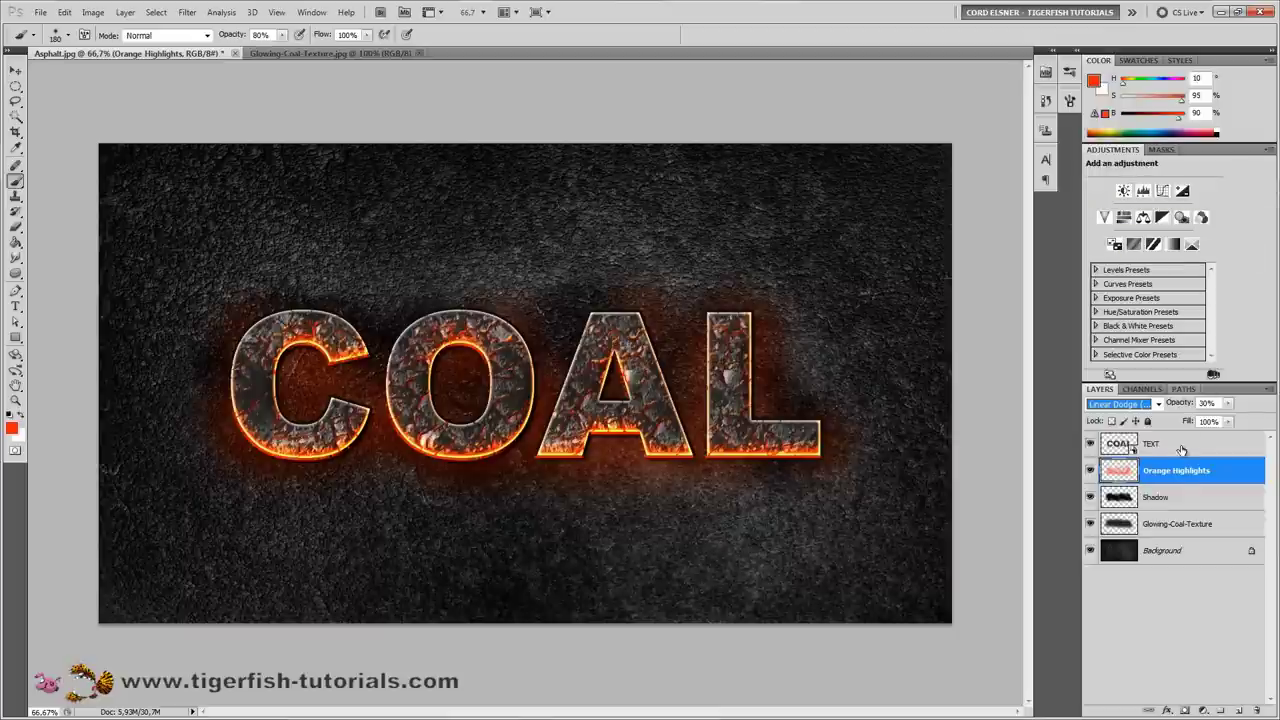
Step: Duplicate the TEXT layer as Smudged Text and rasterize the duplicate
click(1181, 449)
right_click(1184, 451)
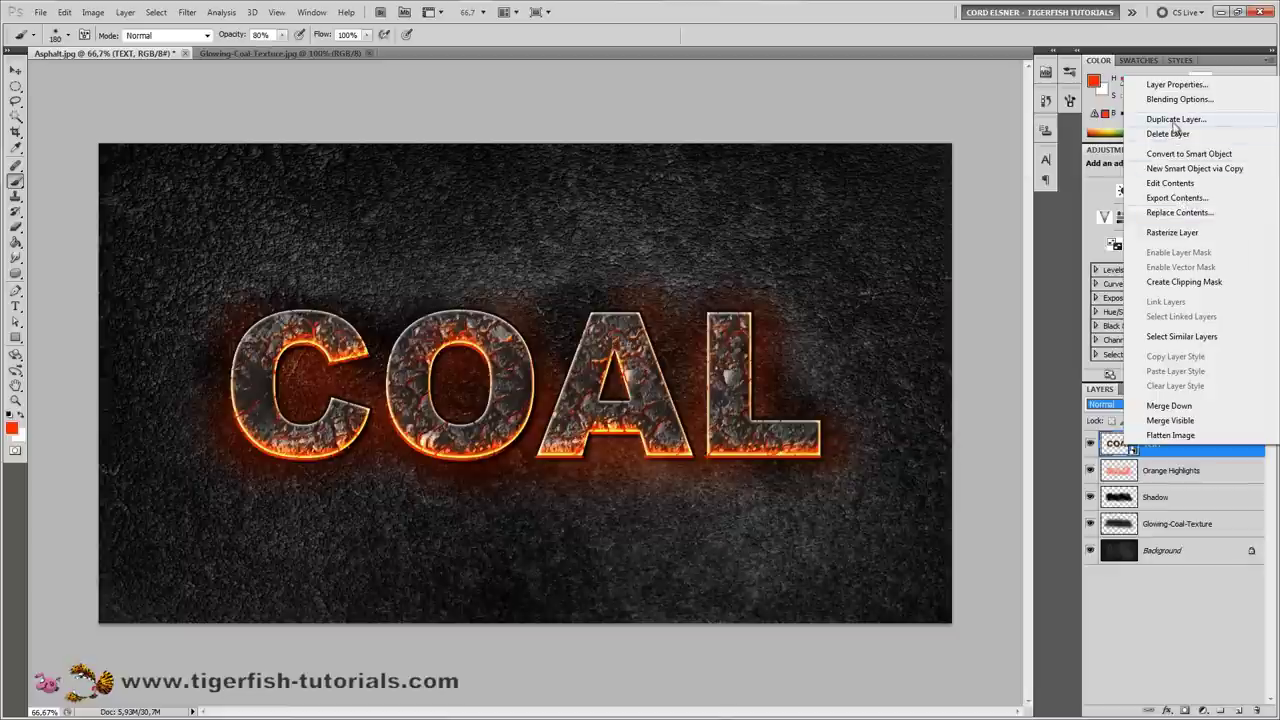
click(1174, 120)
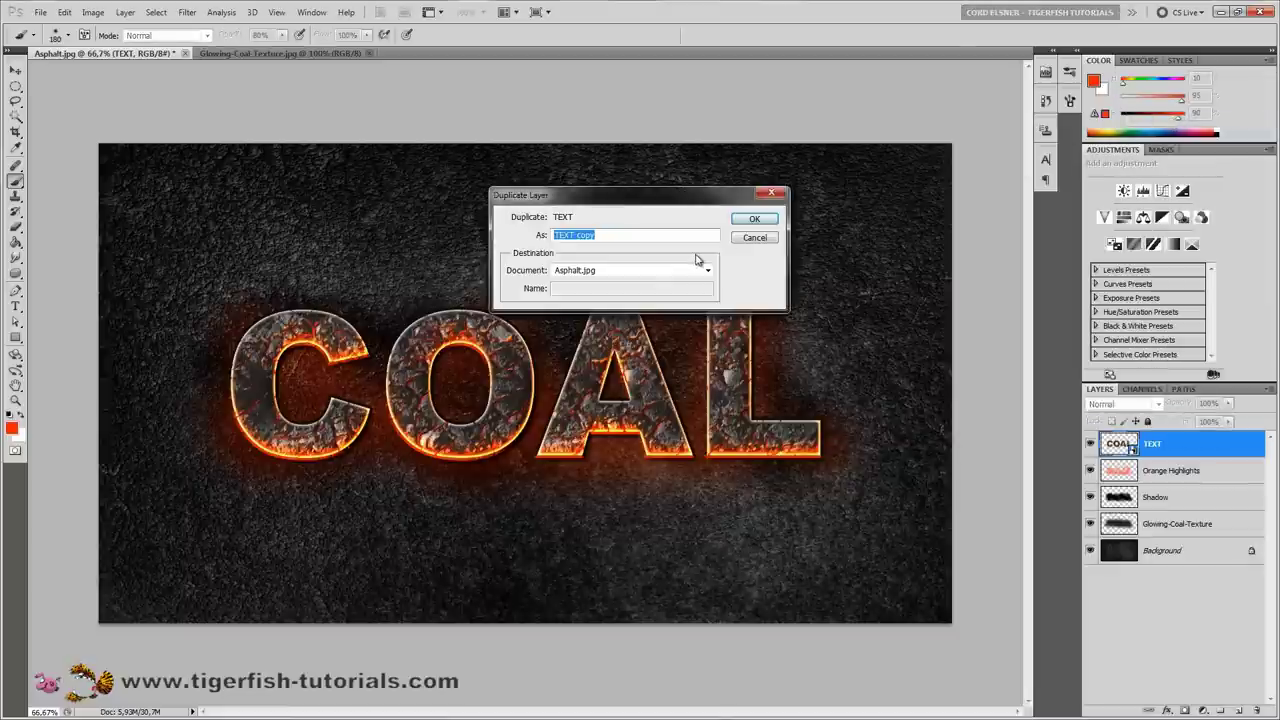
text(TEXT MUD)
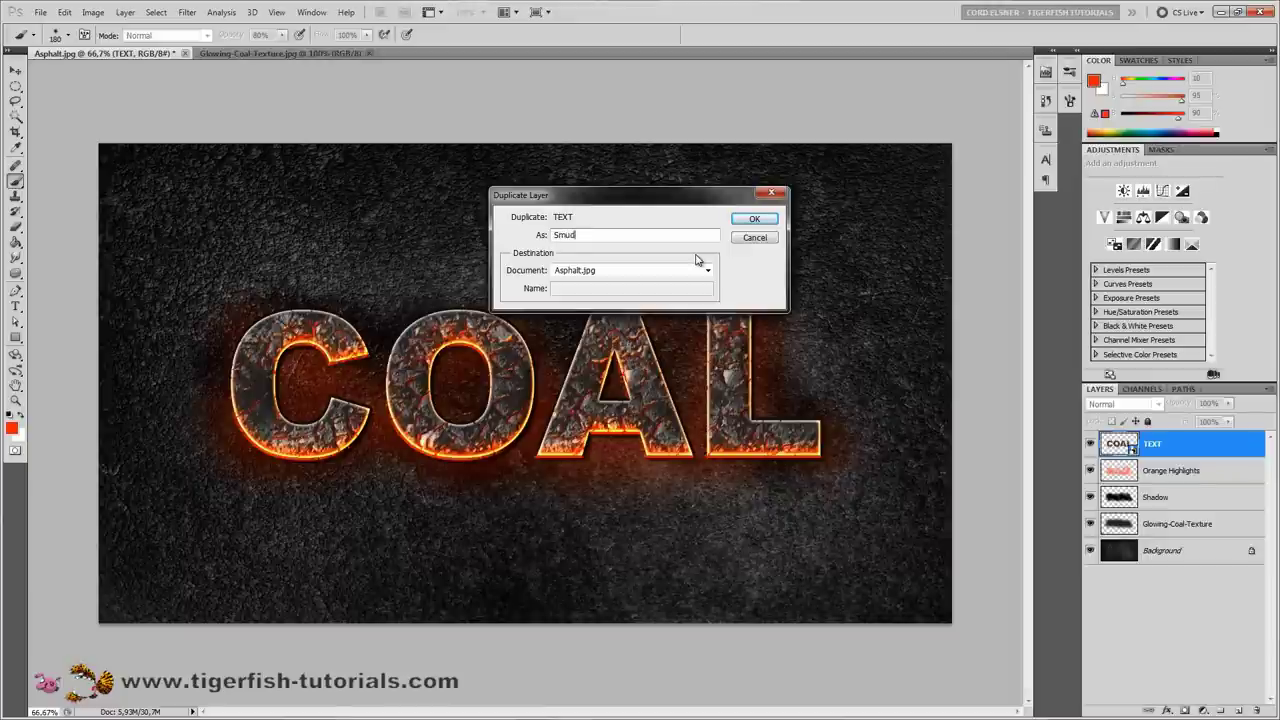
text(ged Text)
key(Return)
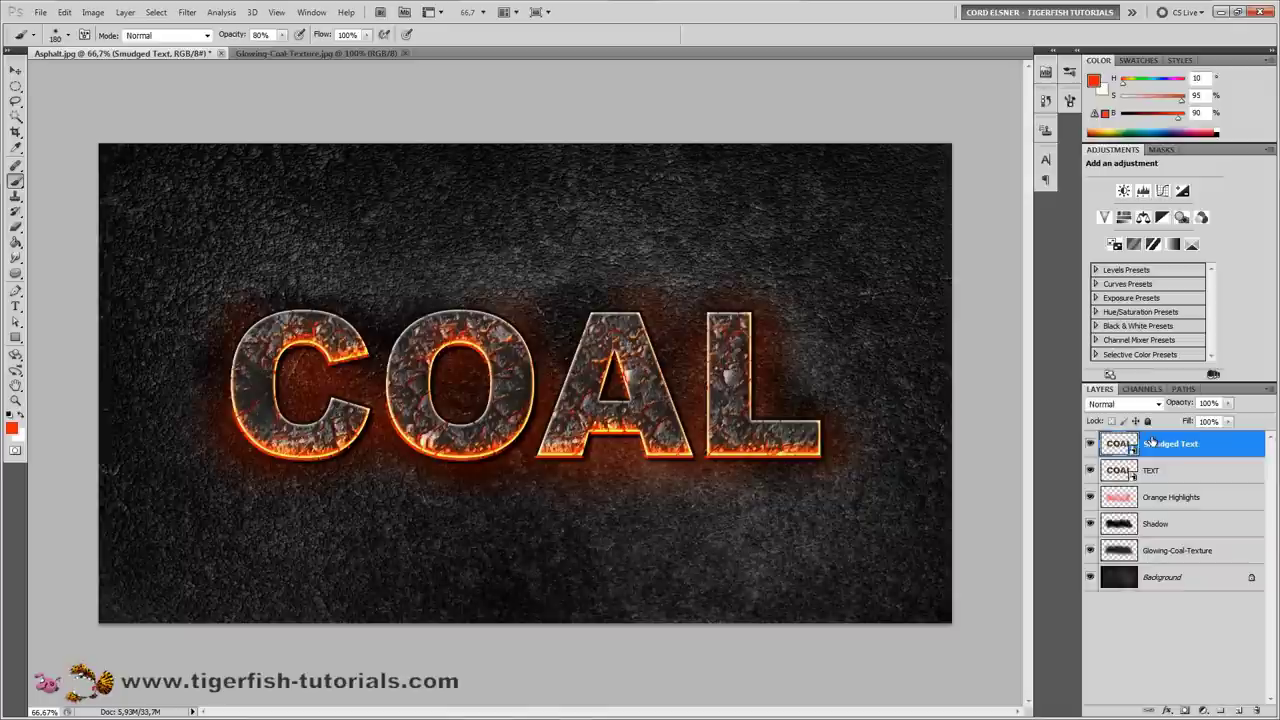
right_click(1152, 441)
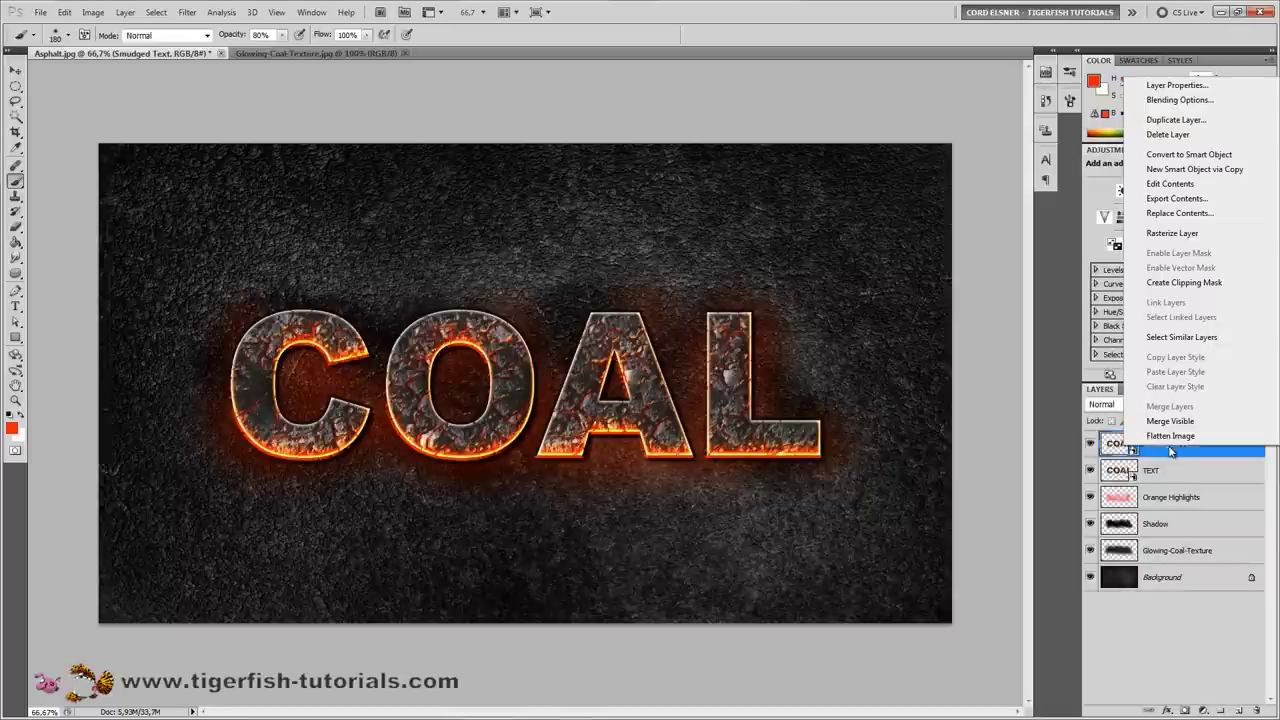
click(1170, 235)
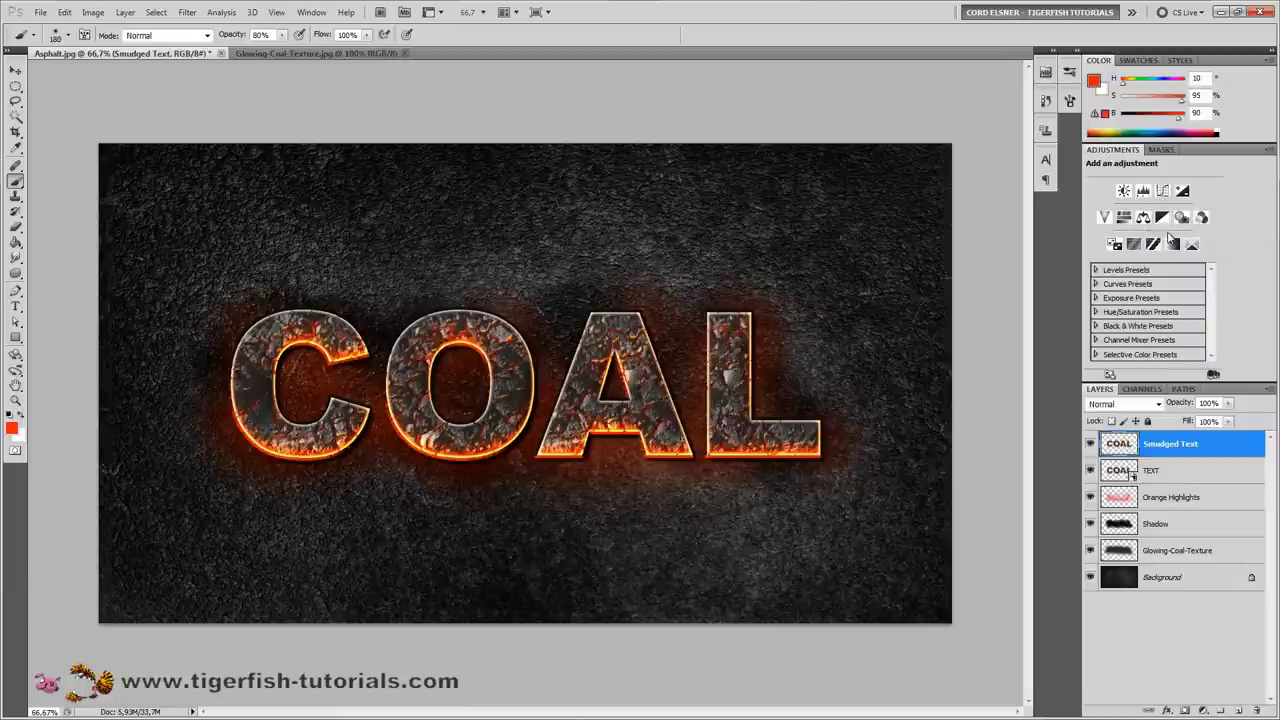
Step: Set up the Smudge tool with an 80 px brush, 0% hardness and 30% strength
click(14, 260)
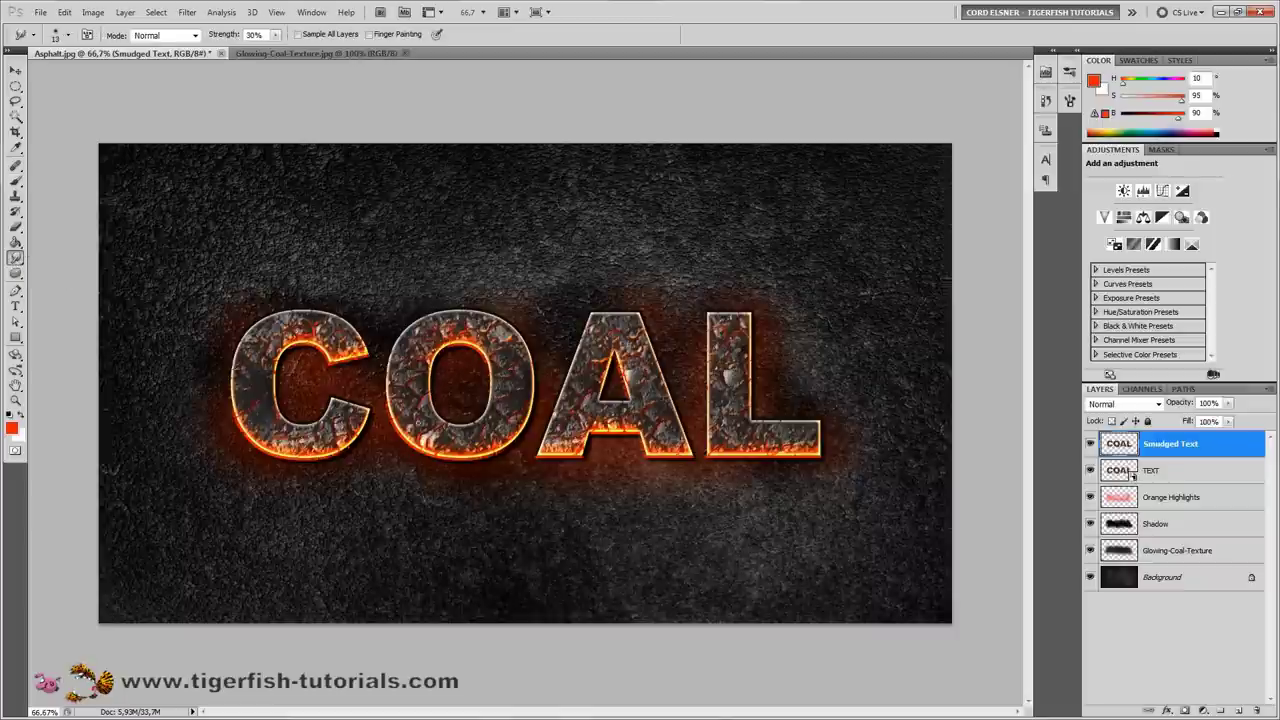
right_click(565, 458)
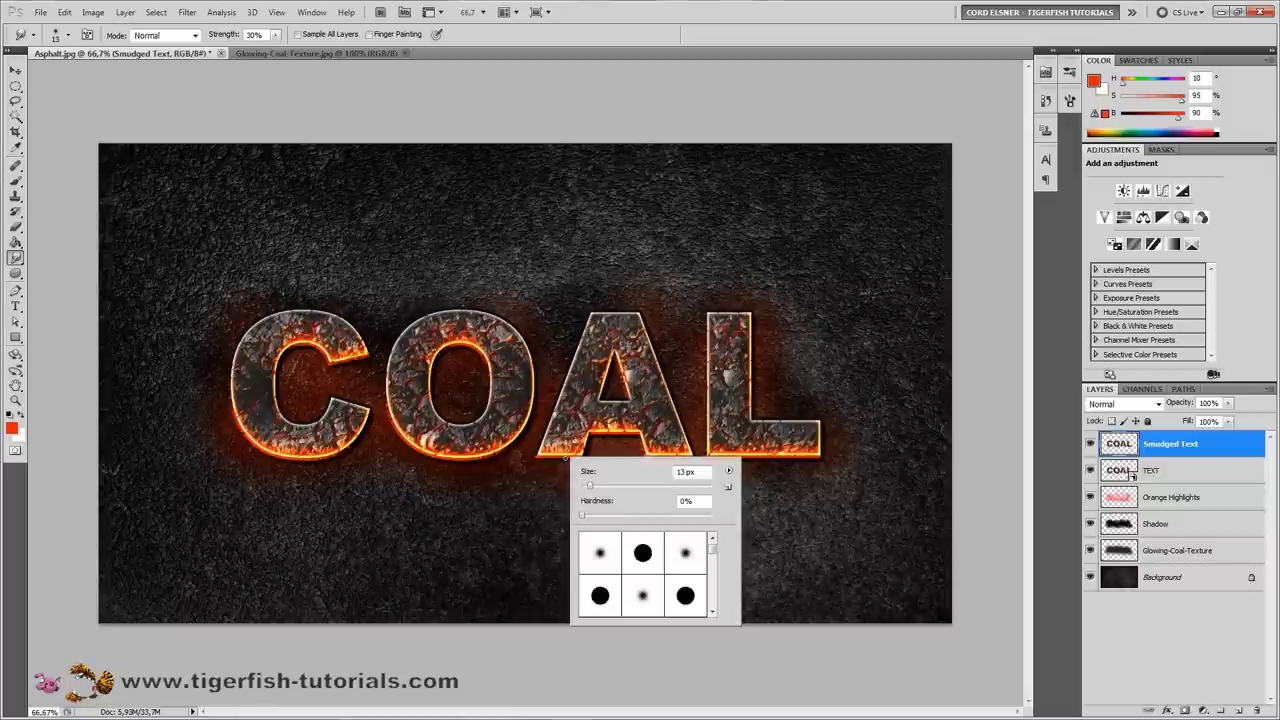
click(703, 470)
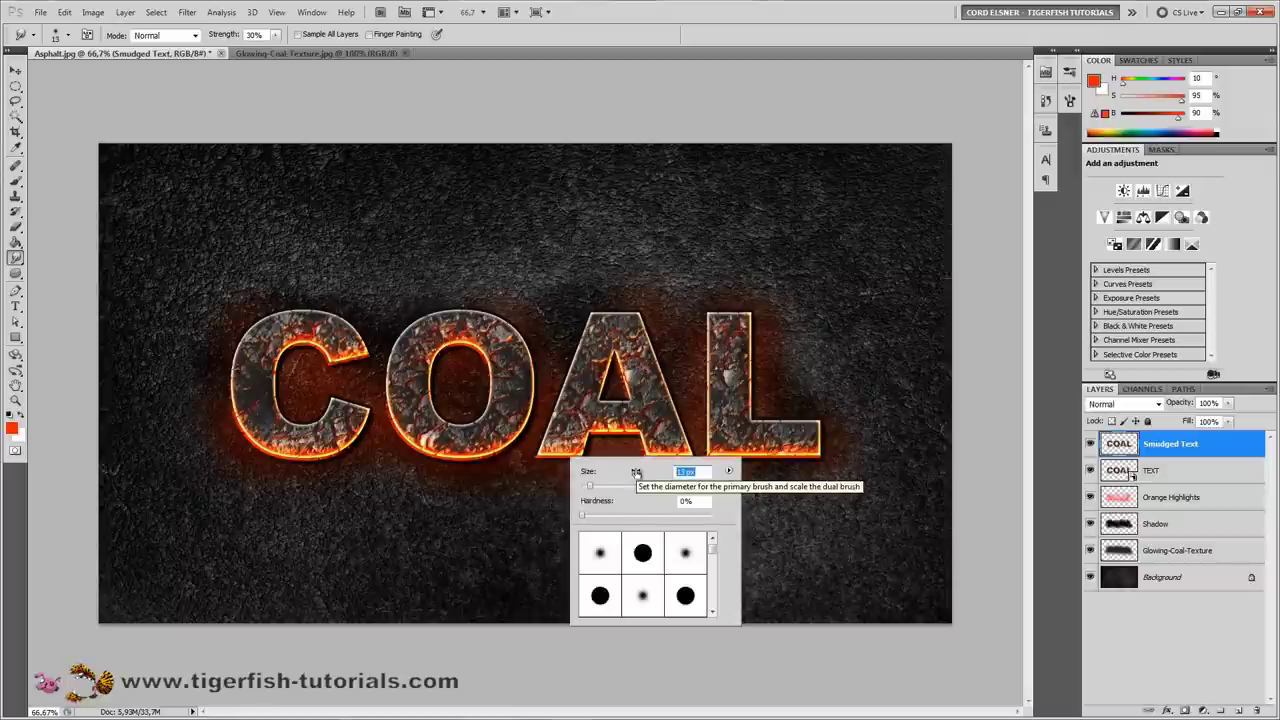
text(100)
key(Return)
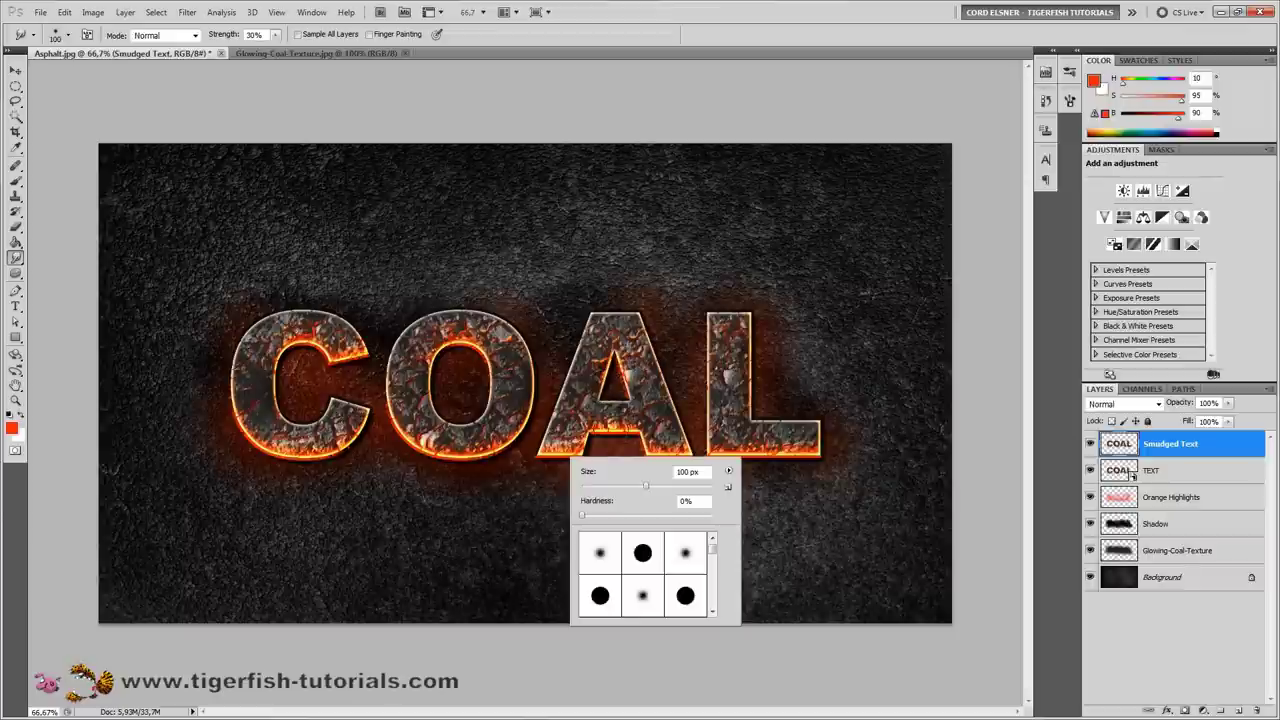
click(695, 473)
text(80)
key(Return)
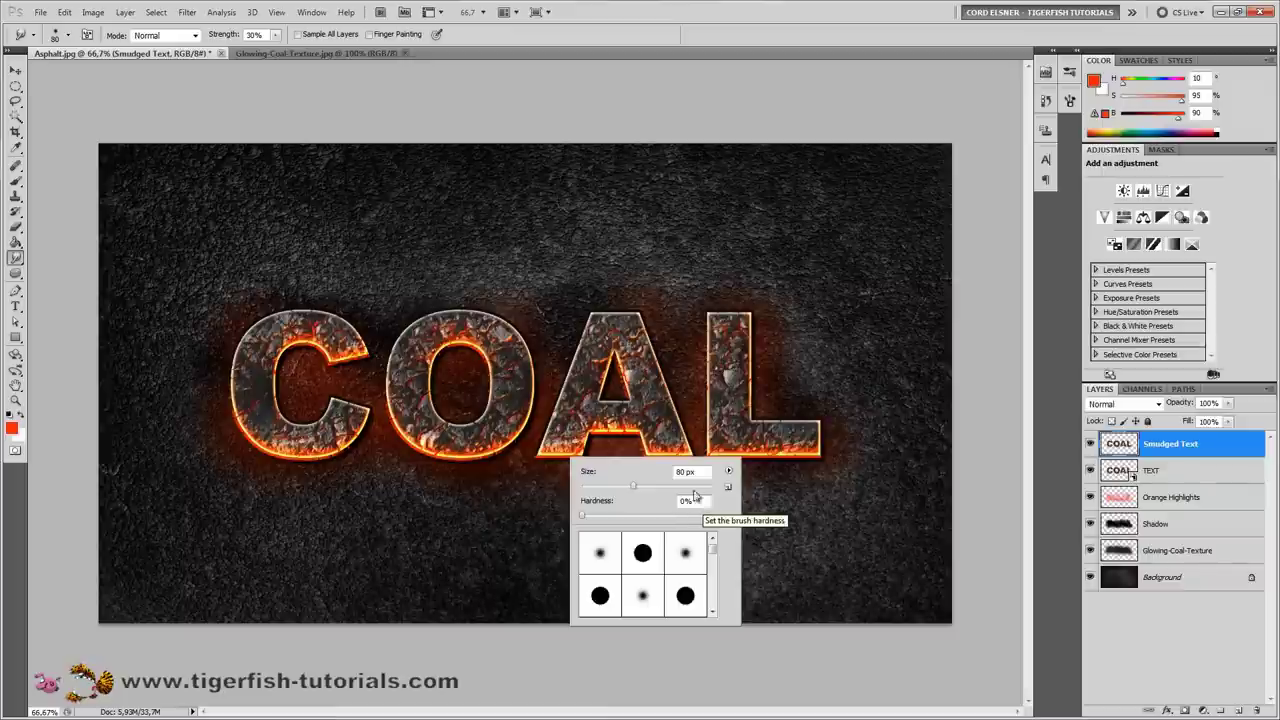
click(256, 35)
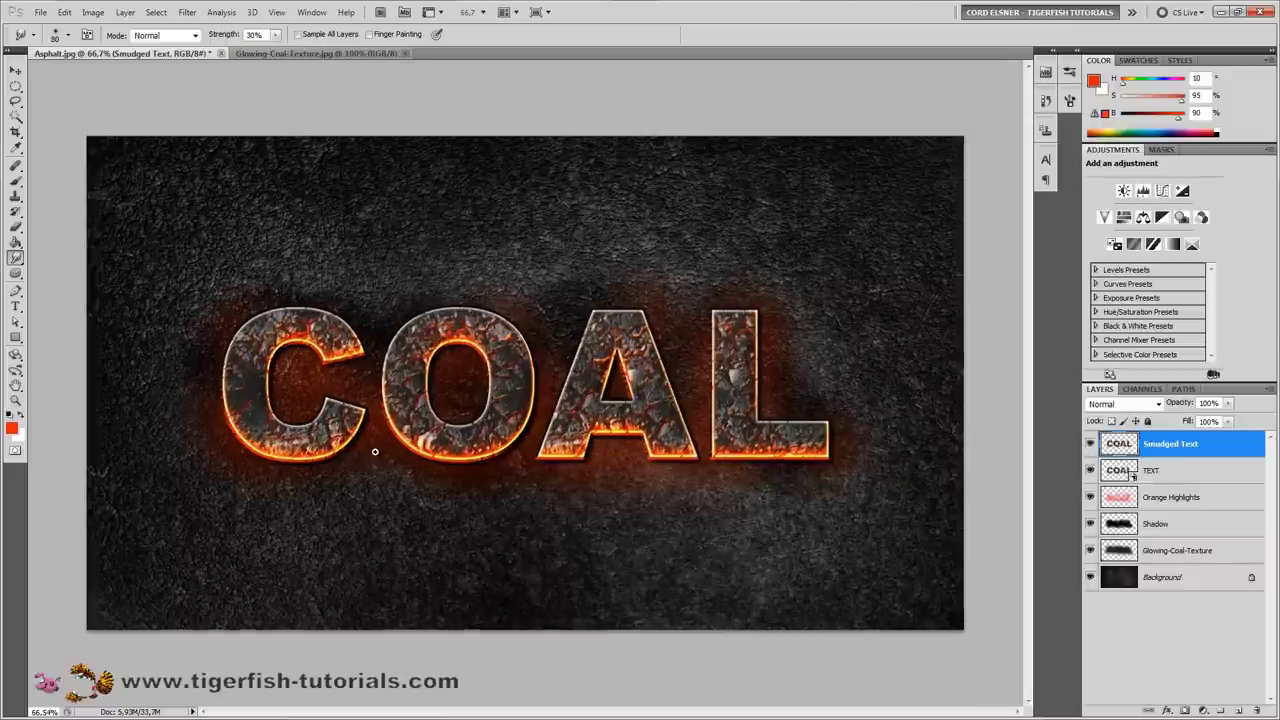
Step: Smudge the glowing edges and inner contours of all four COAL letters on the Smudged Text layer, and switch to the Move tool
scroll(375, 452, up, 5)
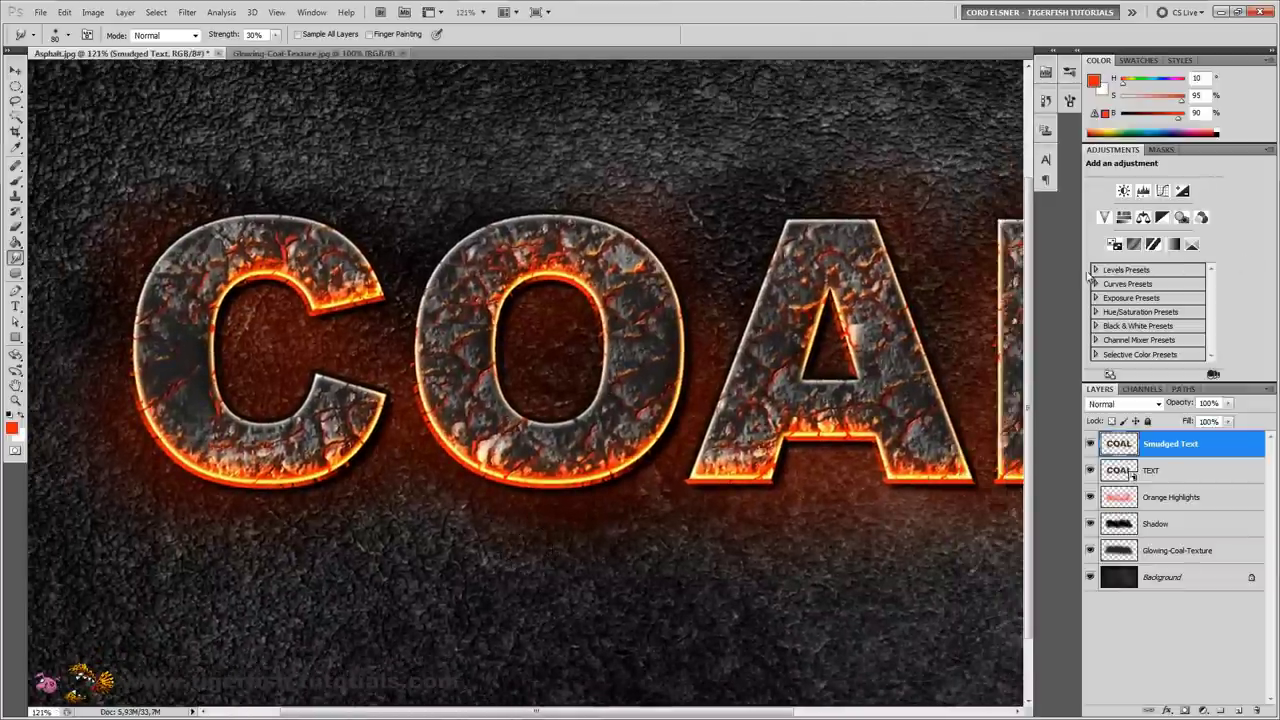
mouse_move(140, 405)
mouse_down()
mouse_move(172, 445)
mouse_move(218, 475)
mouse_move(310, 473)
mouse_move(375, 445)
mouse_move(375, 408)
mouse_up()
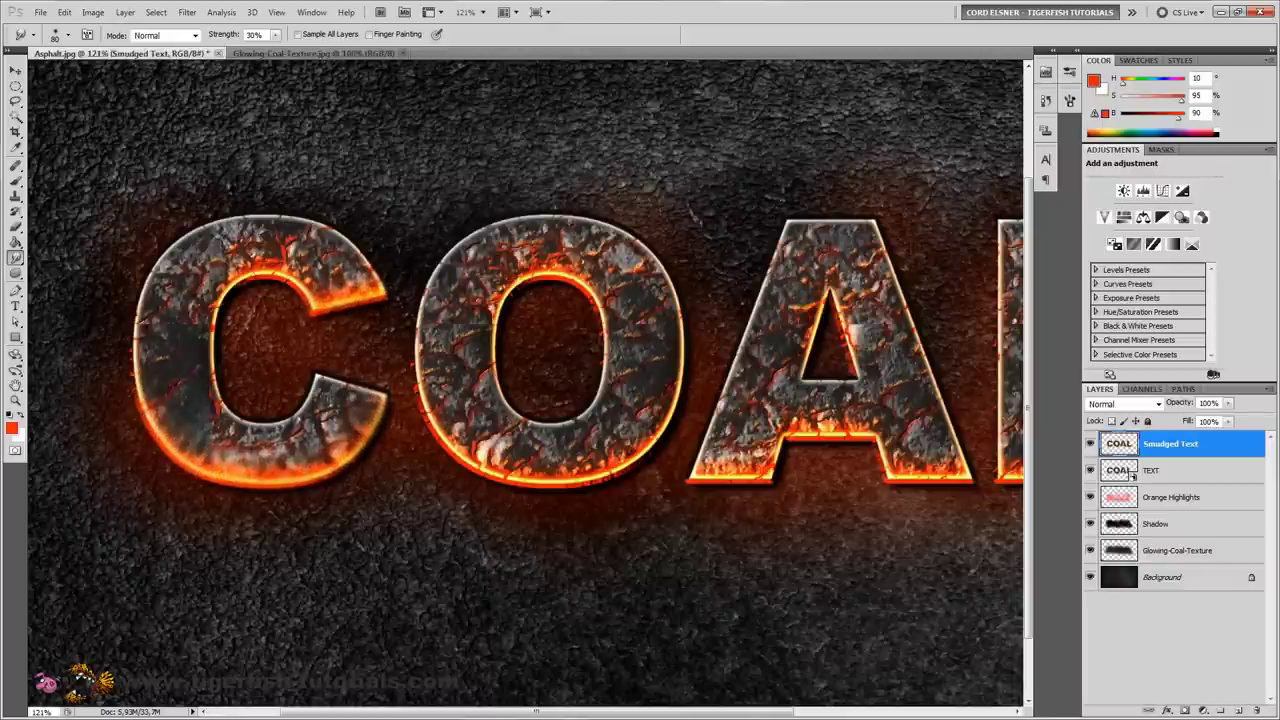
mouse_move(212, 305)
mouse_down()
mouse_move(222, 280)
mouse_move(305, 262)
mouse_up()
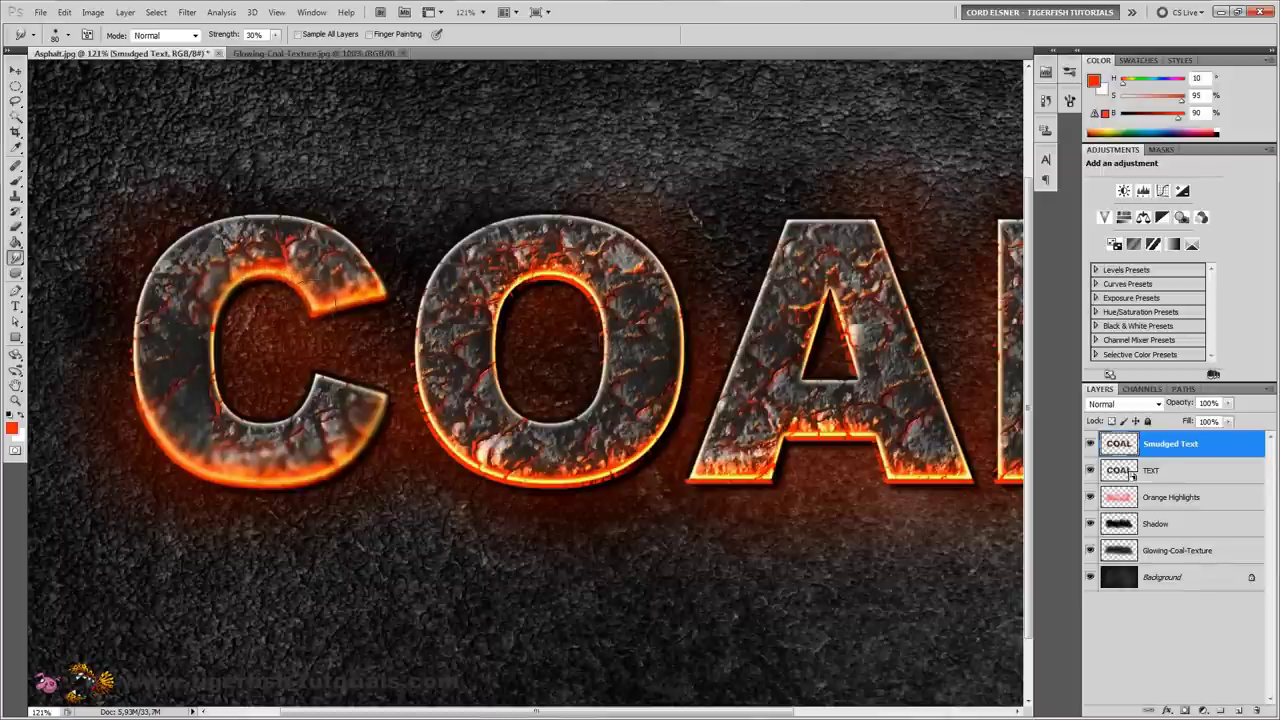
drag(191, 323, 213, 362)
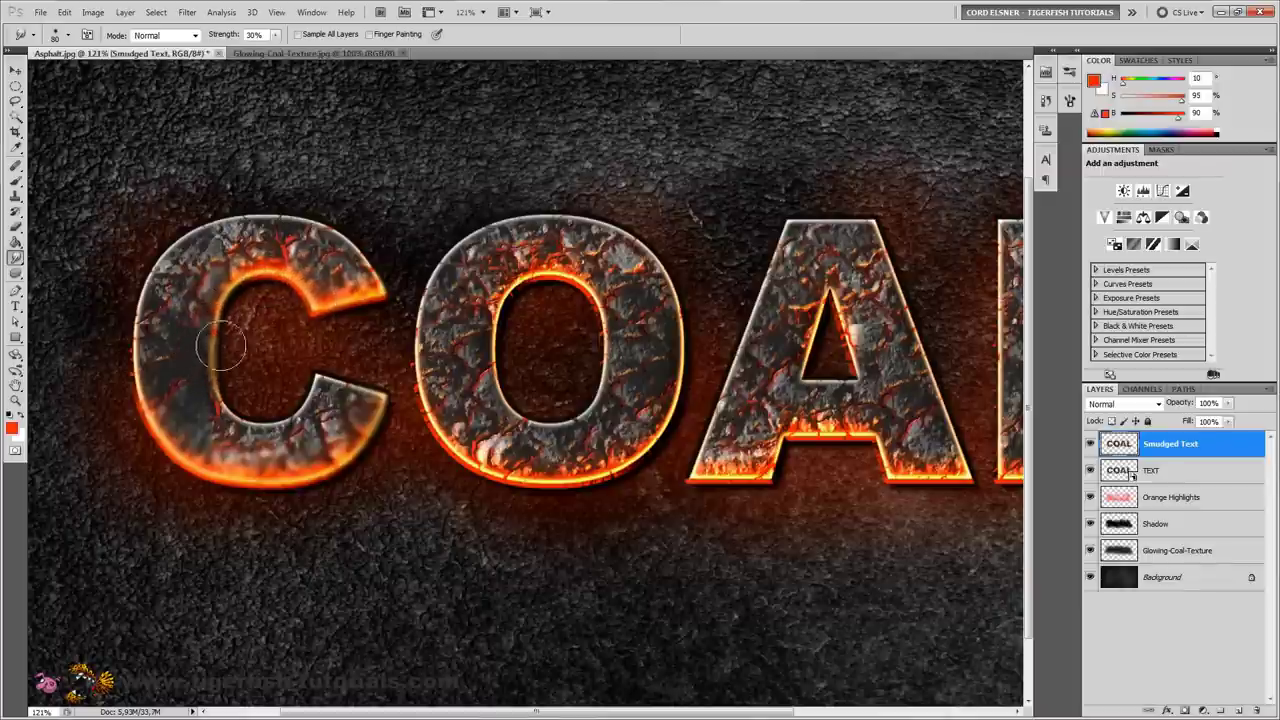
mouse_move(520, 270)
mouse_down()
mouse_move(527, 290)
mouse_move(585, 285)
mouse_move(595, 310)
mouse_move(485, 295)
mouse_move(505, 315)
mouse_move(440, 418)
mouse_move(470, 445)
mouse_move(548, 472)
mouse_move(615, 460)
mouse_move(660, 425)
mouse_move(672, 395)
mouse_move(600, 470)
mouse_move(485, 465)
mouse_up()
mouse_move(700, 462)
mouse_down()
mouse_move(765, 464)
mouse_move(845, 437)
mouse_move(890, 447)
mouse_move(932, 482)
mouse_move(975, 468)
mouse_up()
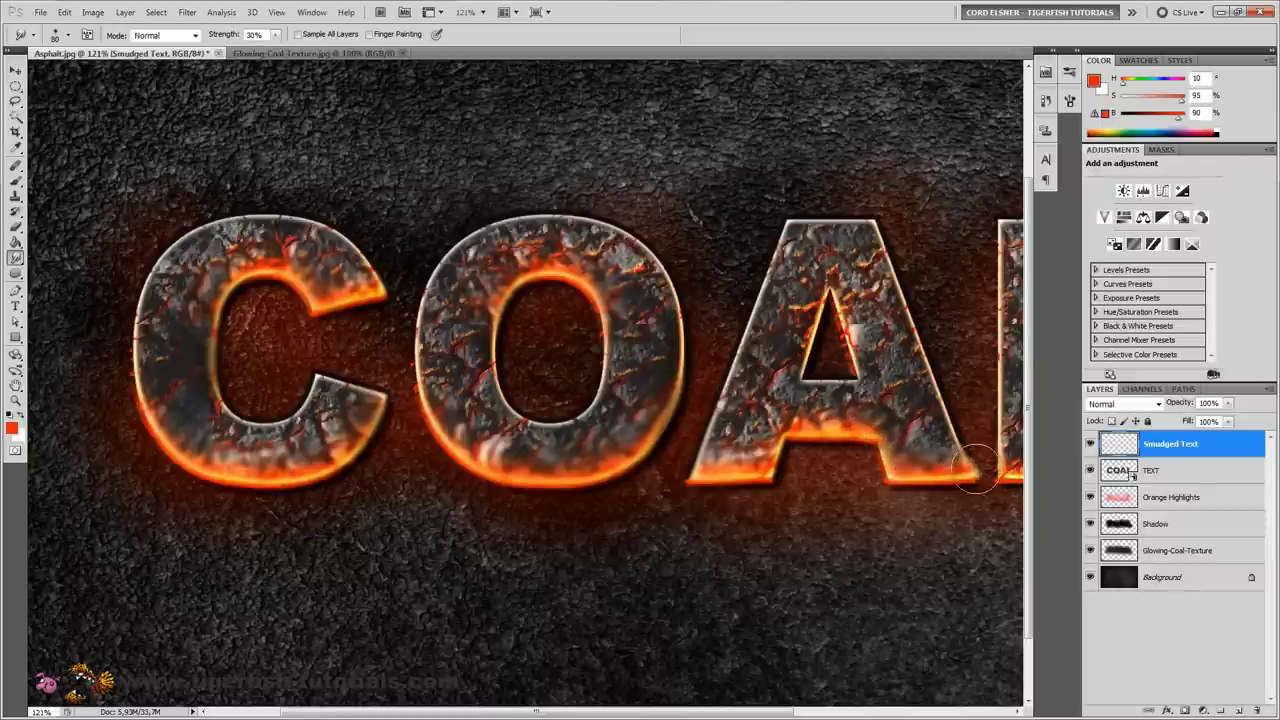
mouse_move(826, 344)
mouse_down()
mouse_move(822, 301)
mouse_move(855, 307)
mouse_move(856, 344)
mouse_move(882, 325)
mouse_move(755, 366)
mouse_move(790, 340)
mouse_up()
drag(693, 346, 363, 368)
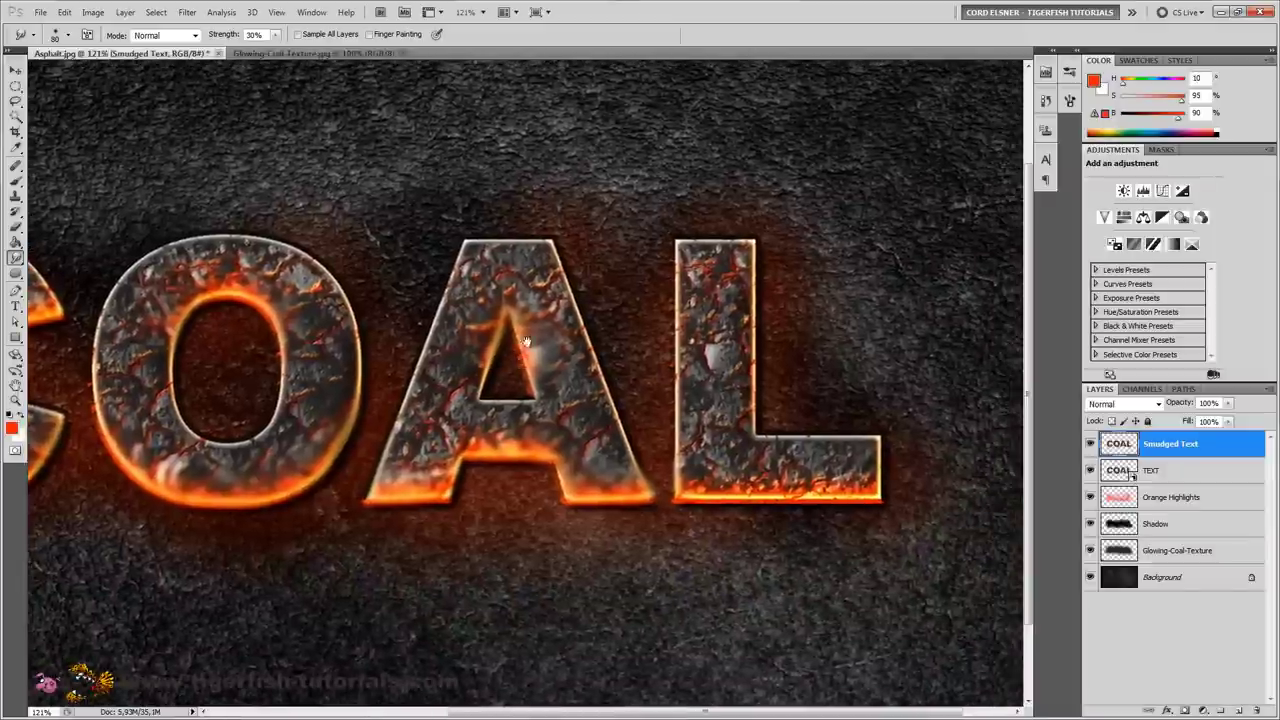
mouse_move(675, 325)
mouse_down()
mouse_move(688, 374)
mouse_move(674, 490)
mouse_move(733, 507)
mouse_move(838, 483)
mouse_move(895, 490)
mouse_move(875, 440)
mouse_move(768, 425)
mouse_move(748, 379)
mouse_move(745, 345)
mouse_up()
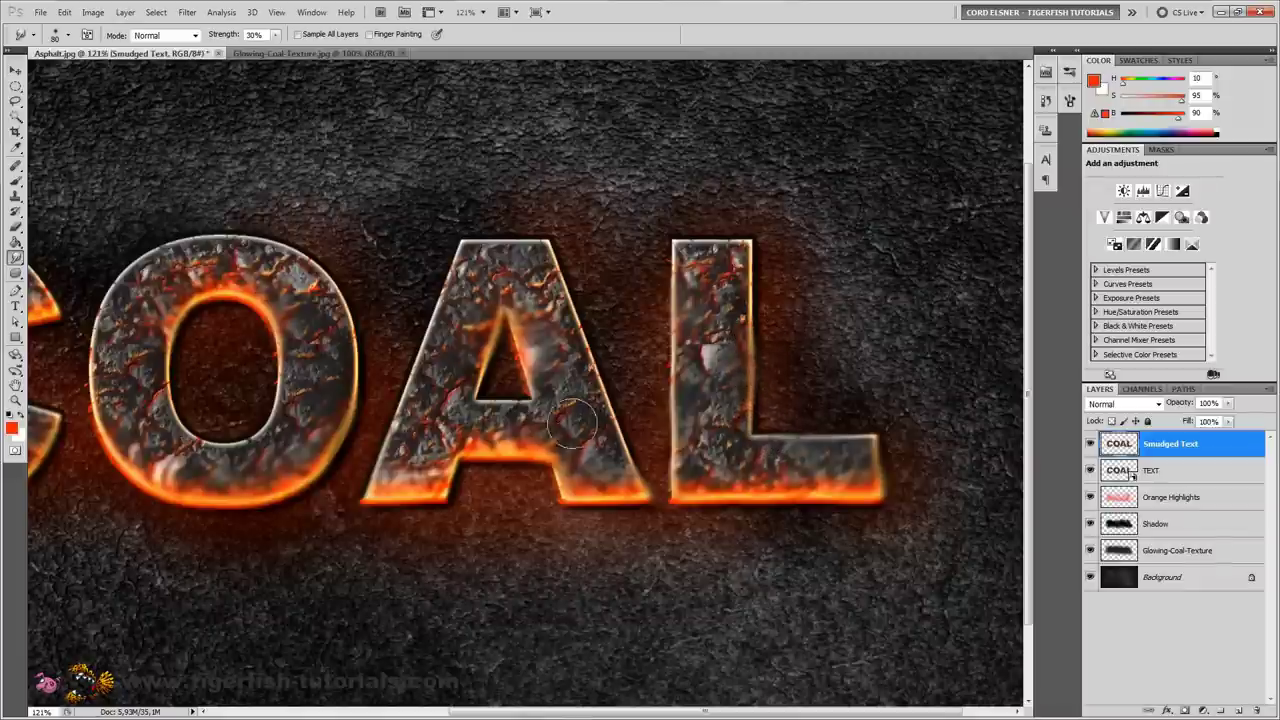
drag(417, 368, 583, 417)
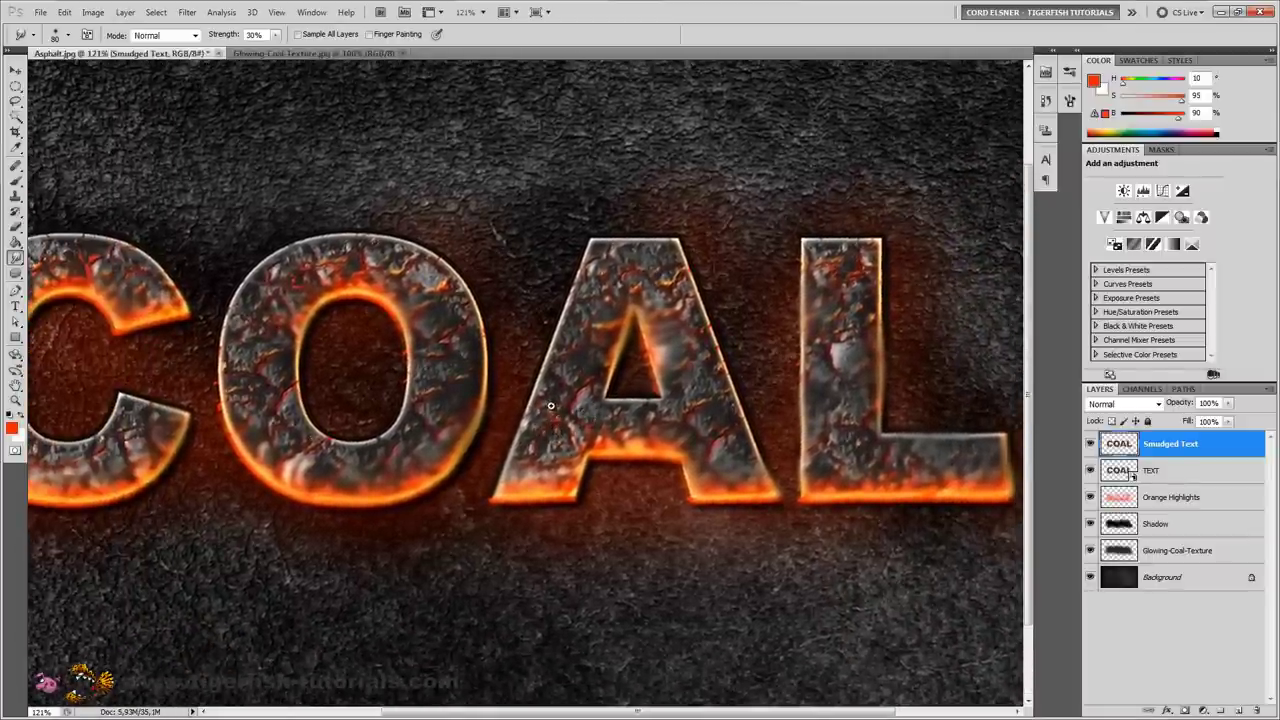
scroll(550, 405, up, 3)
scroll(548, 404, down, 5)
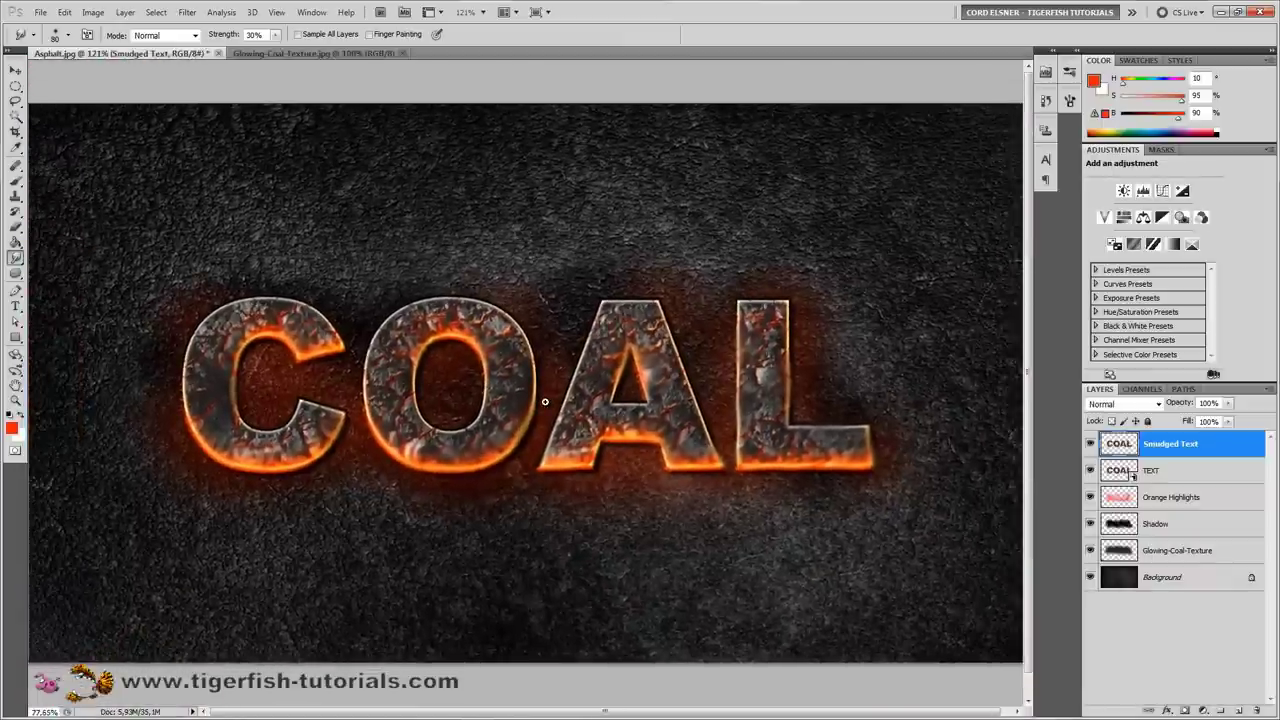
scroll(545, 402, up, 1)
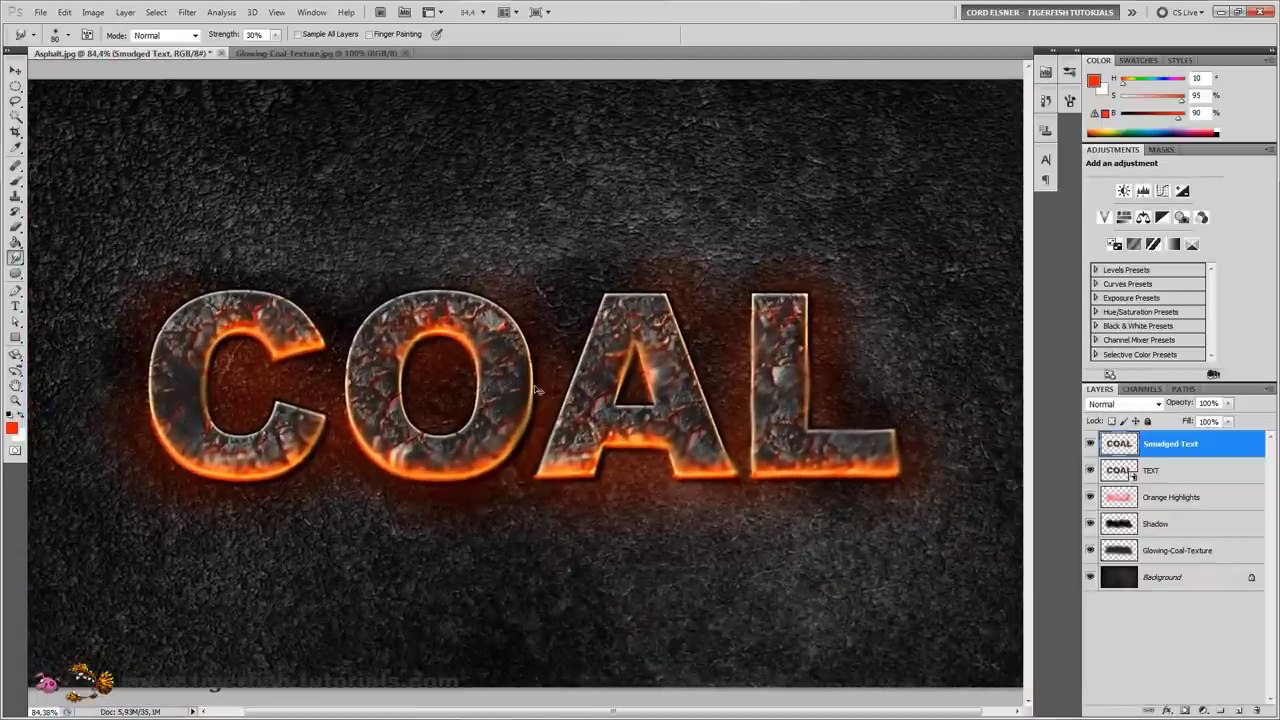
scroll(536, 390, down, 1)
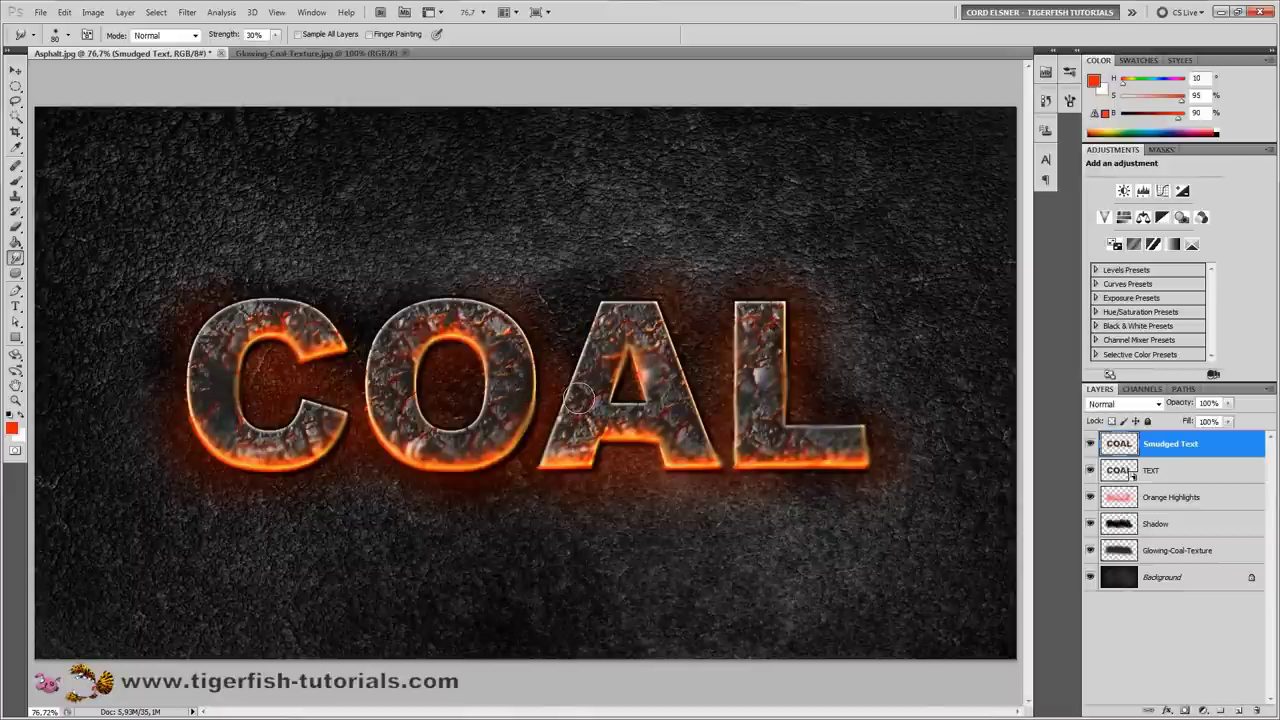
key(v)
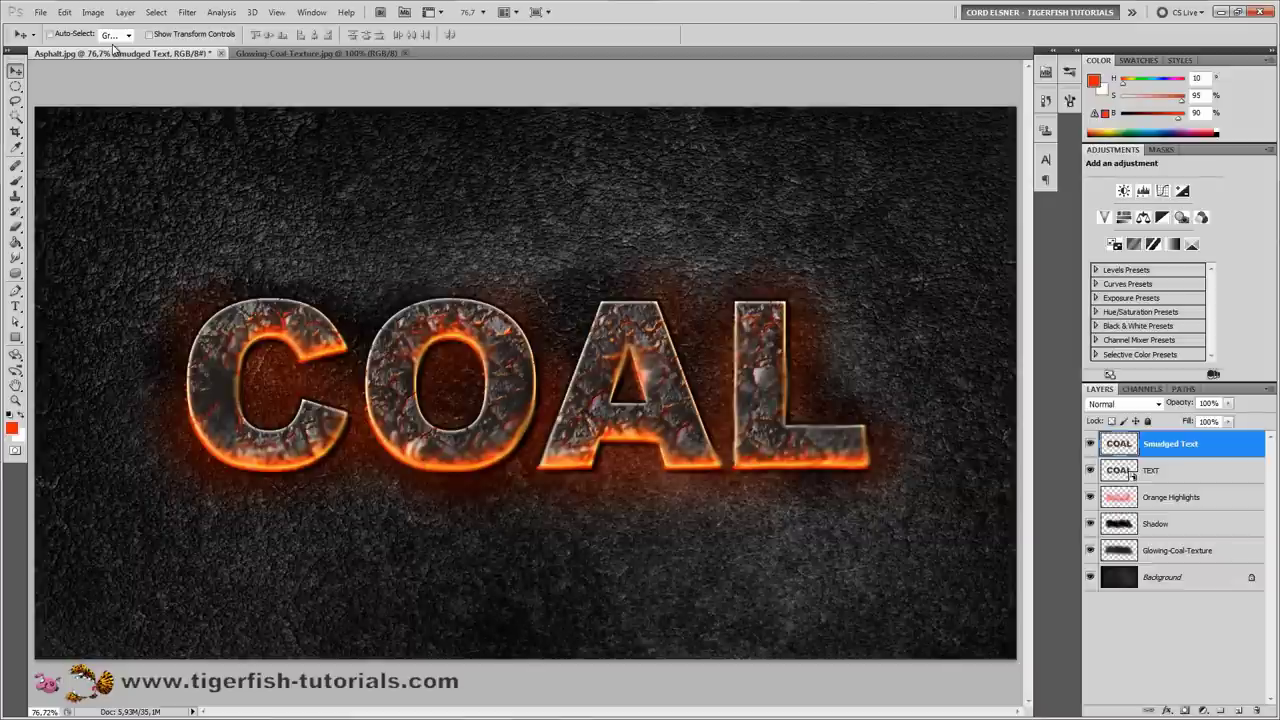
Step: Darken the shadows of the Smudged Text layer with a two-point Curves adjustment, placing the upper point at input 79, output 66
click(125, 12)
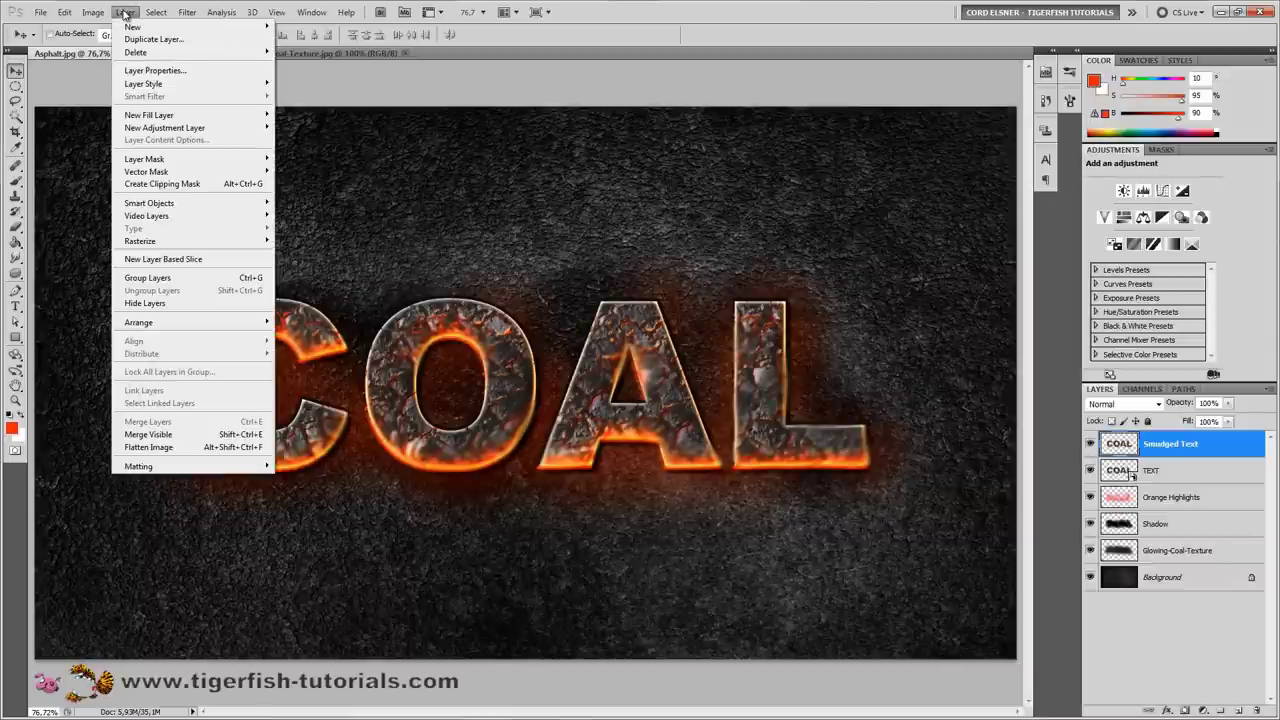
mouse_move(132, 29)
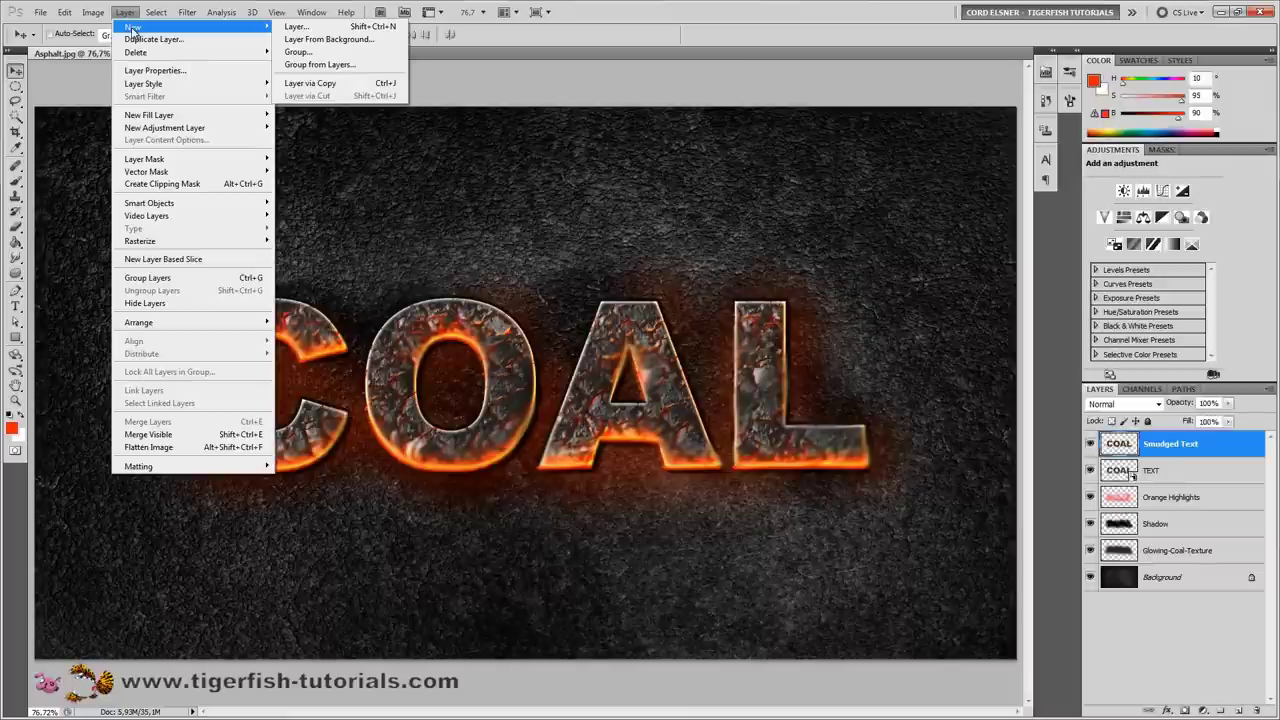
mouse_move(93, 12)
mouse_move(108, 47)
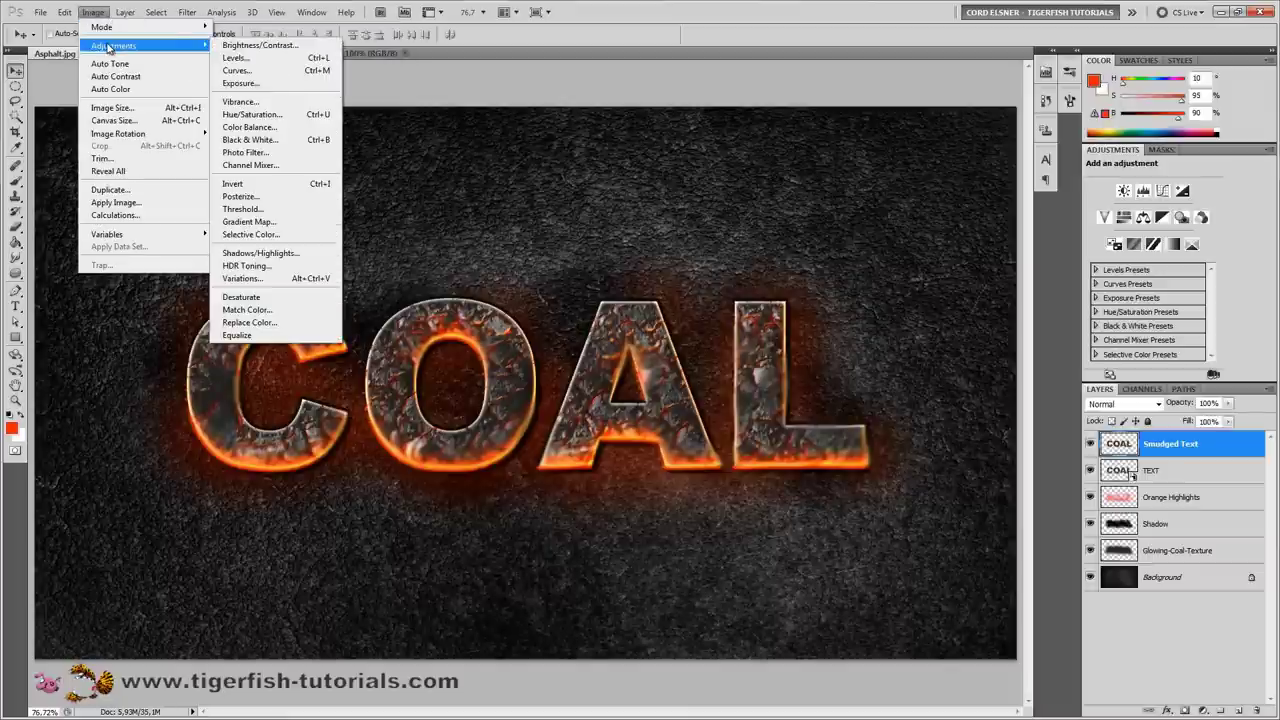
click(256, 72)
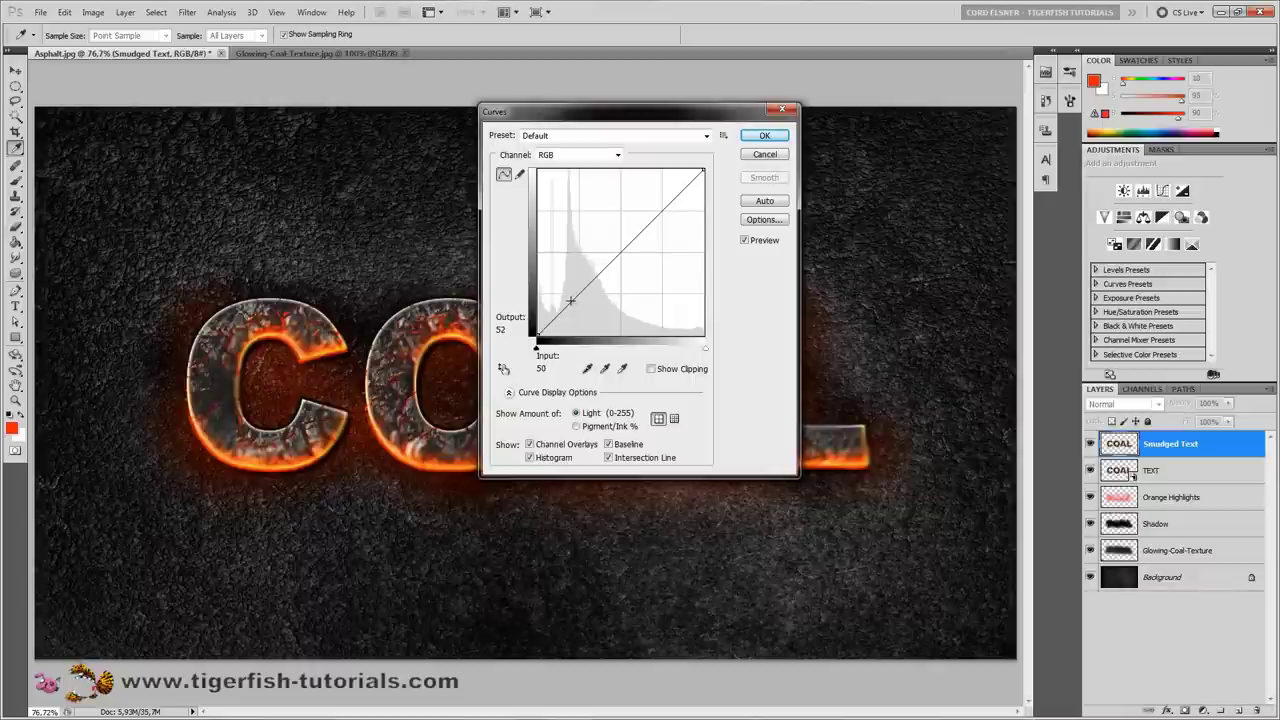
drag(567, 304, 568, 307)
drag(569, 310, 590, 294)
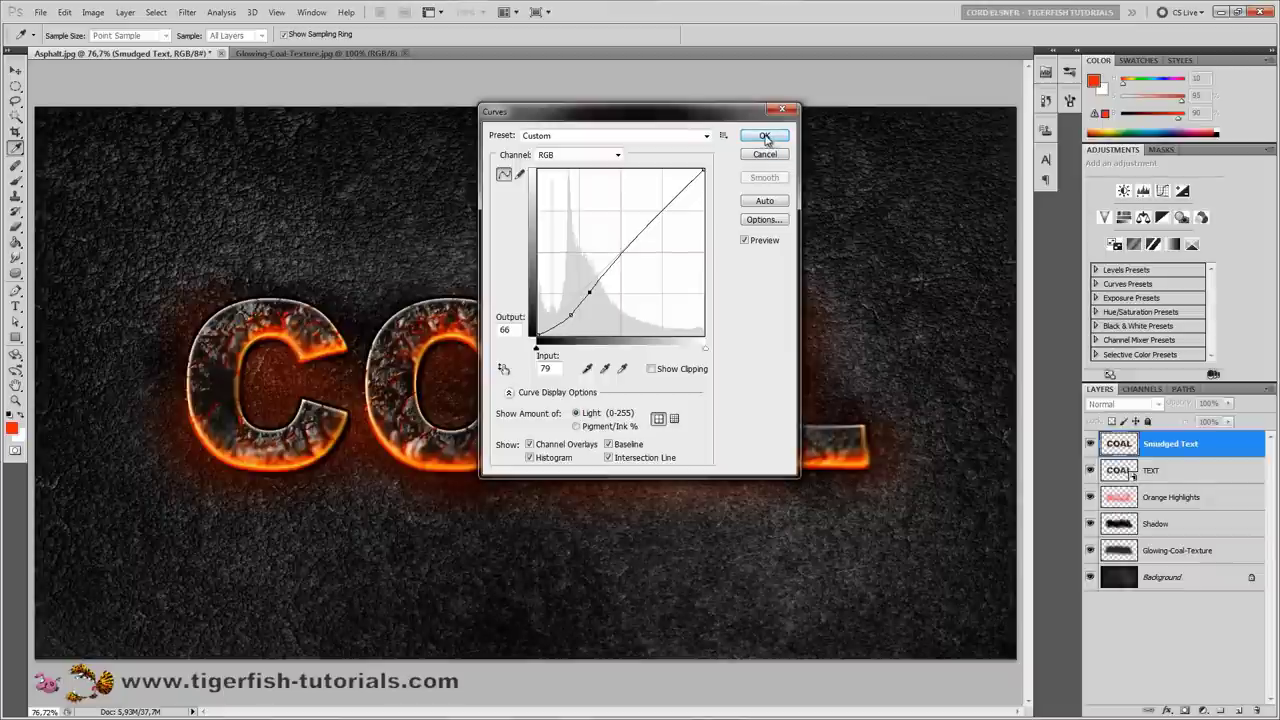
click(765, 137)
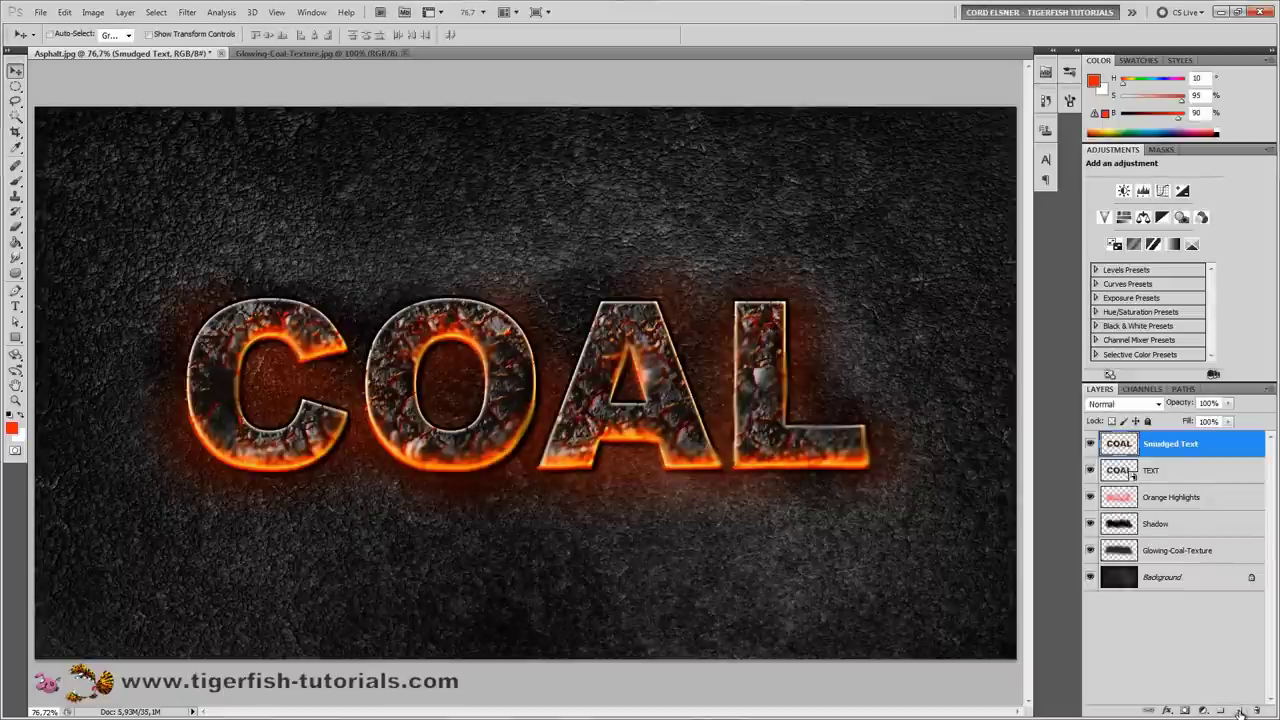
Step: Create a new layer above Smudged Text and name it Text Shadows
click(1240, 711)
double_click(1160, 444)
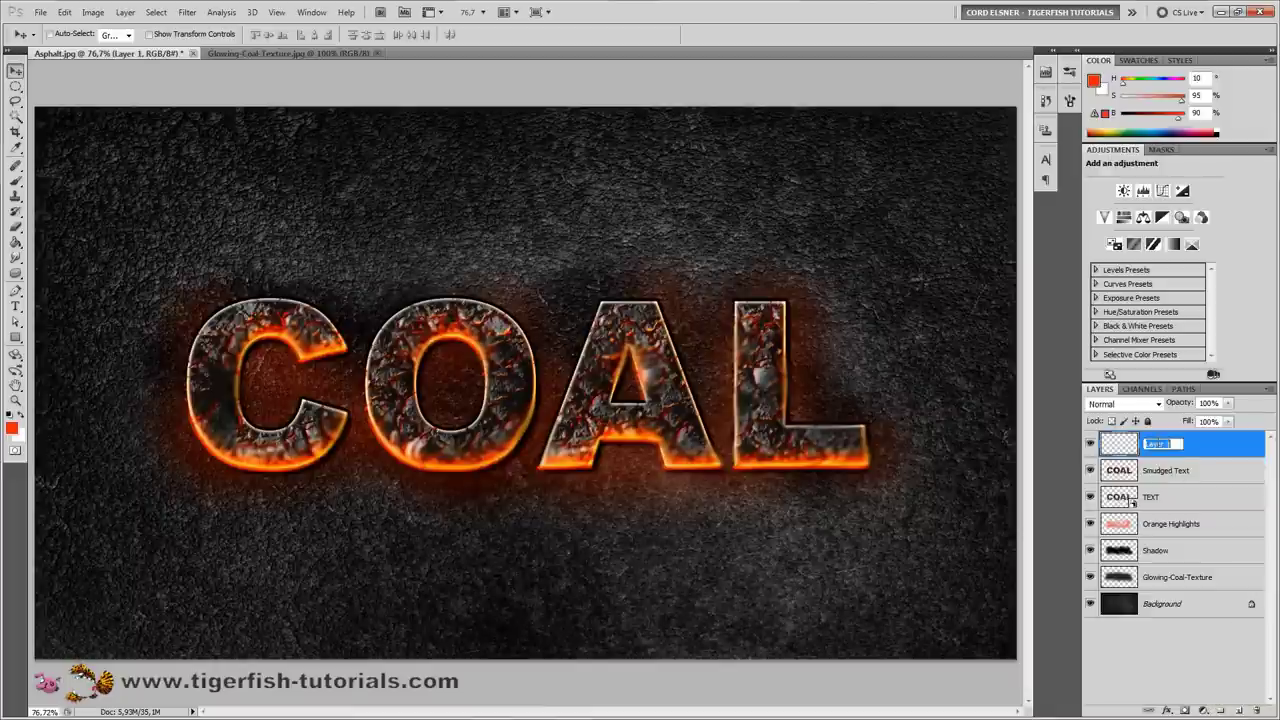
text(Text Shadows)
key(Return)
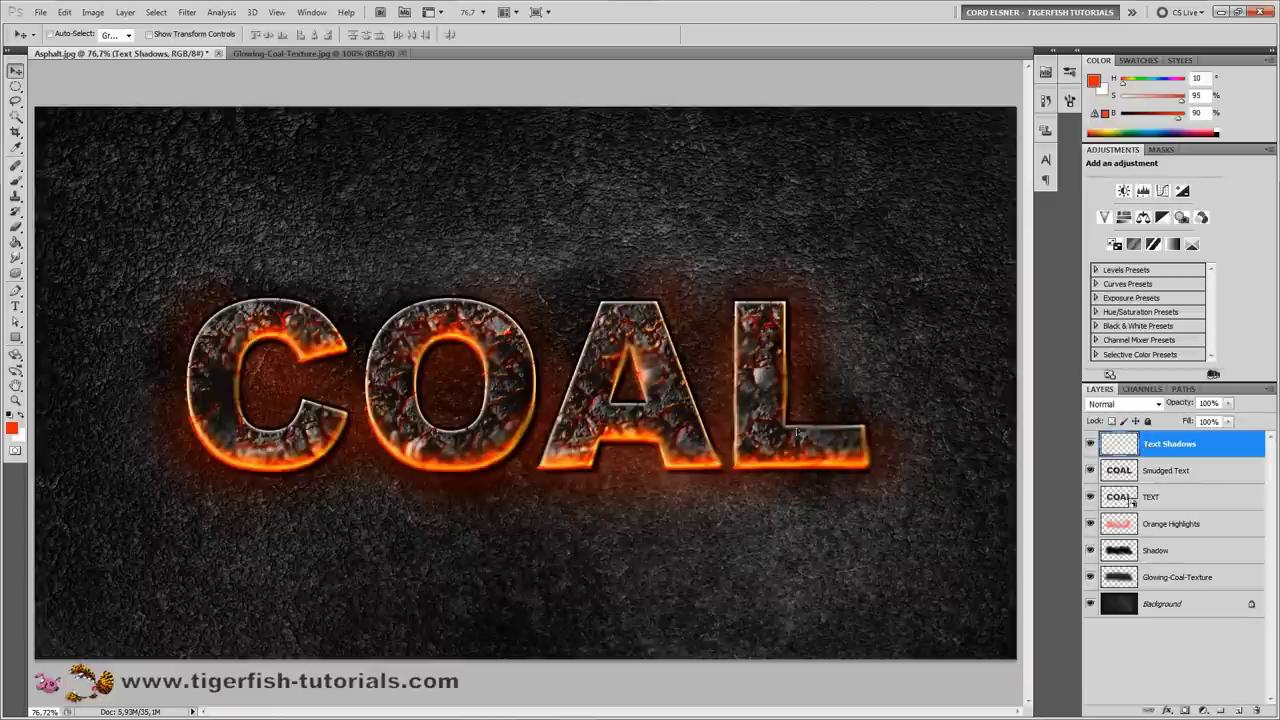
Step: Set up the Brush tool at 150 px with 0% hardness and reset the foreground colour to black
key(b)
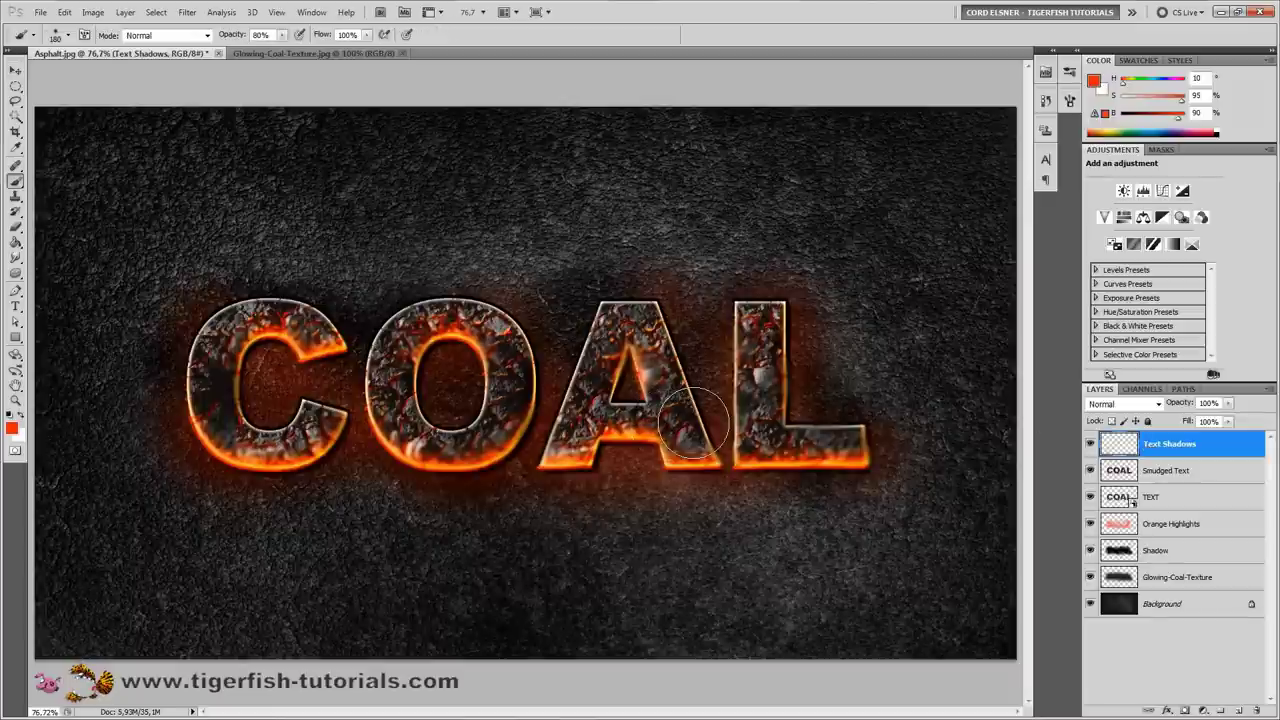
right_click(692, 420)
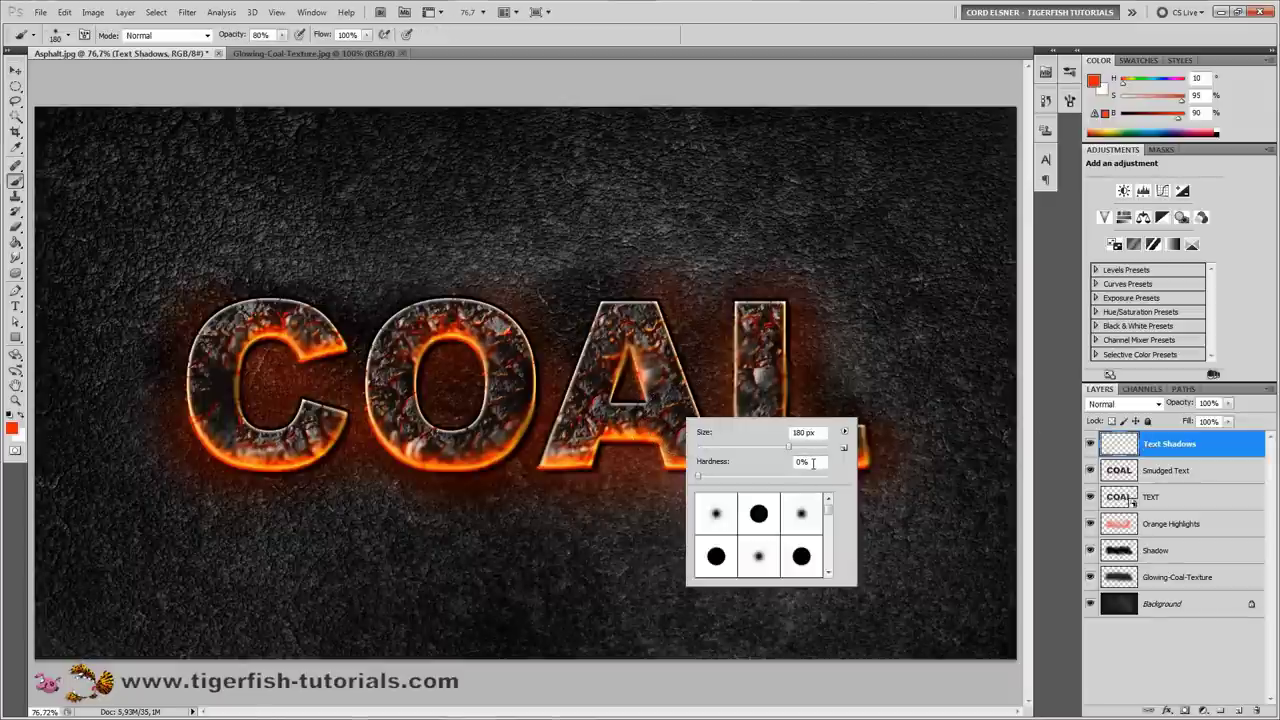
drag(820, 432, 764, 432)
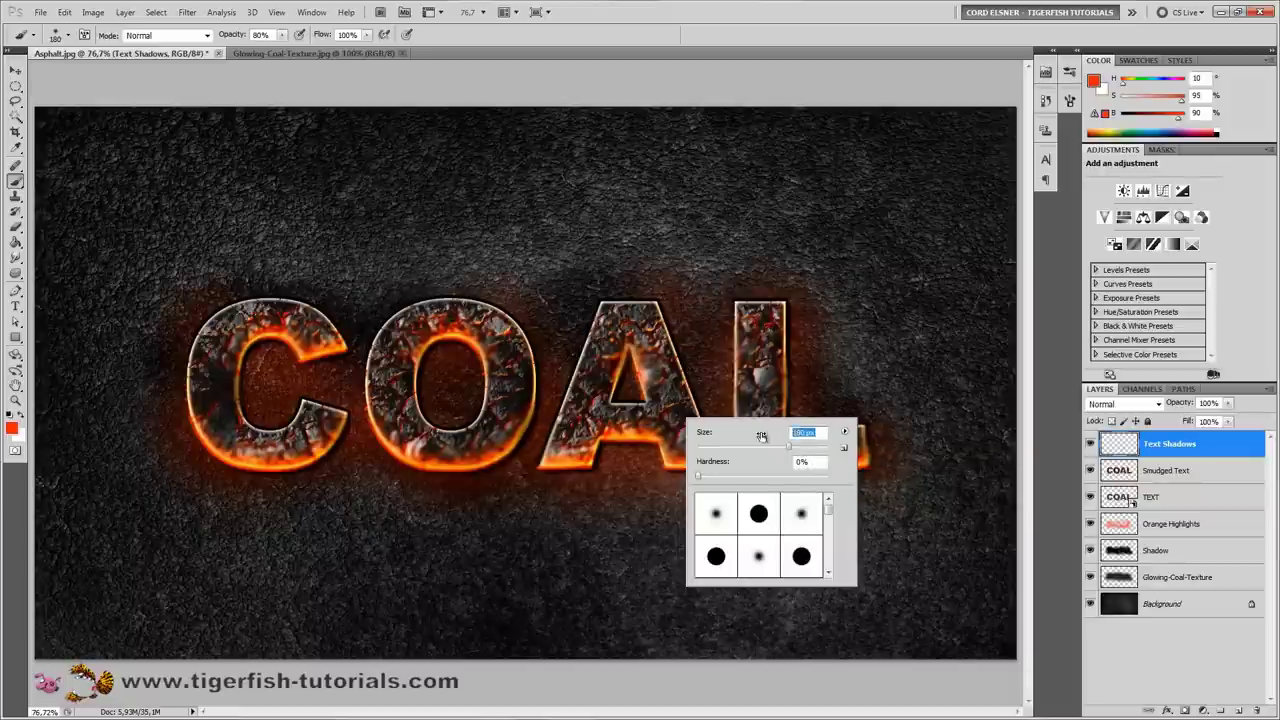
text(150)
key(Return)
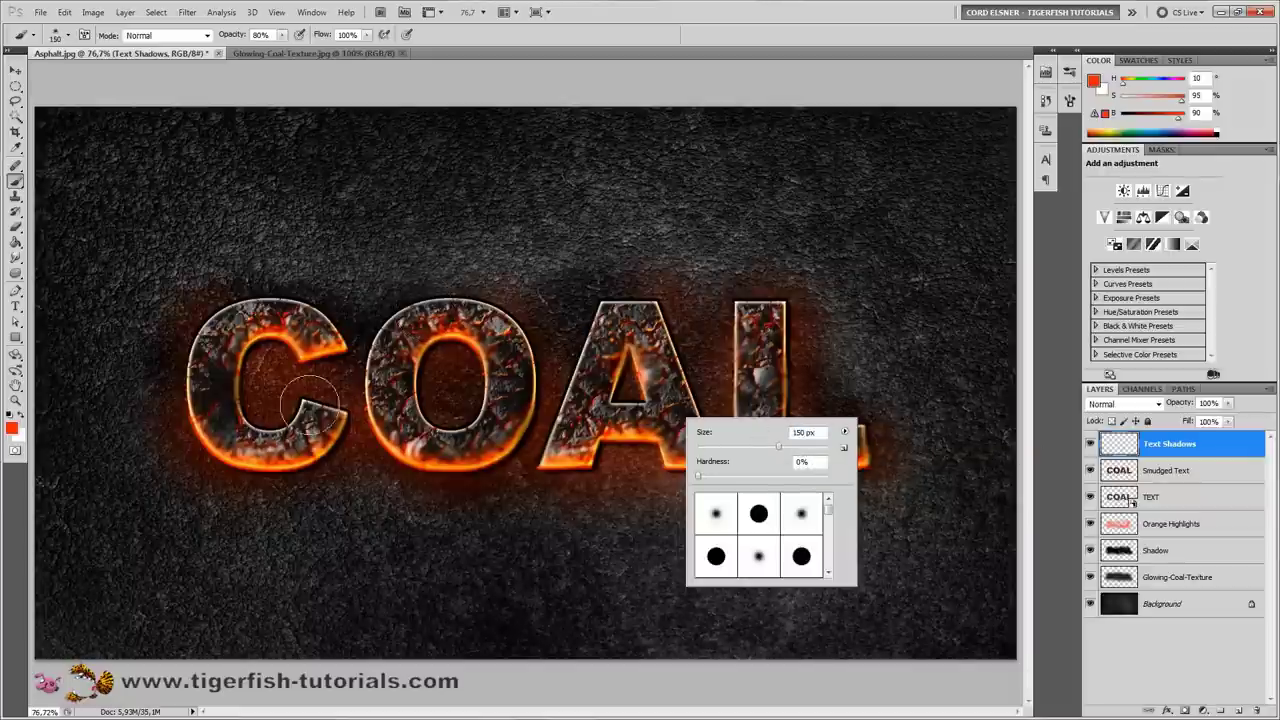
key(d)
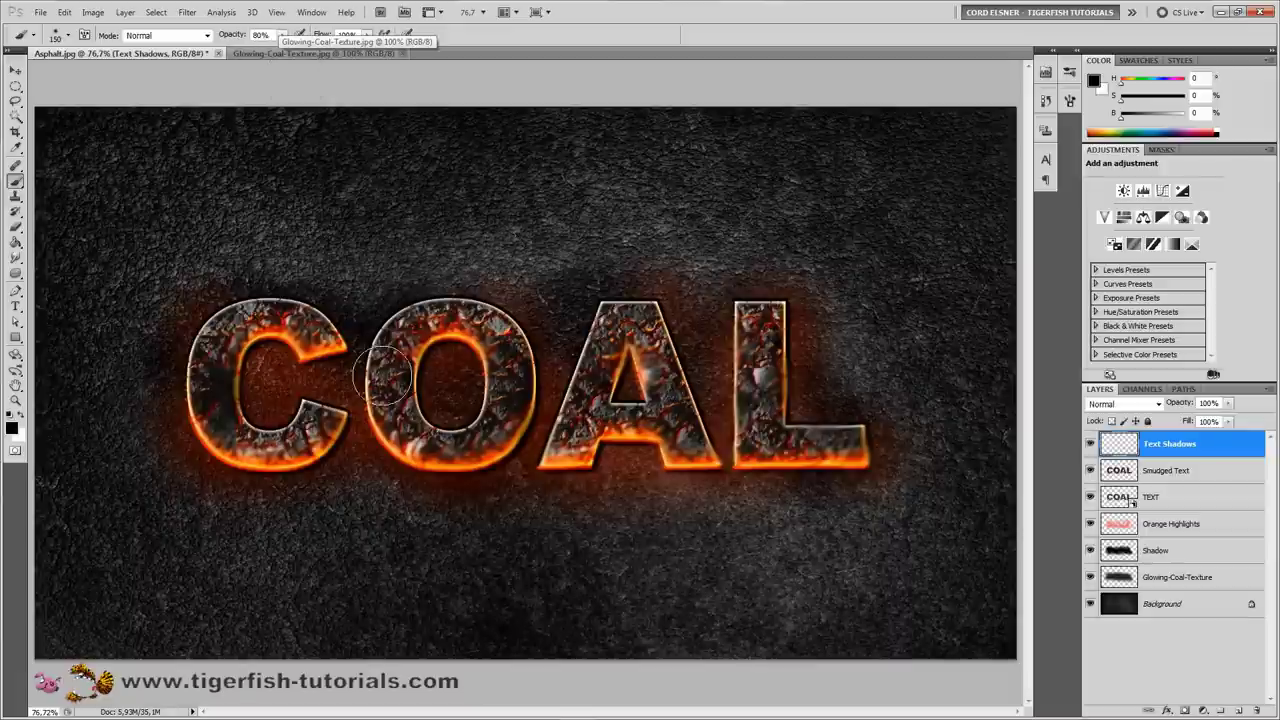
Step: Paint black shadows over the dark, non-glowing parts of the four COAL letters on the Text Shadows layer
mouse_move(385, 378)
mouse_down()
mouse_move(389, 412)
mouse_move(418, 436)
mouse_move(515, 400)
mouse_move(528, 366)
mouse_move(607, 378)
mouse_move(565, 450)
mouse_move(690, 420)
mouse_move(745, 373)
mouse_move(748, 425)
mouse_move(760, 420)
mouse_move(768, 350)
mouse_up()
mouse_move(199, 366)
mouse_down()
mouse_move(210, 421)
mouse_move(222, 435)
mouse_move(194, 376)
mouse_move(237, 456)
mouse_move(216, 401)
mouse_move(275, 305)
mouse_up()
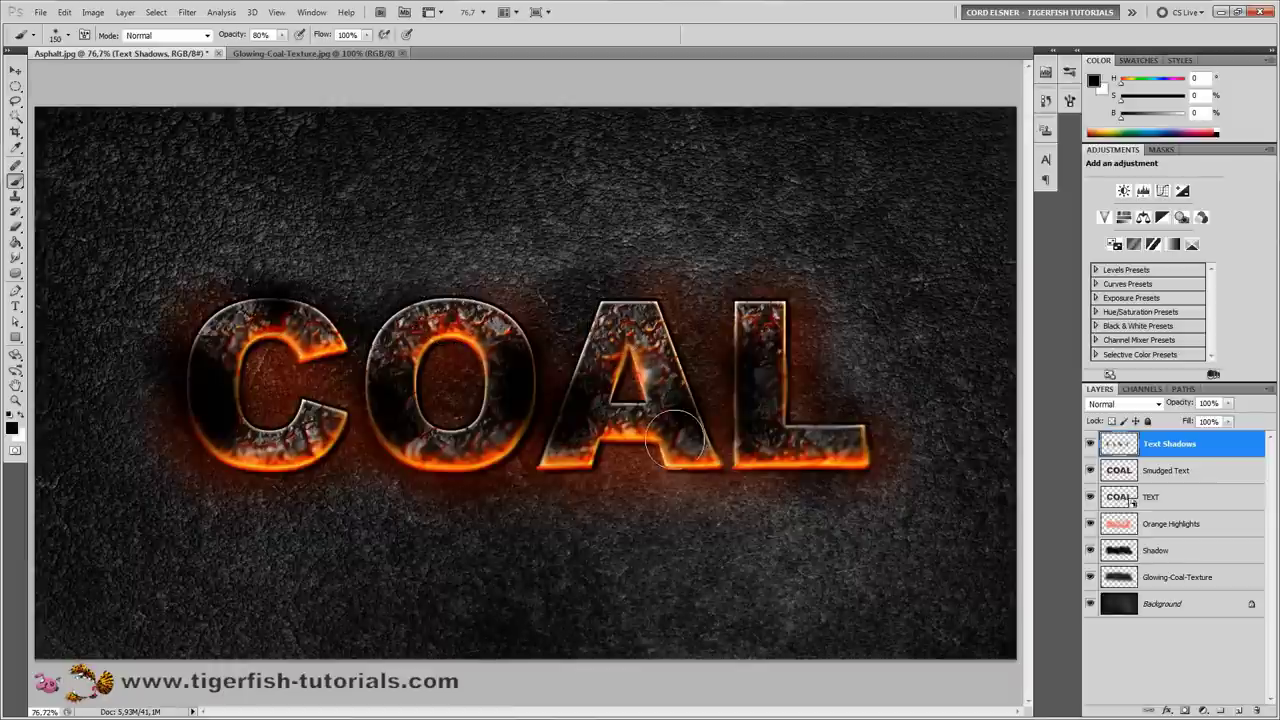
mouse_move(677, 434)
mouse_down()
mouse_move(678, 395)
mouse_move(655, 434)
mouse_move(571, 429)
mouse_up()
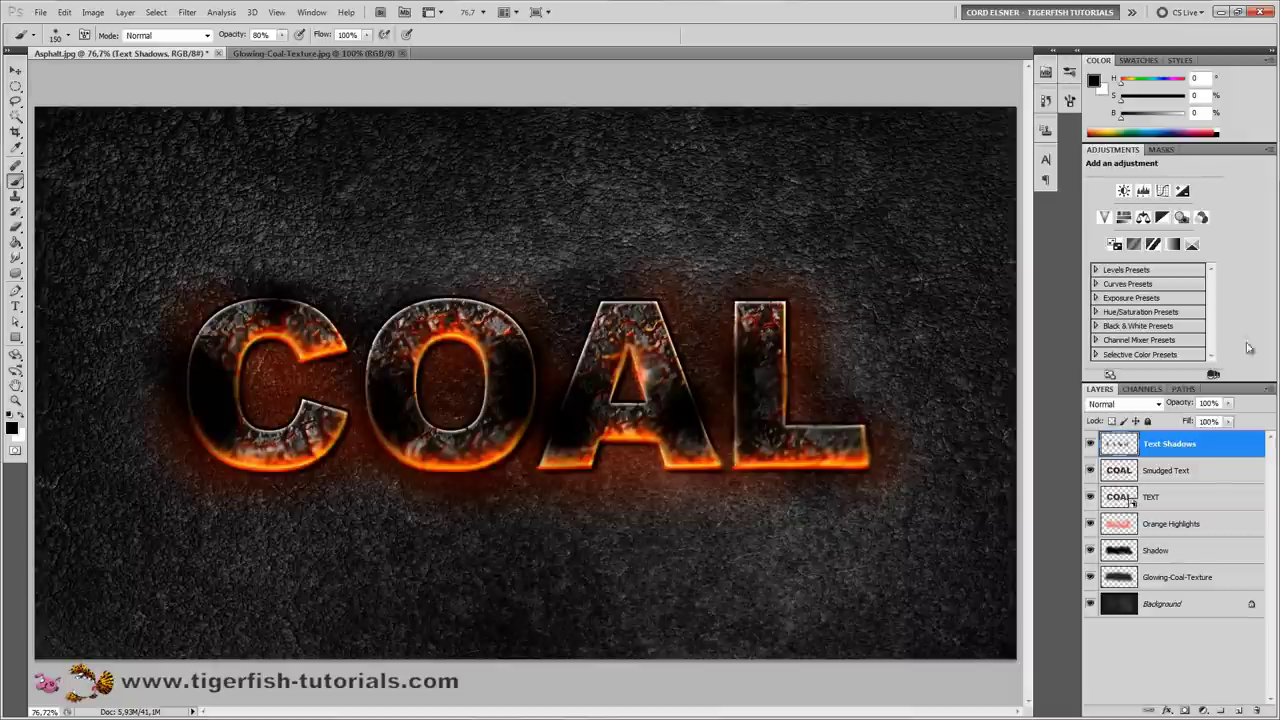
Step: Set the Text Shadows layer to Soft Light blend mode at 60% opacity
click(1158, 404)
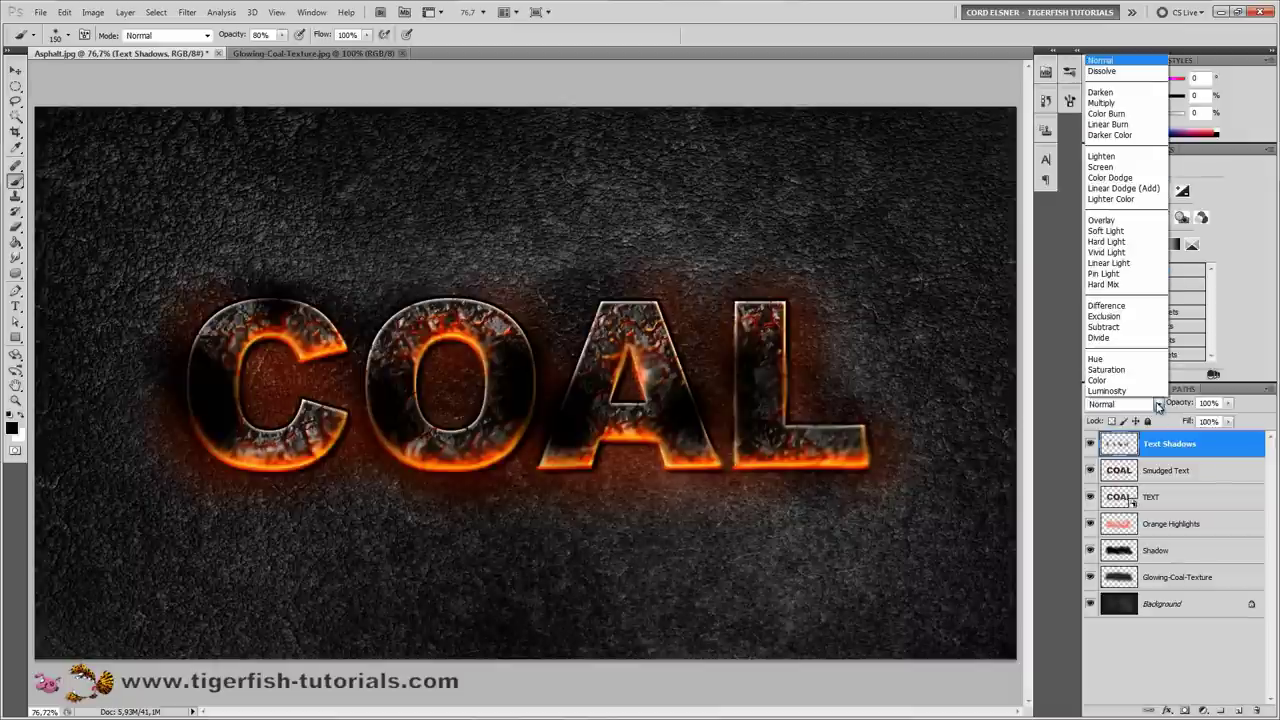
click(1116, 232)
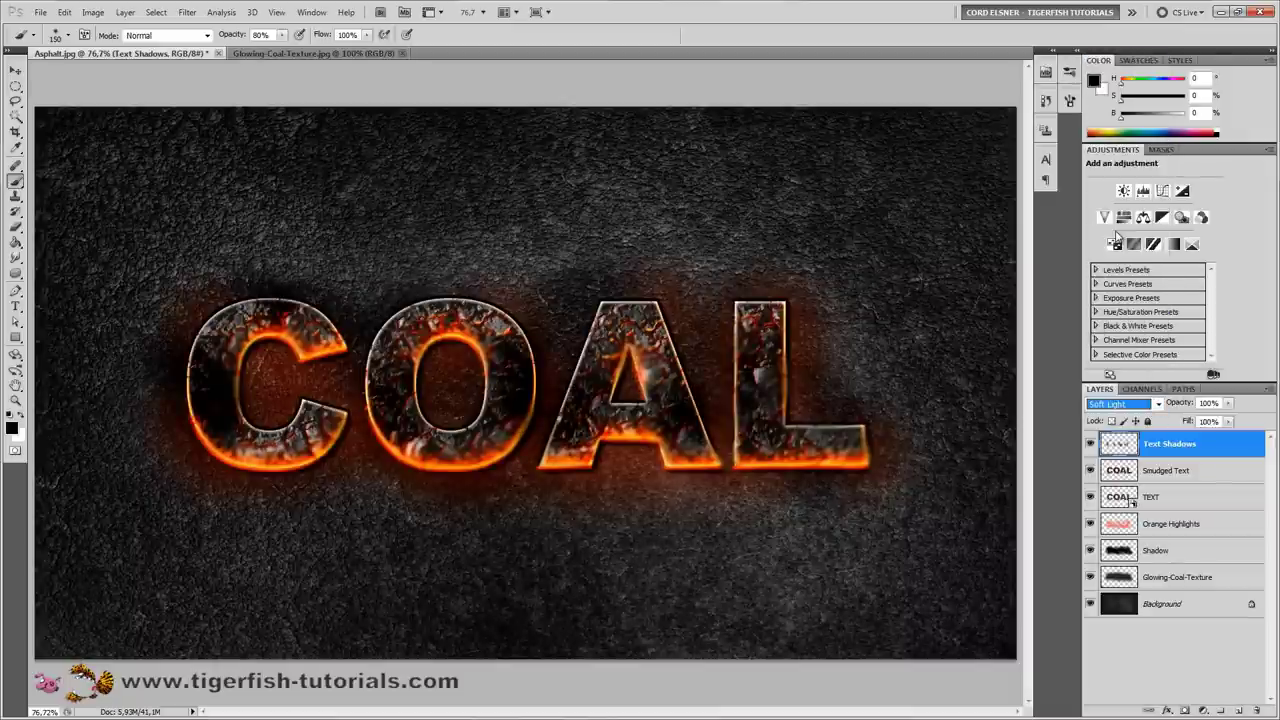
click(1222, 402)
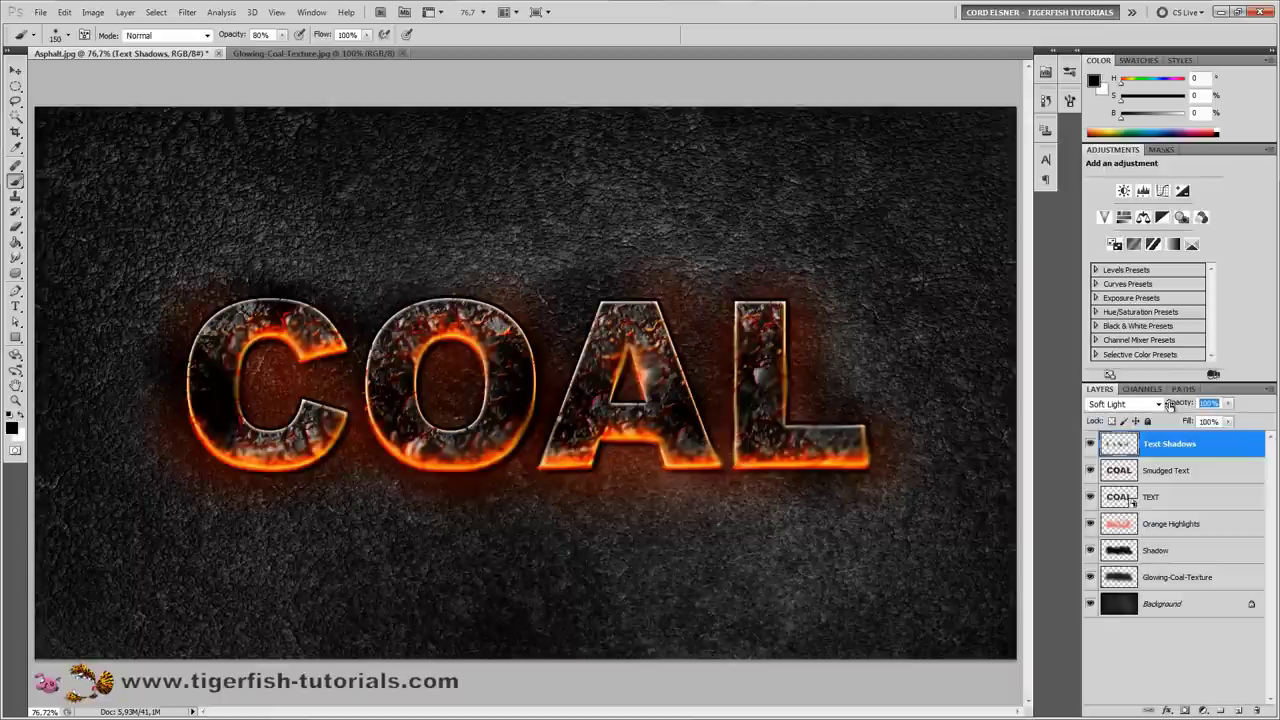
text(60)
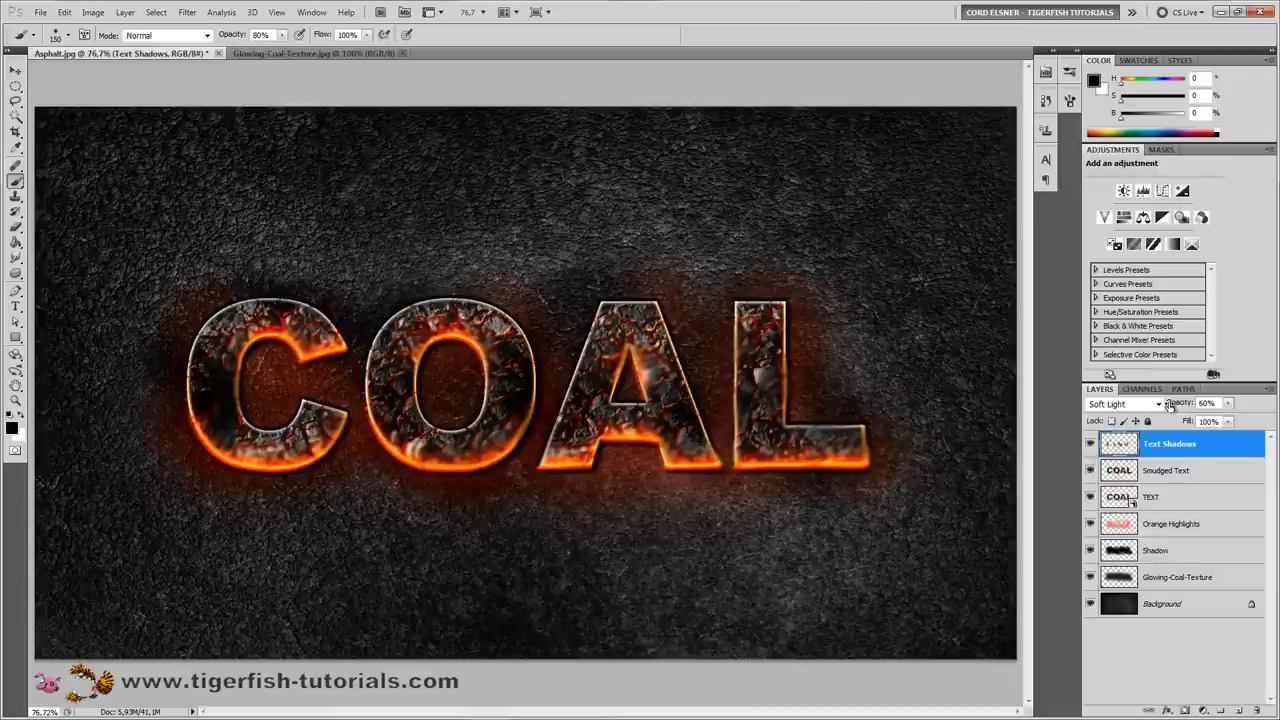
Step: Create a new top layer named Yellow Highlights and set its blend mode to Color Dodge
click(1240, 712)
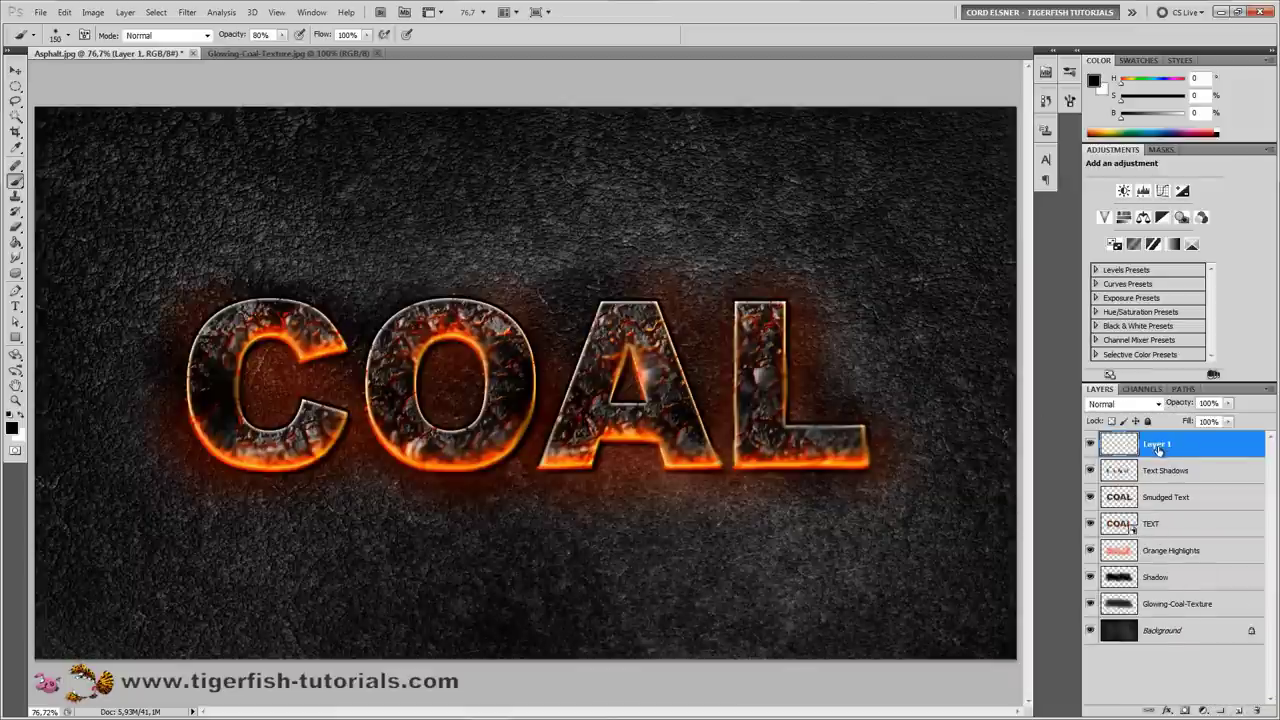
double_click(1157, 444)
text(V)
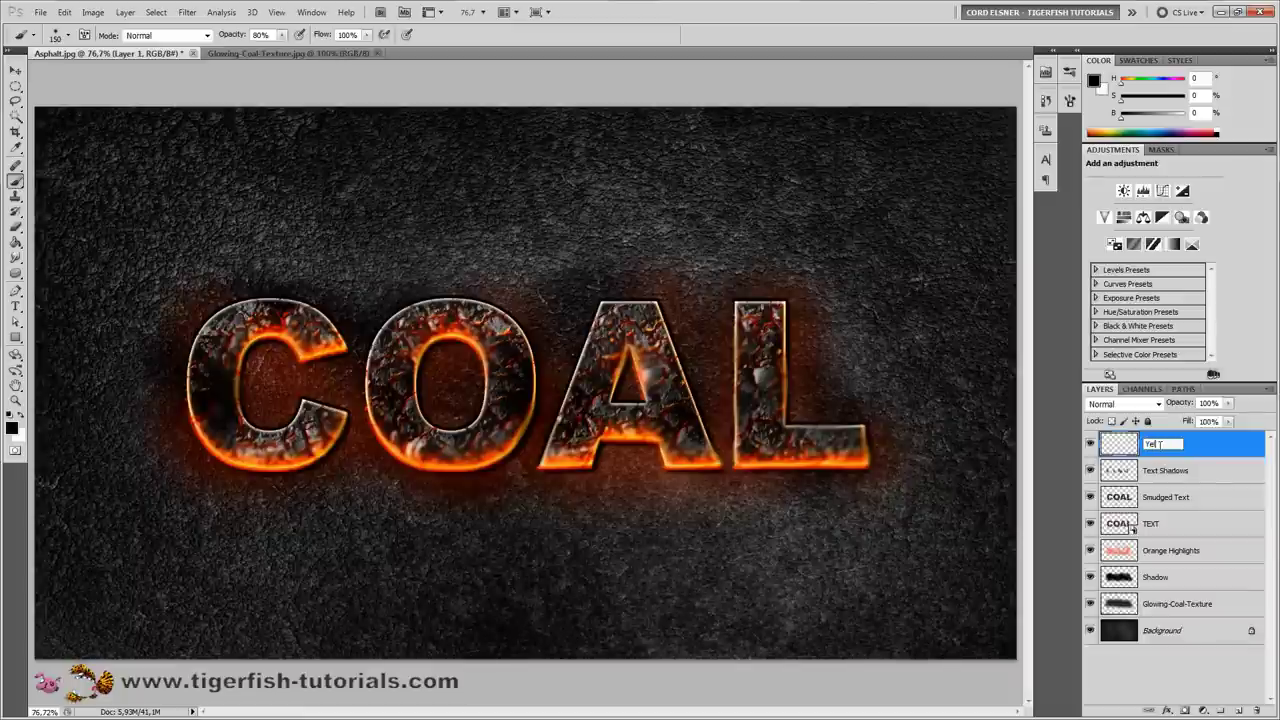
text(ellow Highlights)
key(Return)
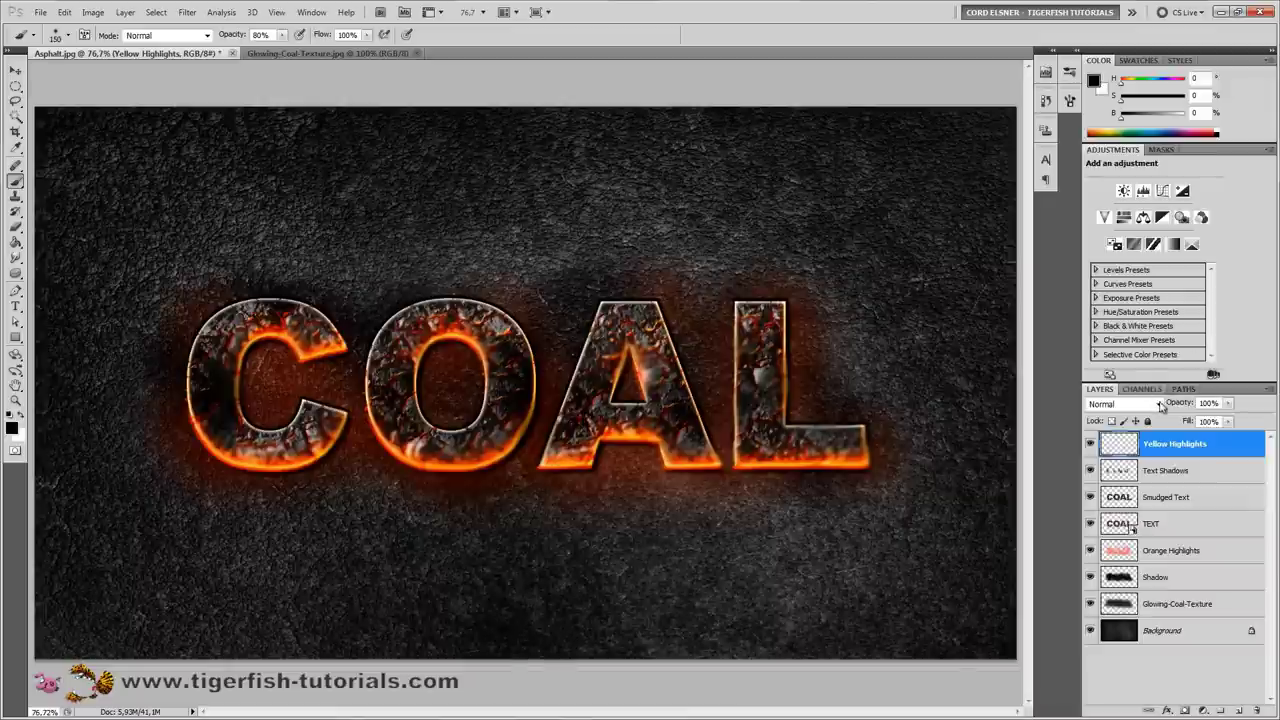
click(1157, 404)
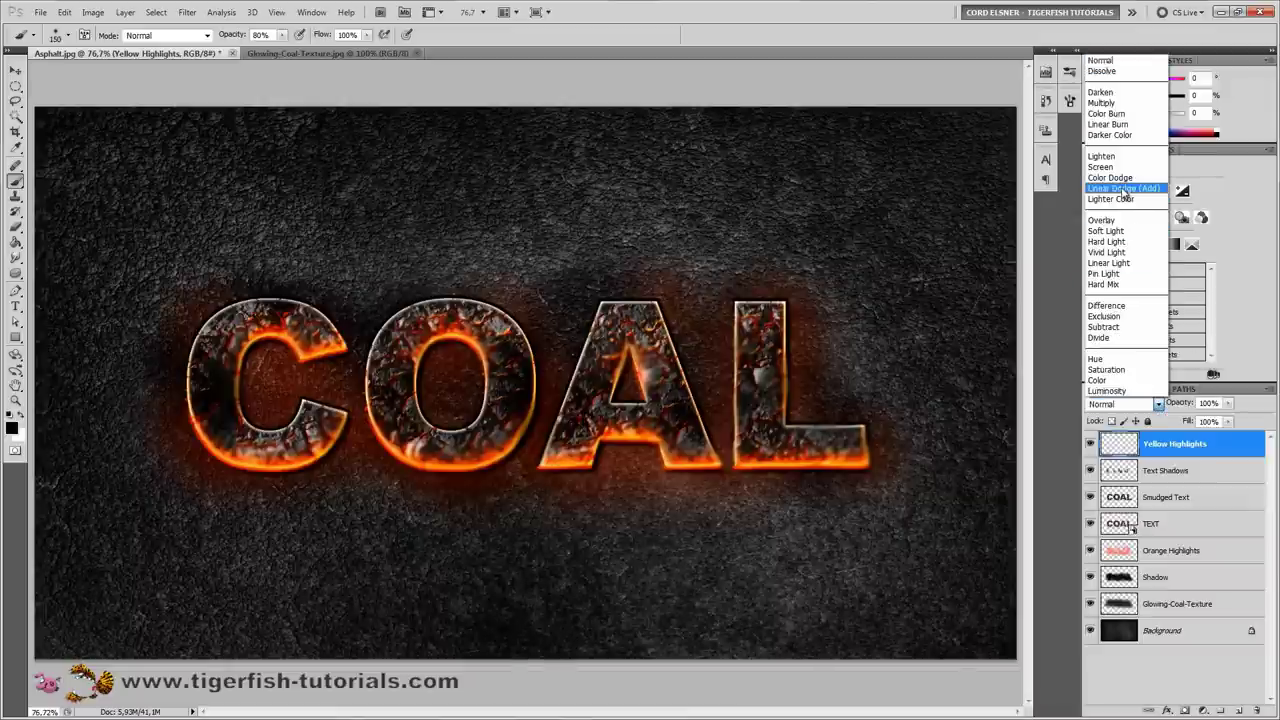
click(1120, 179)
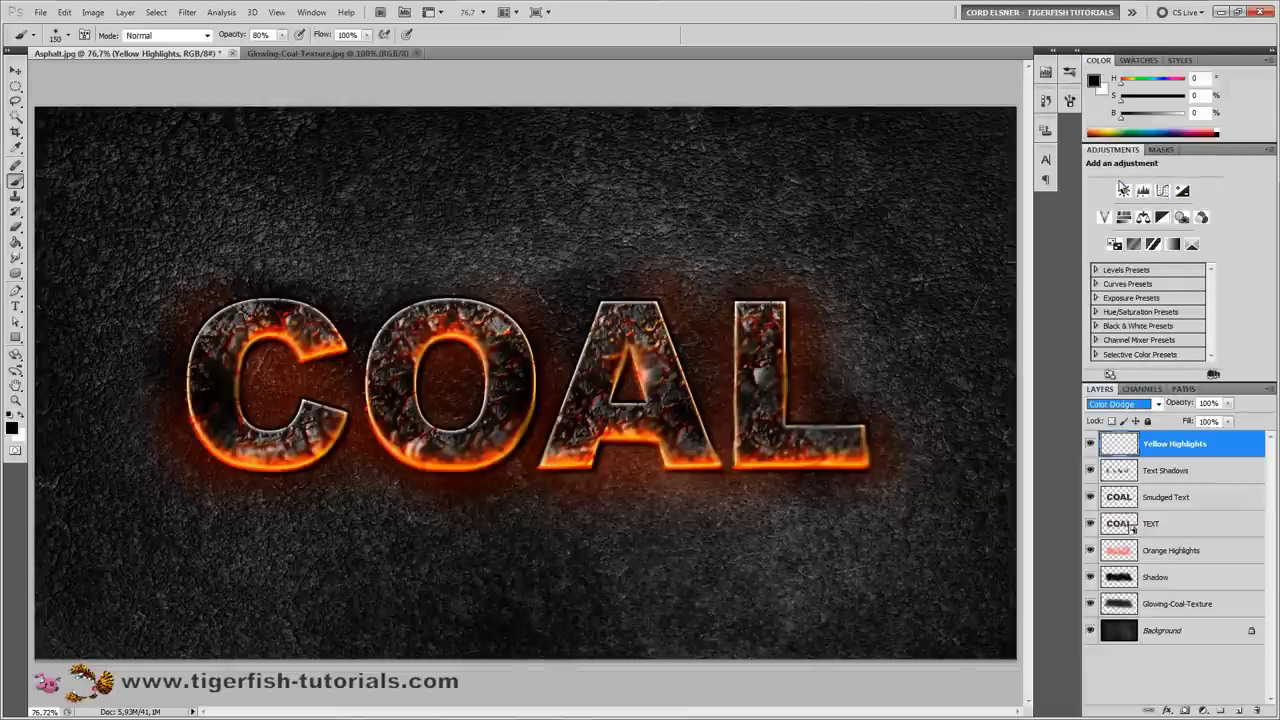
Step: Set the foreground colour to H 40, S 70, B 100 and the Yellow Highlights layer opacity to 50%
right_click(578, 228)
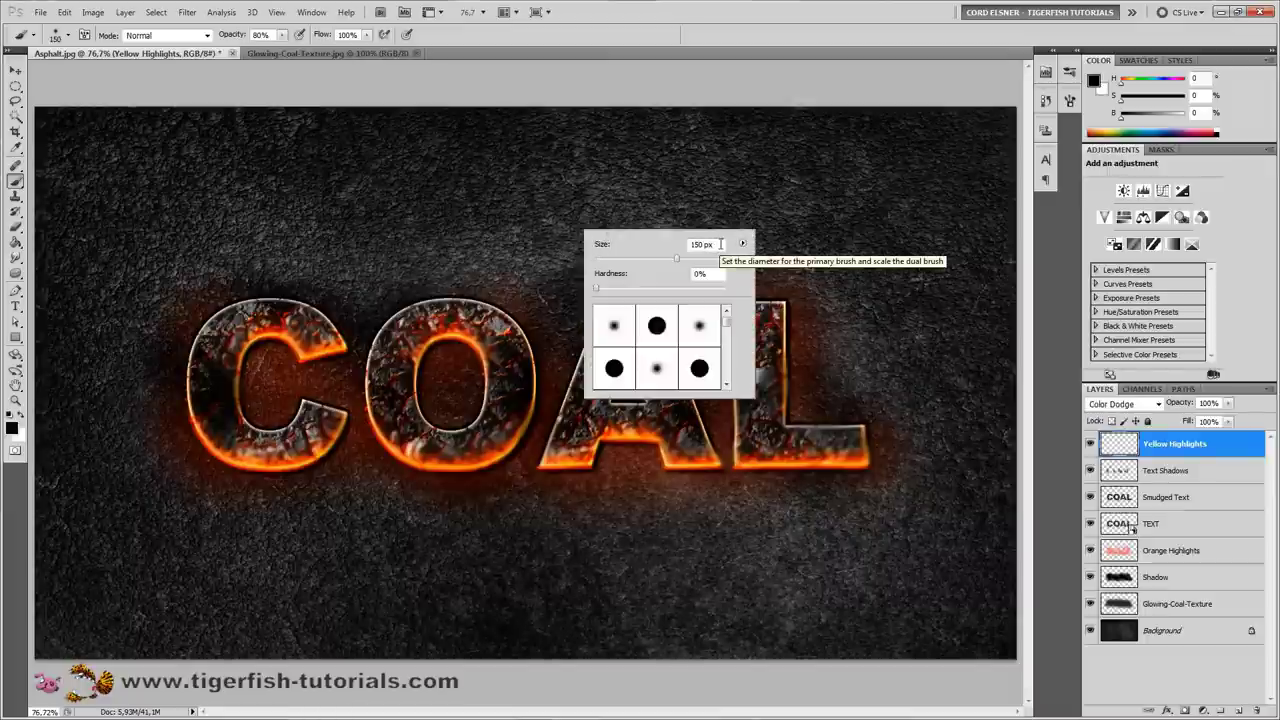
click(286, 63)
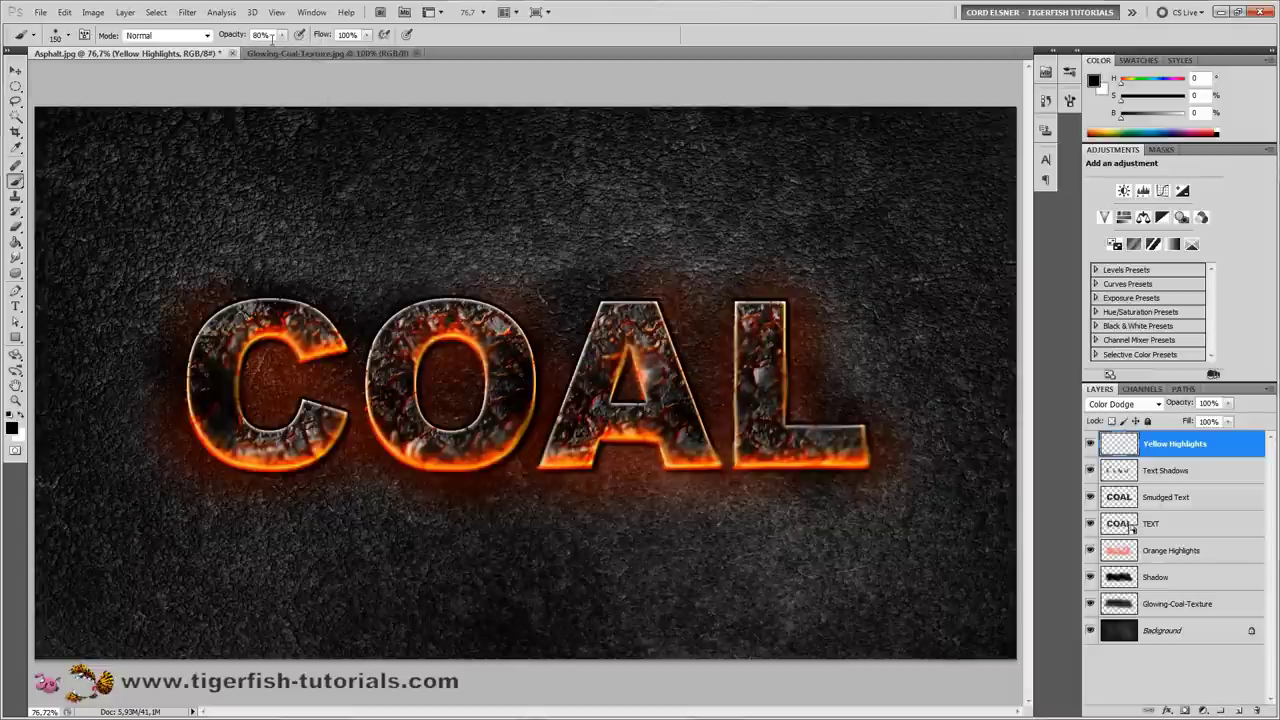
click(1201, 80)
text(40)
key(Tab)
text(70)
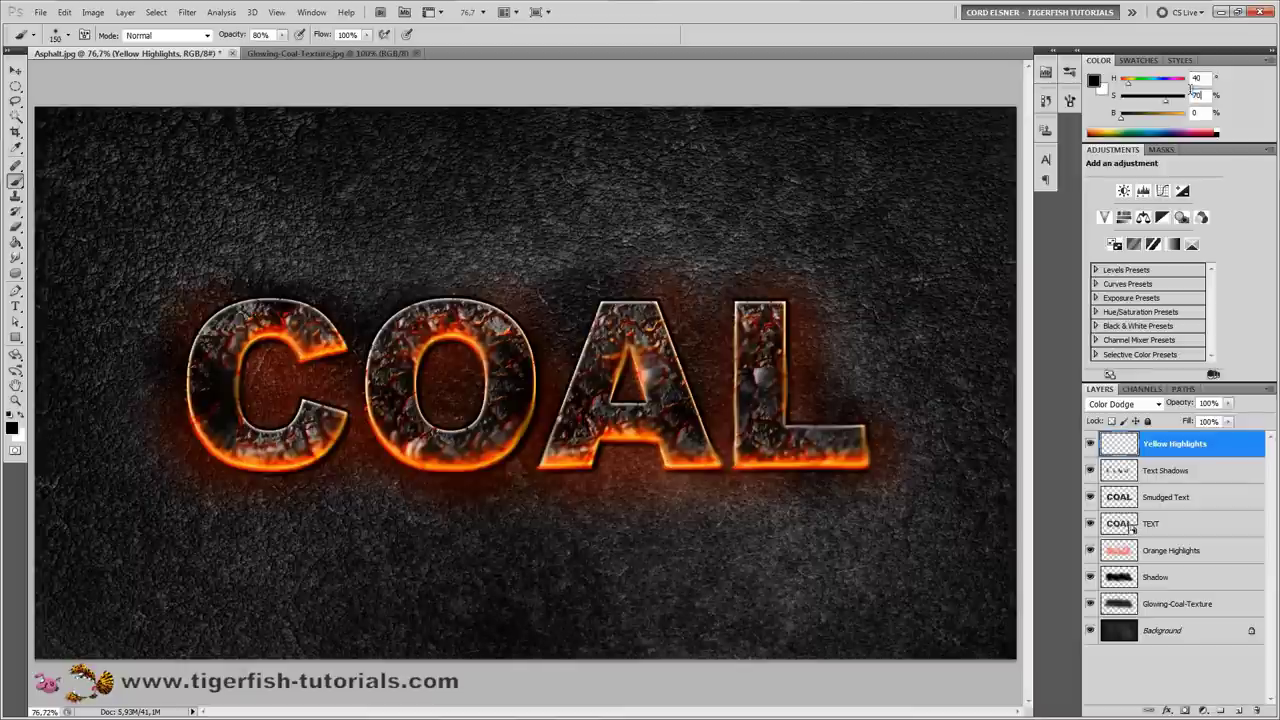
text(100)
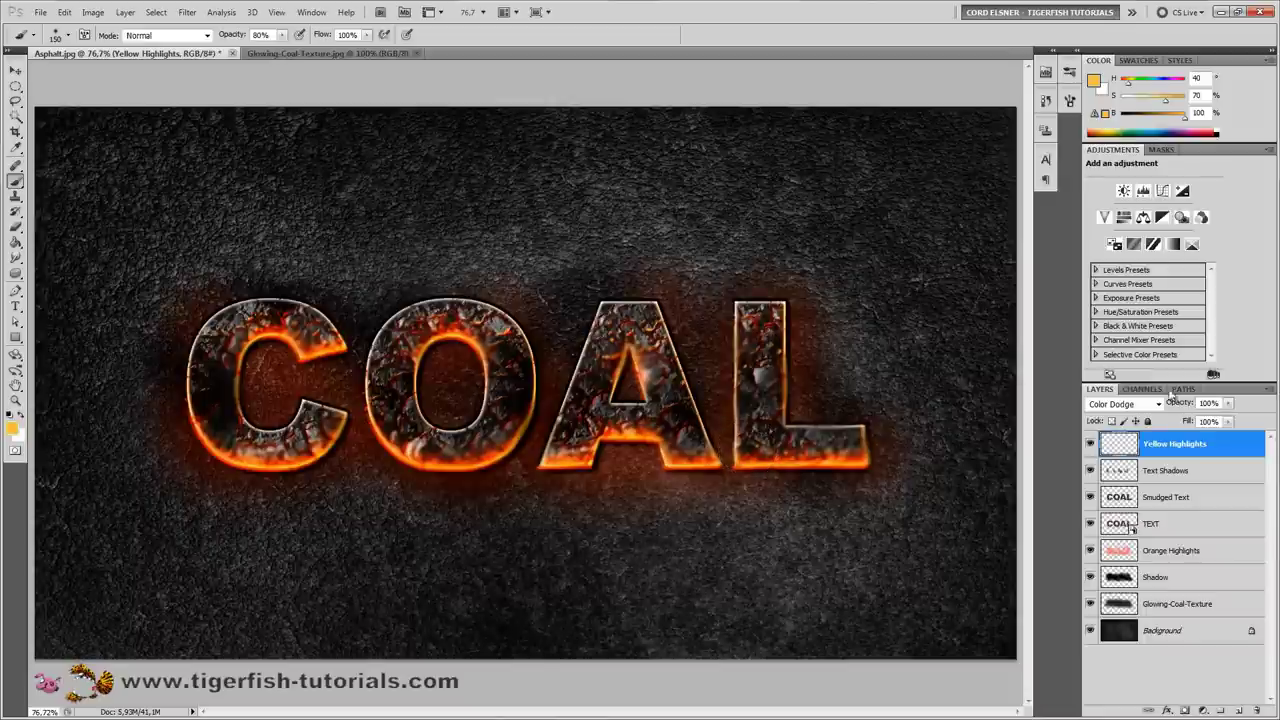
click(1218, 403)
text(5)
Step: Paint yellow highlights along the glowing bottom edges of the COAL letters and the inner glow of the C and O
click(740, 462)
drag(740, 462, 800, 463)
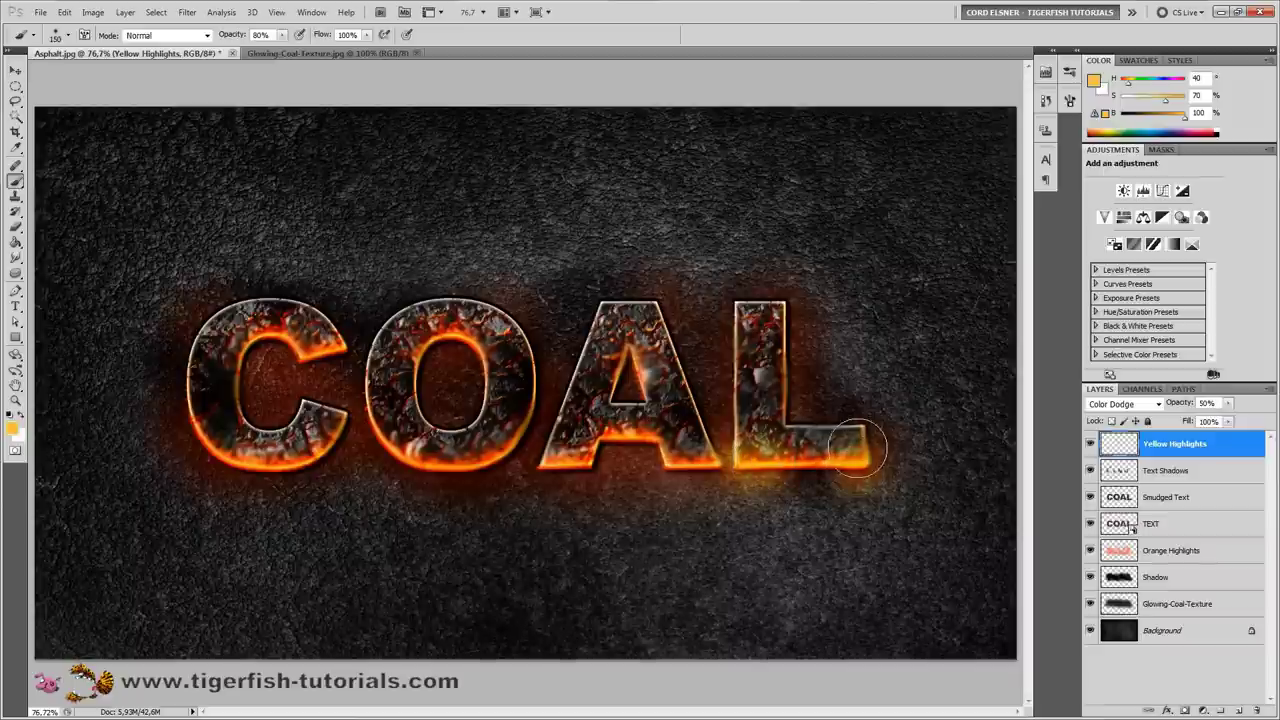
click(669, 467)
mouse_move(680, 462)
mouse_down()
mouse_move(697, 466)
mouse_move(655, 442)
mouse_move(600, 468)
mouse_move(503, 450)
mouse_move(400, 458)
mouse_move(390, 438)
mouse_move(425, 345)
mouse_move(465, 355)
mouse_move(332, 392)
mouse_move(323, 448)
mouse_move(262, 468)
mouse_move(285, 460)
mouse_move(214, 441)
mouse_move(260, 393)
mouse_move(262, 350)
mouse_move(430, 340)
mouse_move(460, 305)
mouse_move(515, 335)
mouse_move(476, 325)
mouse_up()
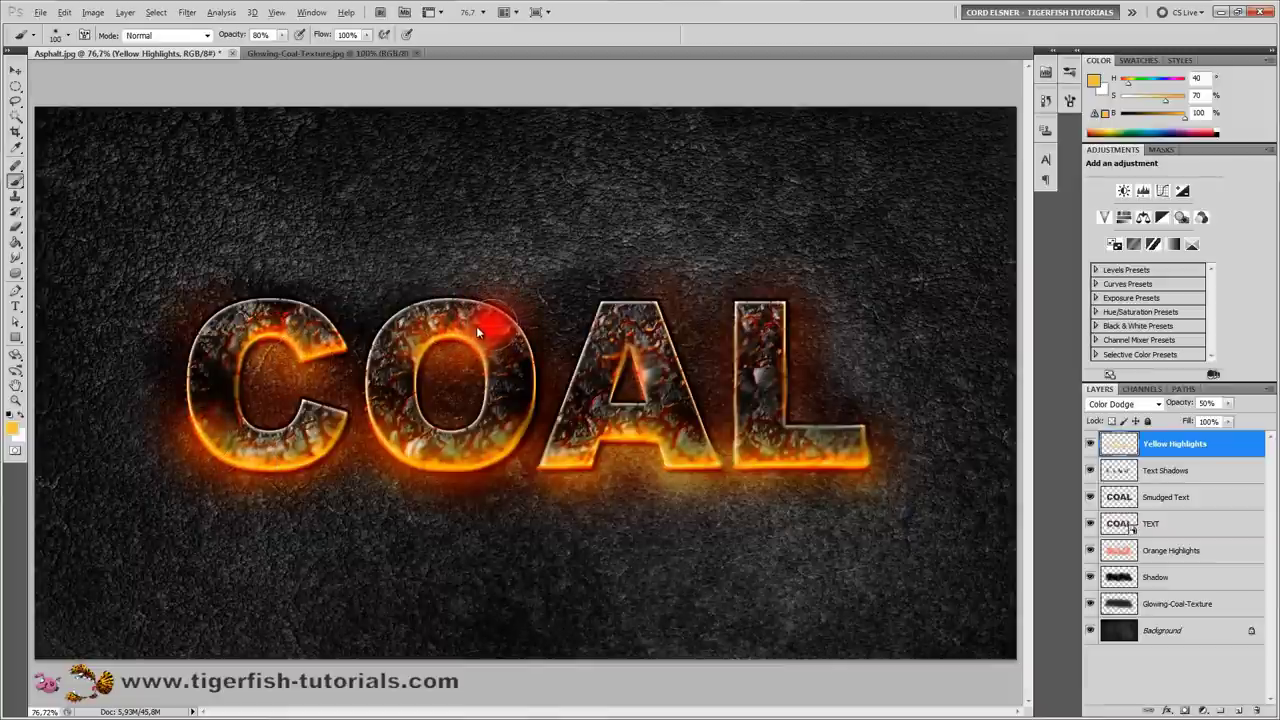
Step: Reduce the brush to 72 px and add yellow highlights to the upper parts of the A and L and the C's inner and lower edges
key(bracketleft)
key(bracketleft)
key(bracketleft)
key(bracketleft)
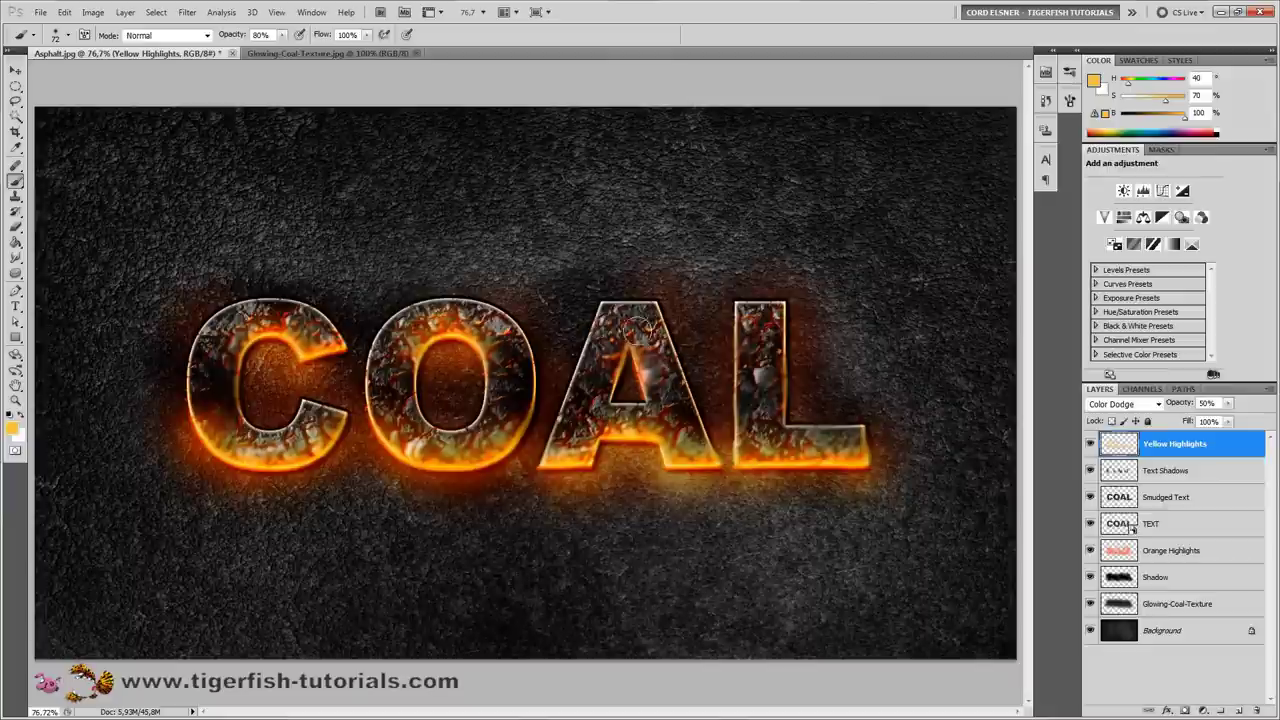
click(755, 319)
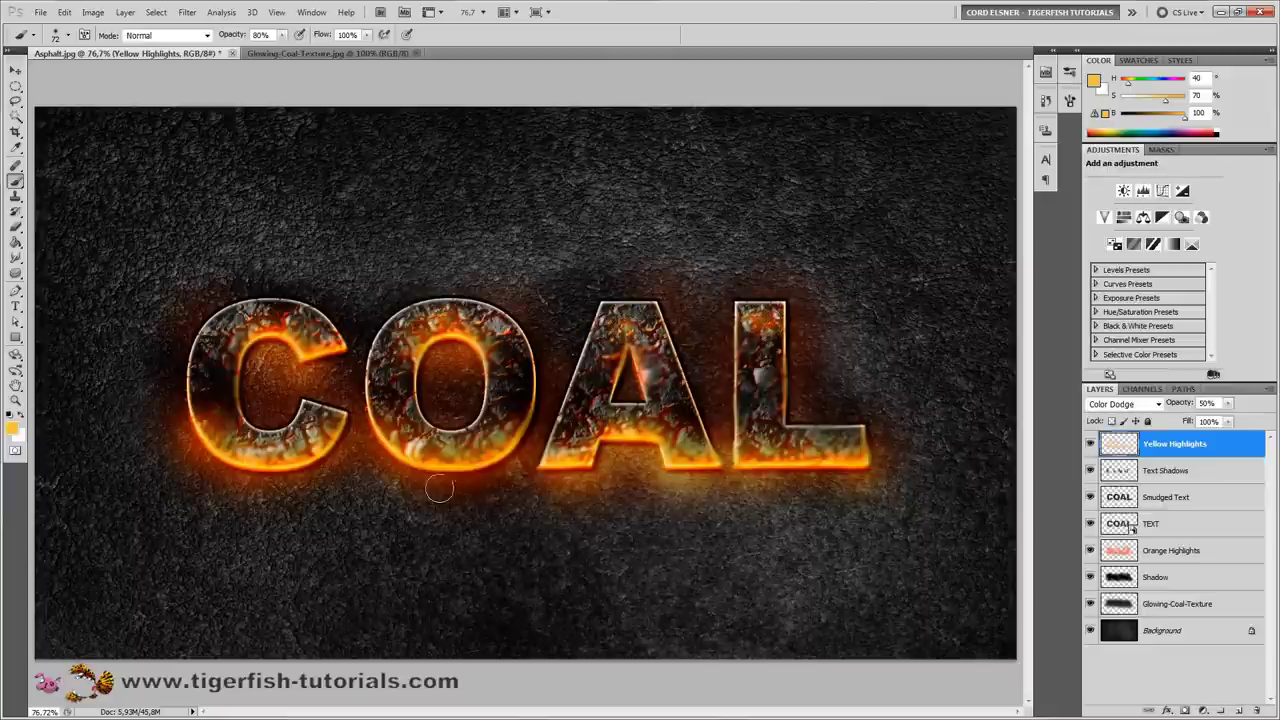
mouse_move(239, 388)
mouse_down()
mouse_move(202, 360)
mouse_move(193, 436)
mouse_move(205, 464)
mouse_move(315, 465)
mouse_up()
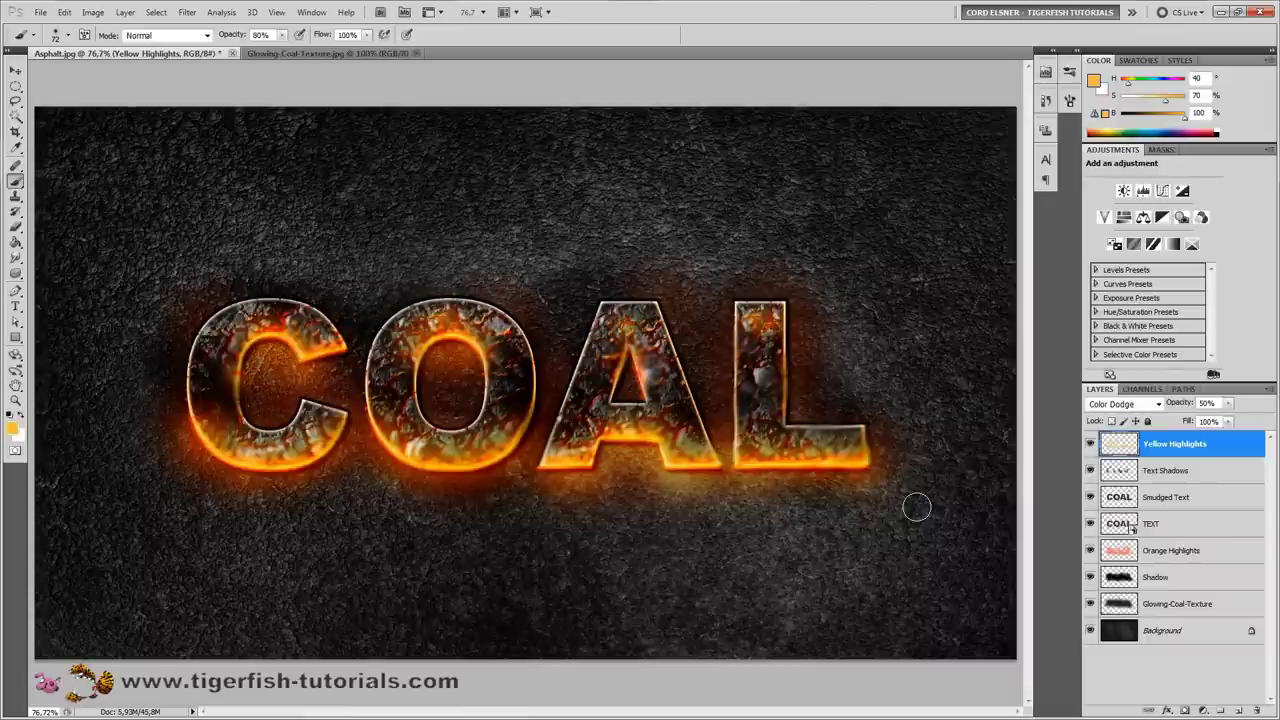
Step: Create a new layer named Highlights above the Yellow Highlights layer
click(1239, 710)
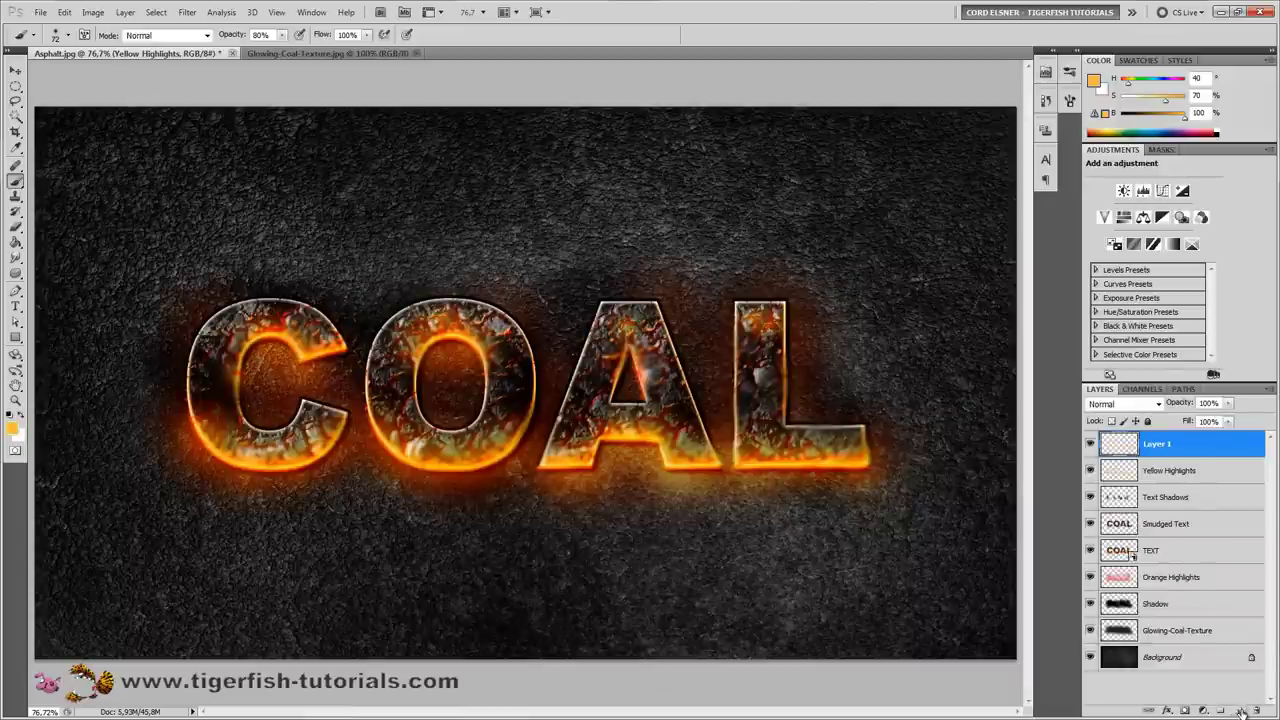
double_click(1152, 446)
text(B)
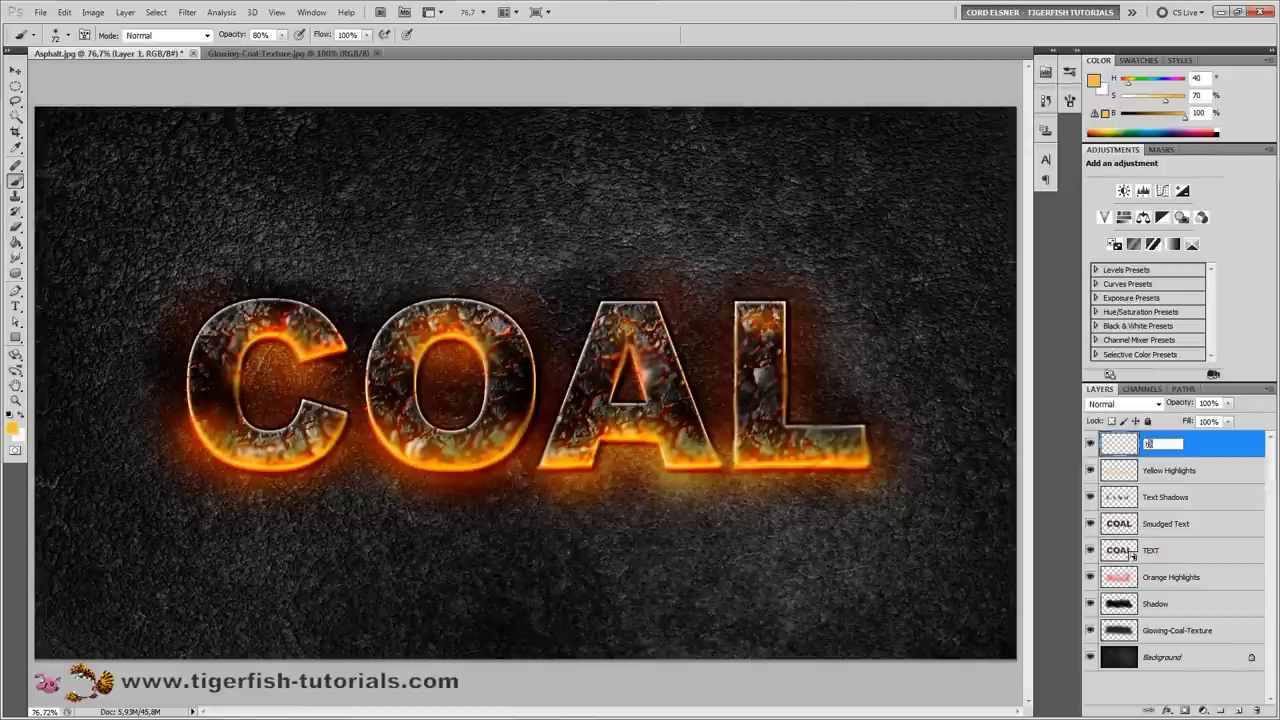
key(Return)
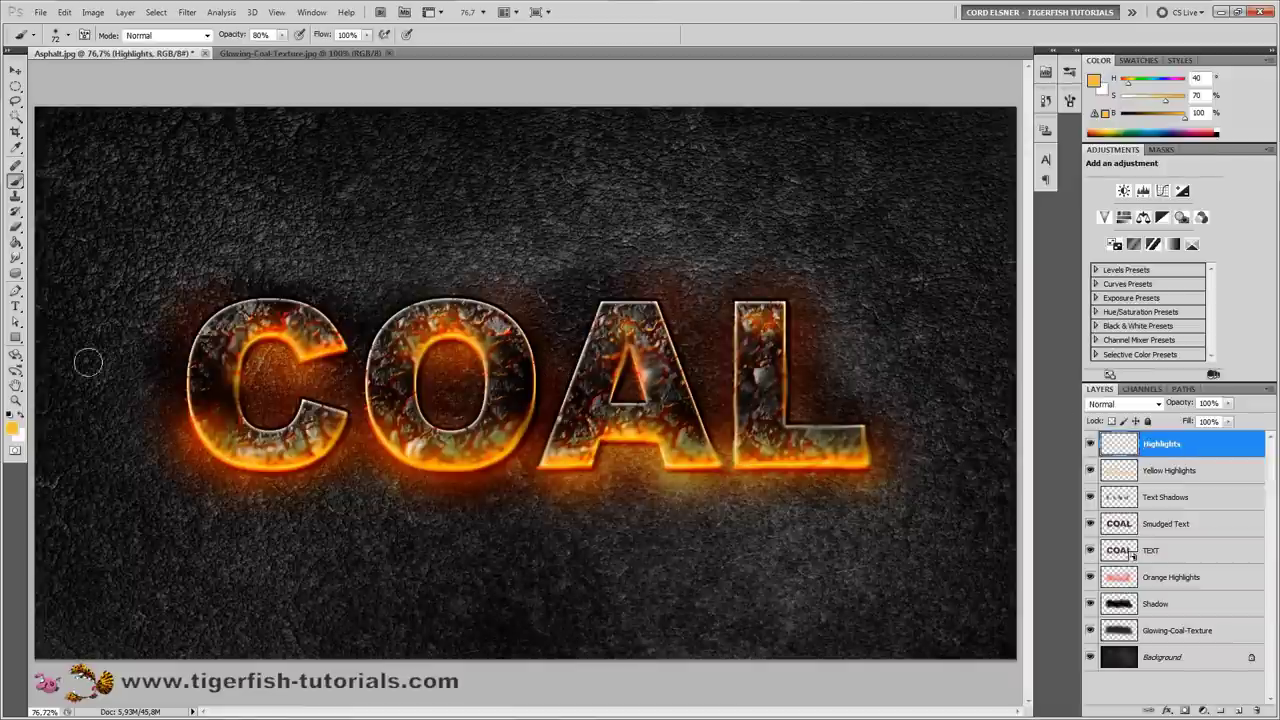
Step: Make white the foreground colour and set the Highlights layer's blend mode to Overlay
key(d)
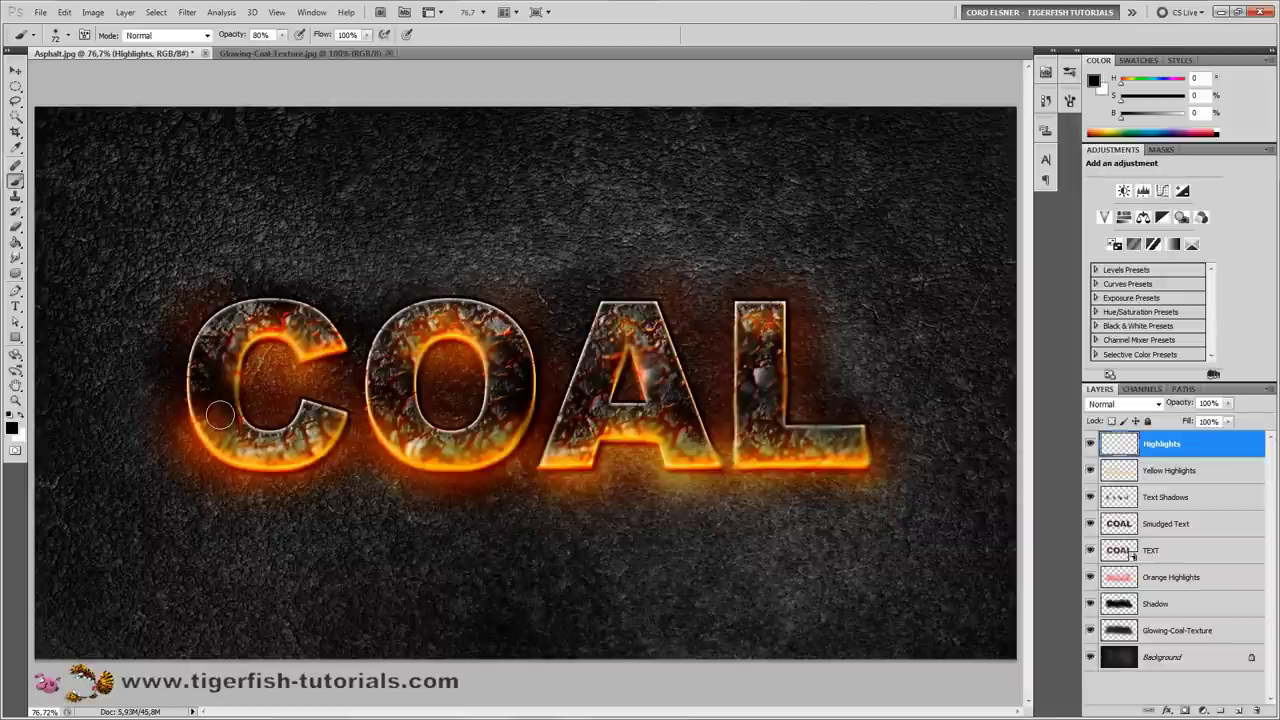
key(x)
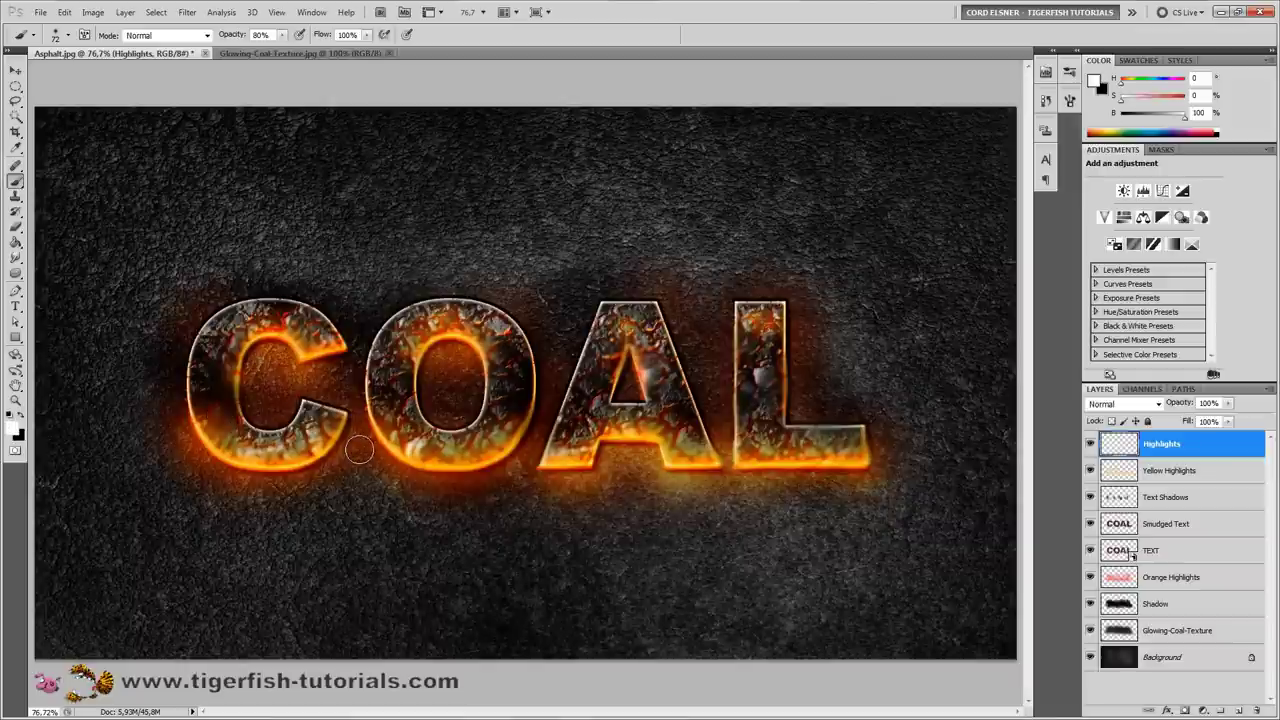
click(1158, 404)
click(1105, 220)
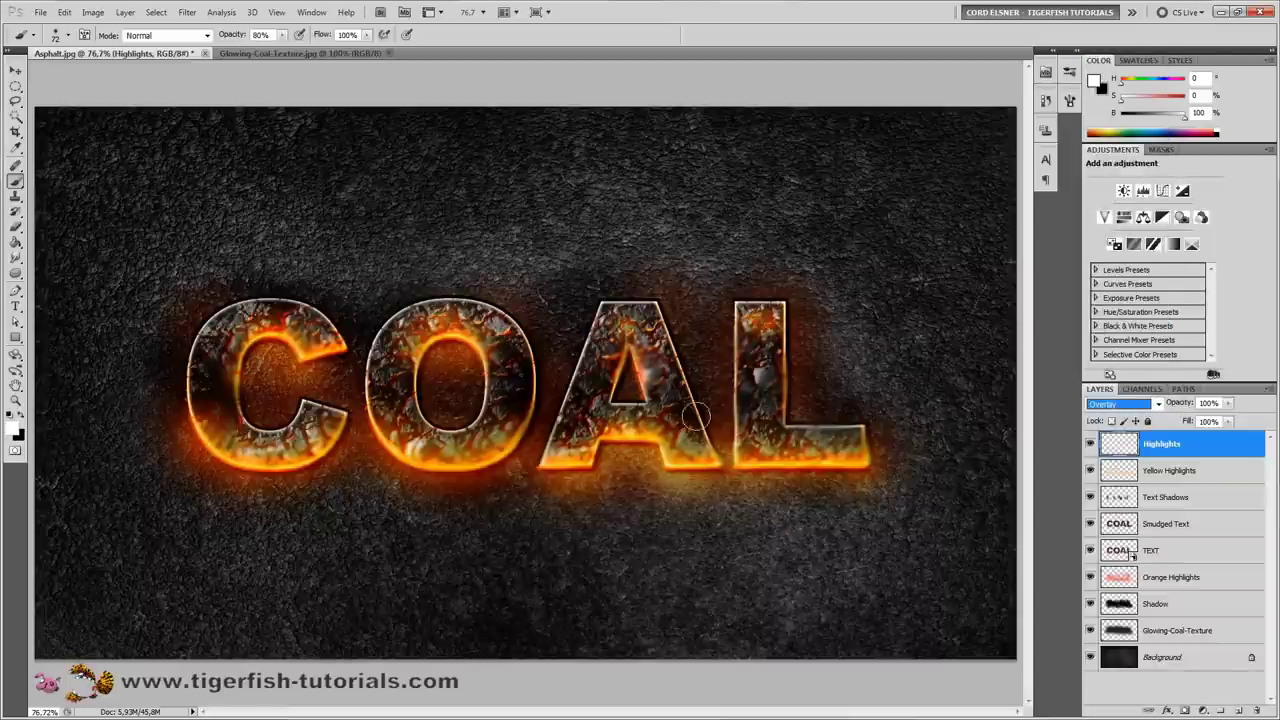
Step: Set the brush size to 150 px and paint white highlights on the upper parts of the C, O, A and L
right_click(556, 404)
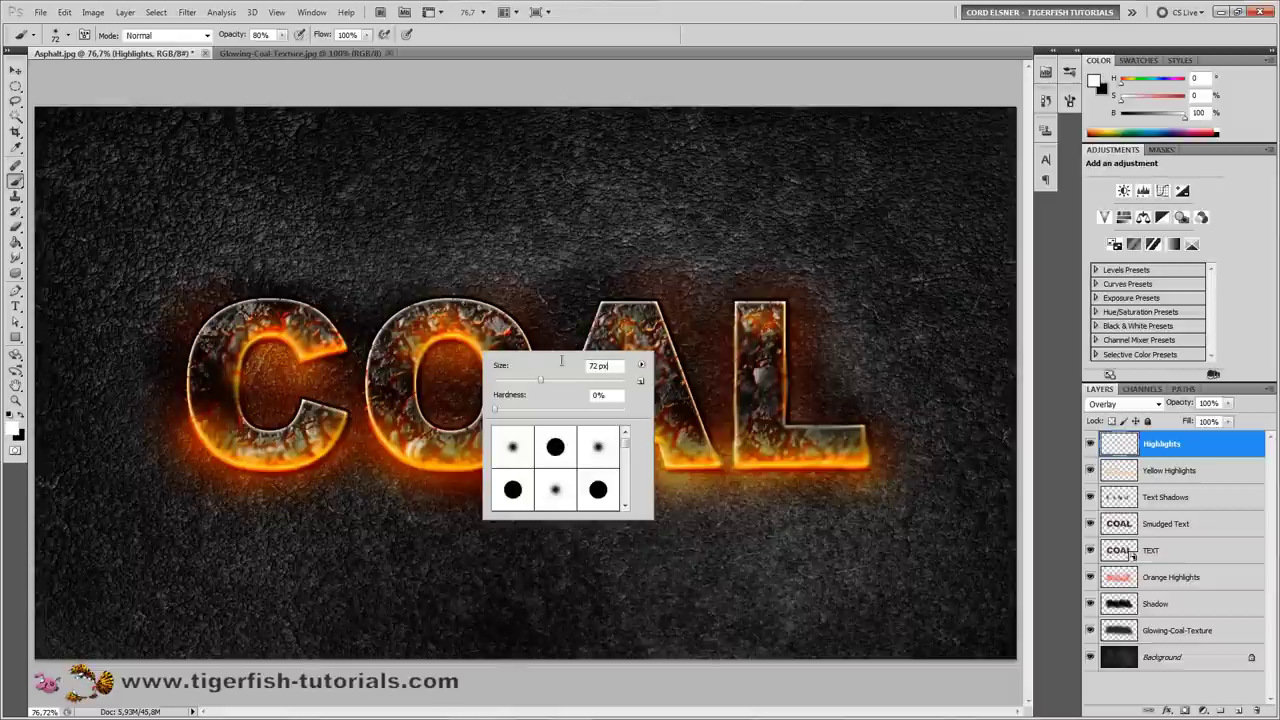
text(150)
key(Return)
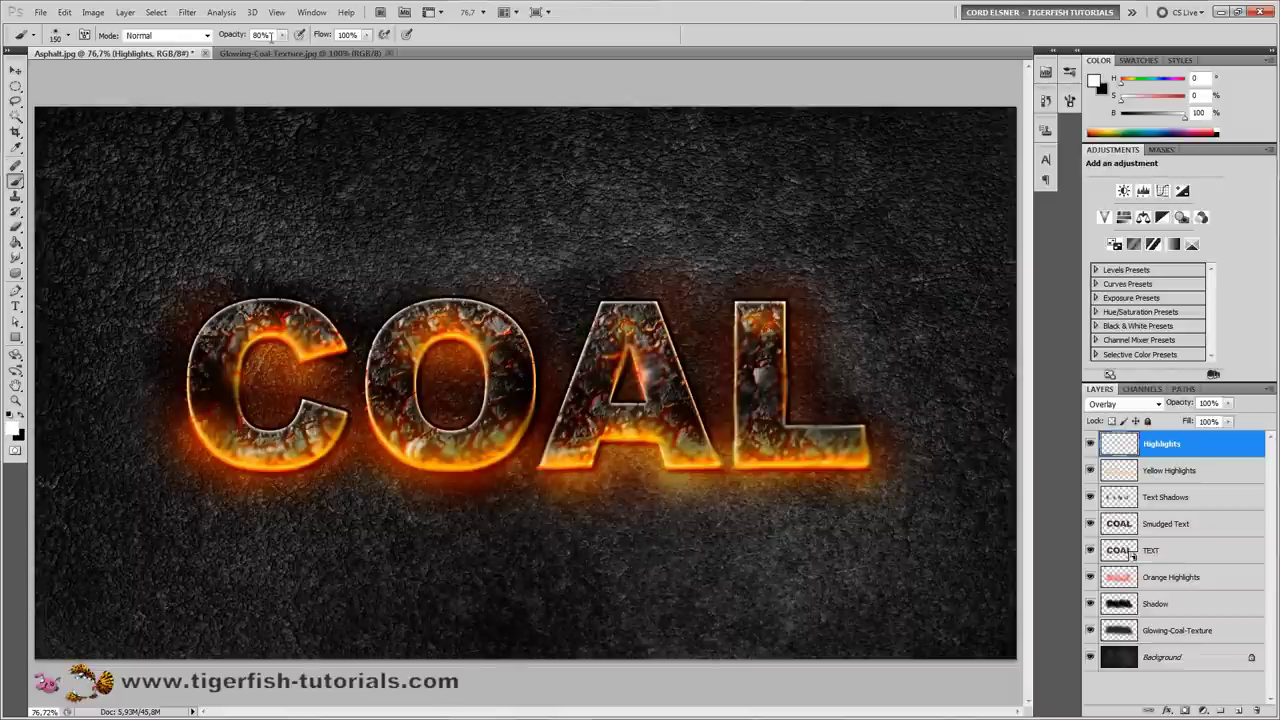
click(260, 34)
click(226, 318)
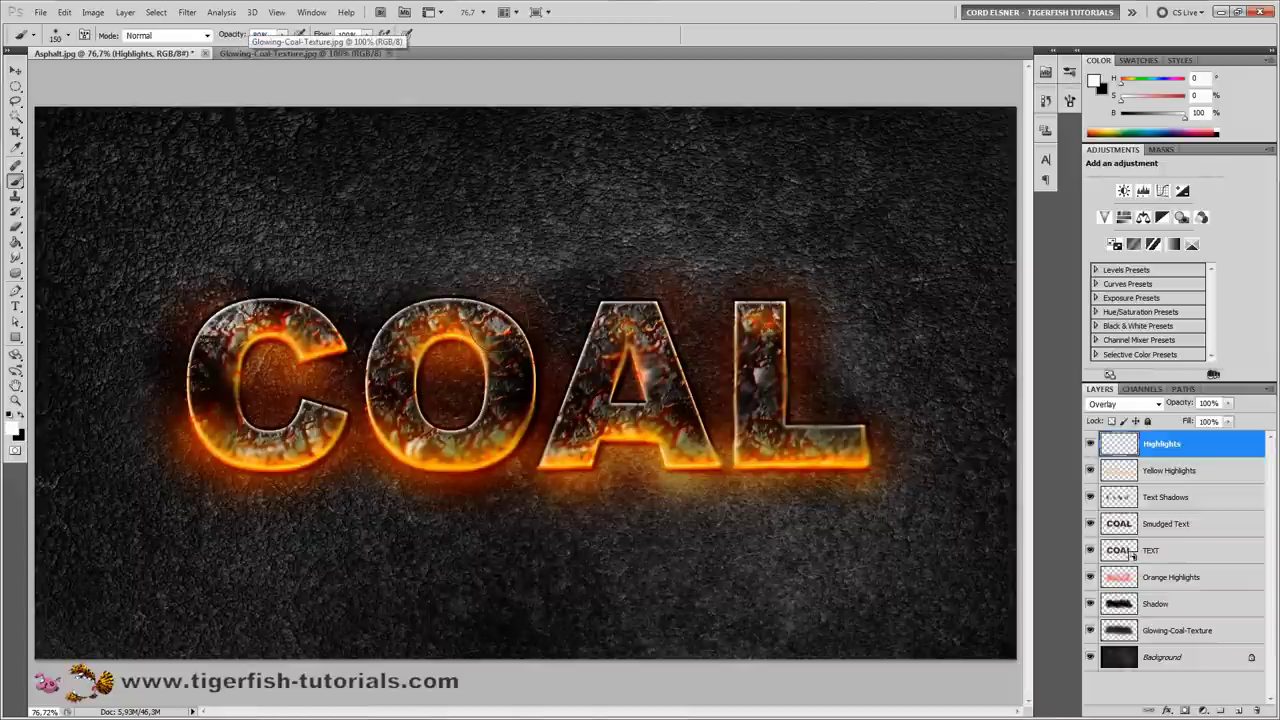
click(496, 322)
click(420, 328)
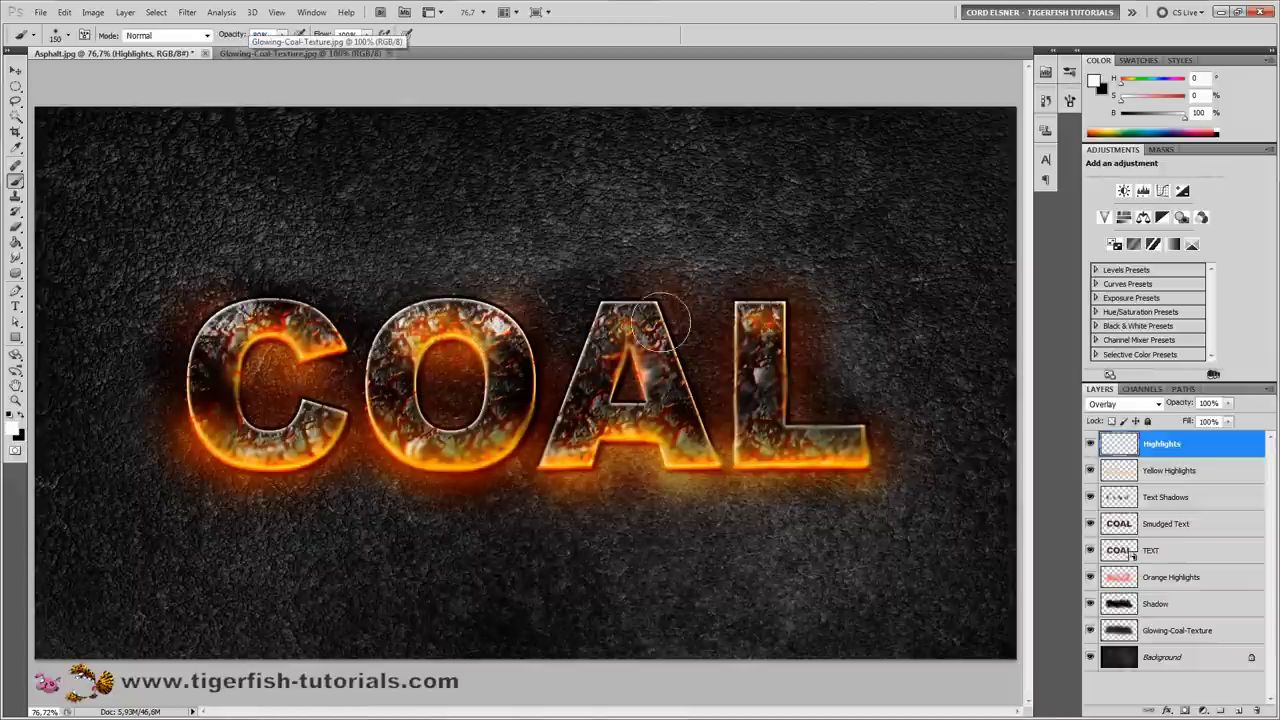
click(607, 322)
click(762, 318)
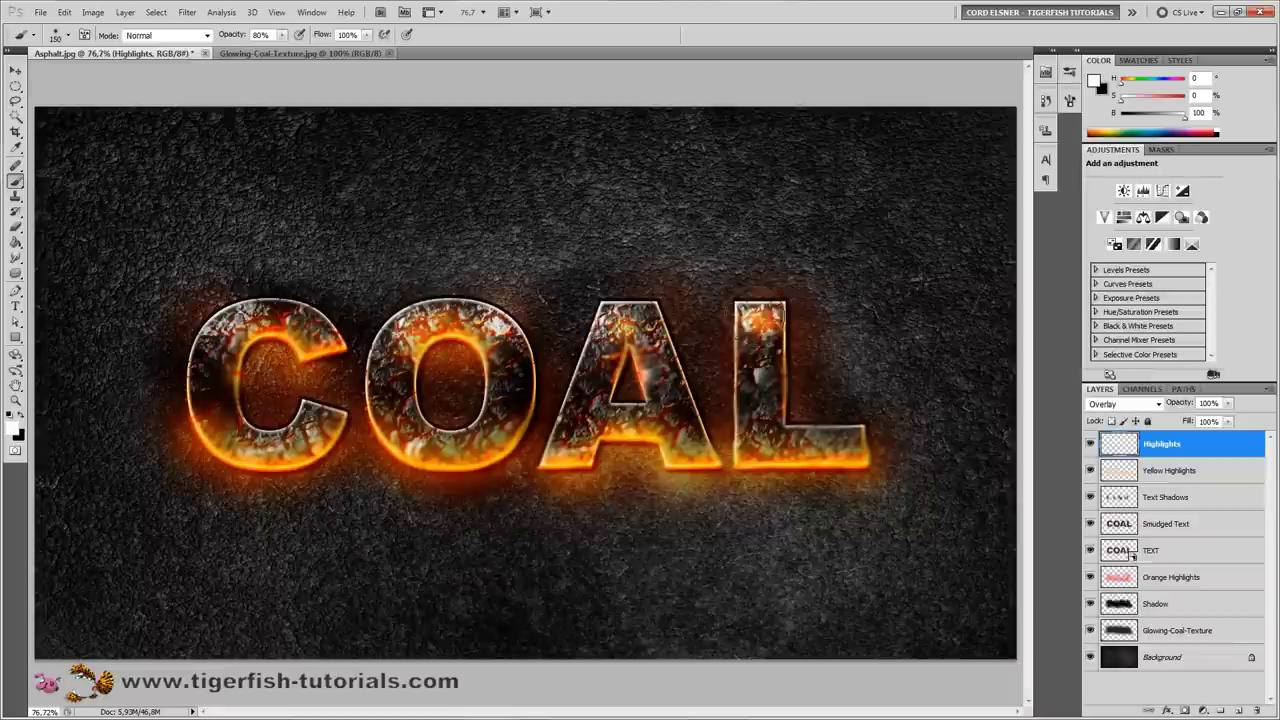
Step: Add more white highlights to the L's stem, the sides of the A, the O's upper edge and the C's upper curve
click(756, 370)
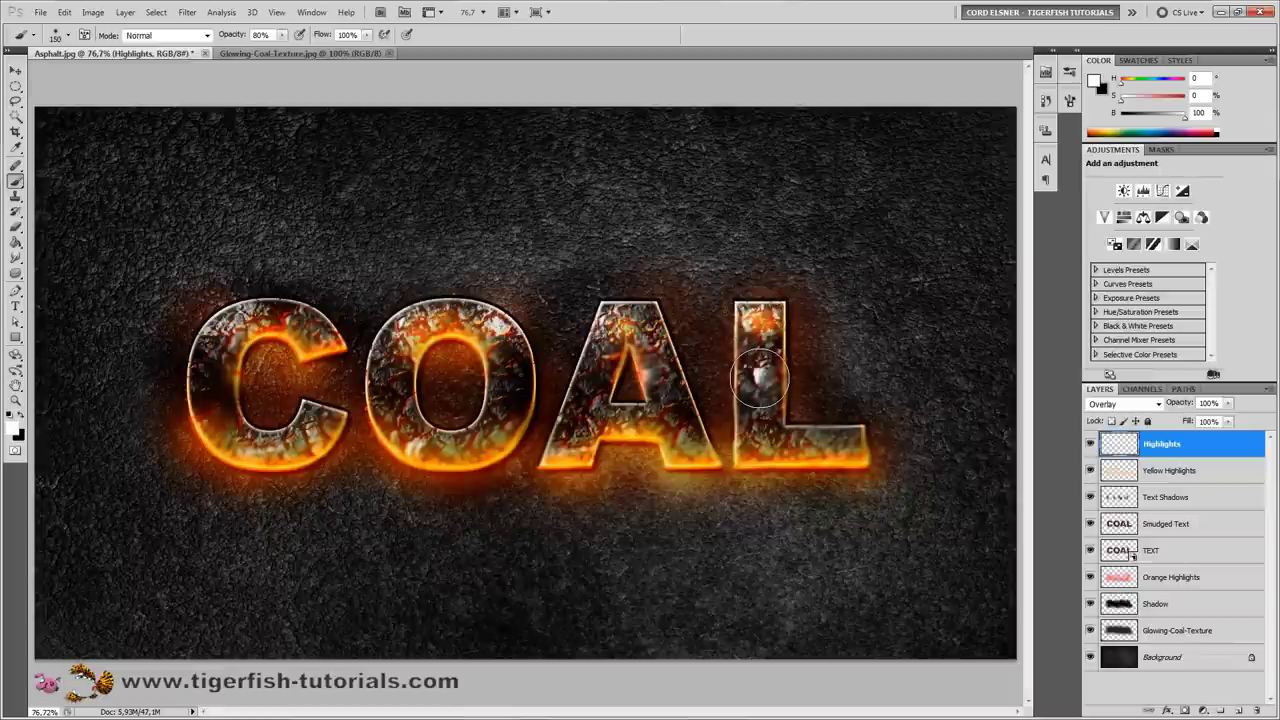
click(663, 385)
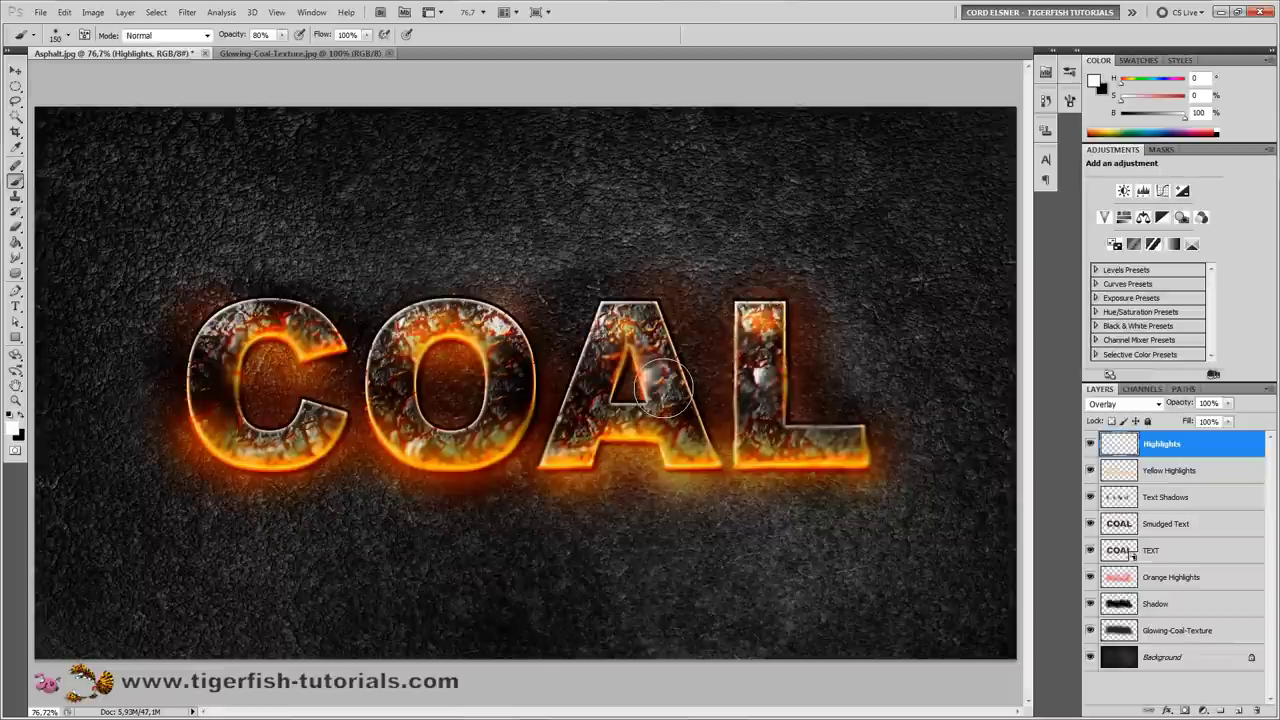
click(508, 338)
click(296, 306)
click(232, 332)
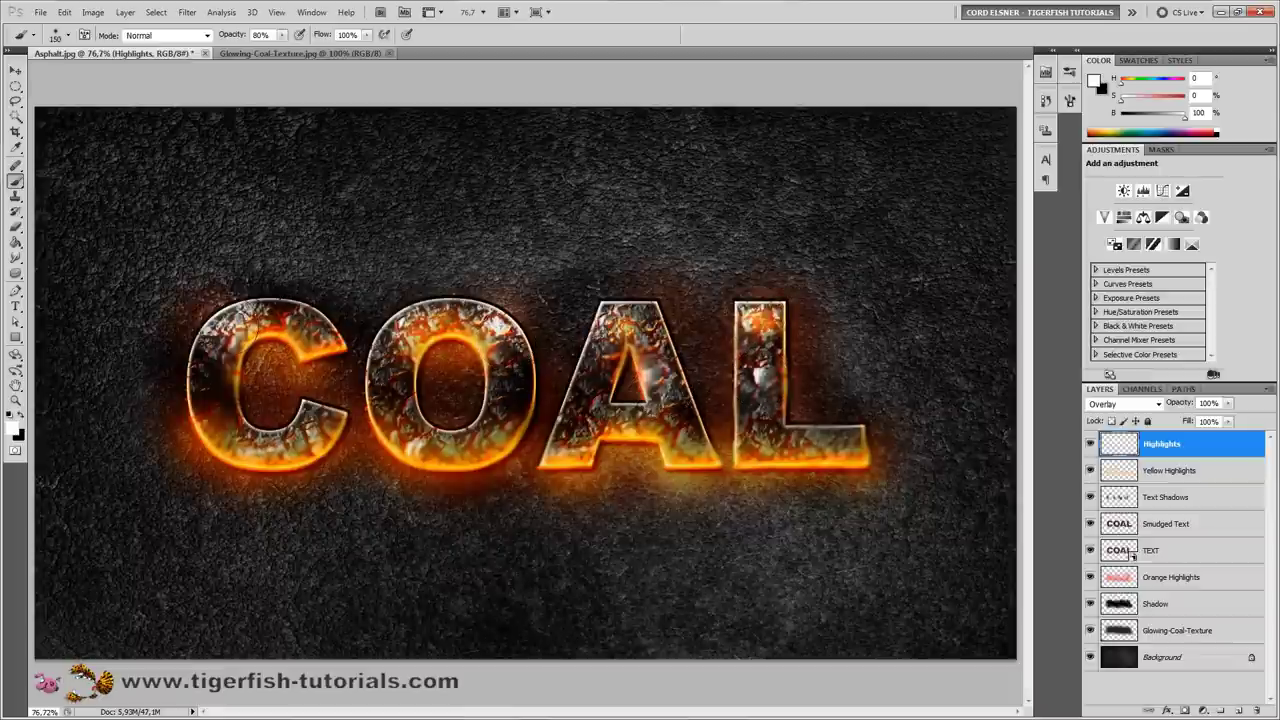
click(210, 348)
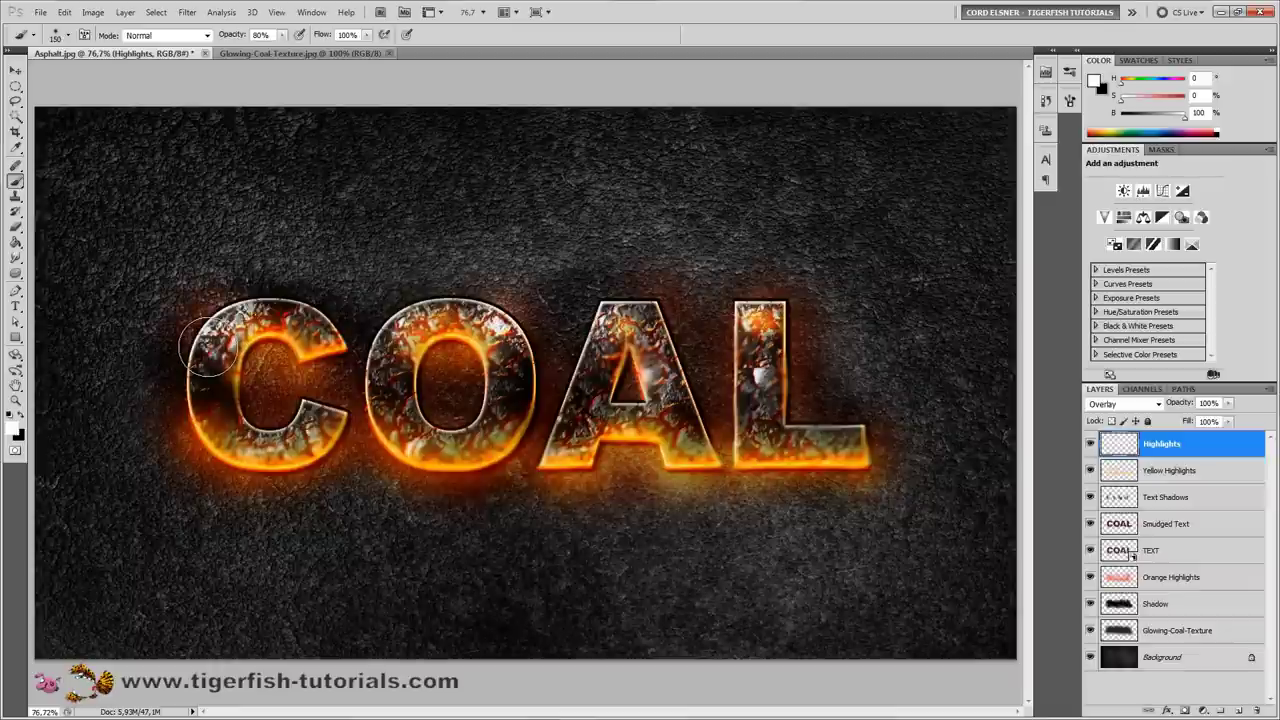
click(316, 320)
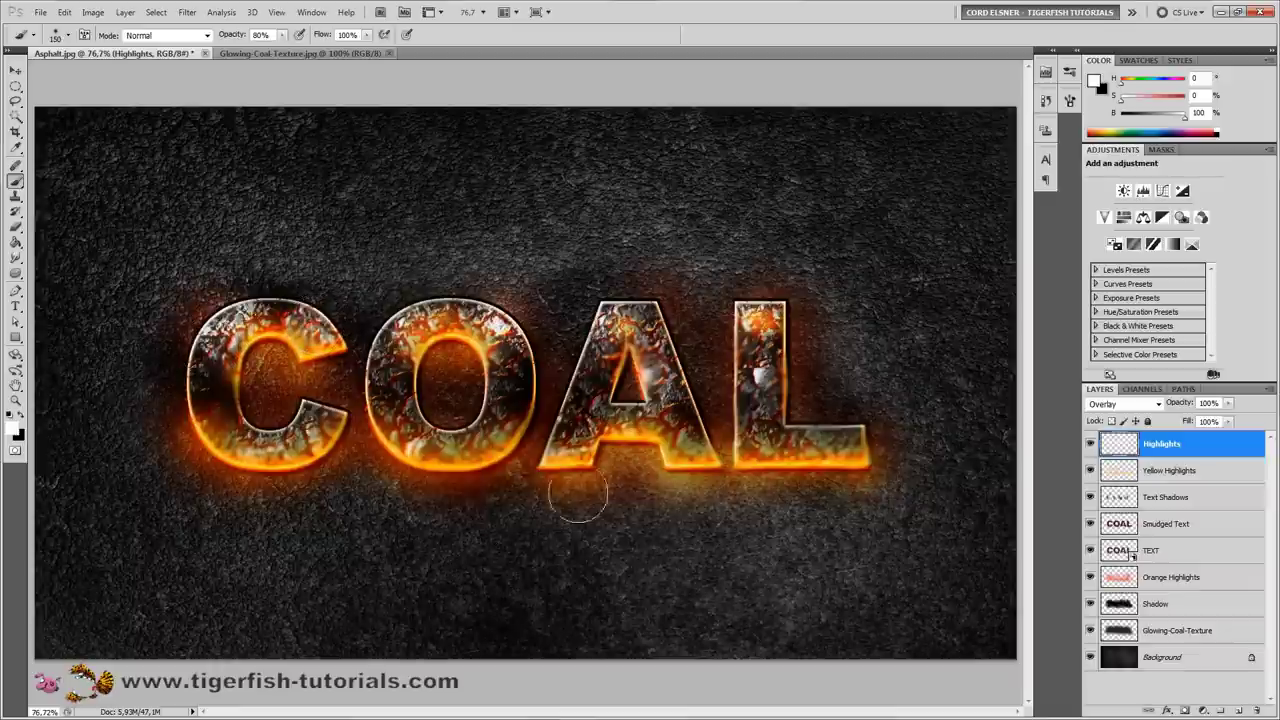
click(605, 402)
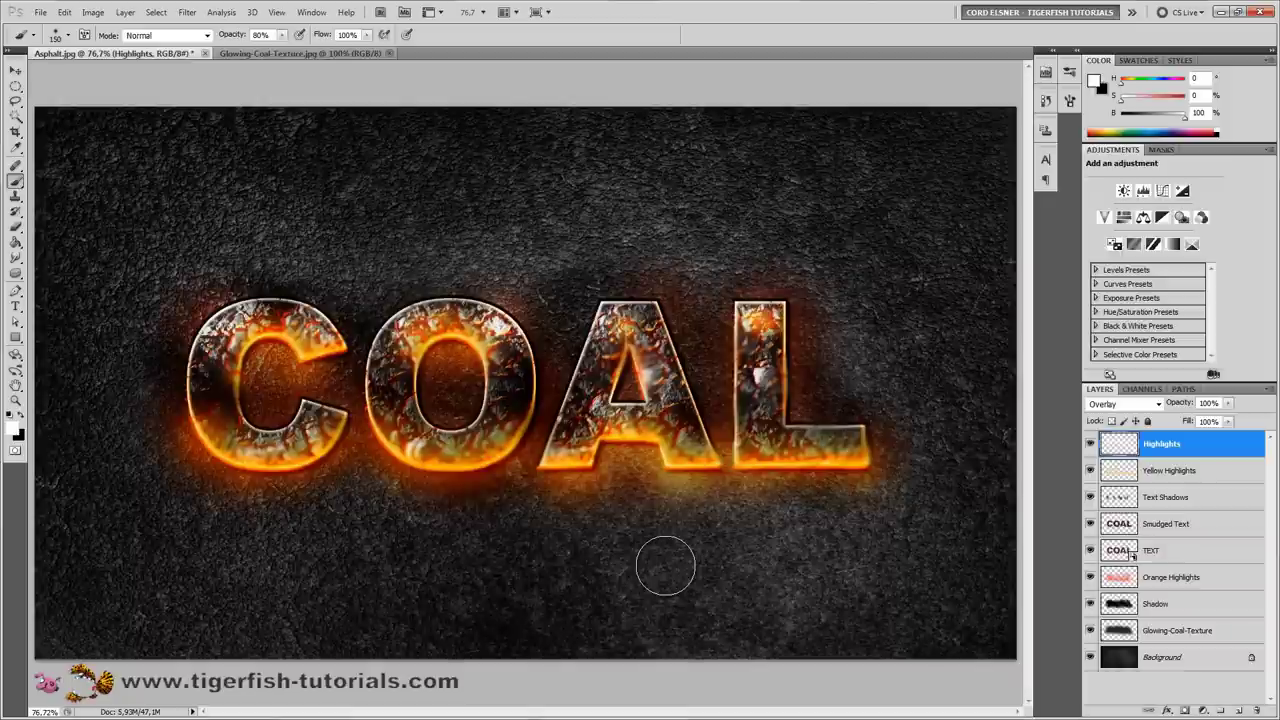
Step: Create a new layer named Smoke above the Highlights layer
key(v)
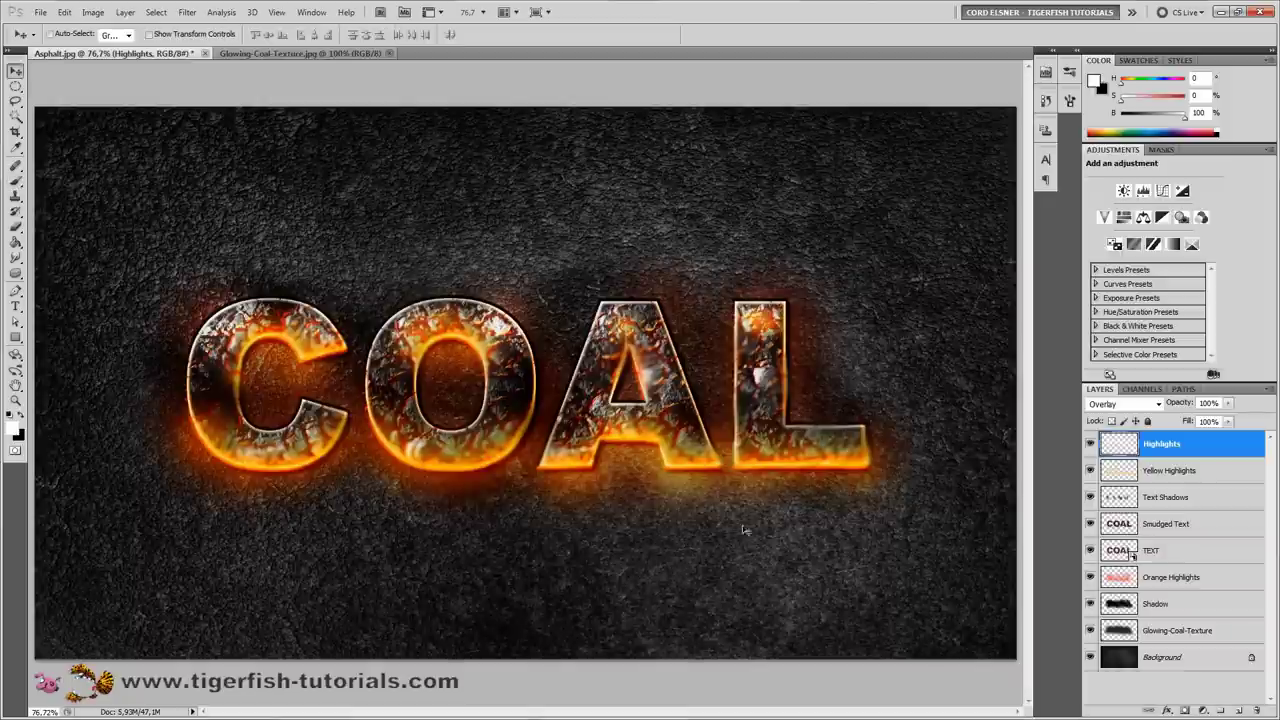
click(1240, 710)
double_click(1162, 444)
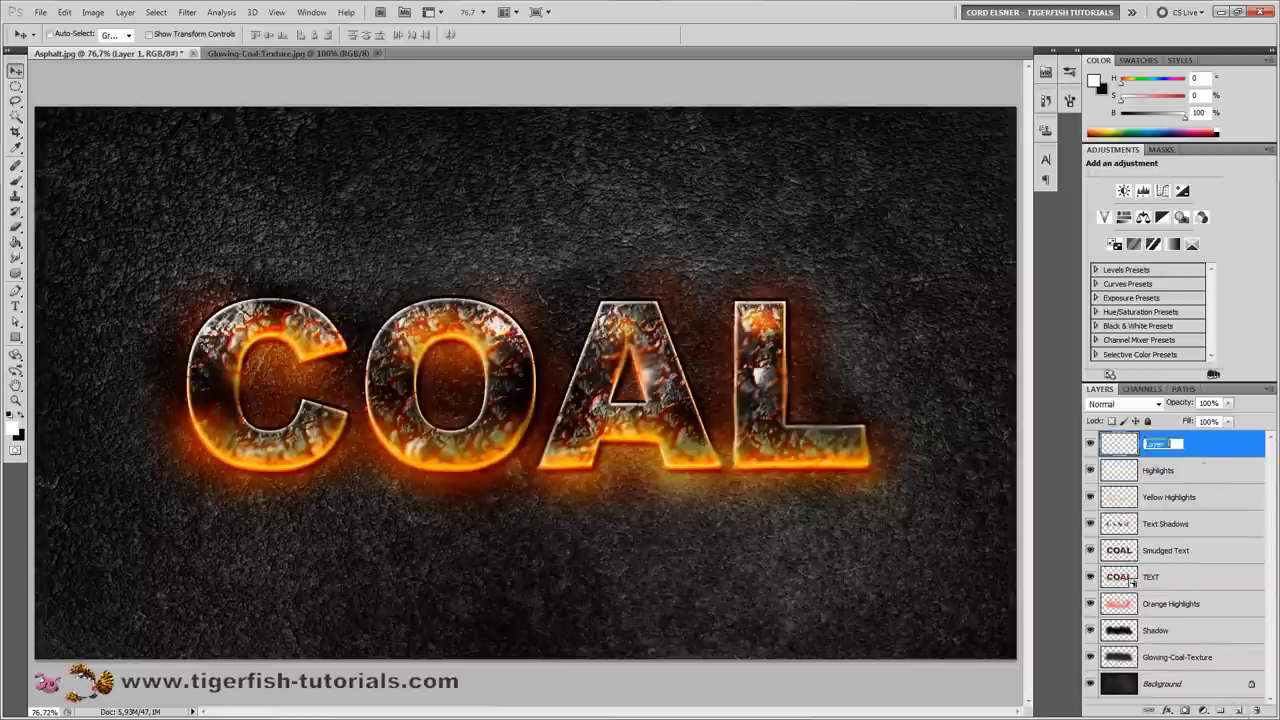
text(Smok)
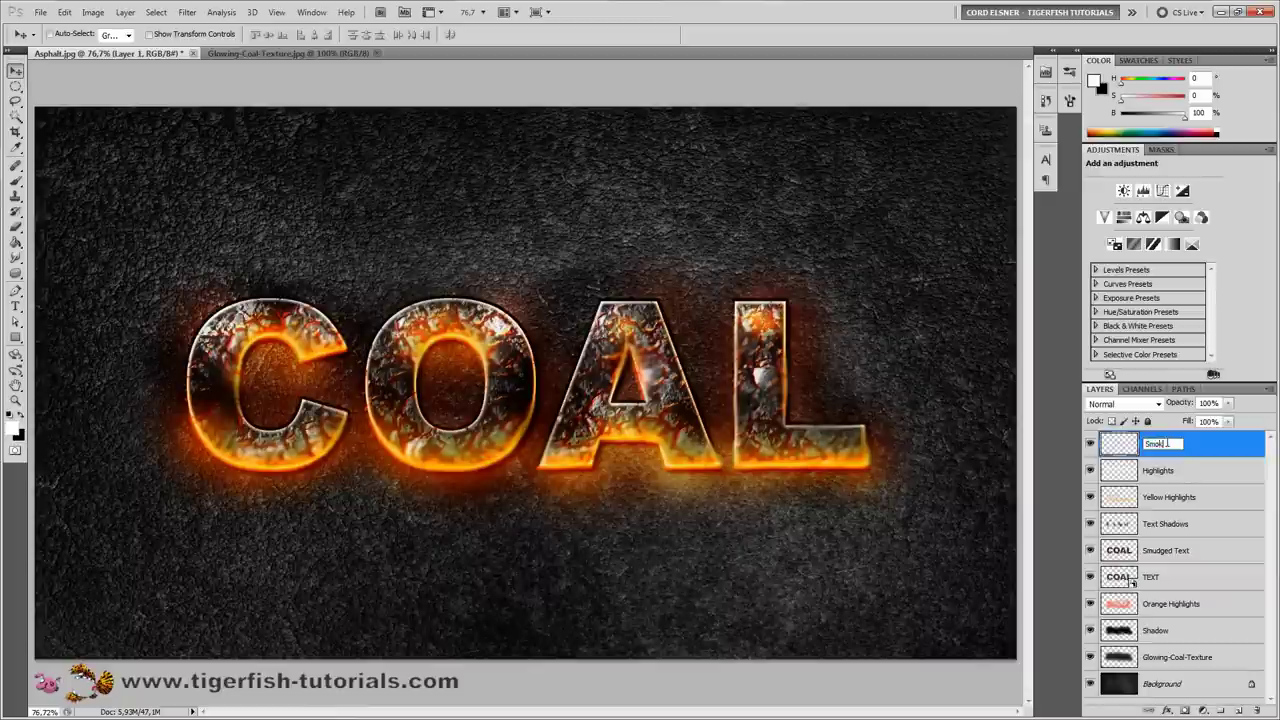
text(e)
key(Return)
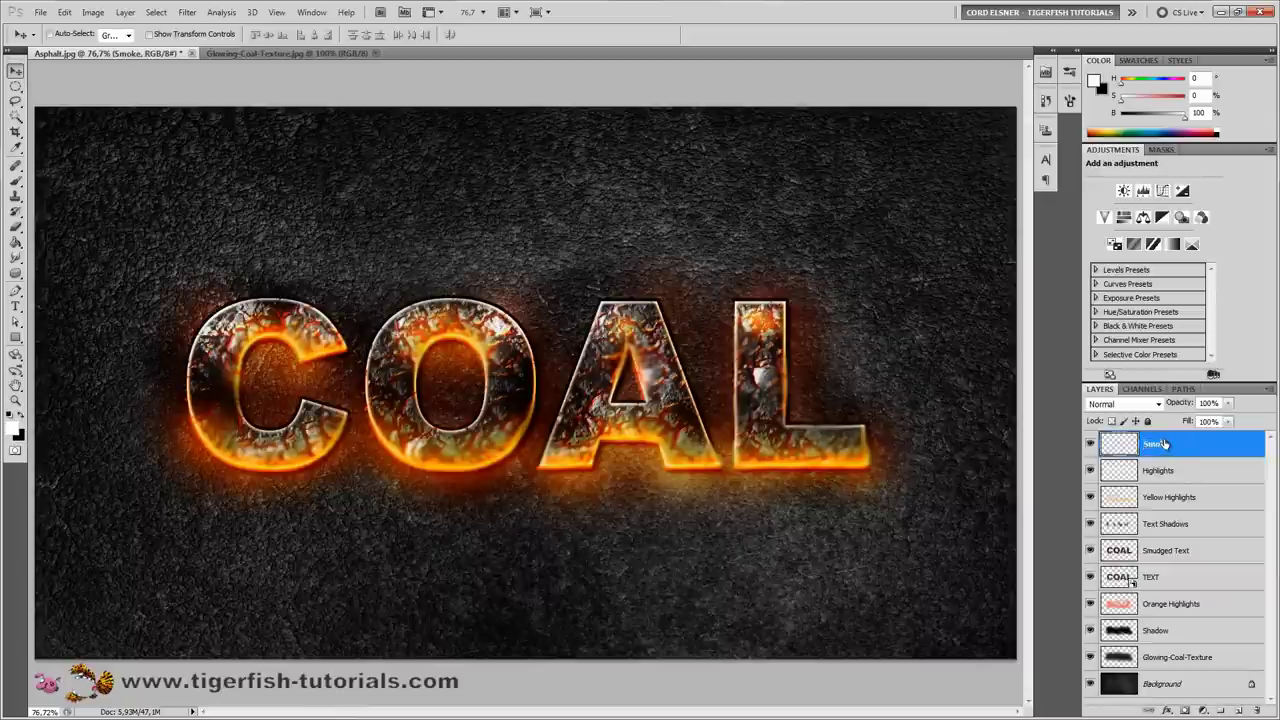
Step: Fill the Smoke layer with black and set its blend mode to Screen
key(alt+BackSpace)
key(ctrl+BackSpace)
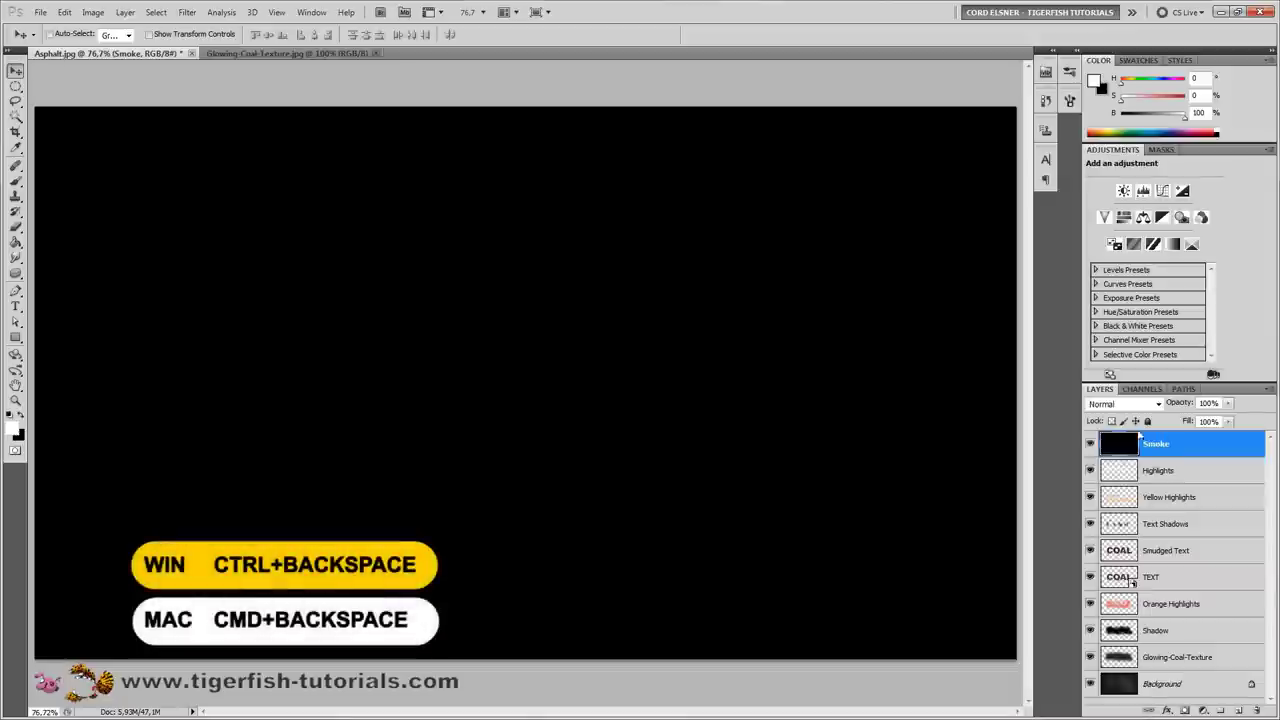
click(1159, 405)
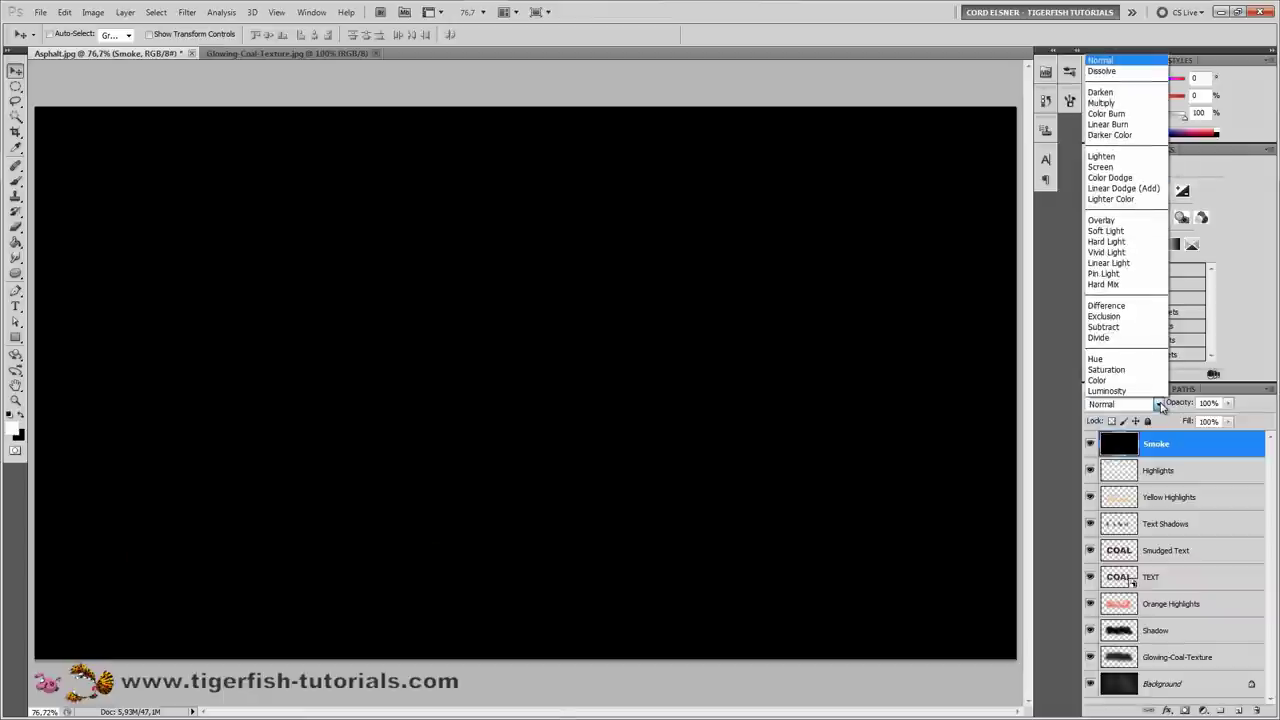
click(1123, 167)
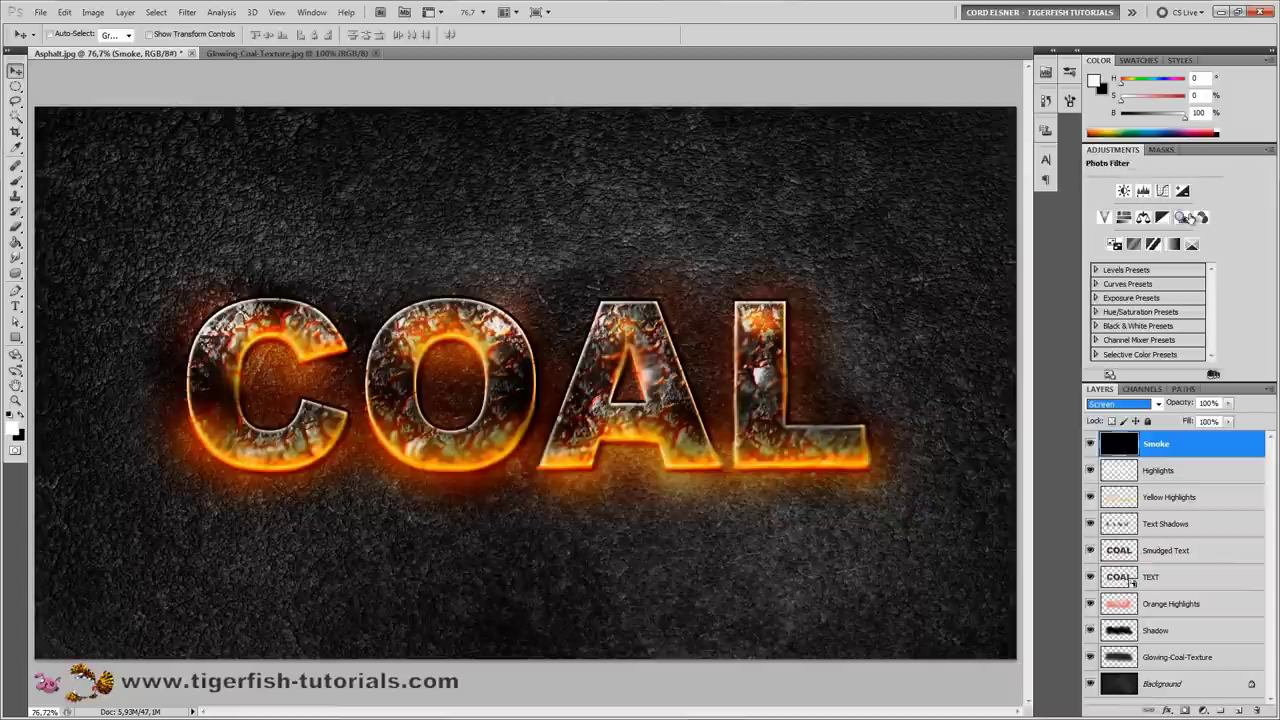
Step: Load the brush set 5-Smoke-Brushes.abr from the Project-Images folder into the brush presets
click(1070, 74)
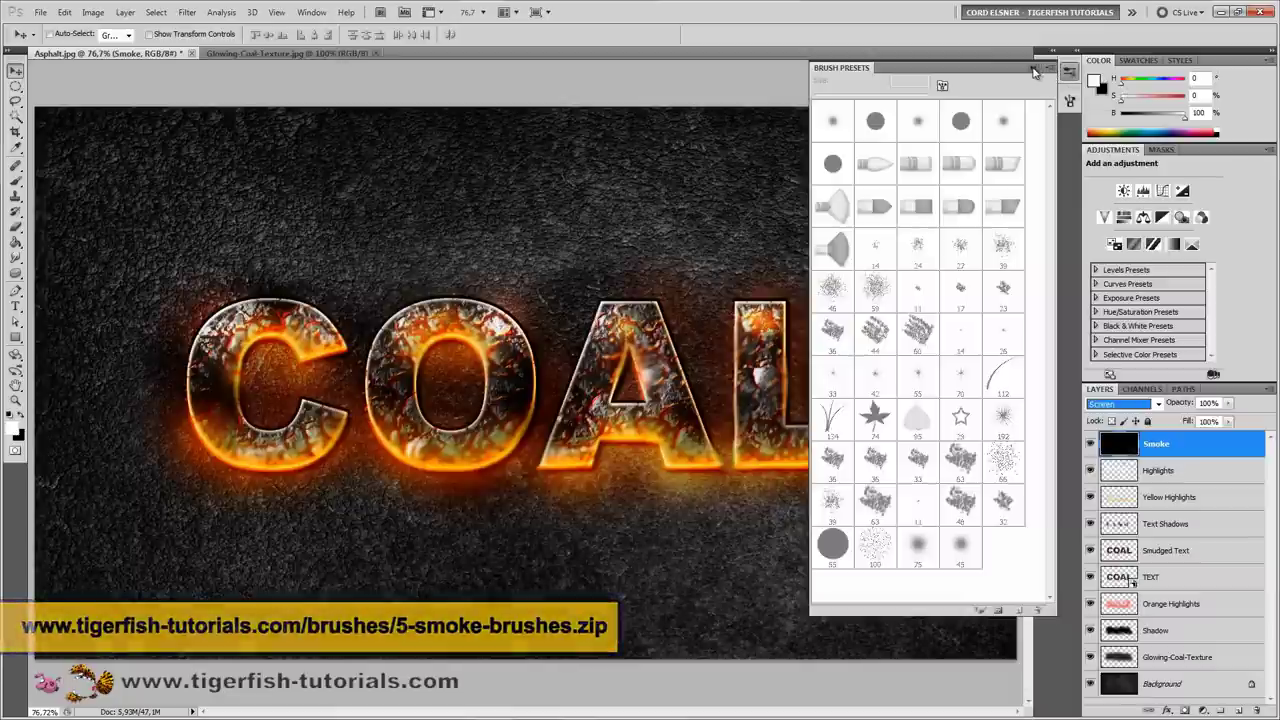
click(1032, 67)
click(1069, 72)
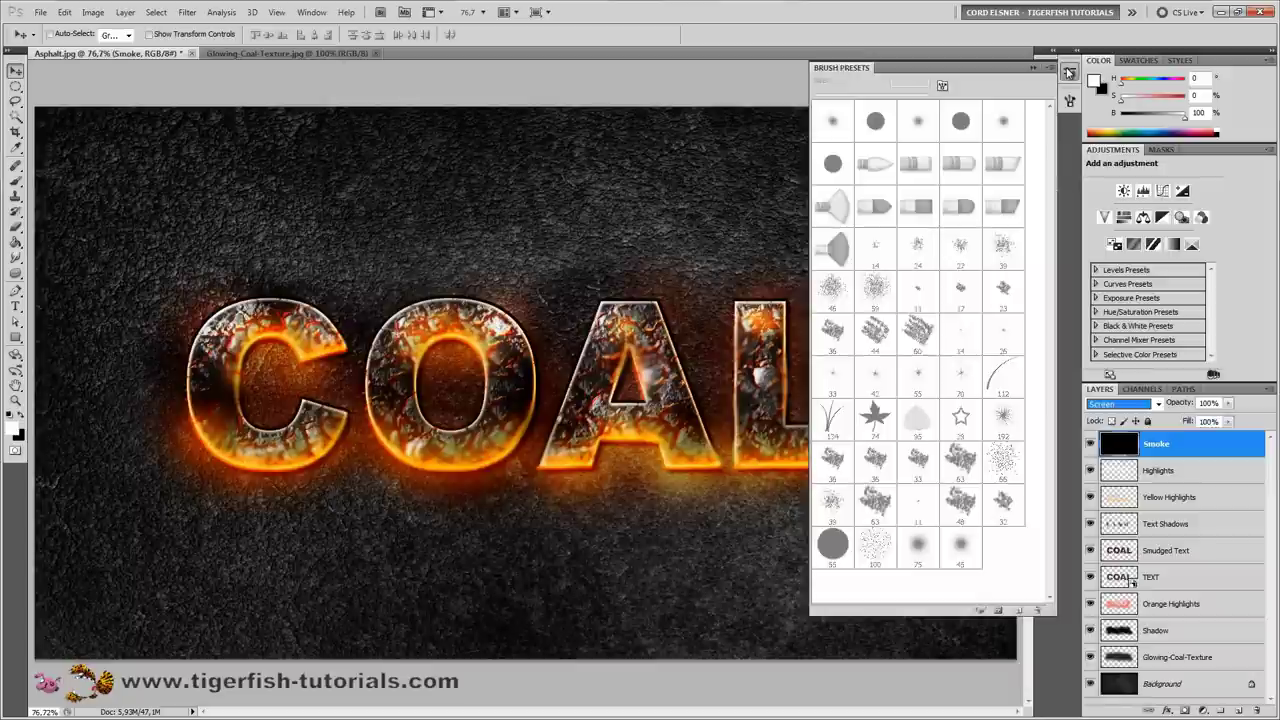
click(1048, 68)
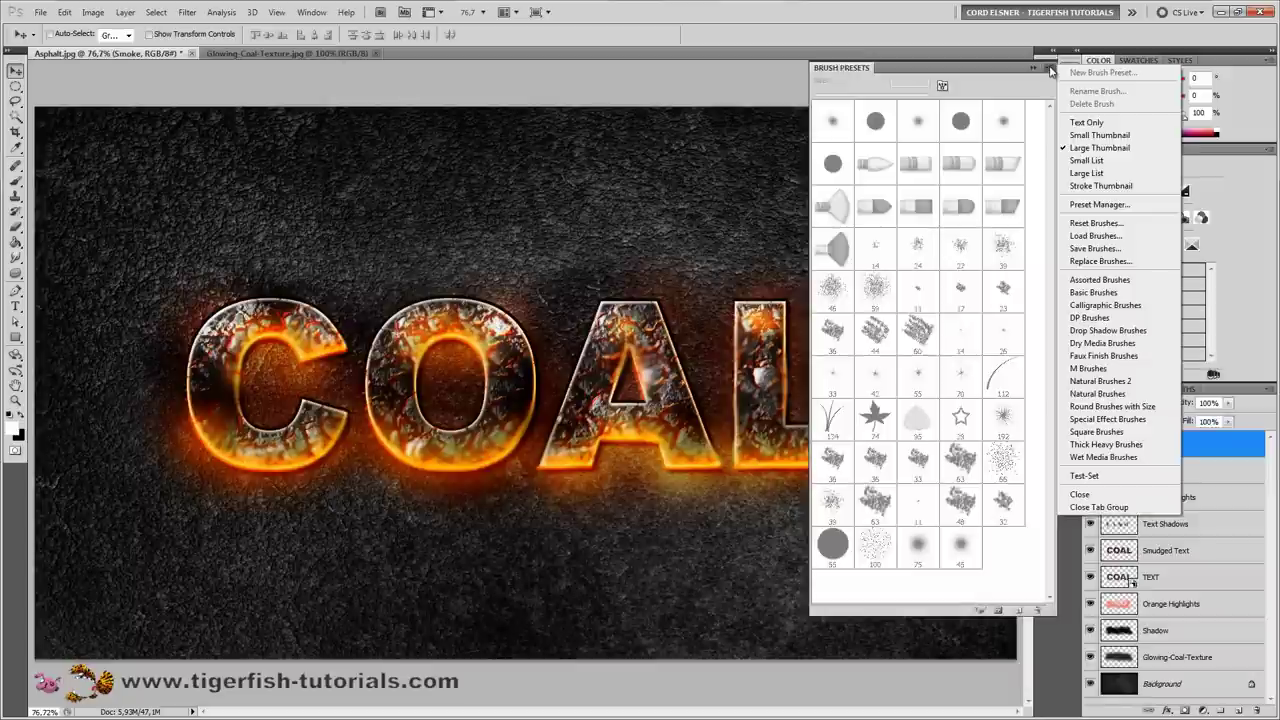
click(800, 84)
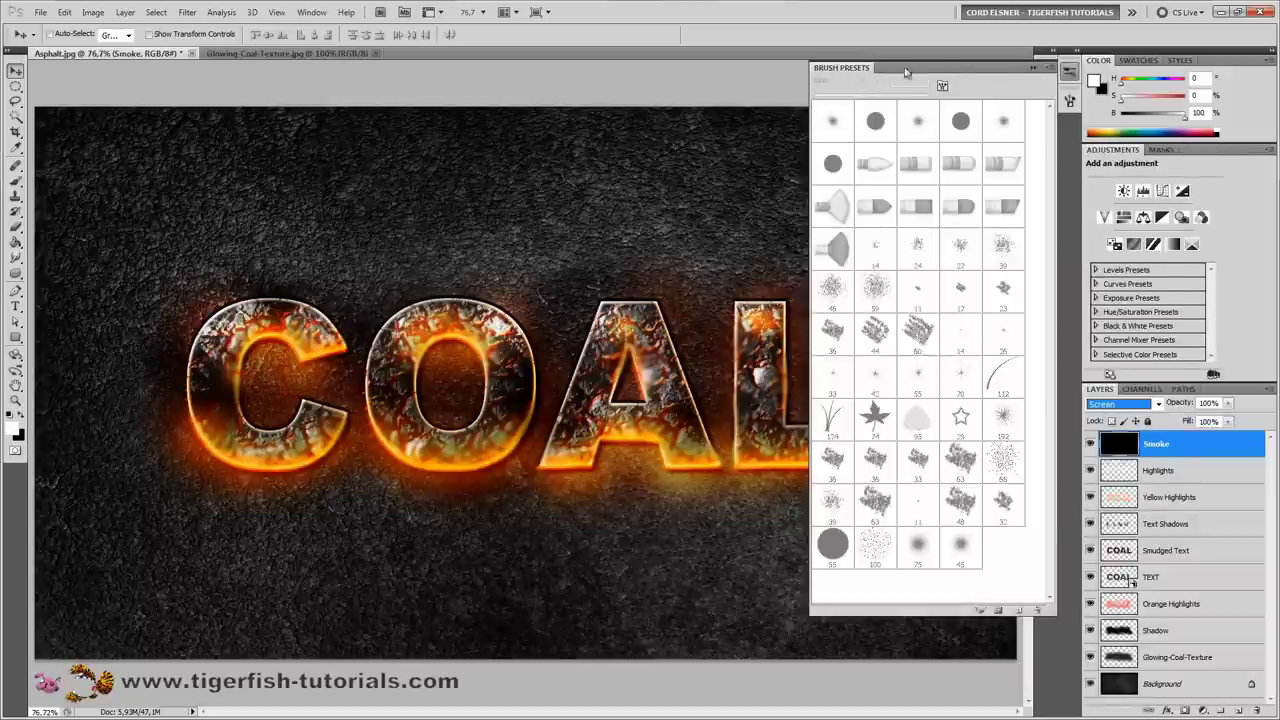
click(1048, 68)
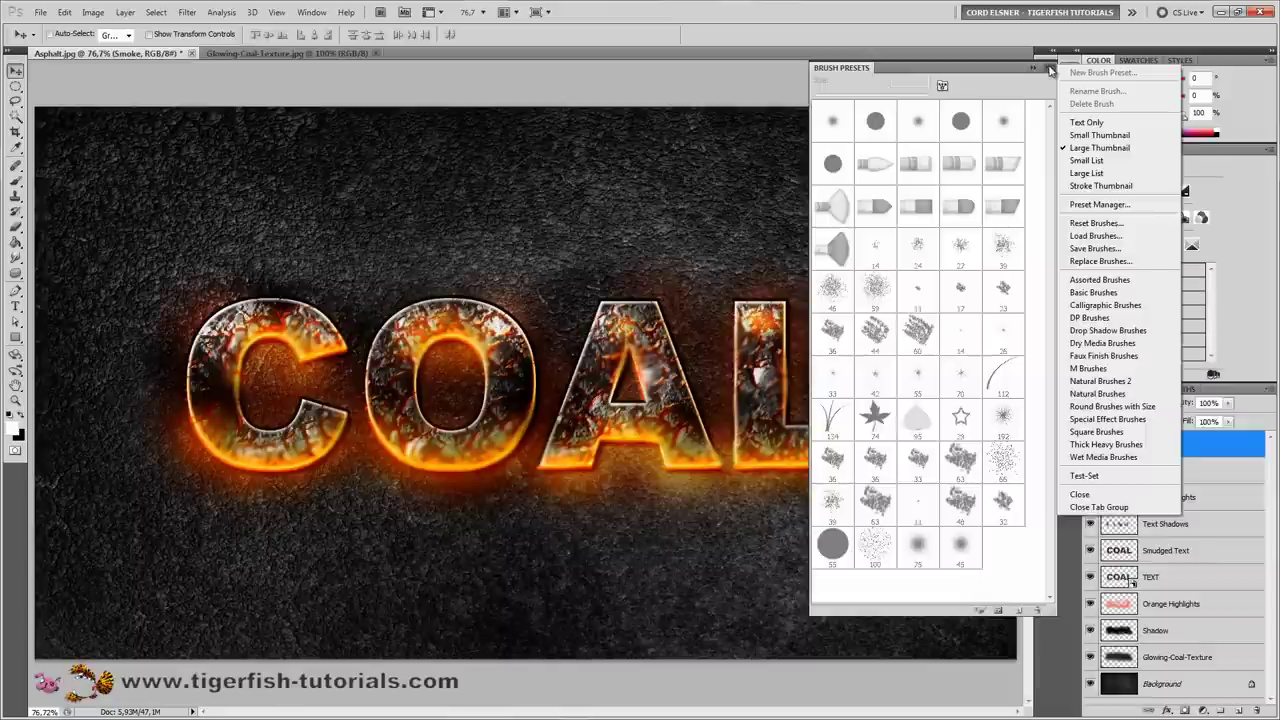
click(1093, 237)
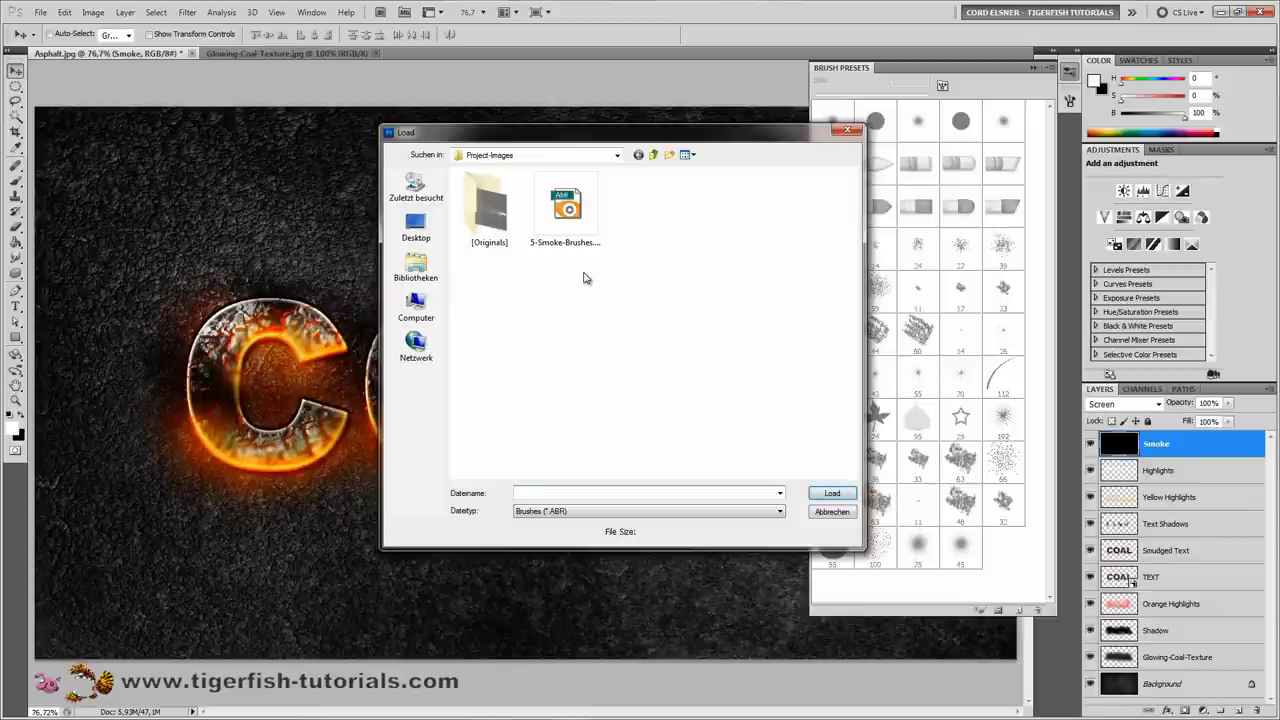
click(567, 210)
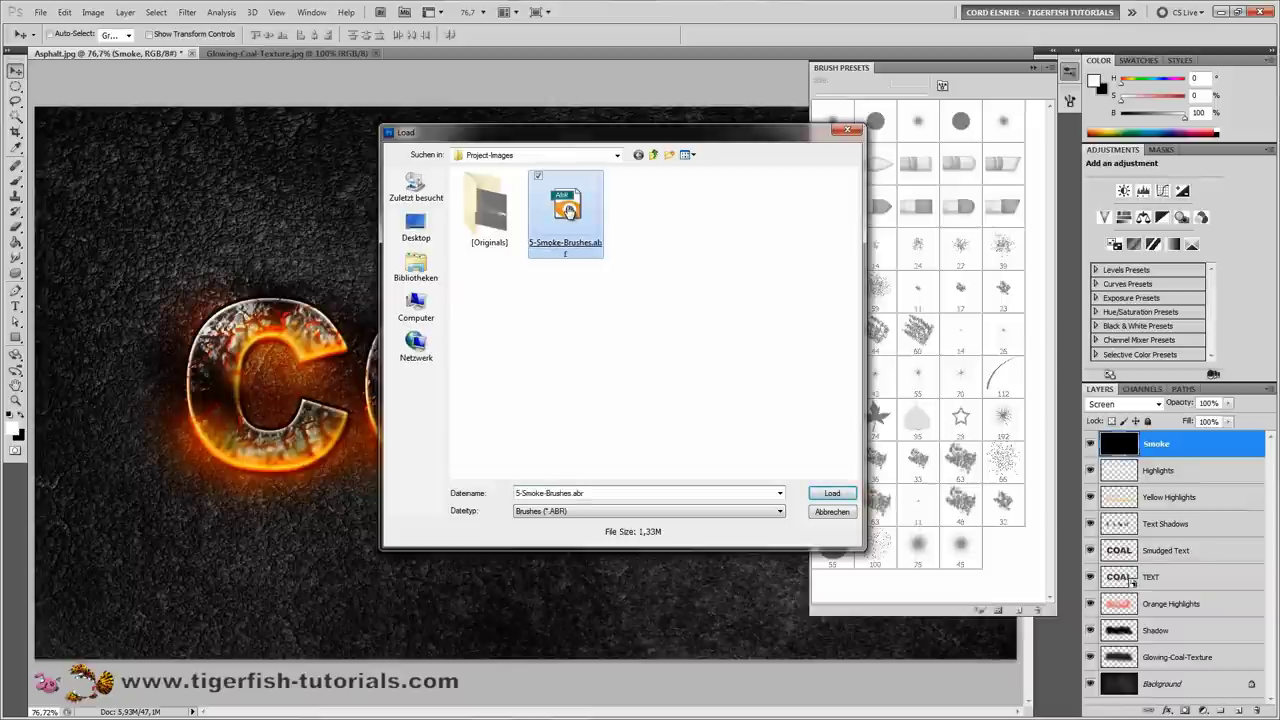
double_click(567, 212)
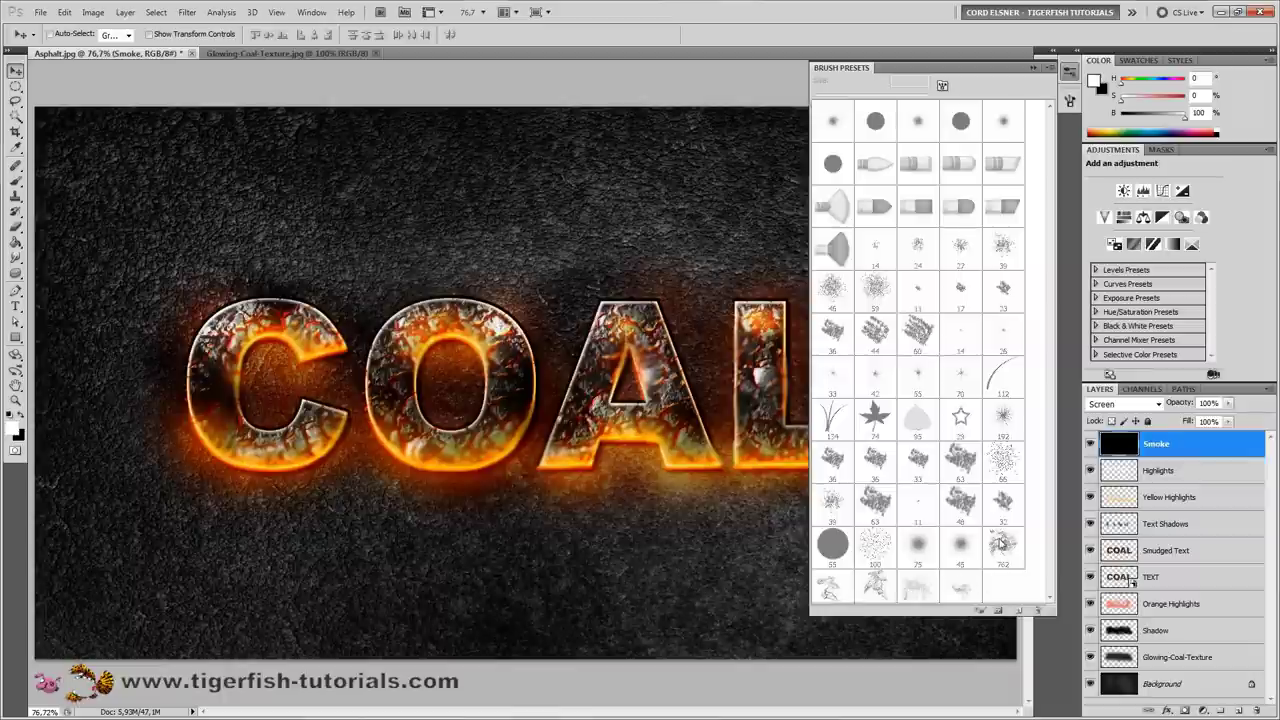
click(652, 273)
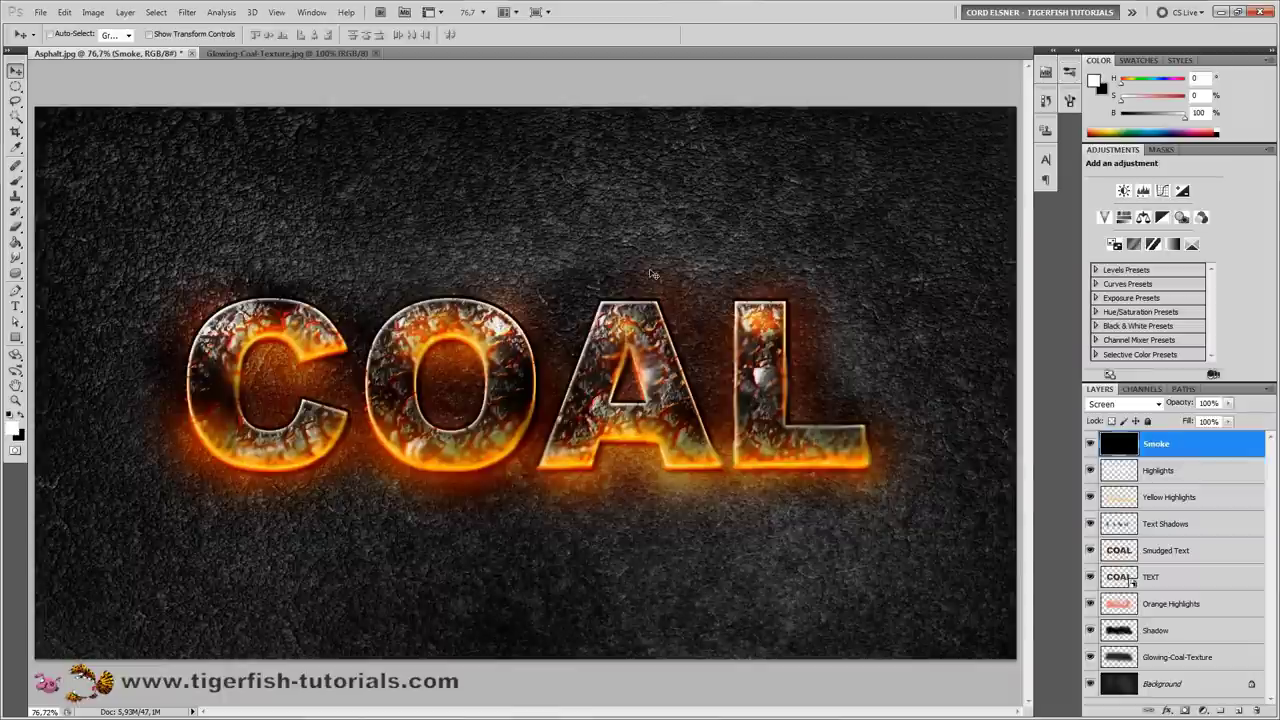
Step: Stamp white smoke over the C, O and A on the Smoke layer with the 762 smoke brush reduced to 467 px
key(b)
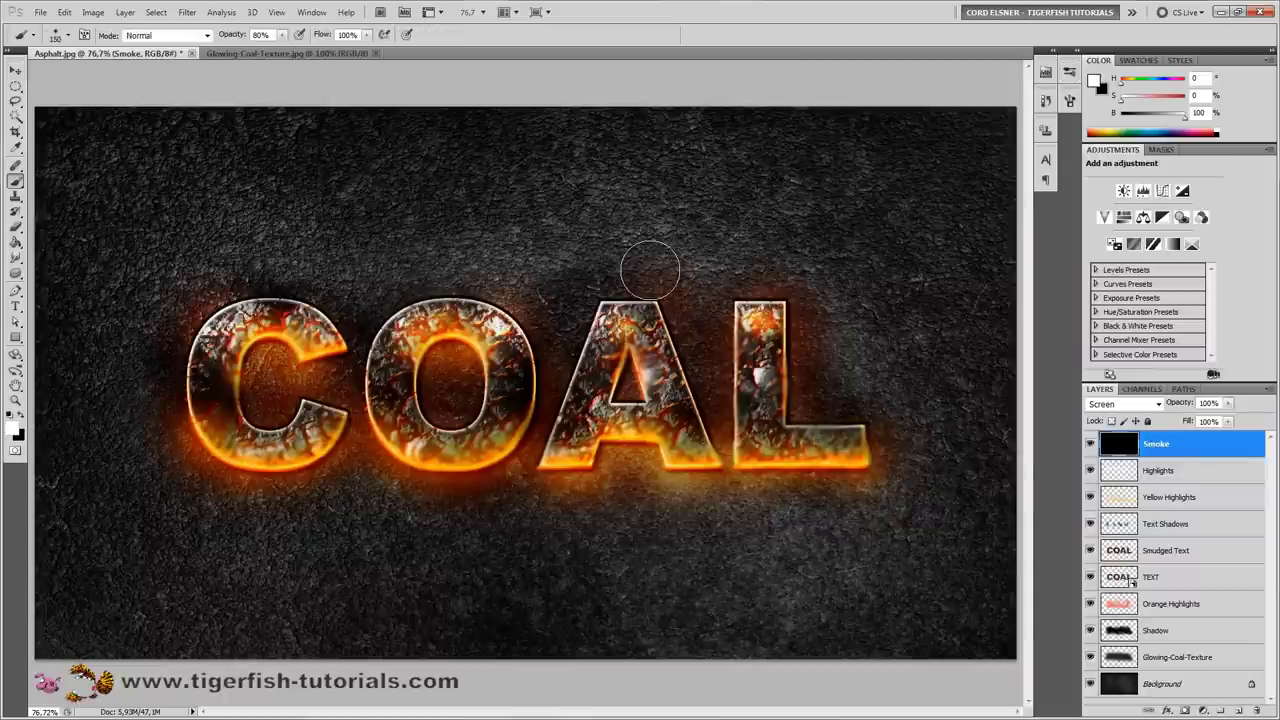
click(1069, 76)
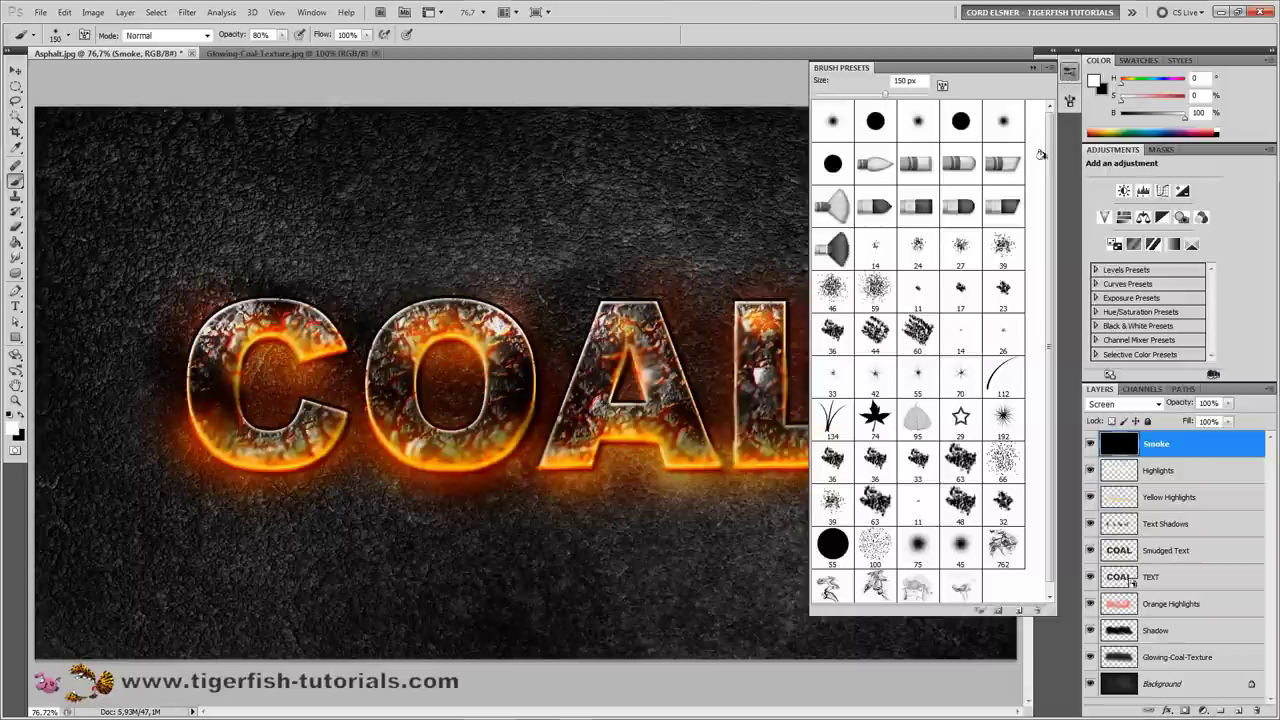
scroll(1055, 200, down, 1)
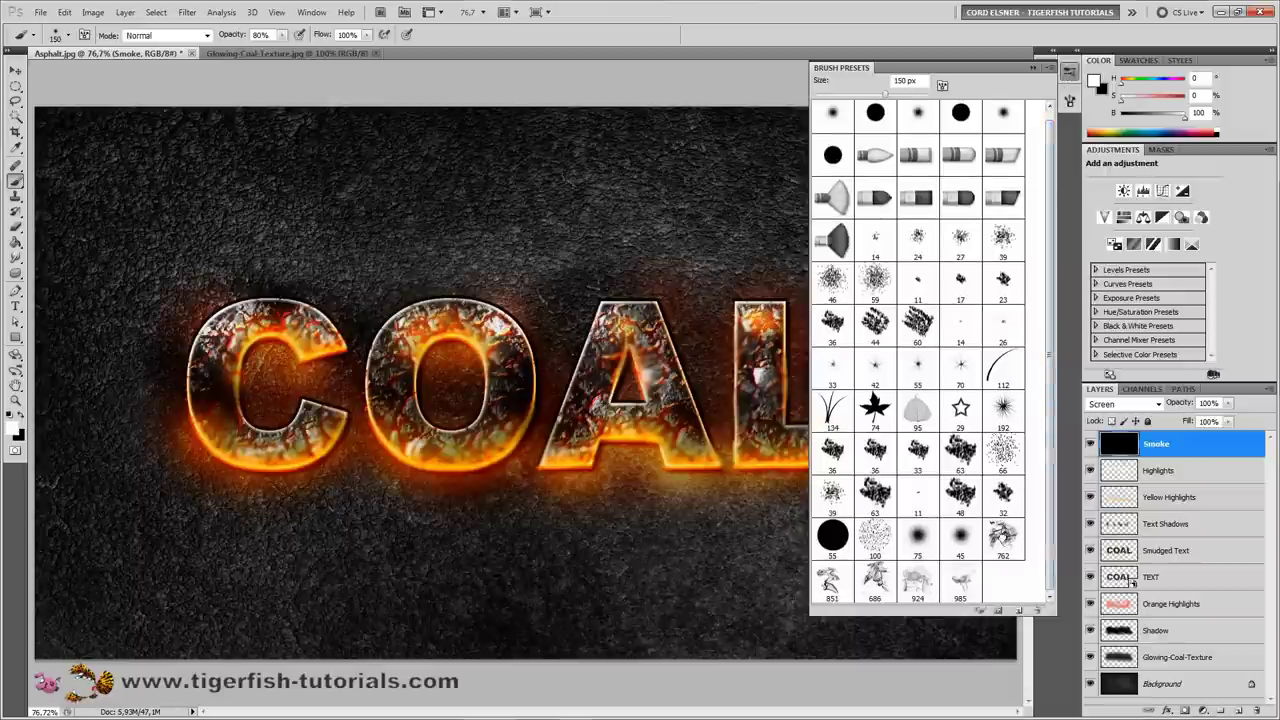
click(1003, 540)
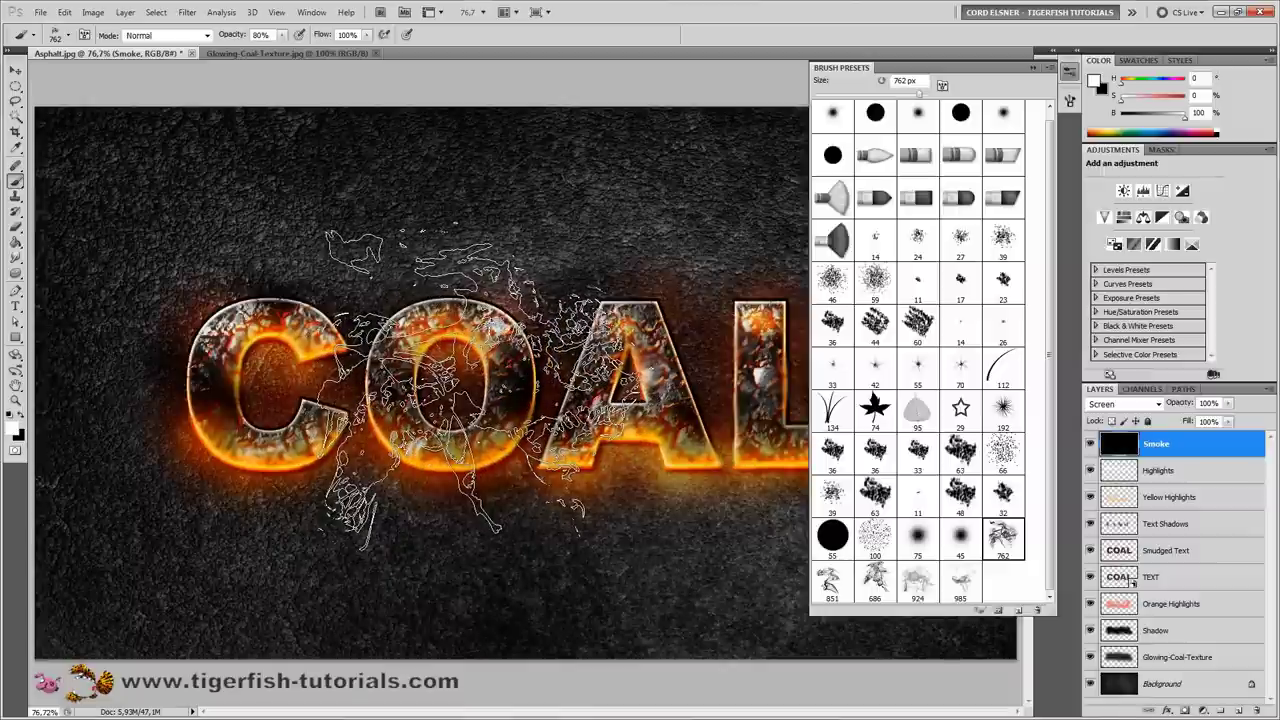
key(bracketleft)
key(bracketleft)
key(bracketleft)
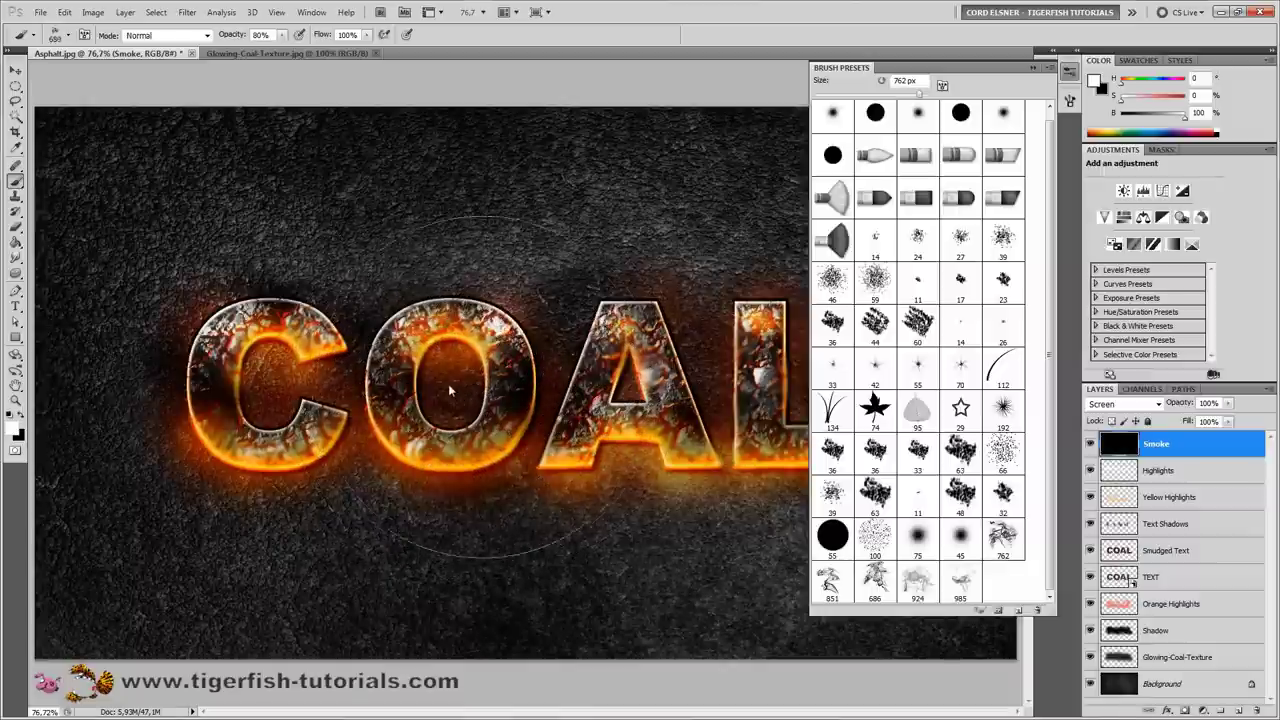
key(bracketleft)
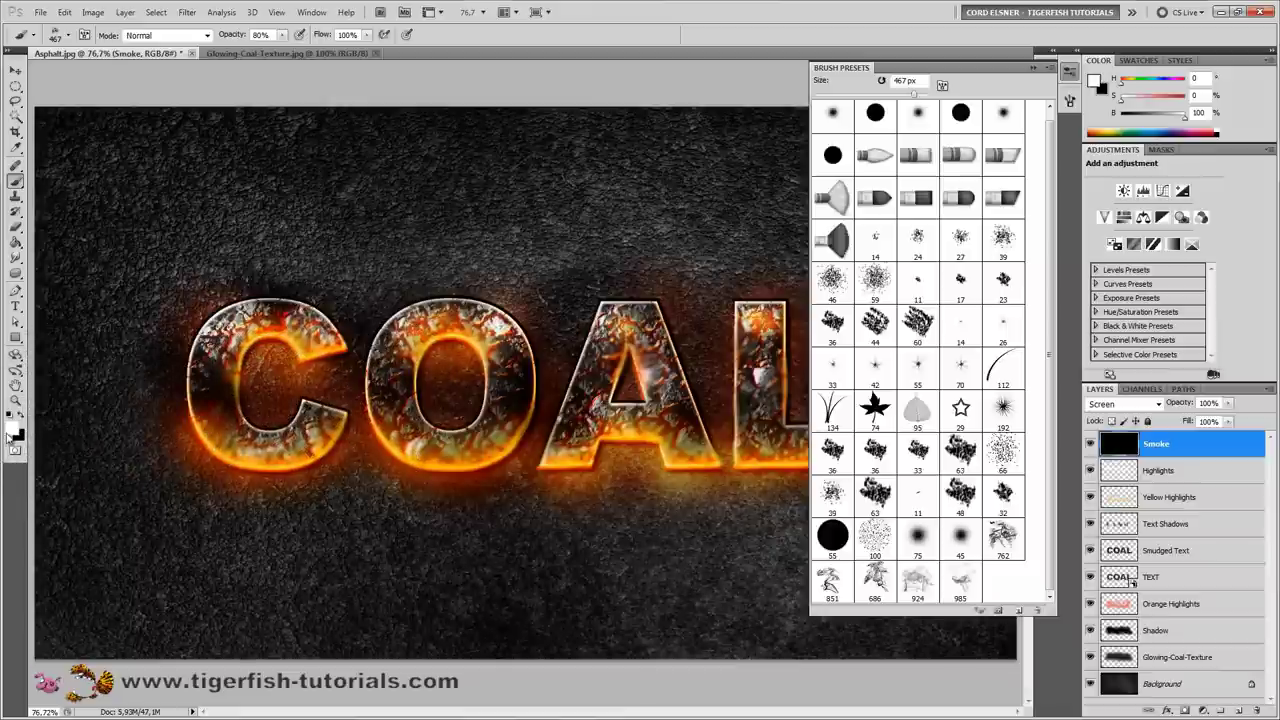
click(283, 362)
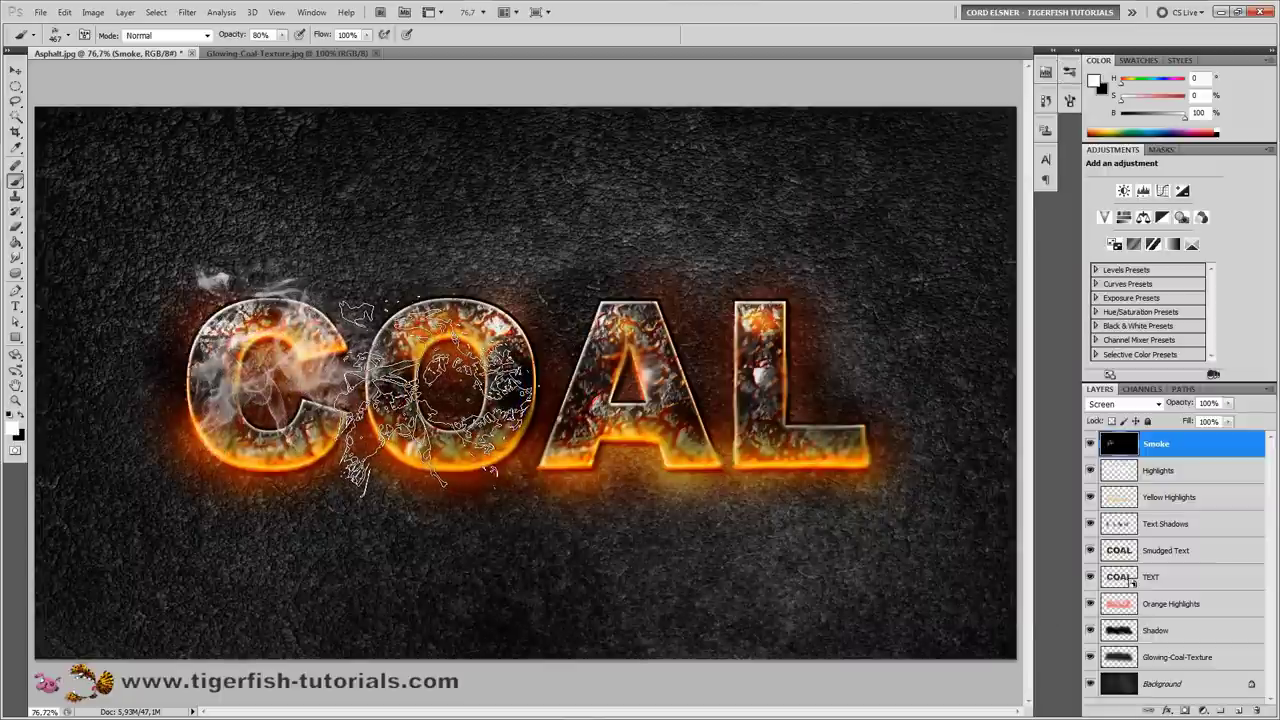
click(445, 392)
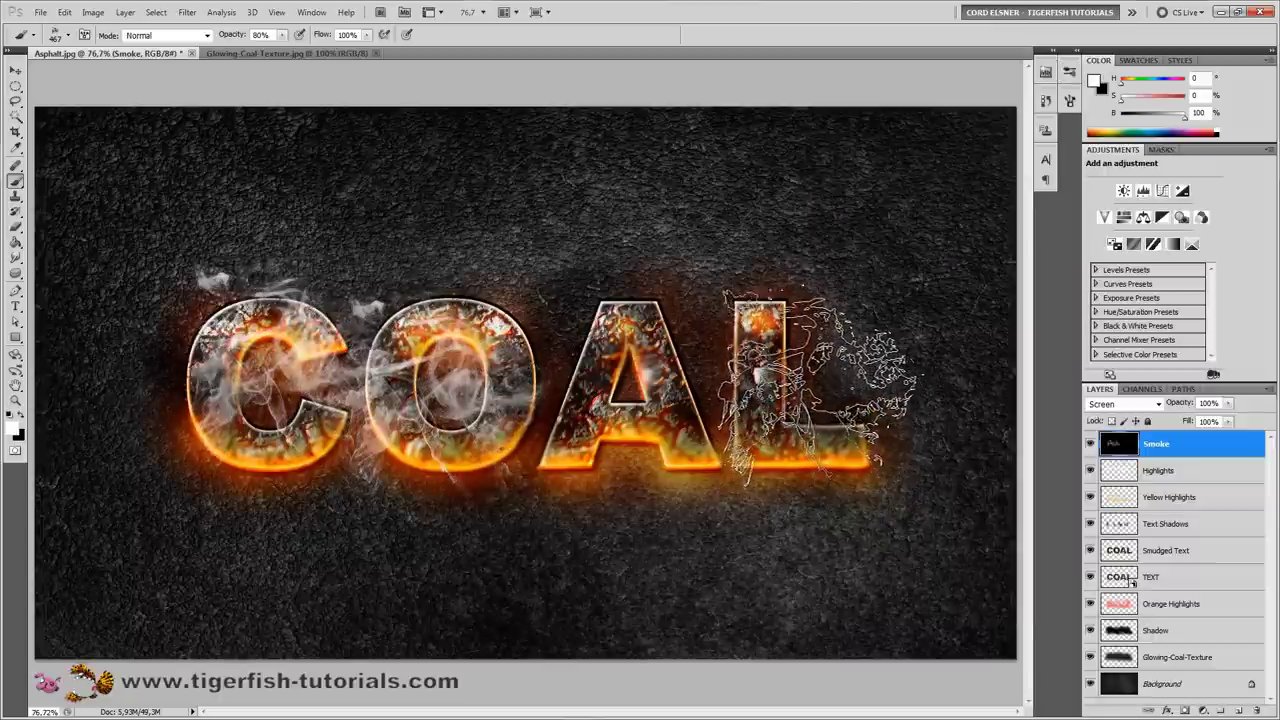
click(590, 365)
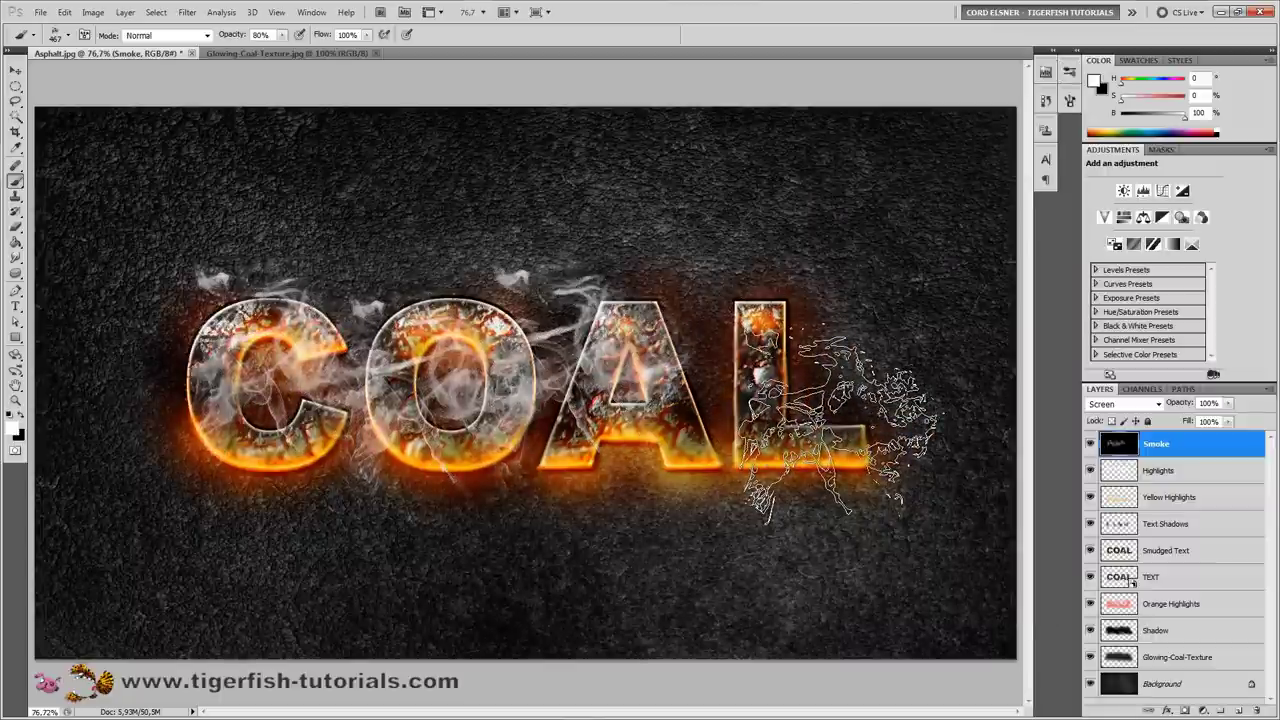
click(672, 437)
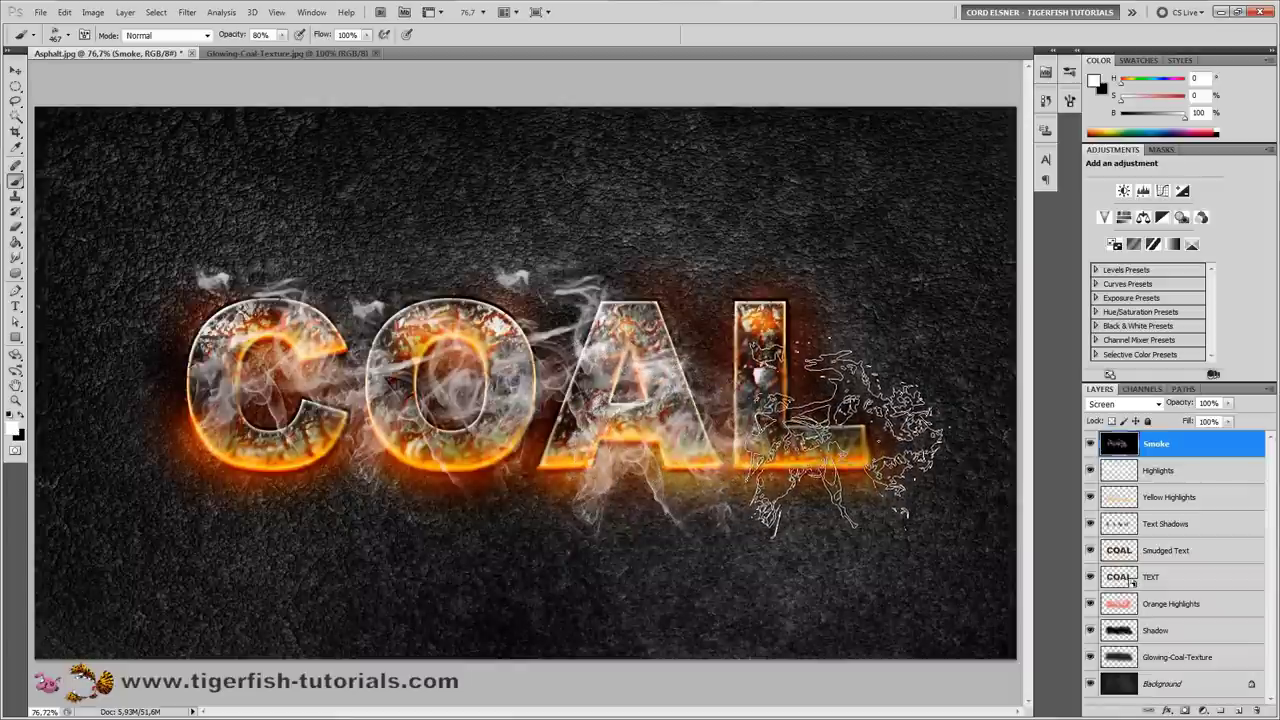
Step: Stamp white smoke over the L with the 924 smoke brush reduced to 543 px
click(1069, 72)
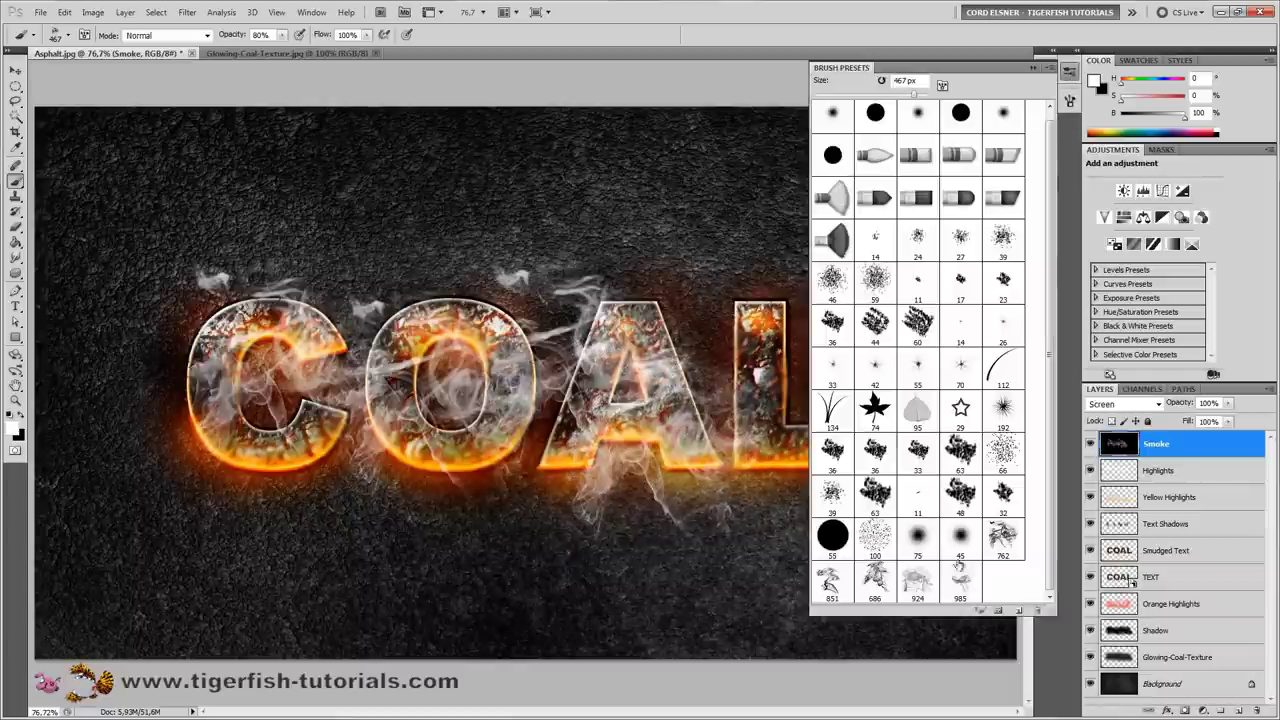
click(917, 580)
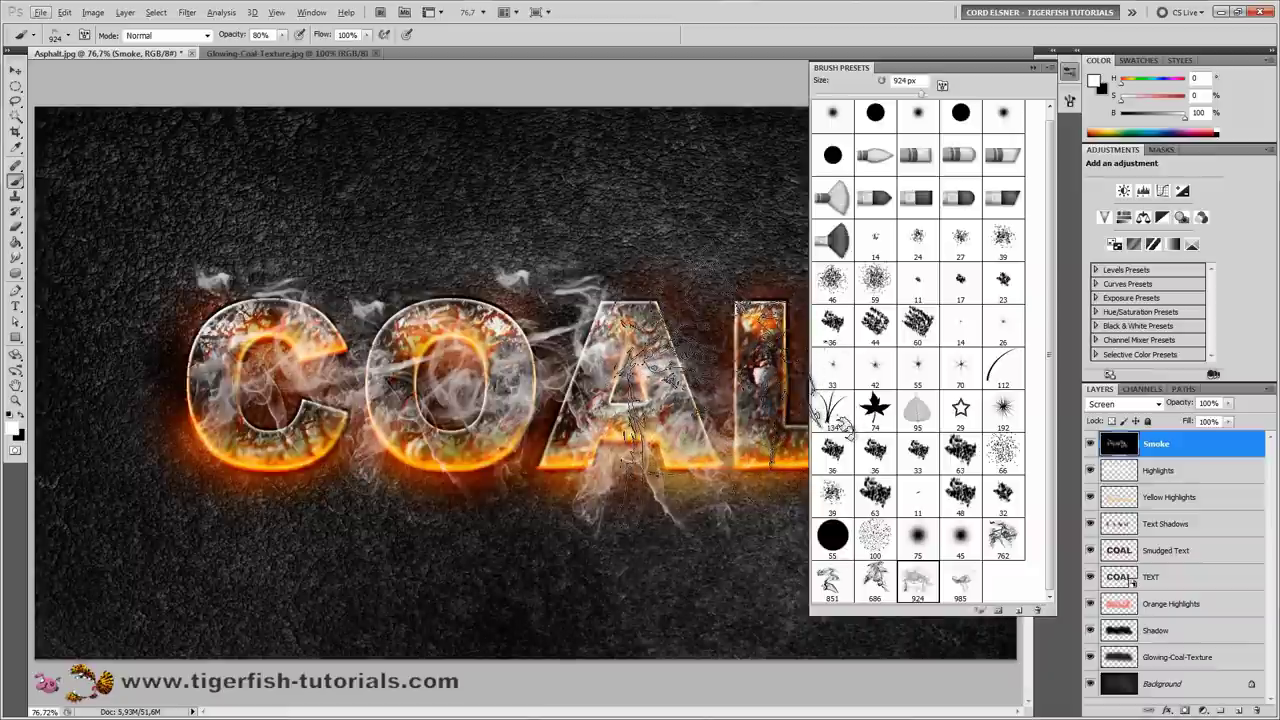
click(683, 333)
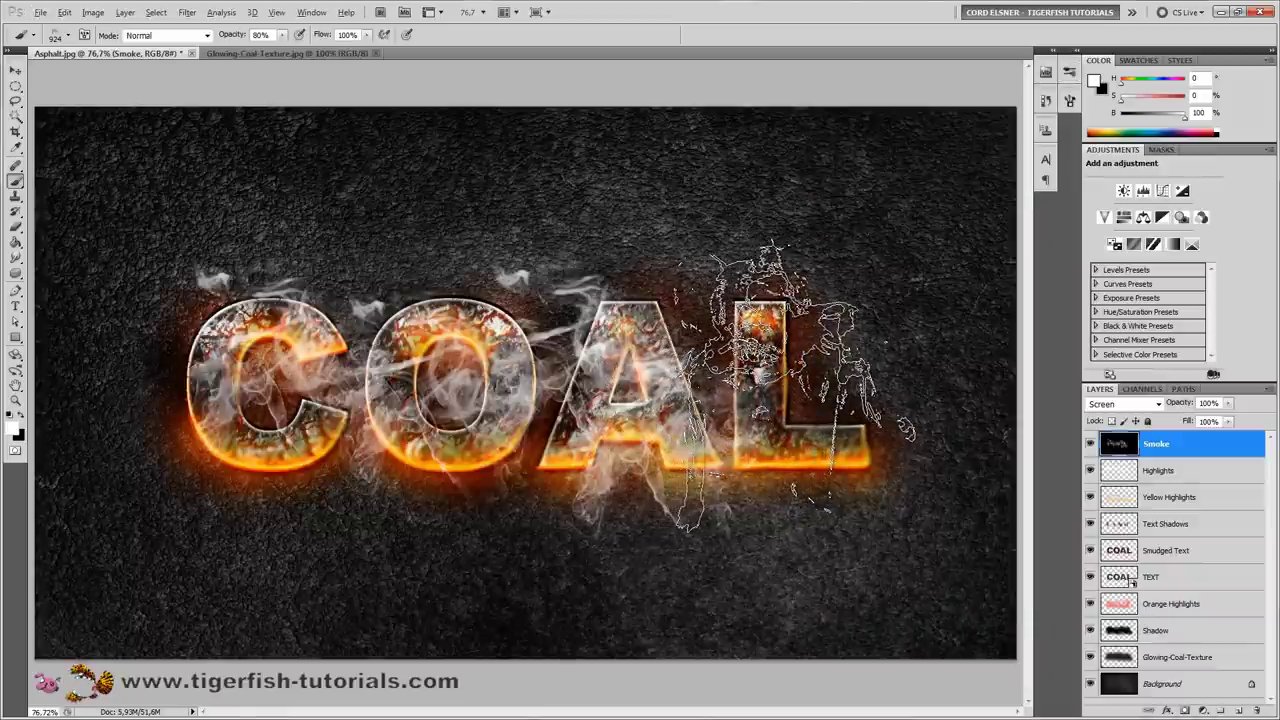
key(period)
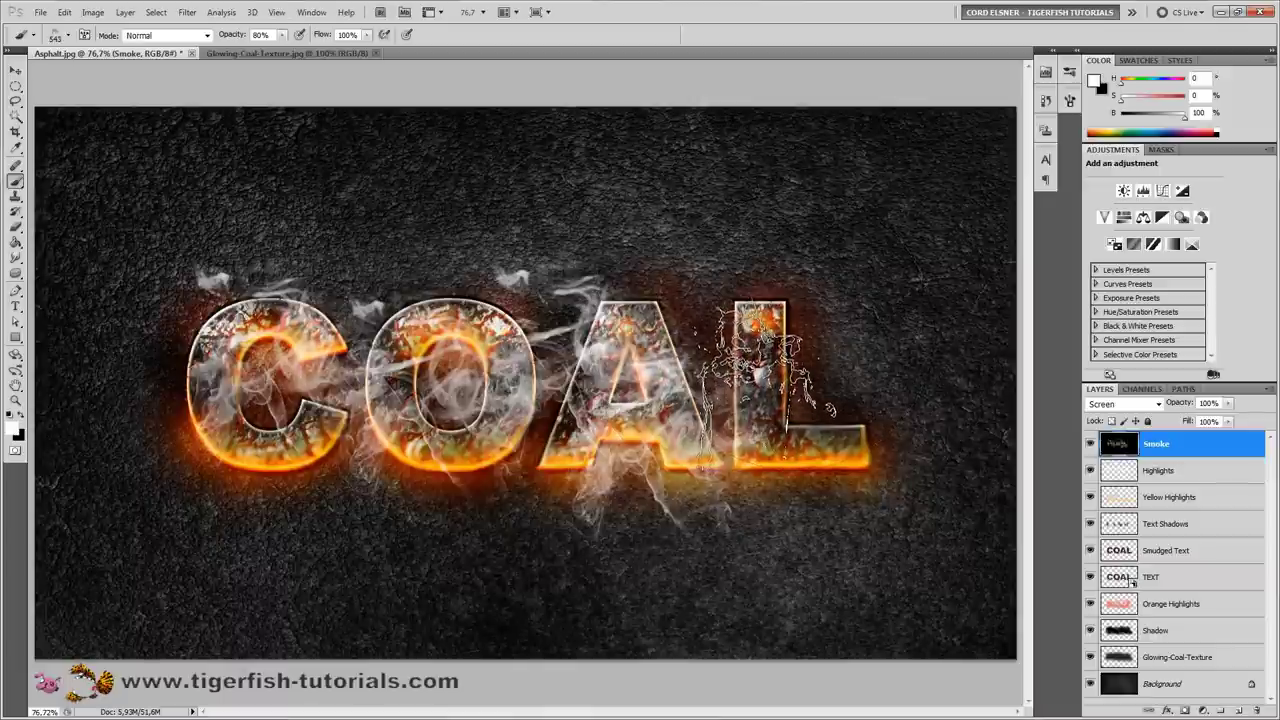
click(870, 355)
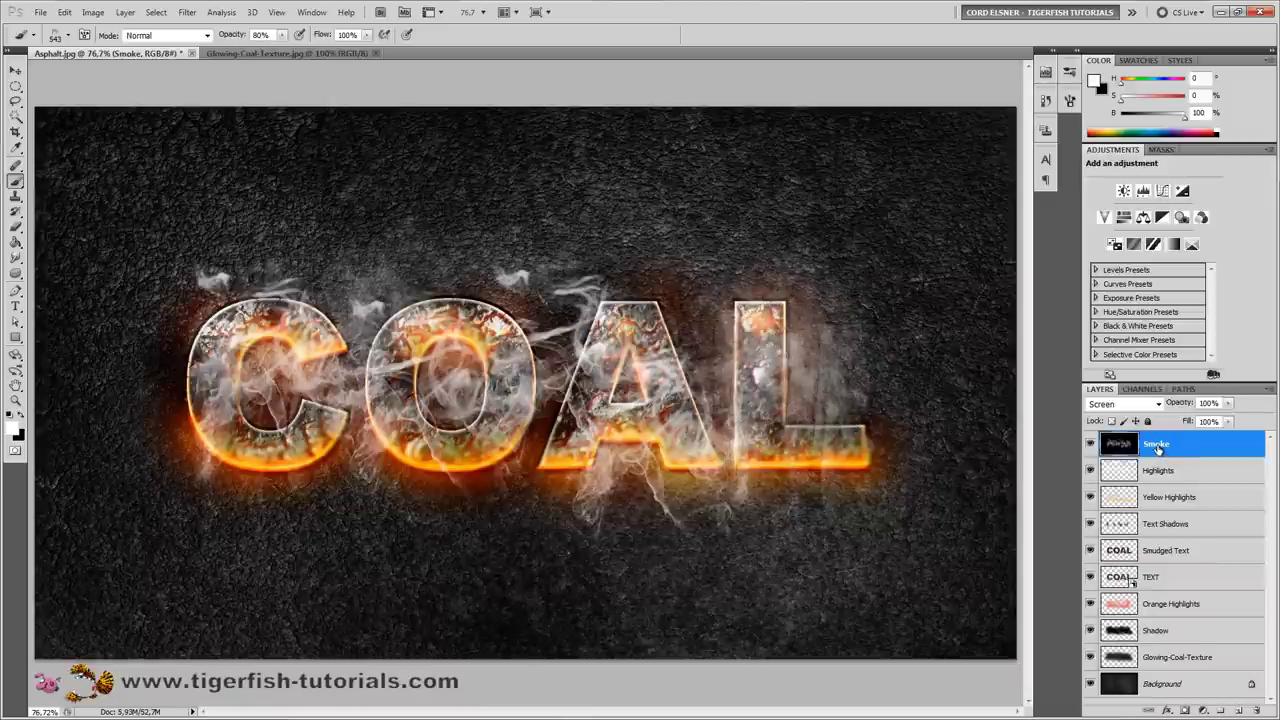
Step: Add a Levels adjustment clipped to the Smoke layer, with black input level 71 and 80% layer opacity
click(1143, 191)
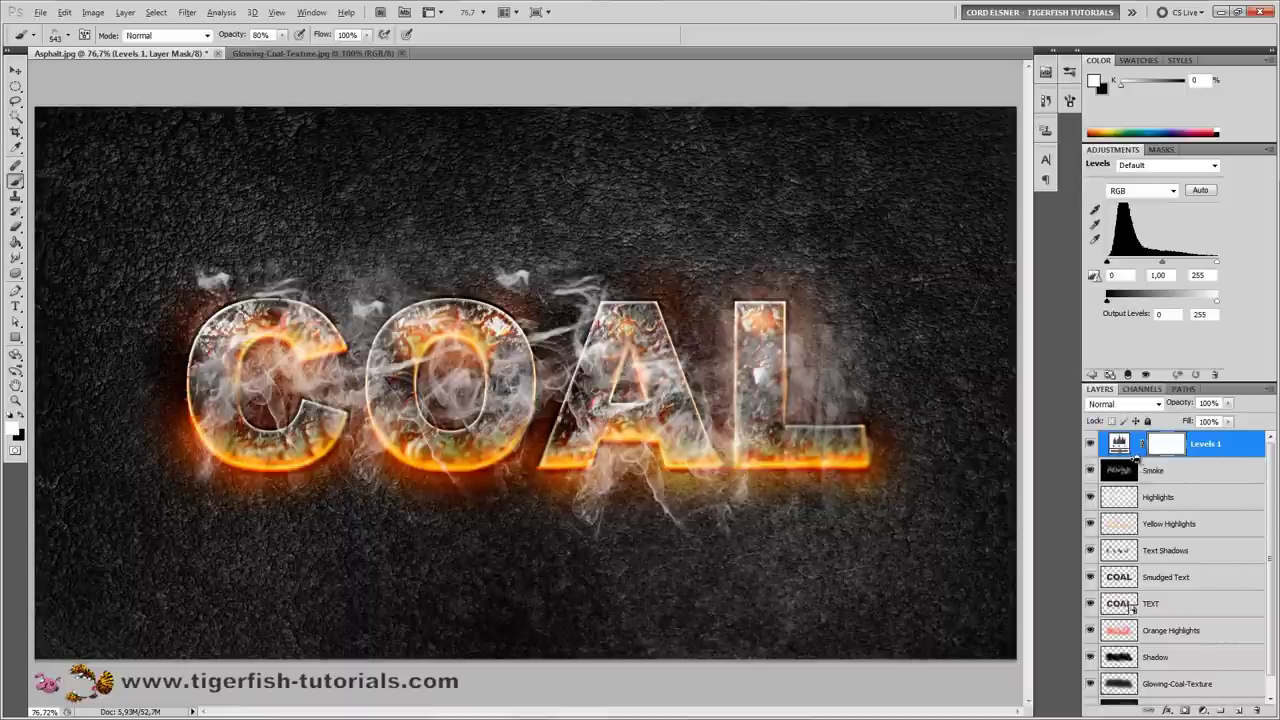
alt+click(1138, 456)
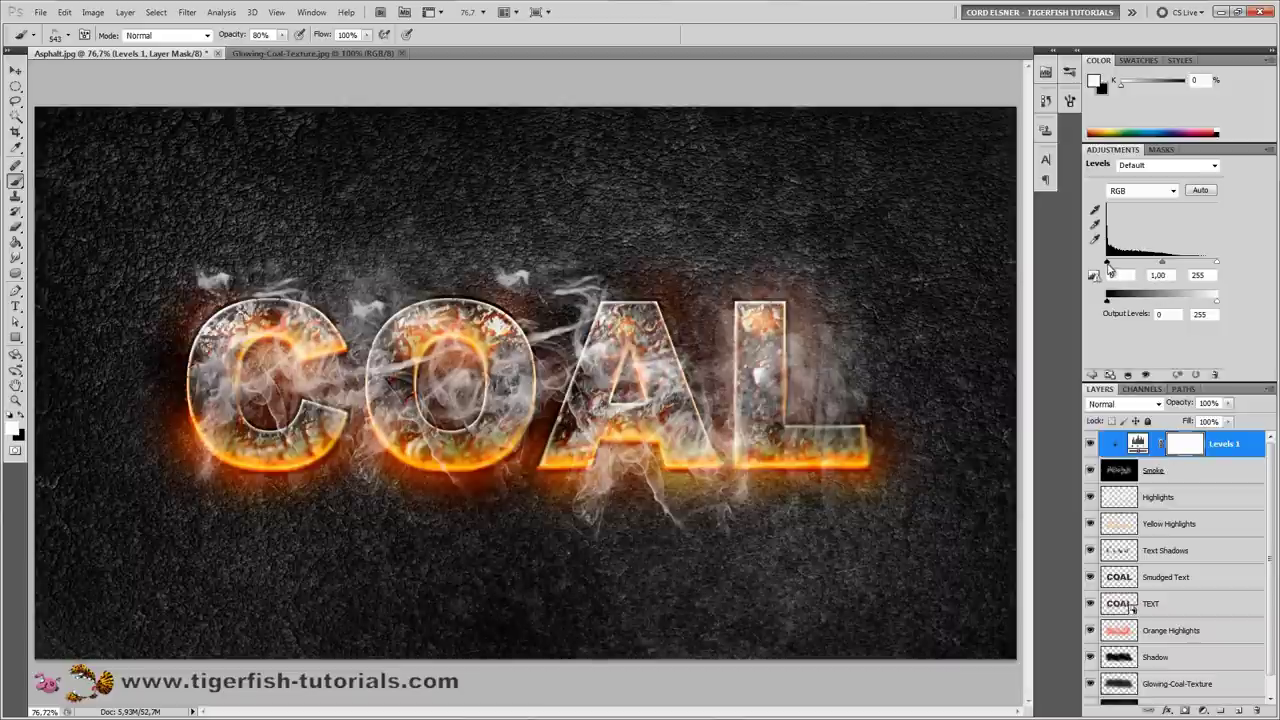
drag(1107, 268, 1138, 265)
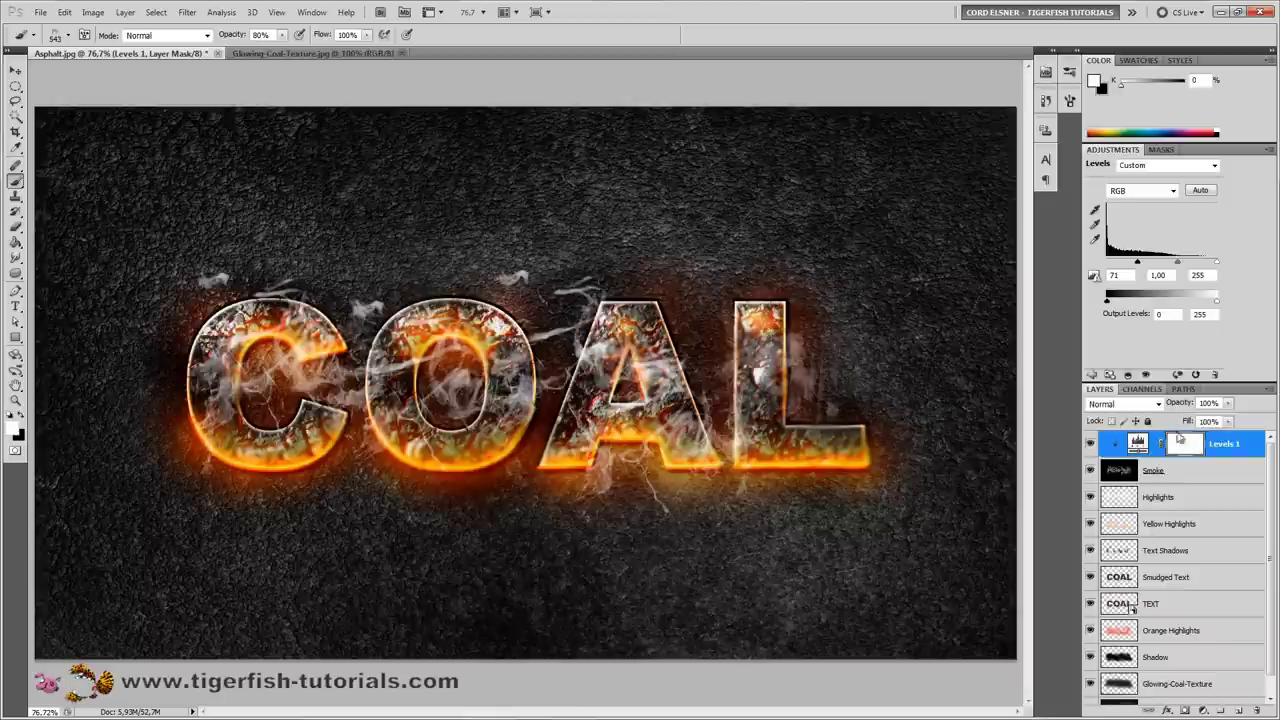
mouse_move(1181, 403)
mouse_down()
mouse_move(1195, 404)
mouse_move(1160, 404)
mouse_move(1189, 405)
mouse_up()
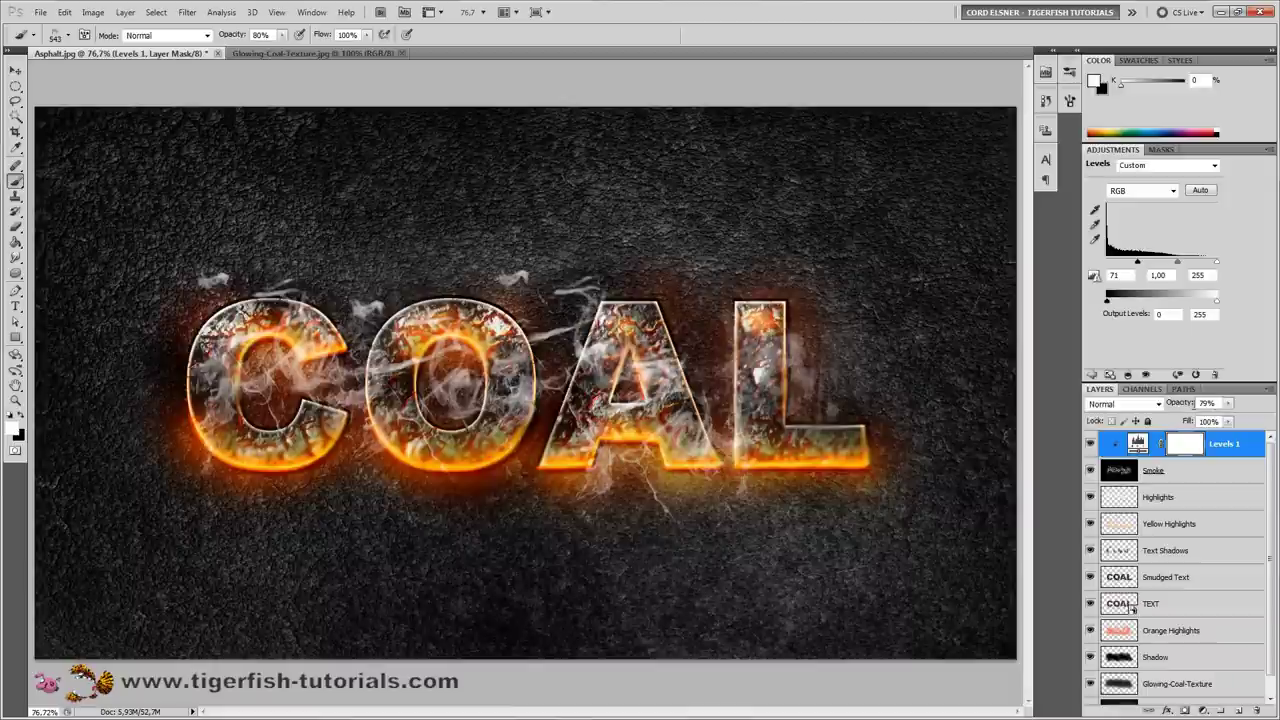
drag(1166, 403, 1166, 403)
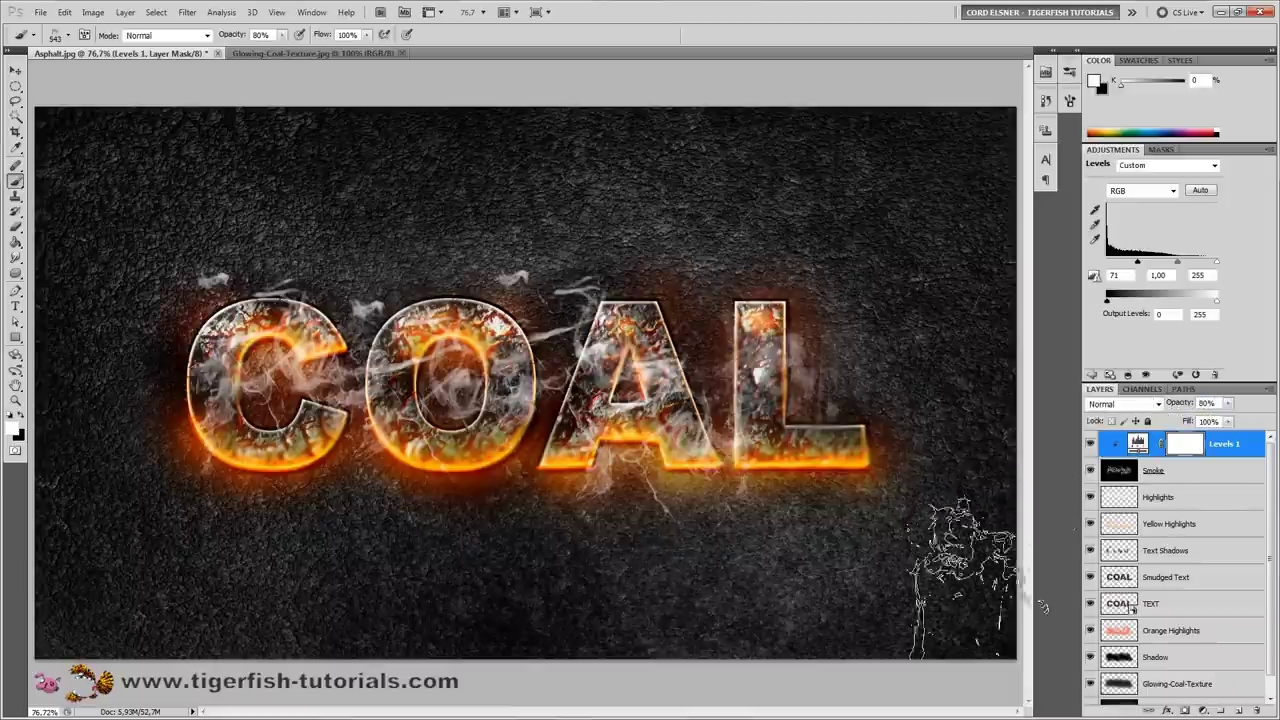
Step: Create a new layer named Sparkles above the Levels adjustment
key(v)
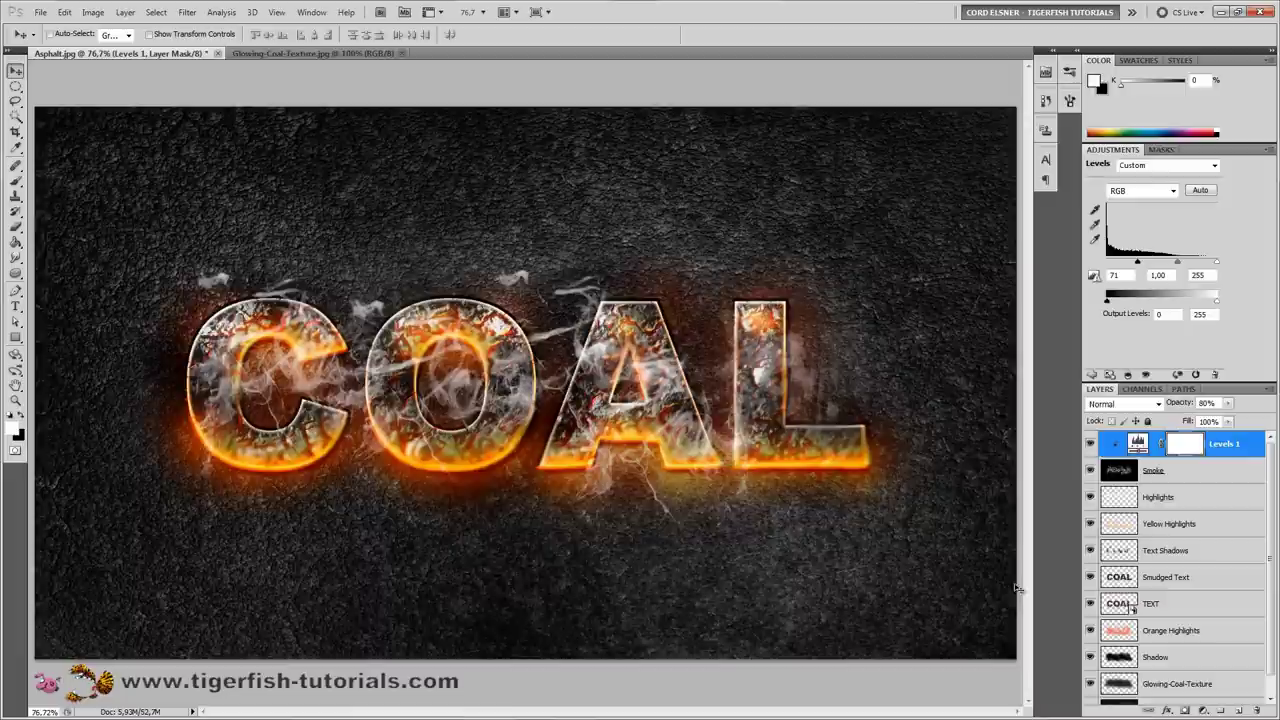
drag(1267, 512, 1273, 573)
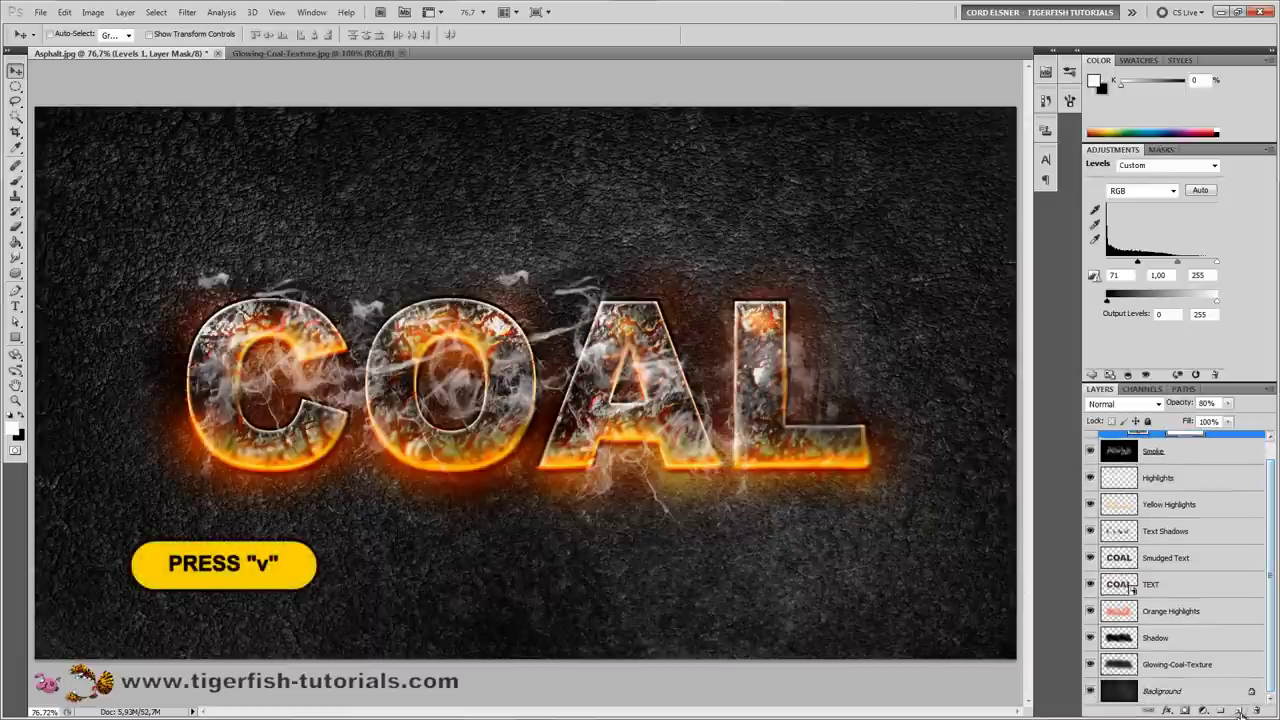
scroll(1268, 640, up, 1)
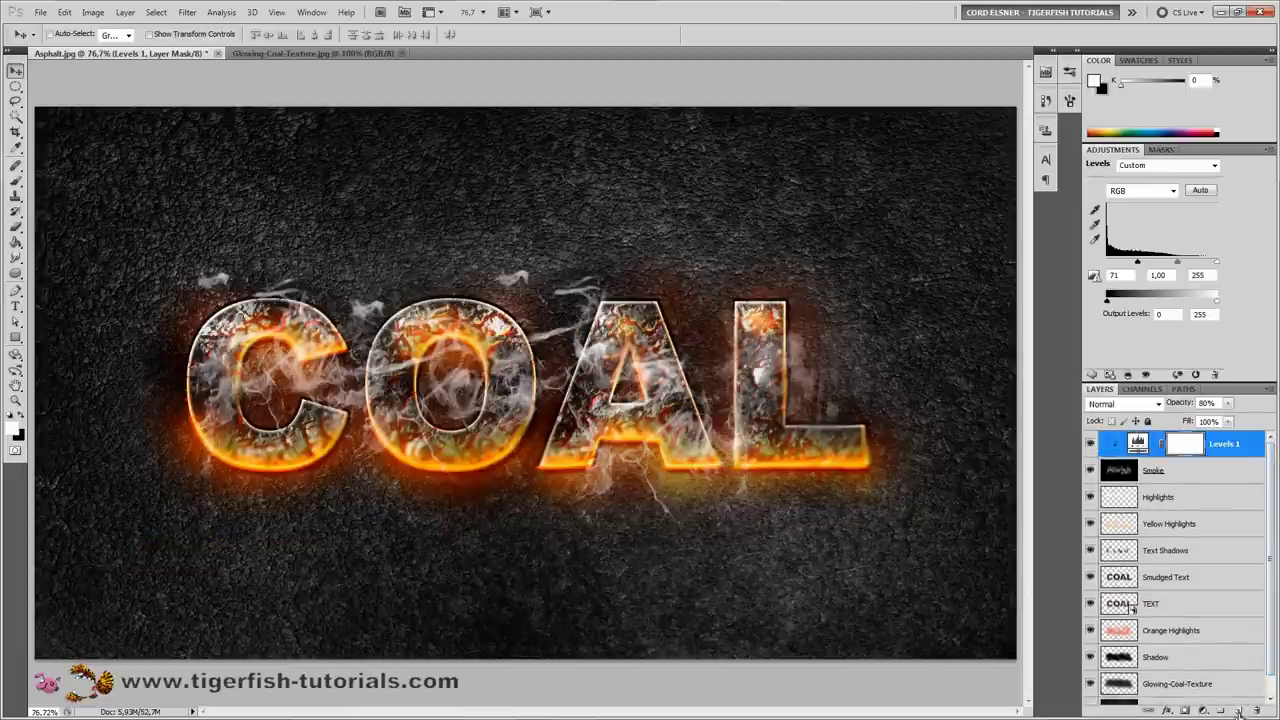
click(1240, 711)
double_click(1154, 446)
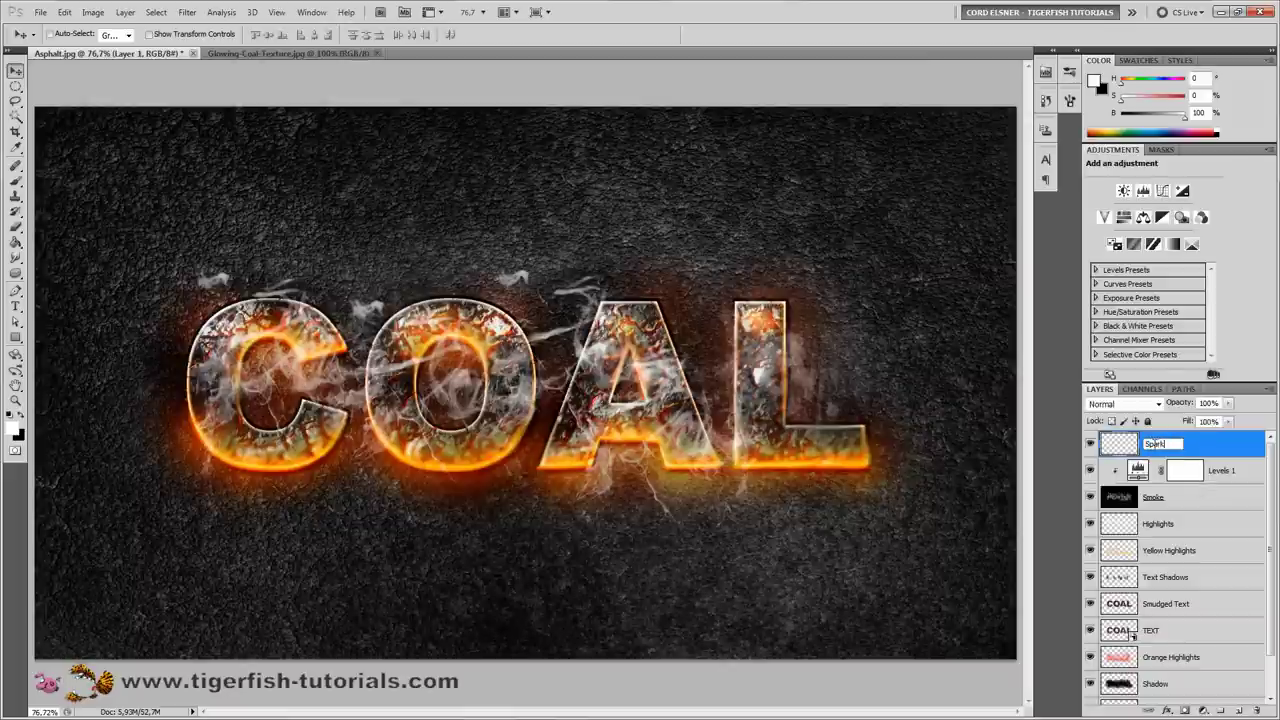
key(Return)
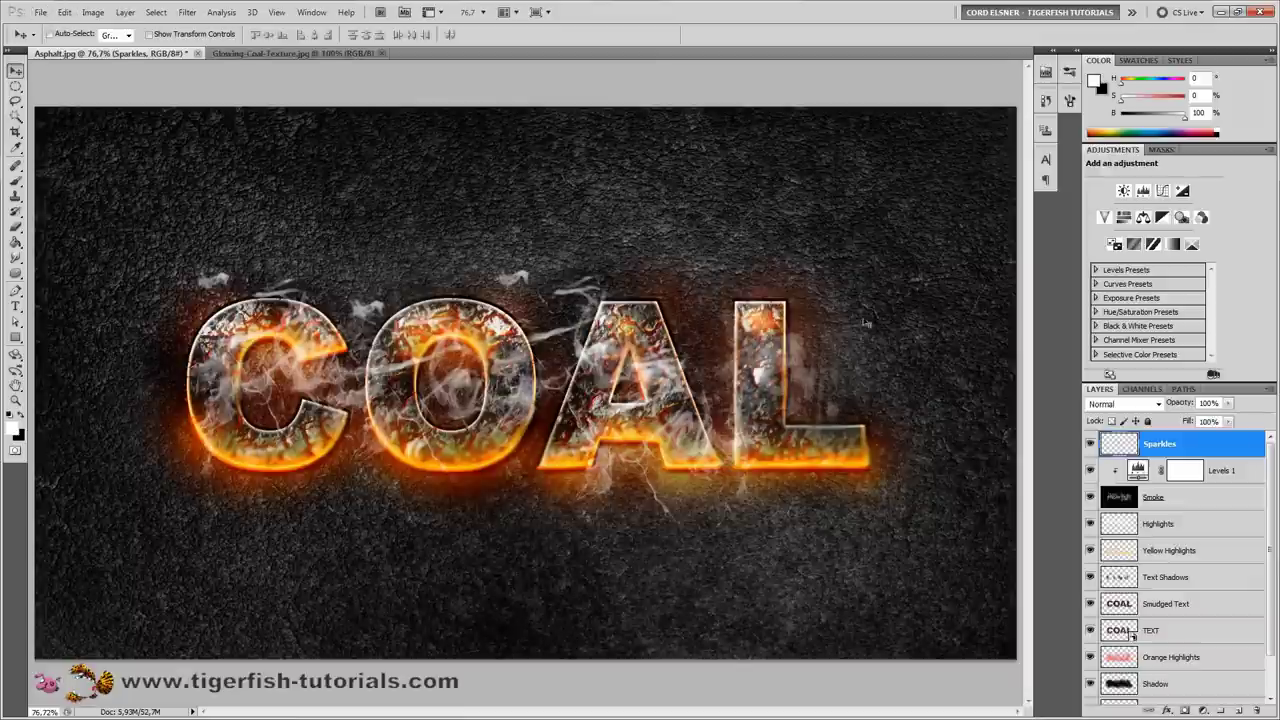
Step: Place Sparkles.jpg from the Project-Images folder into the Sparkles layer and set its blend mode to Color Dodge
click(41, 12)
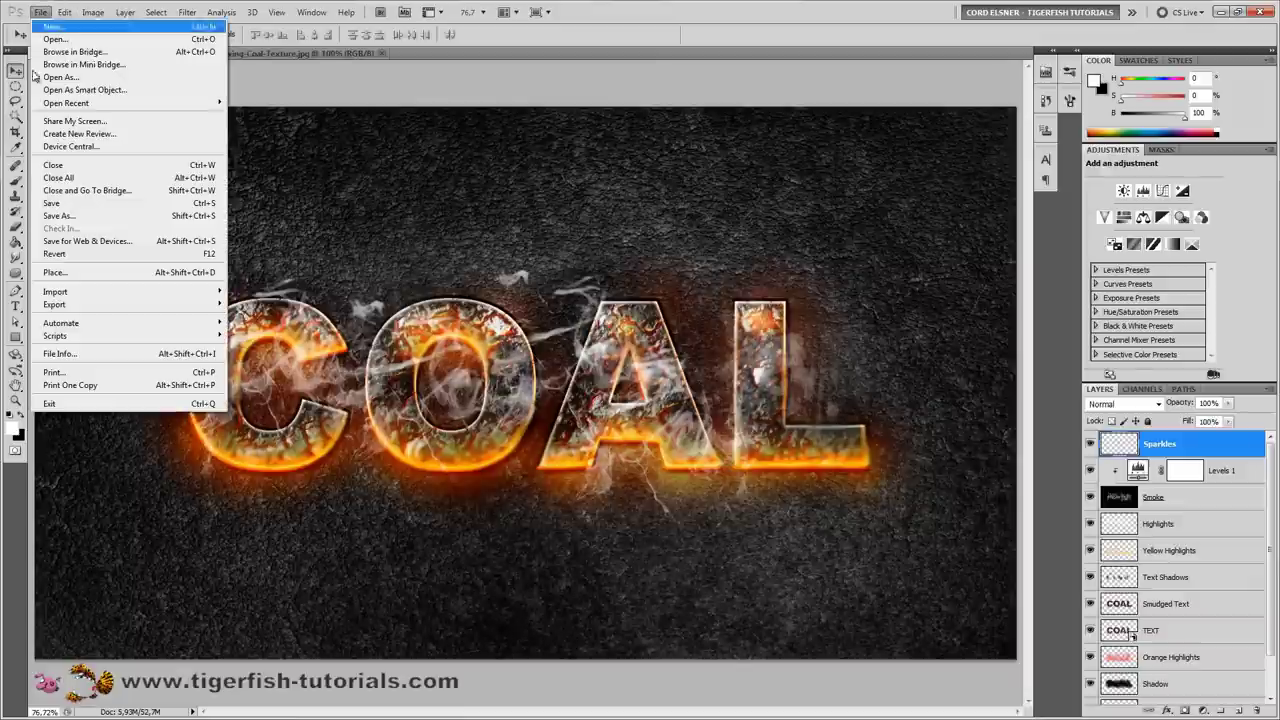
click(53, 272)
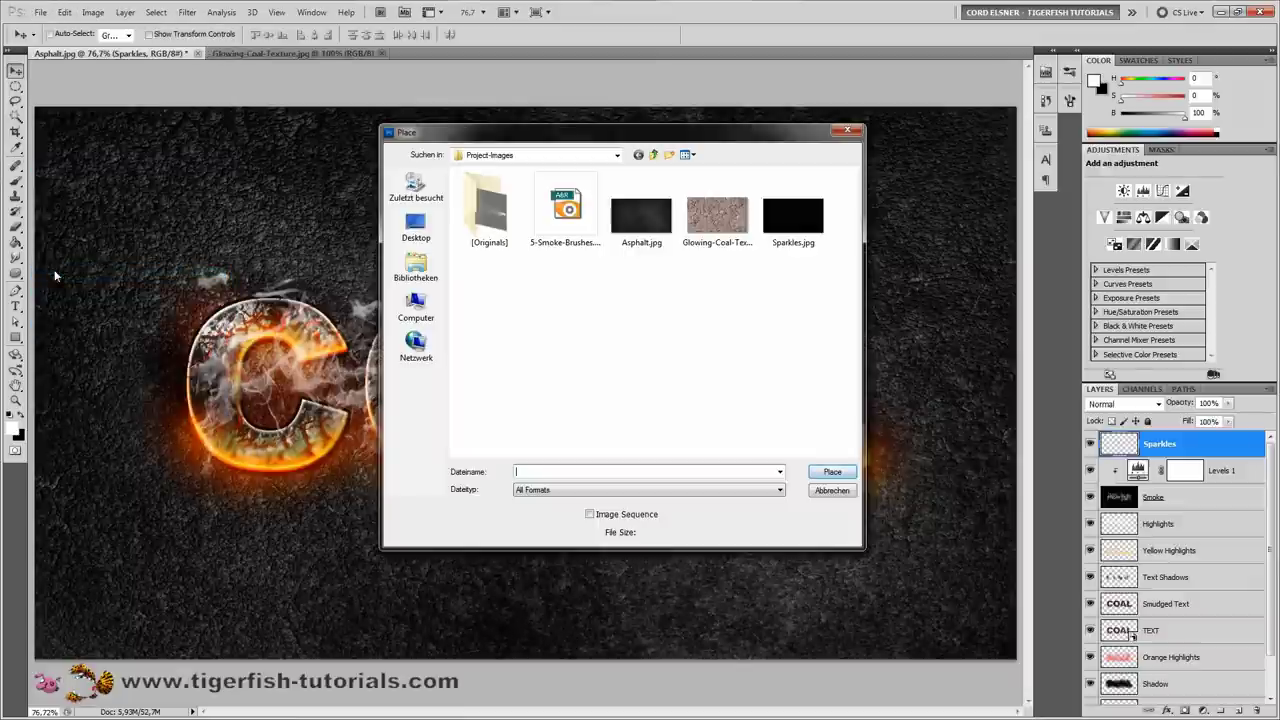
double_click(793, 222)
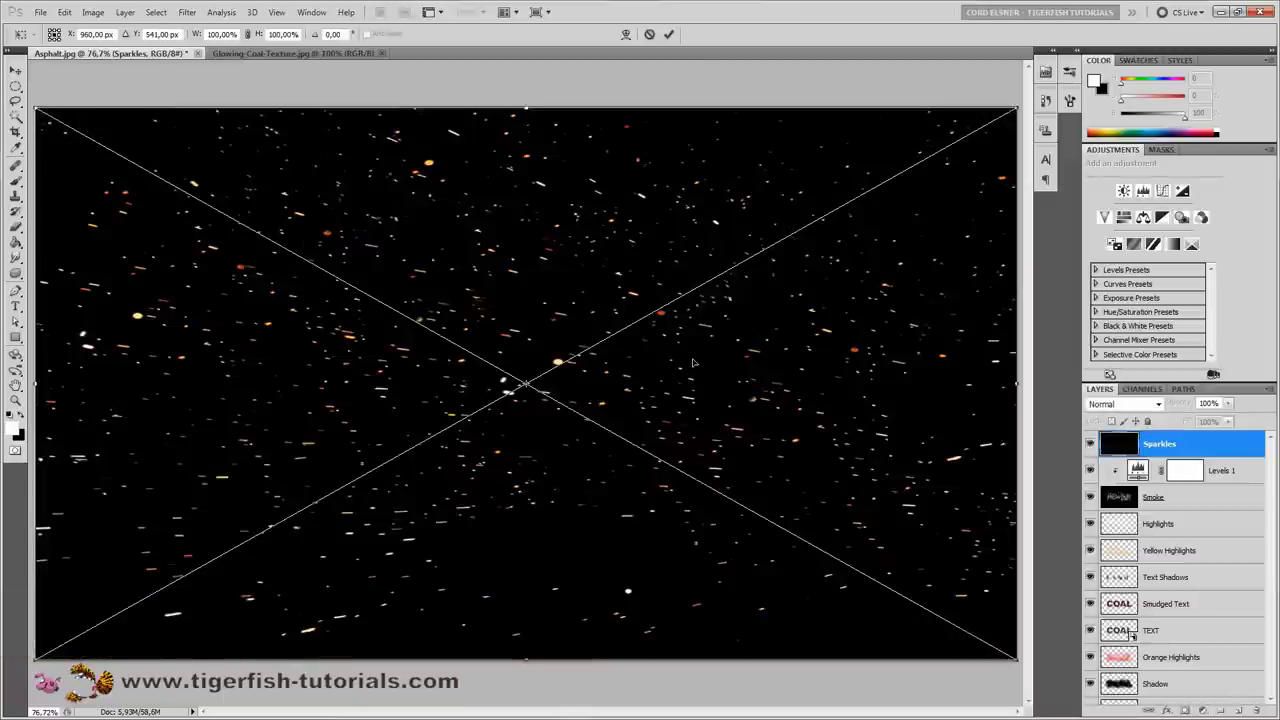
key(Return)
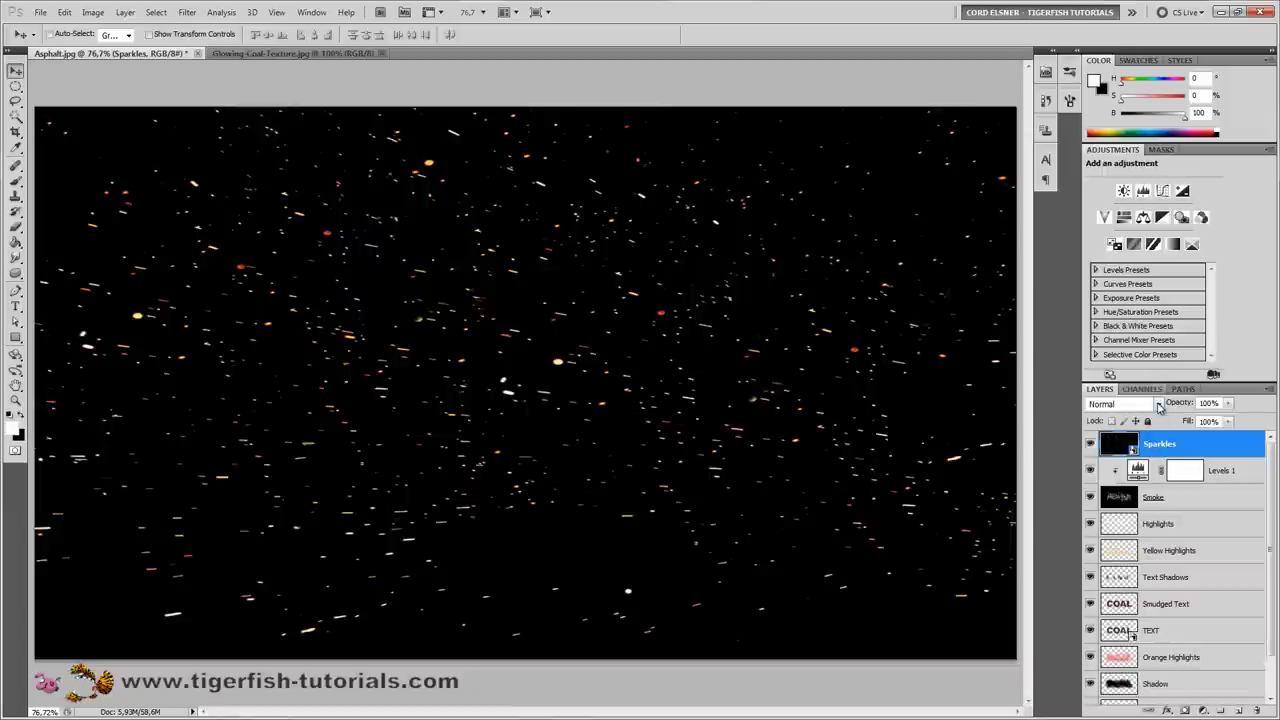
click(1159, 404)
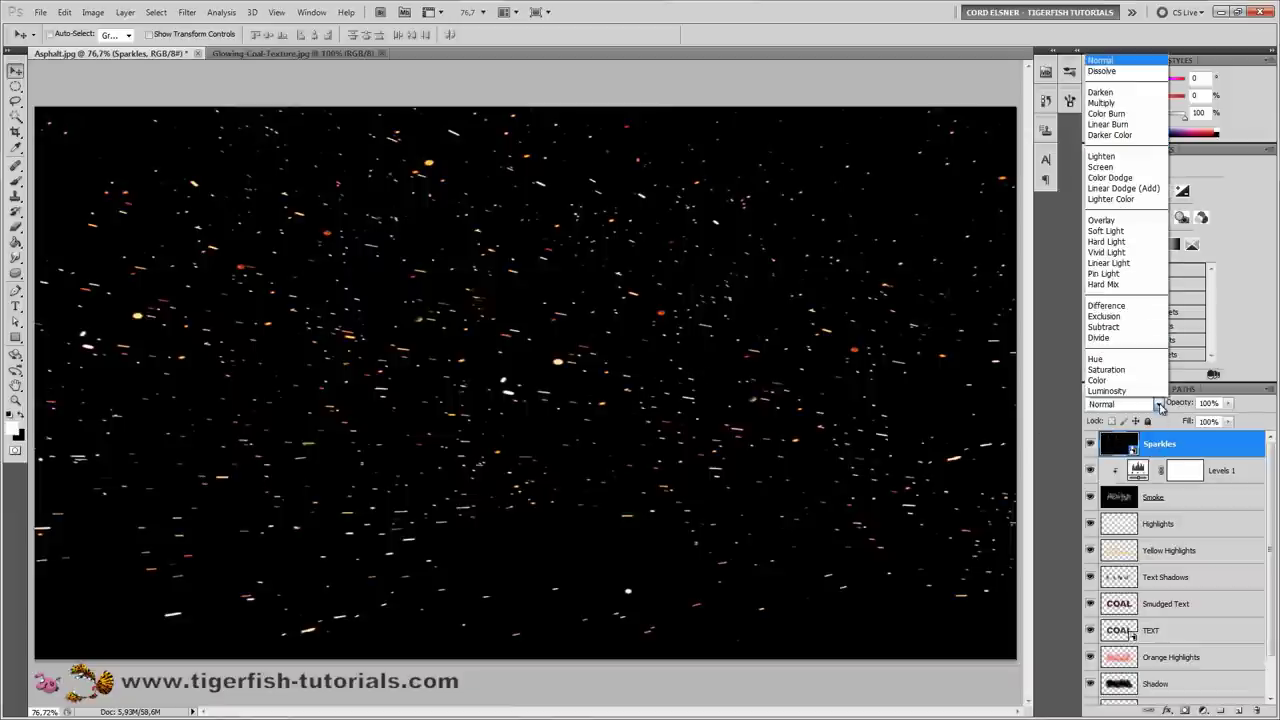
click(1123, 184)
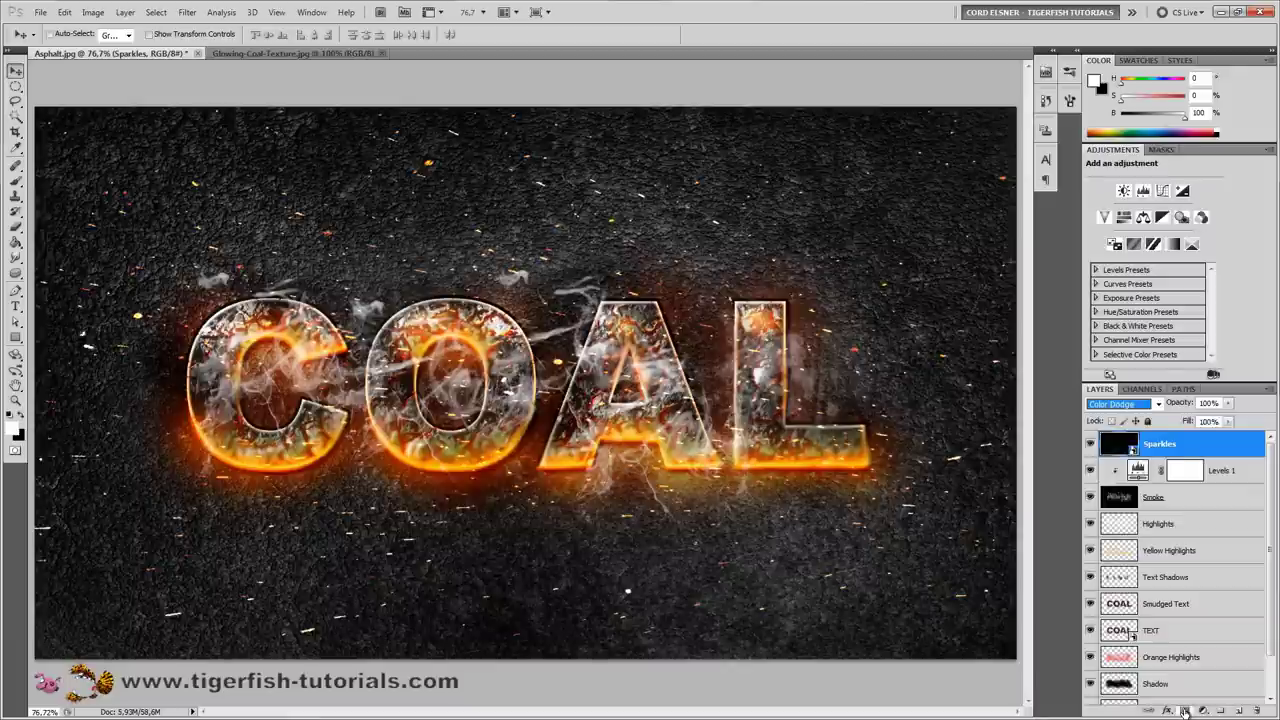
Step: Mask the Sparkles layer and paint black with a soft round 400 px brush to hide sparkles in the area surrounding the COAL text
click(1184, 711)
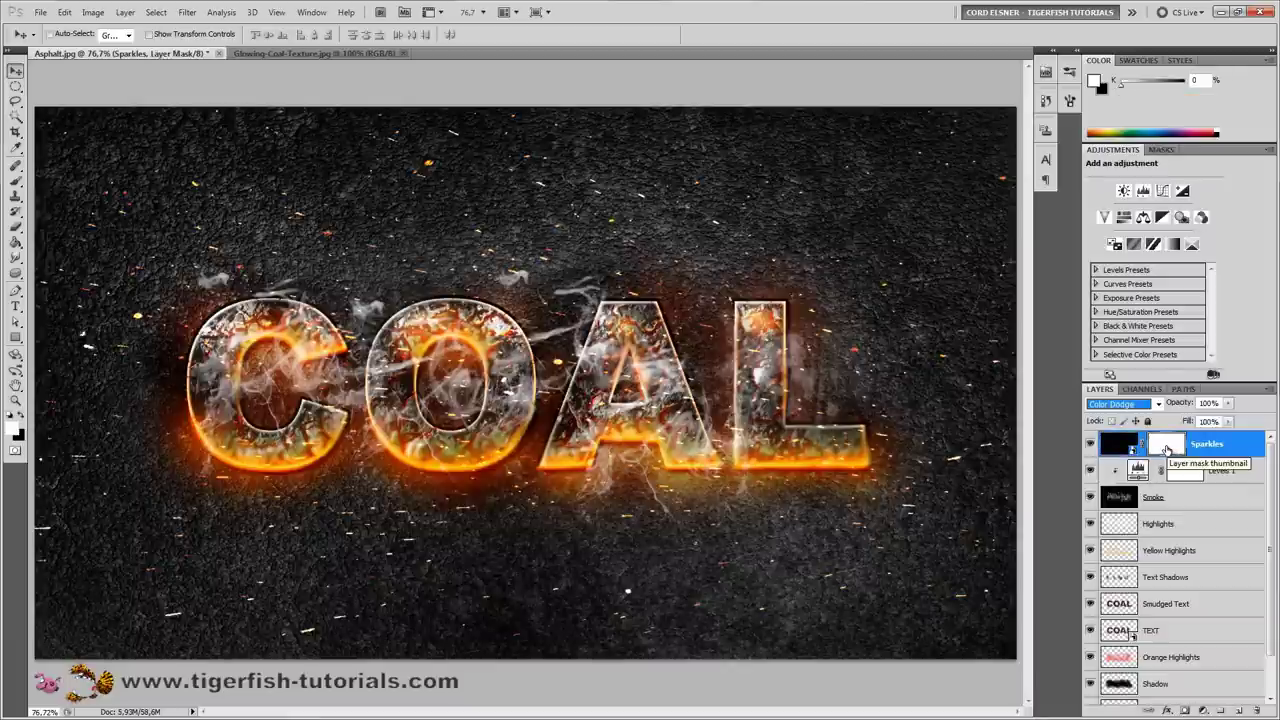
click(561, 370)
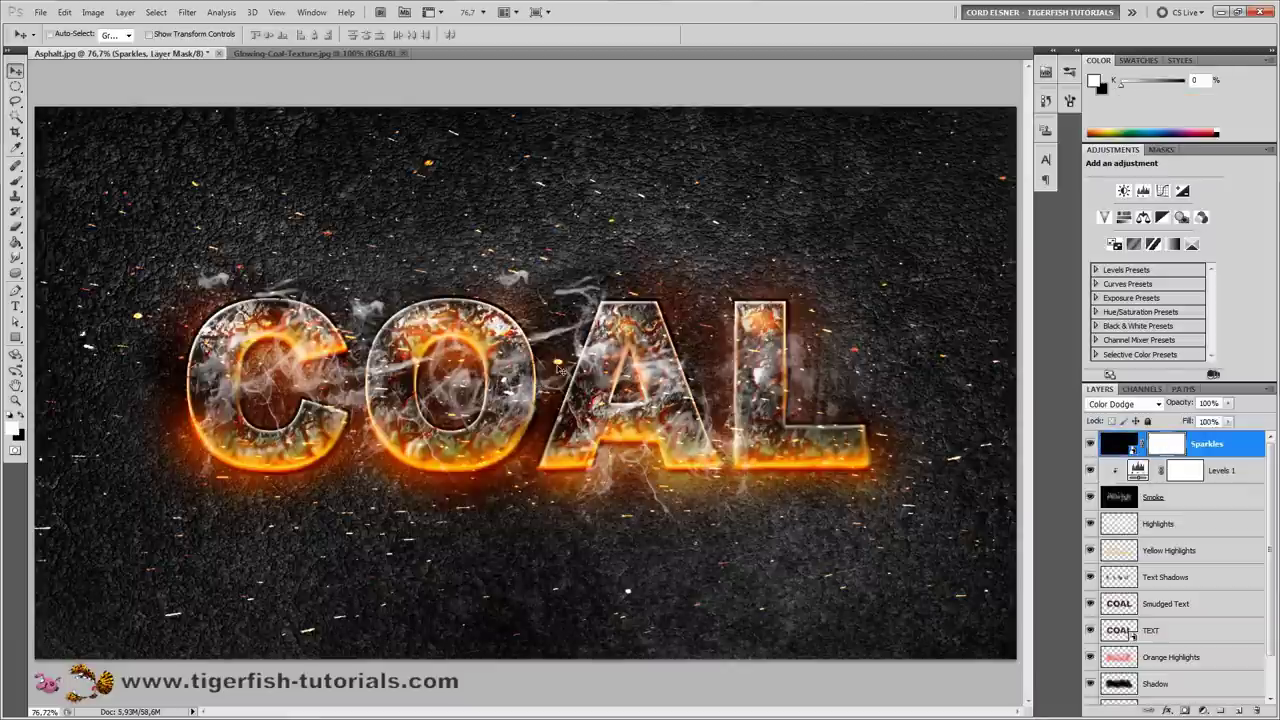
key(b)
right_click(575, 365)
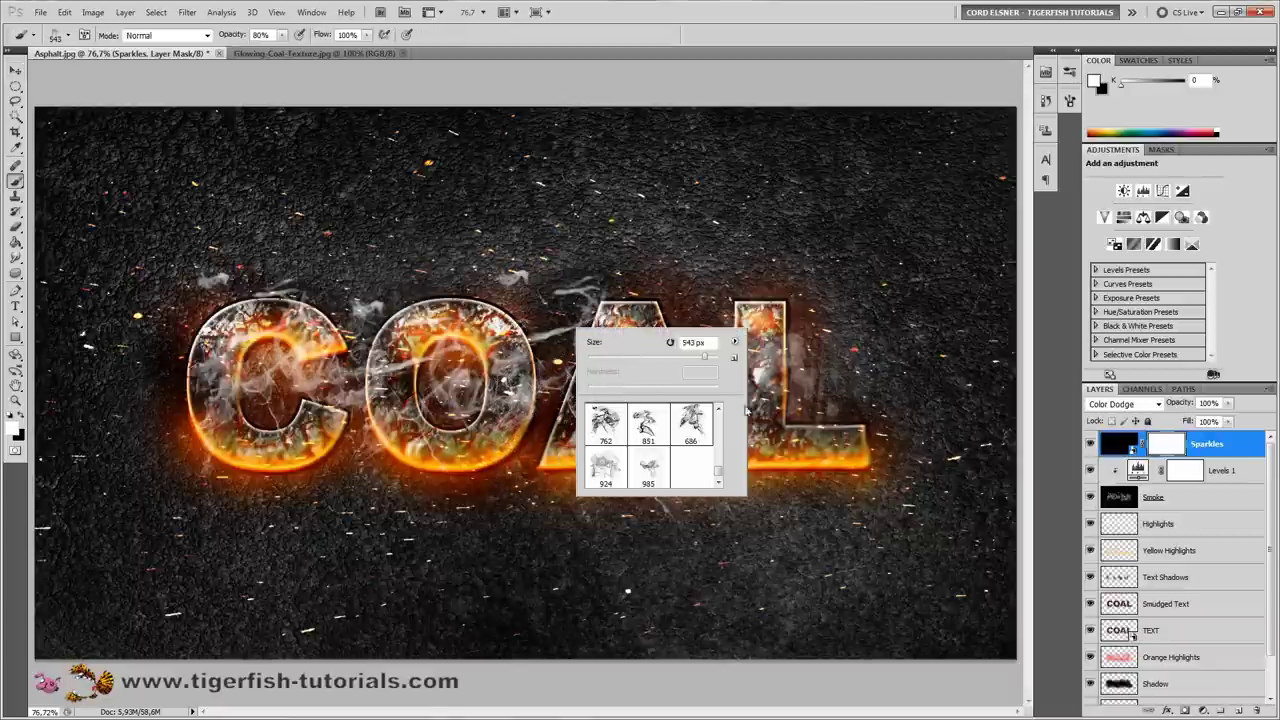
drag(719, 470, 717, 417)
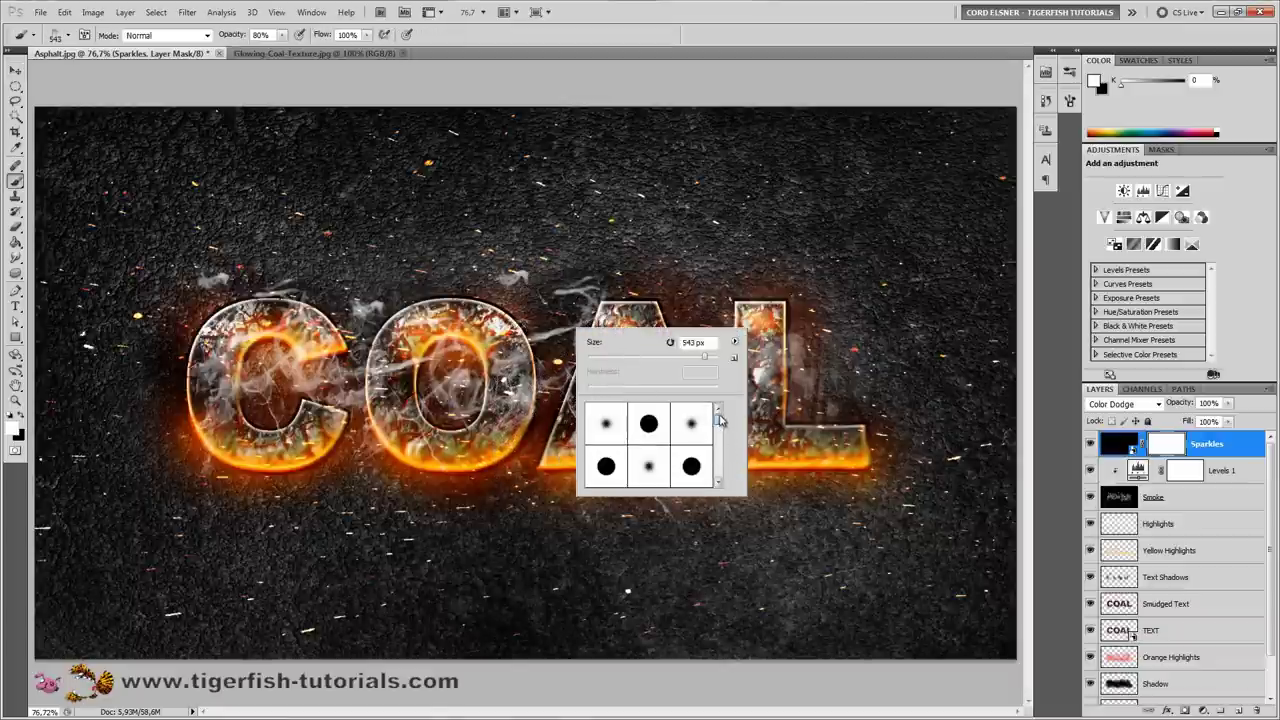
click(606, 425)
drag(657, 343, 654, 343)
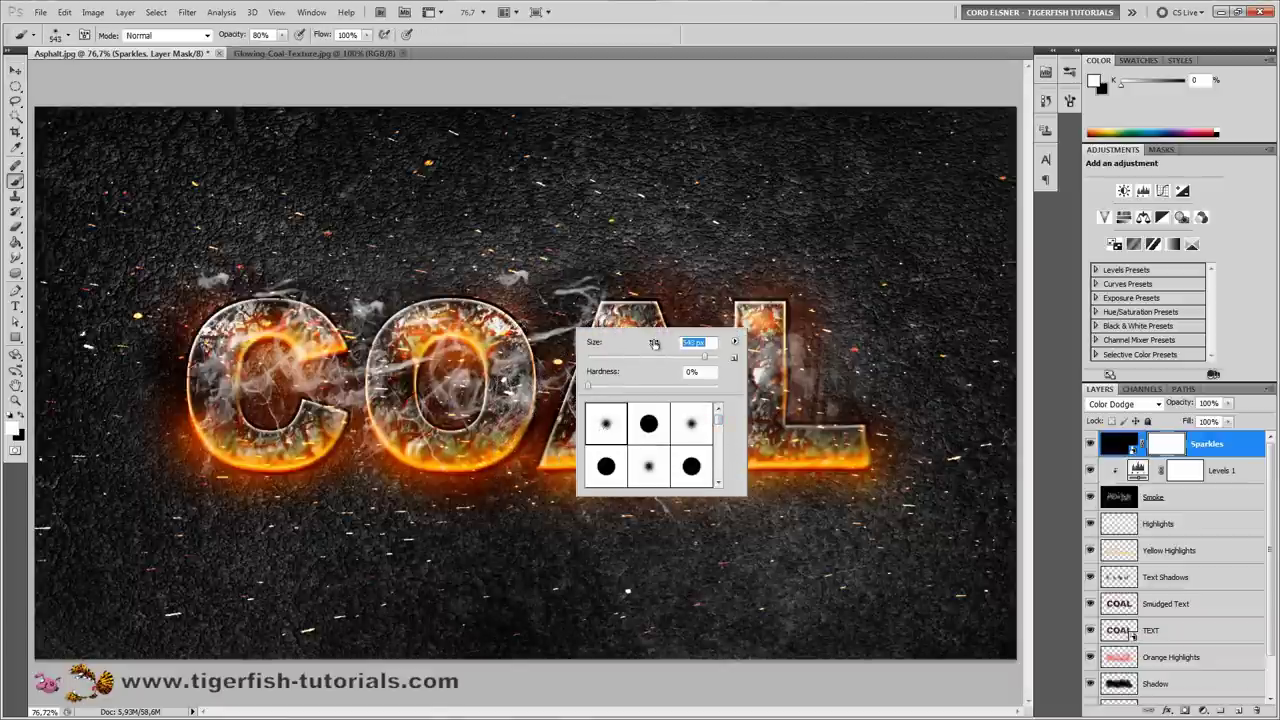
text(400)
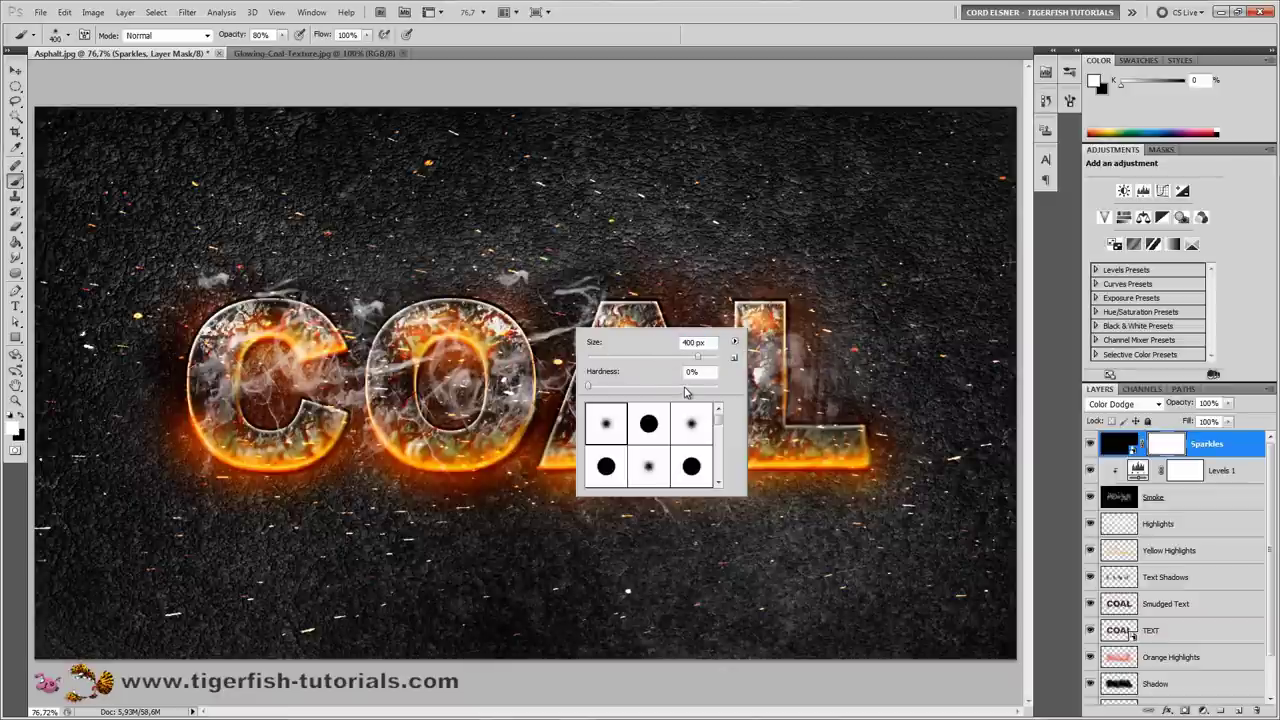
key(Return)
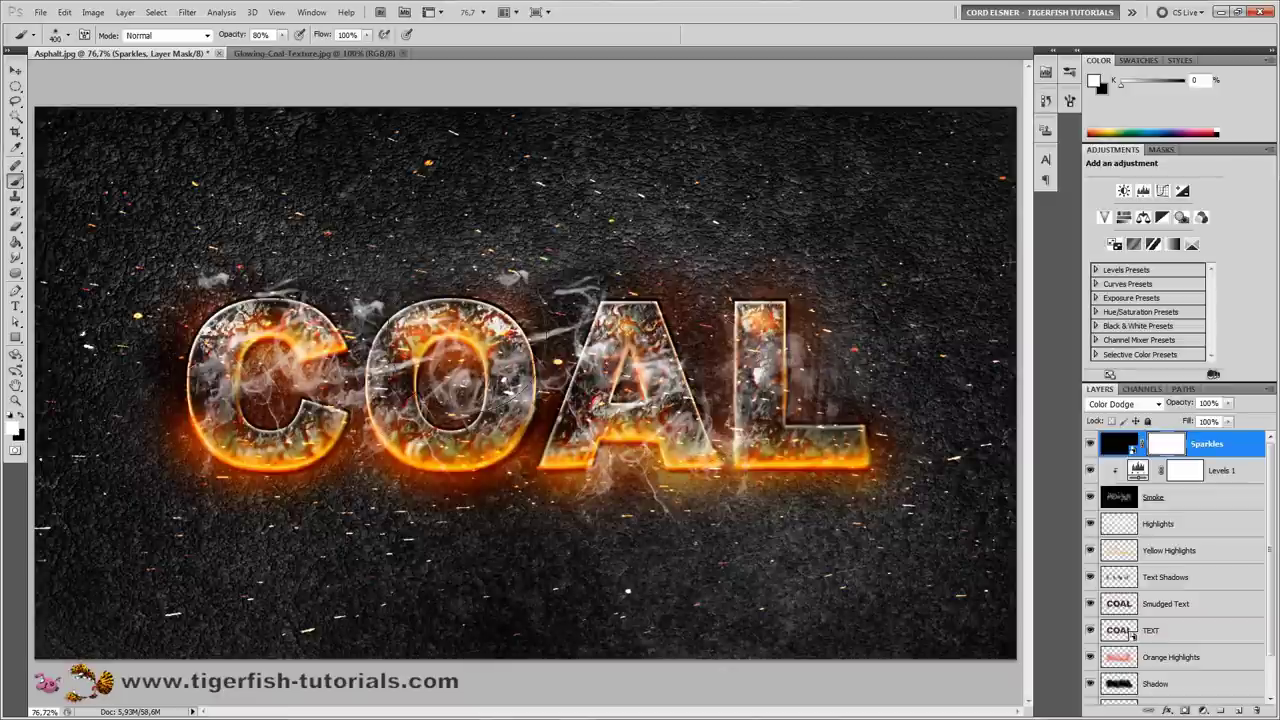
key(x)
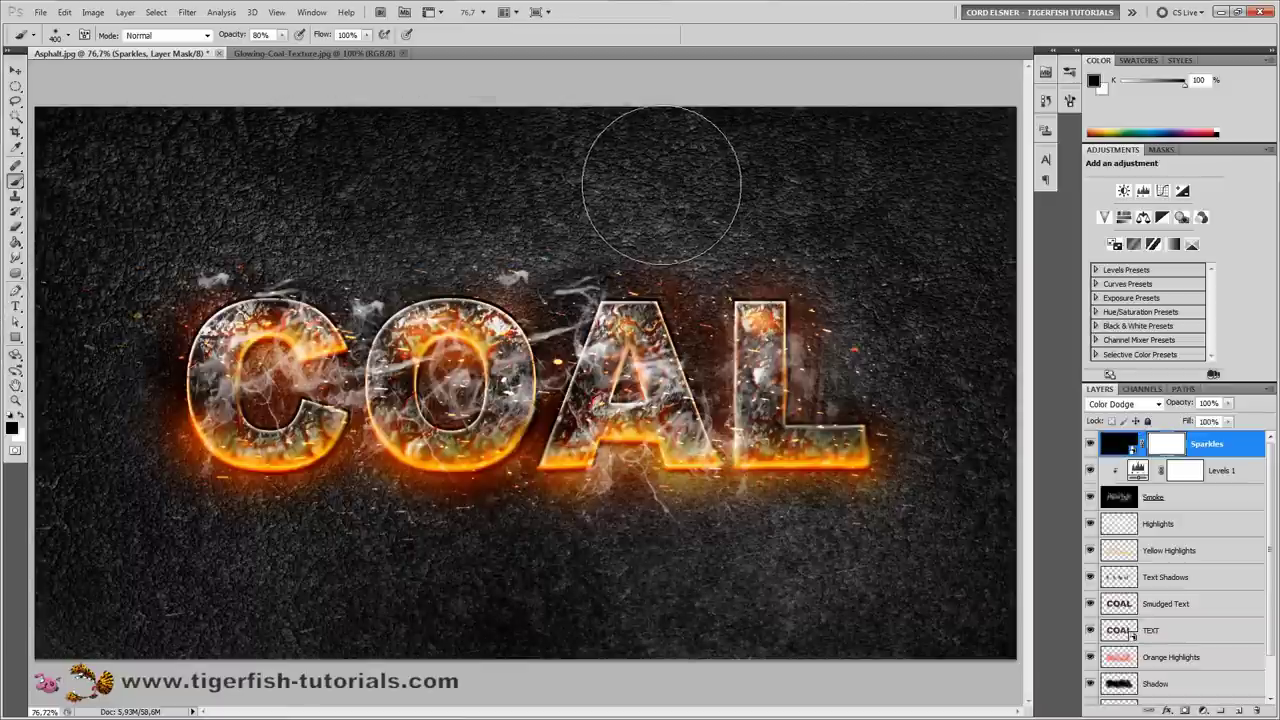
mouse_move(876, 204)
mouse_down()
mouse_move(984, 340)
mouse_move(978, 394)
mouse_move(876, 530)
mouse_move(684, 547)
mouse_move(647, 572)
mouse_move(663, 576)
mouse_move(451, 563)
mouse_move(388, 591)
mouse_move(165, 579)
mouse_move(584, 560)
mouse_move(741, 617)
mouse_move(818, 599)
mouse_move(849, 600)
mouse_up()
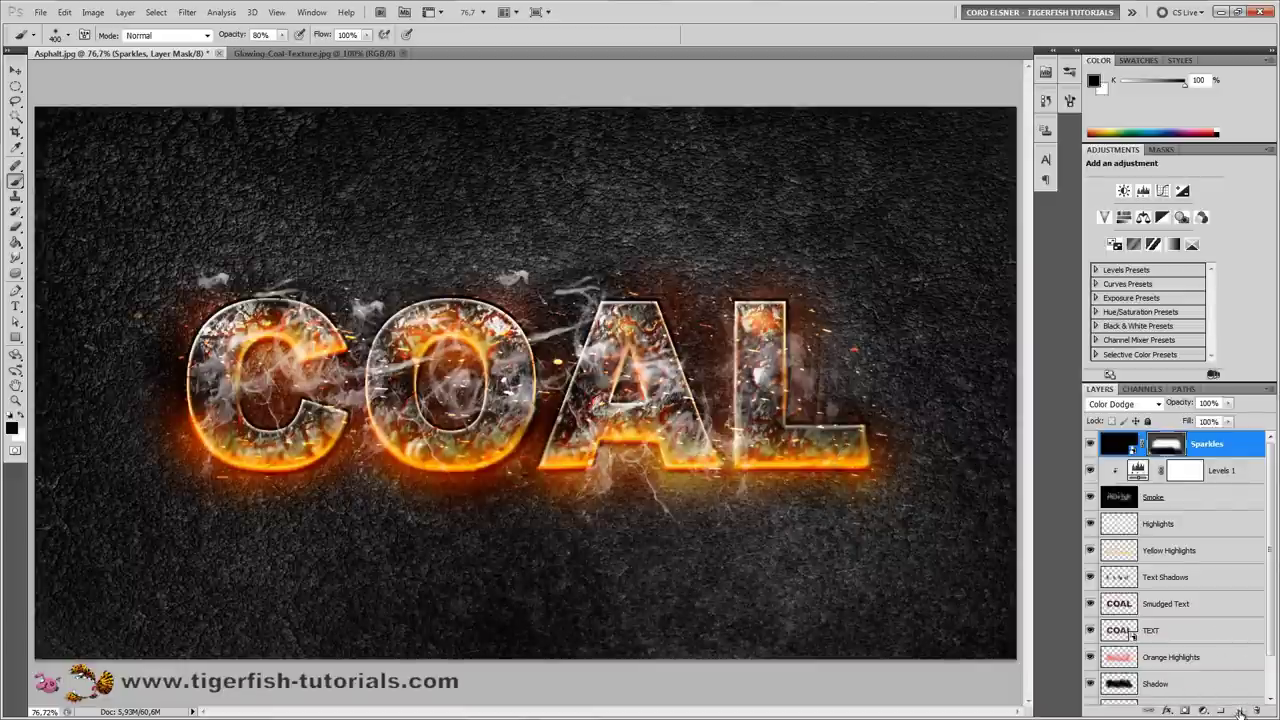
Step: Create a new layer named Vignette above the Sparkles layer and fill it with black
click(1239, 711)
double_click(1155, 444)
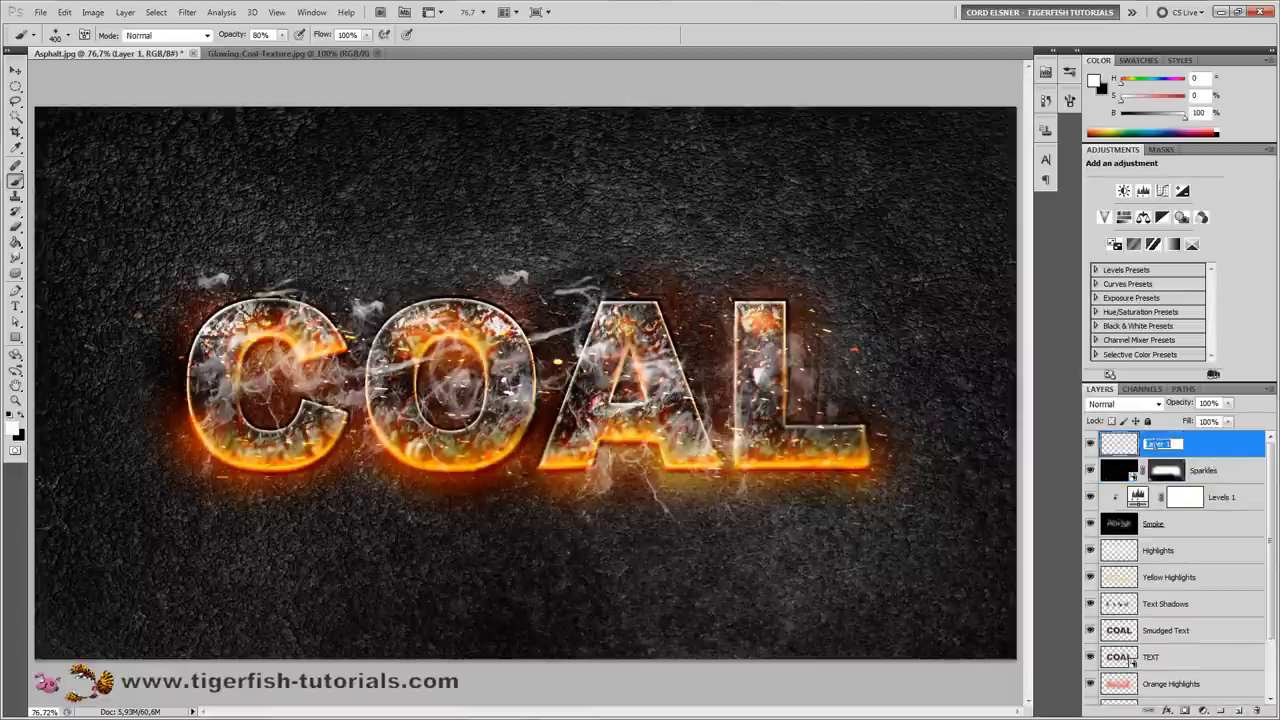
text(Vignette)
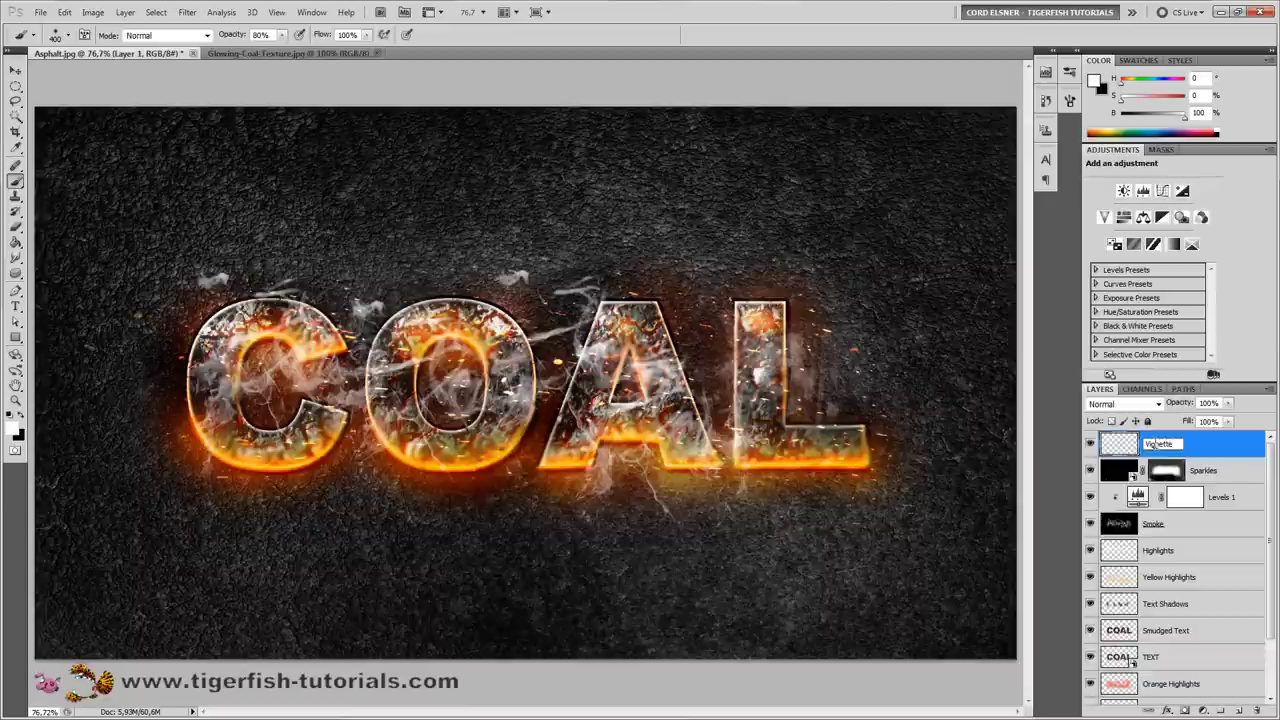
key(Return)
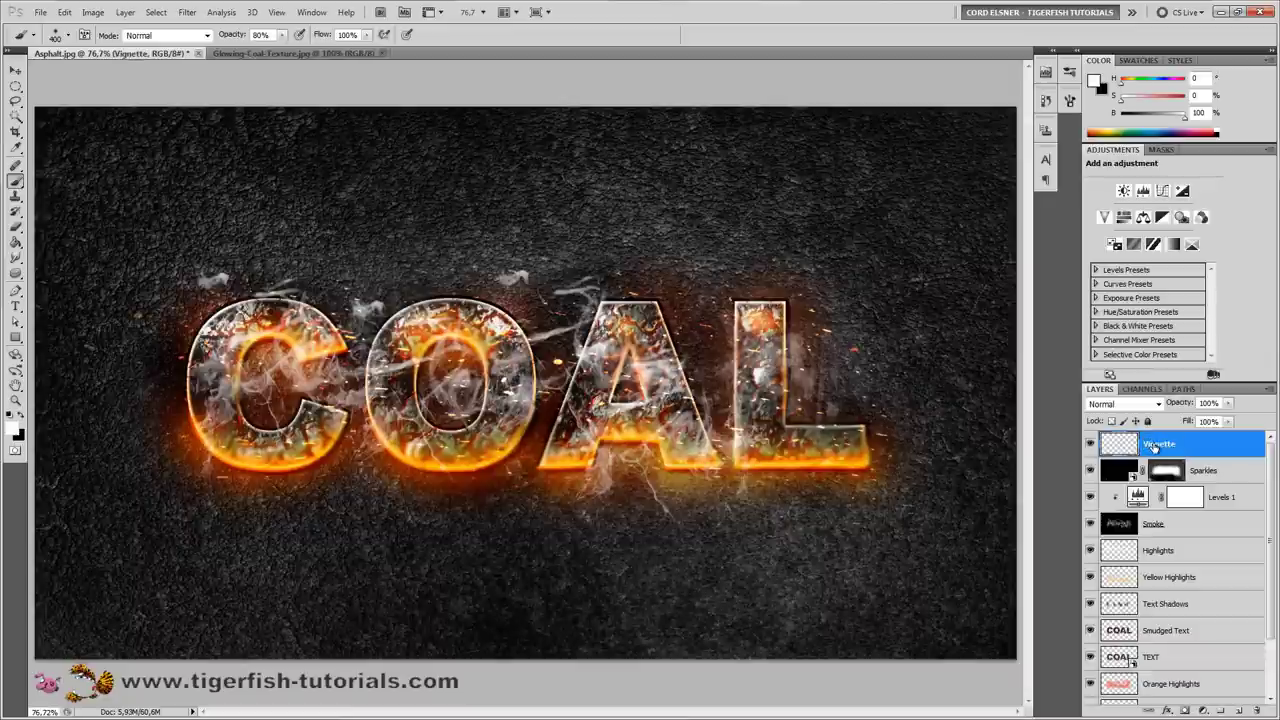
key(alt+BackSpace)
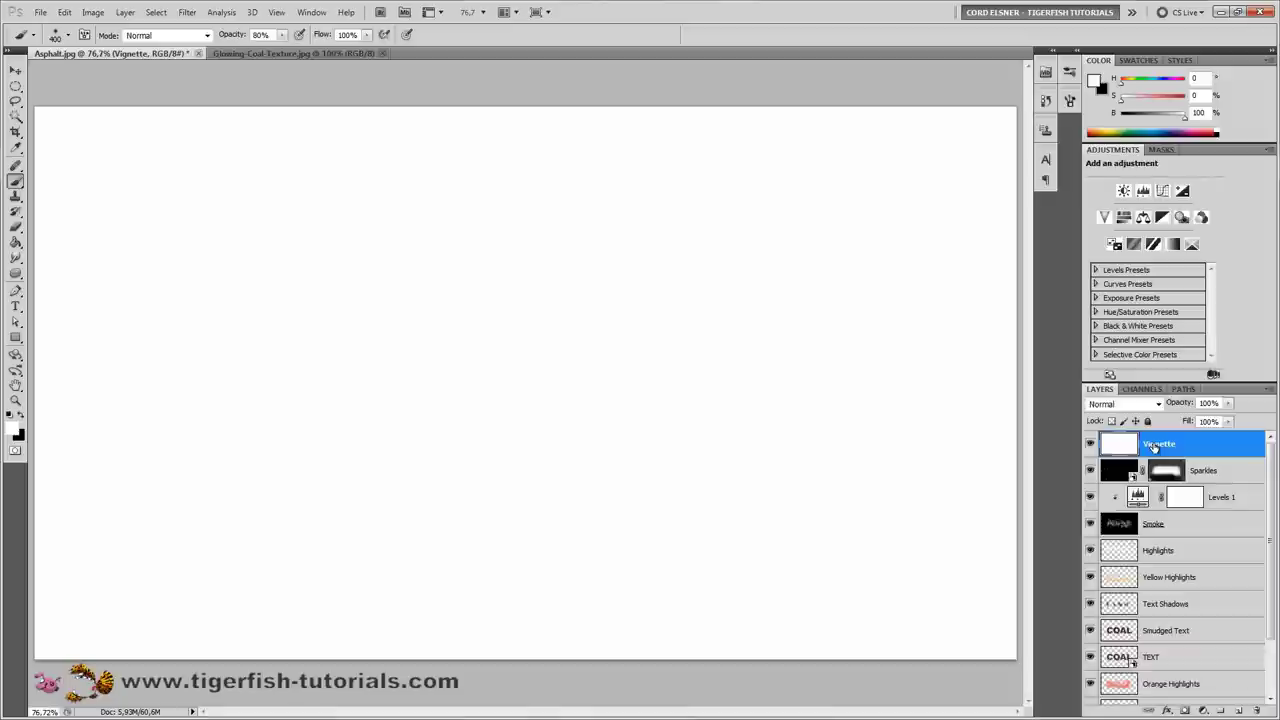
key(ctrl+BackSpace)
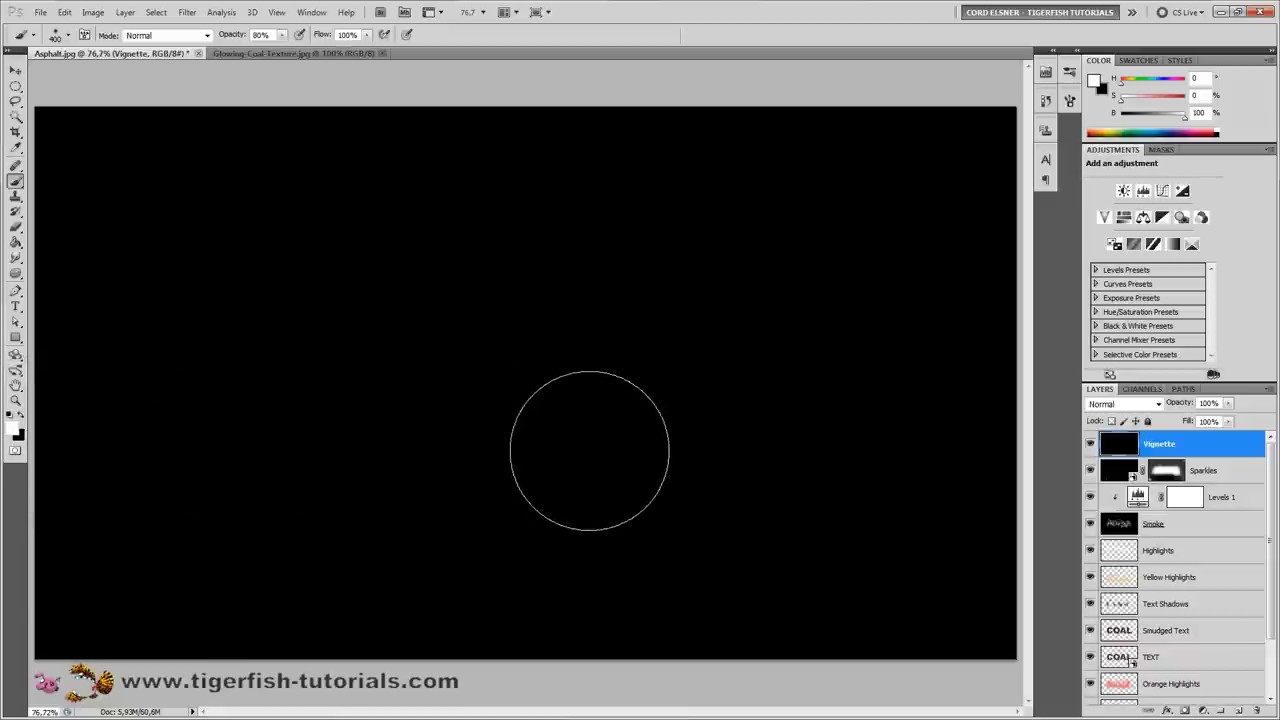
Step: Set the Vignette layer's blend mode to Overlay and its opacity to 50%
key(v)
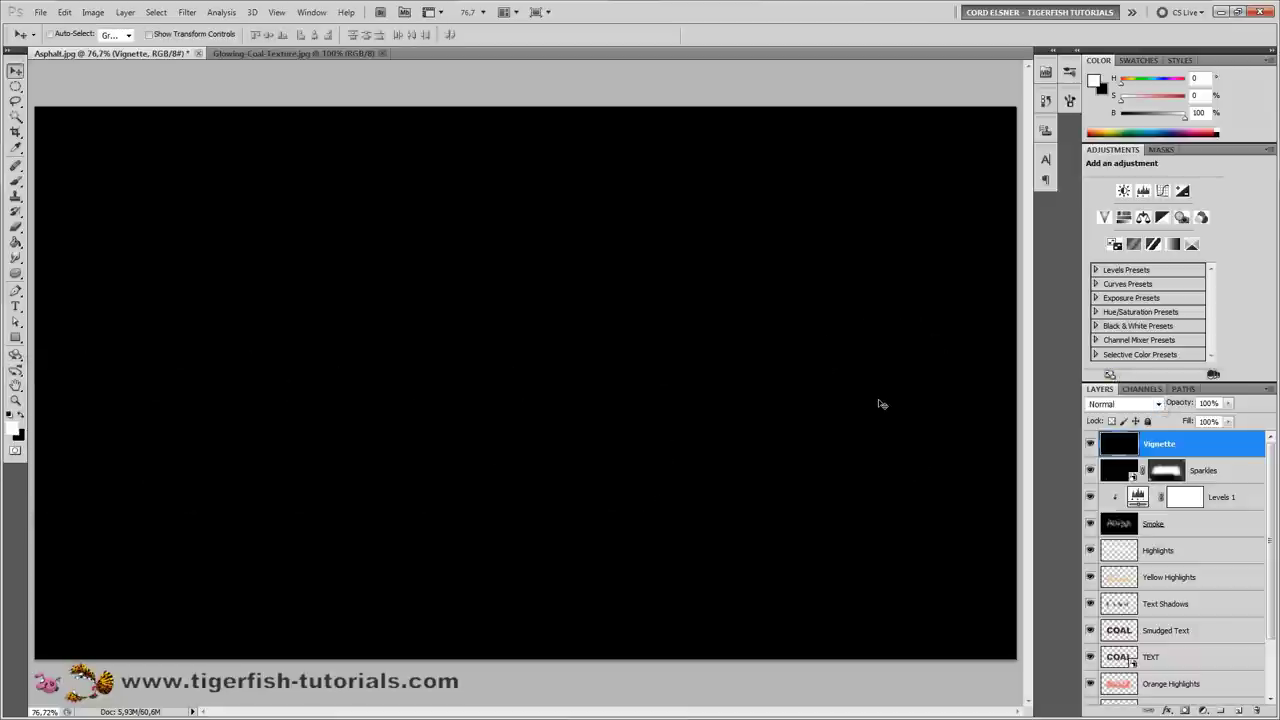
click(1158, 404)
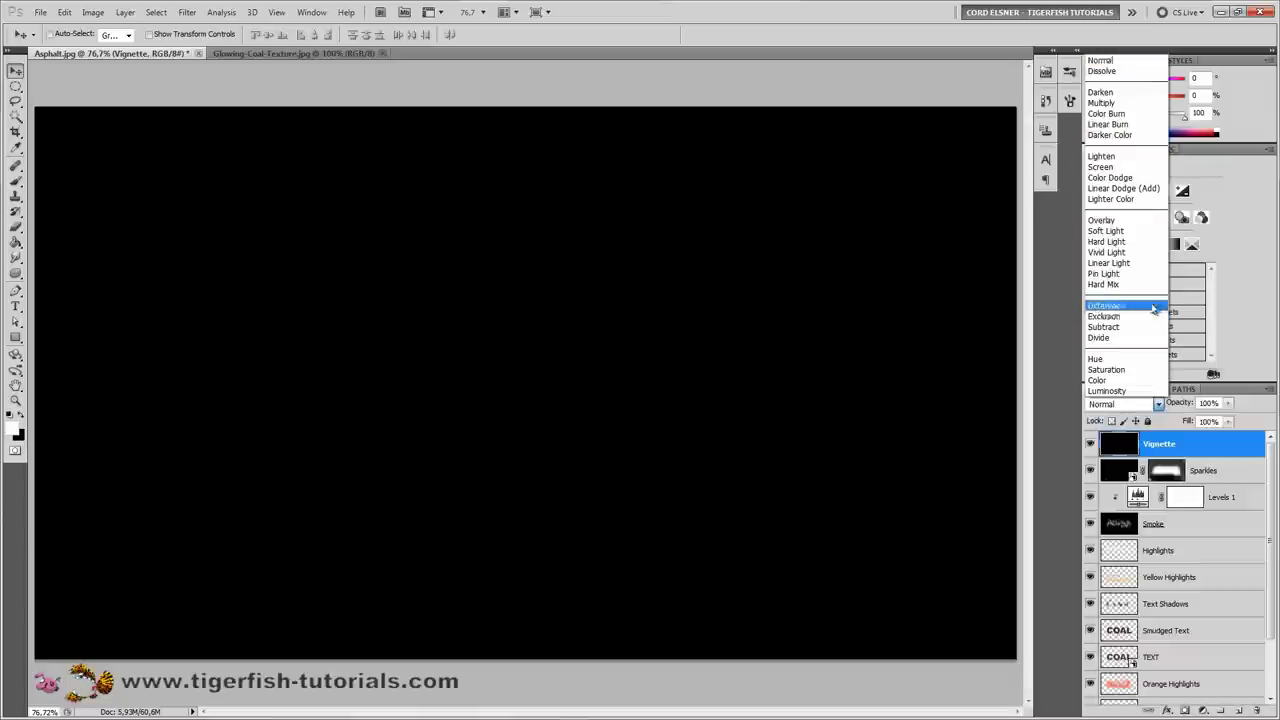
click(1118, 220)
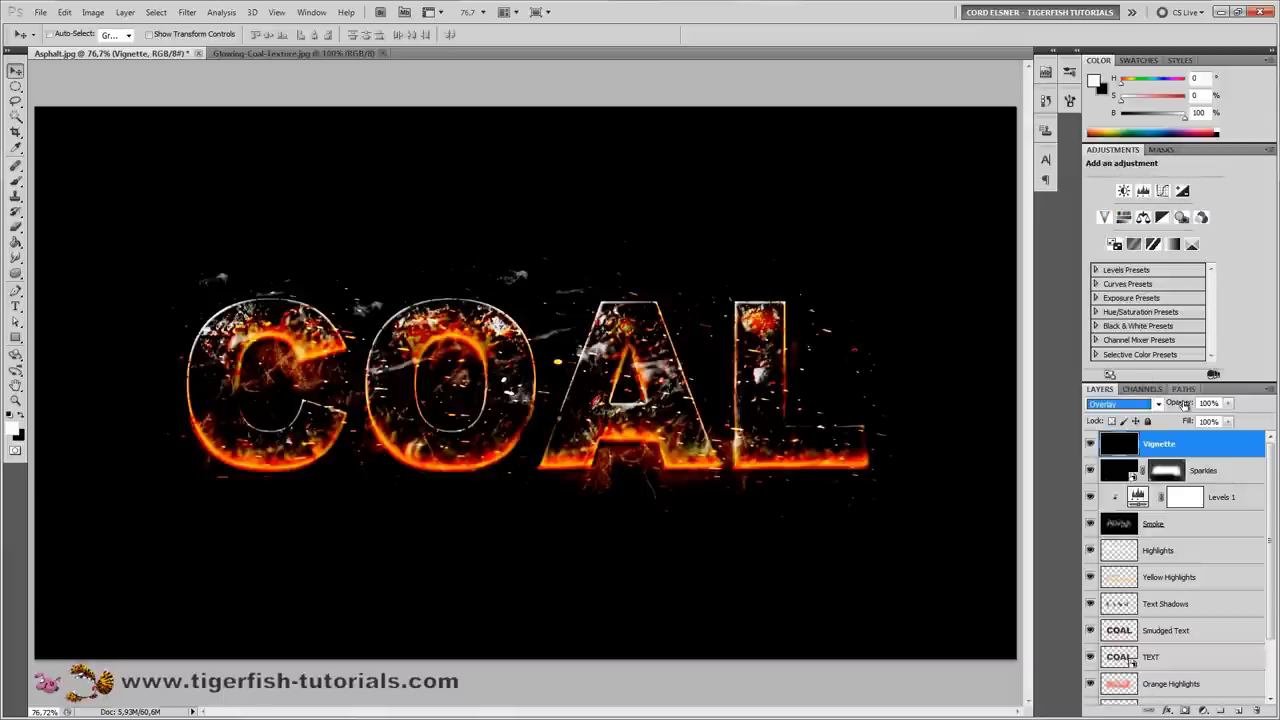
click(1174, 404)
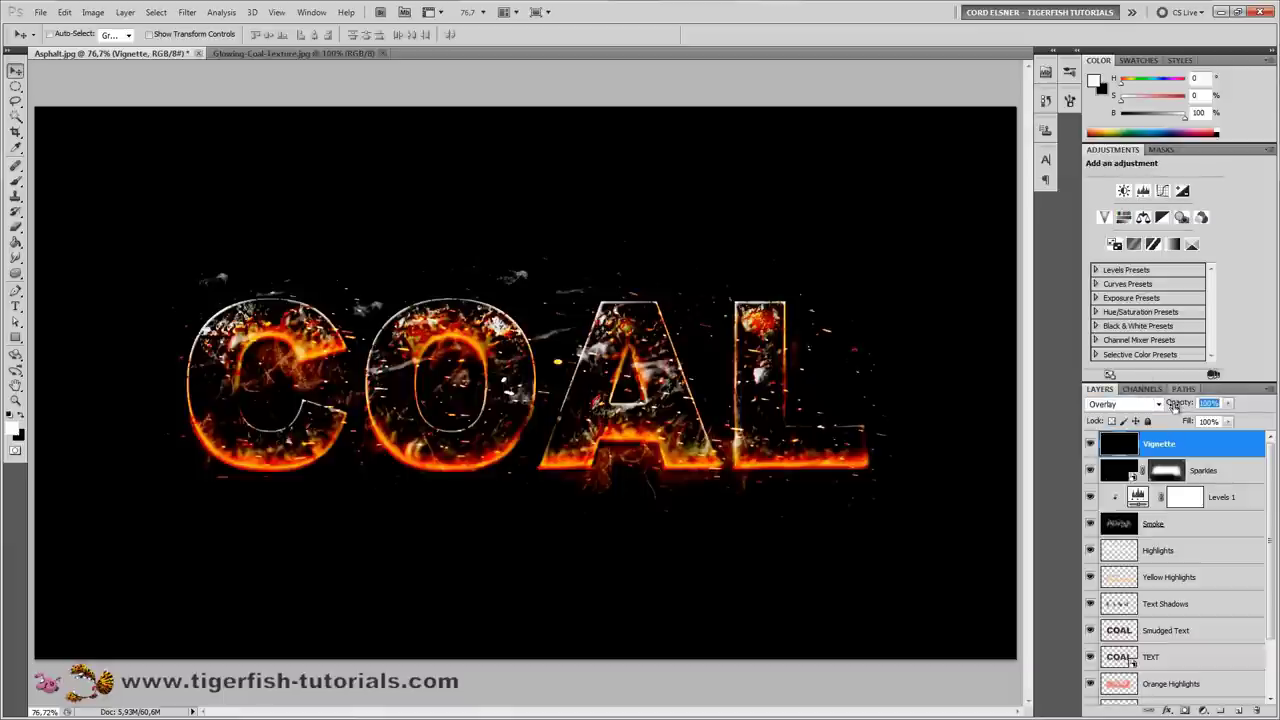
text(50)
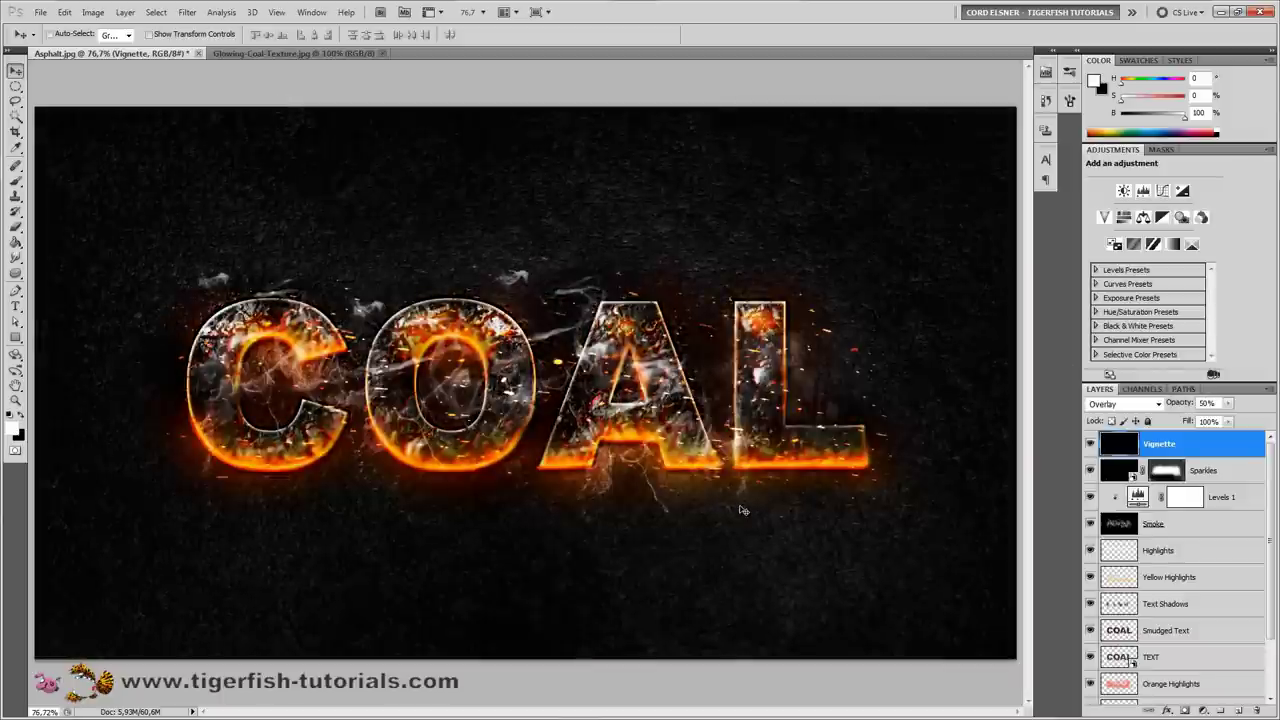
Step: Add a layer mask to the Vignette layer and paint black over the COAL text and its immediate surroundings with the 400 px brush
key(b)
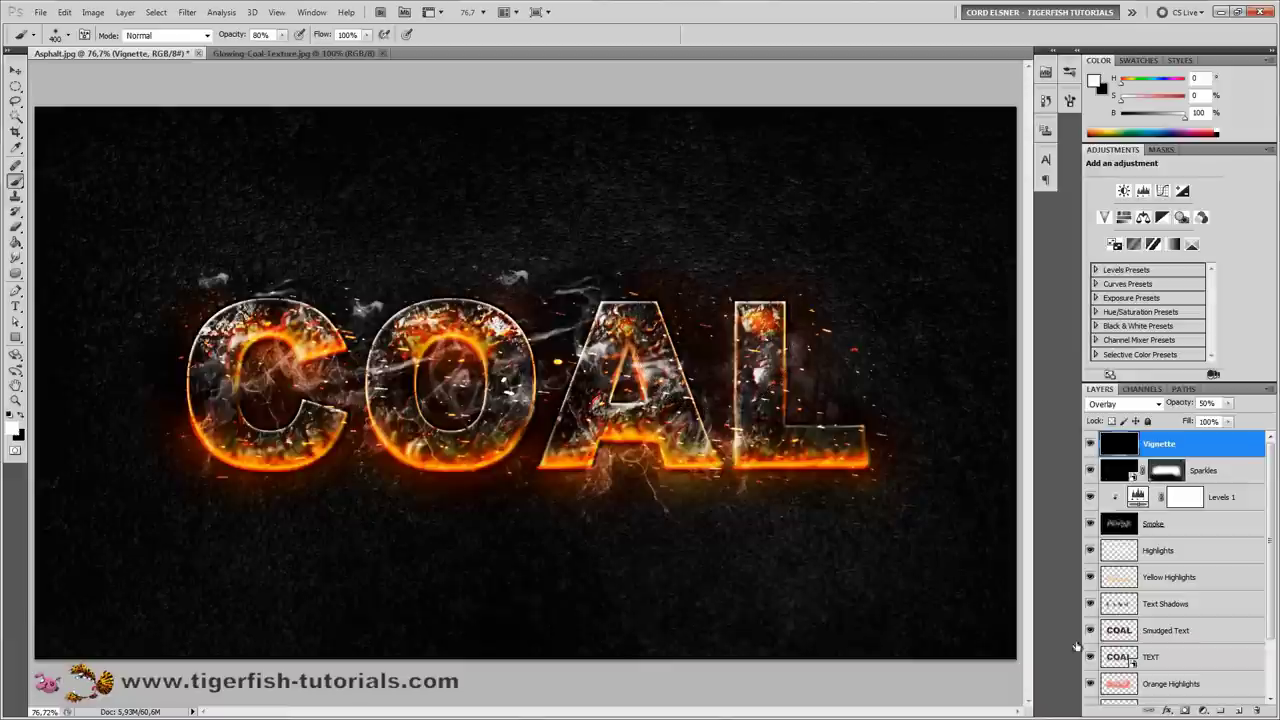
click(1185, 709)
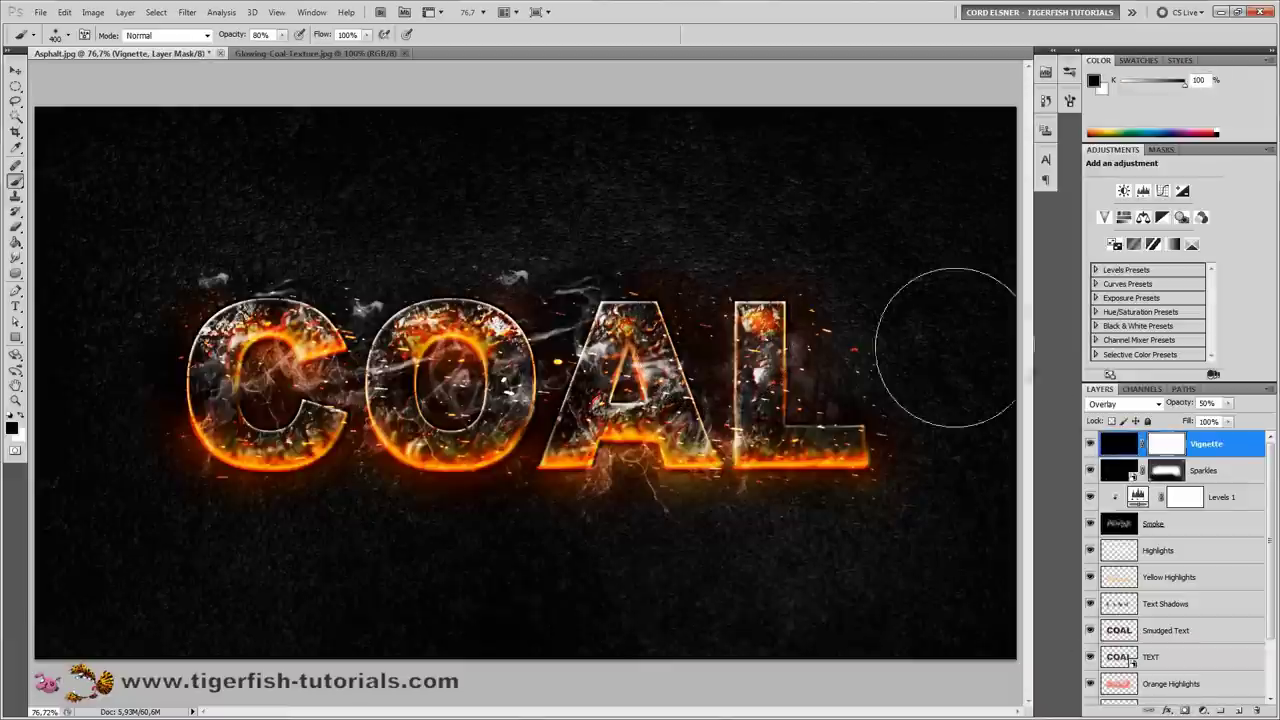
mouse_move(808, 335)
mouse_down()
mouse_move(301, 316)
mouse_move(247, 329)
mouse_move(261, 378)
mouse_move(232, 409)
mouse_move(216, 353)
mouse_move(218, 433)
mouse_move(303, 435)
mouse_move(330, 401)
mouse_move(367, 427)
mouse_move(392, 412)
mouse_move(492, 441)
mouse_move(532, 417)
mouse_move(598, 431)
mouse_move(655, 417)
mouse_move(841, 431)
mouse_move(848, 373)
mouse_move(817, 335)
mouse_move(247, 313)
mouse_move(189, 349)
mouse_move(183, 425)
mouse_move(200, 454)
mouse_move(588, 425)
mouse_move(641, 431)
mouse_move(660, 474)
mouse_move(610, 467)
mouse_move(551, 496)
mouse_move(498, 460)
mouse_move(401, 462)
mouse_move(418, 300)
mouse_up()
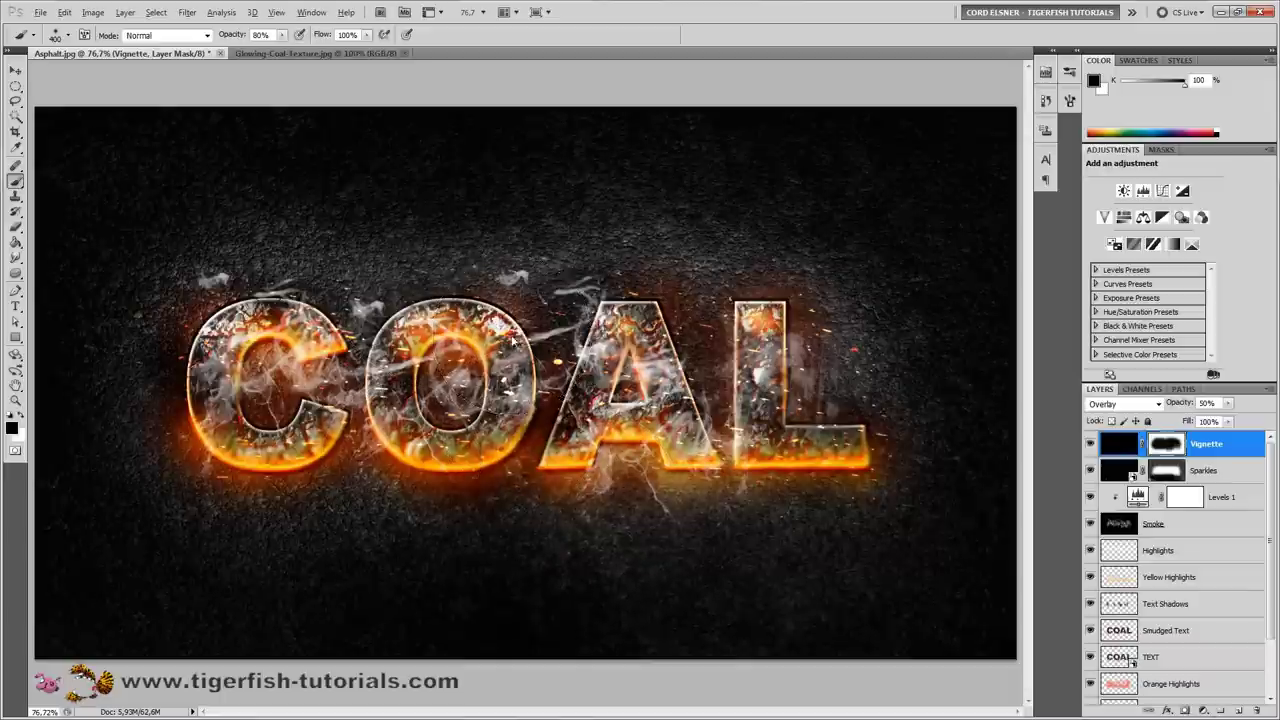
Step: Reduce the brush to 204 px and paint white on the Vignette mask around the text to bring back uneven darkening
mouse_move(505, 337)
mouse_down()
mouse_move(446, 339)
mouse_move(460, 339)
mouse_up()
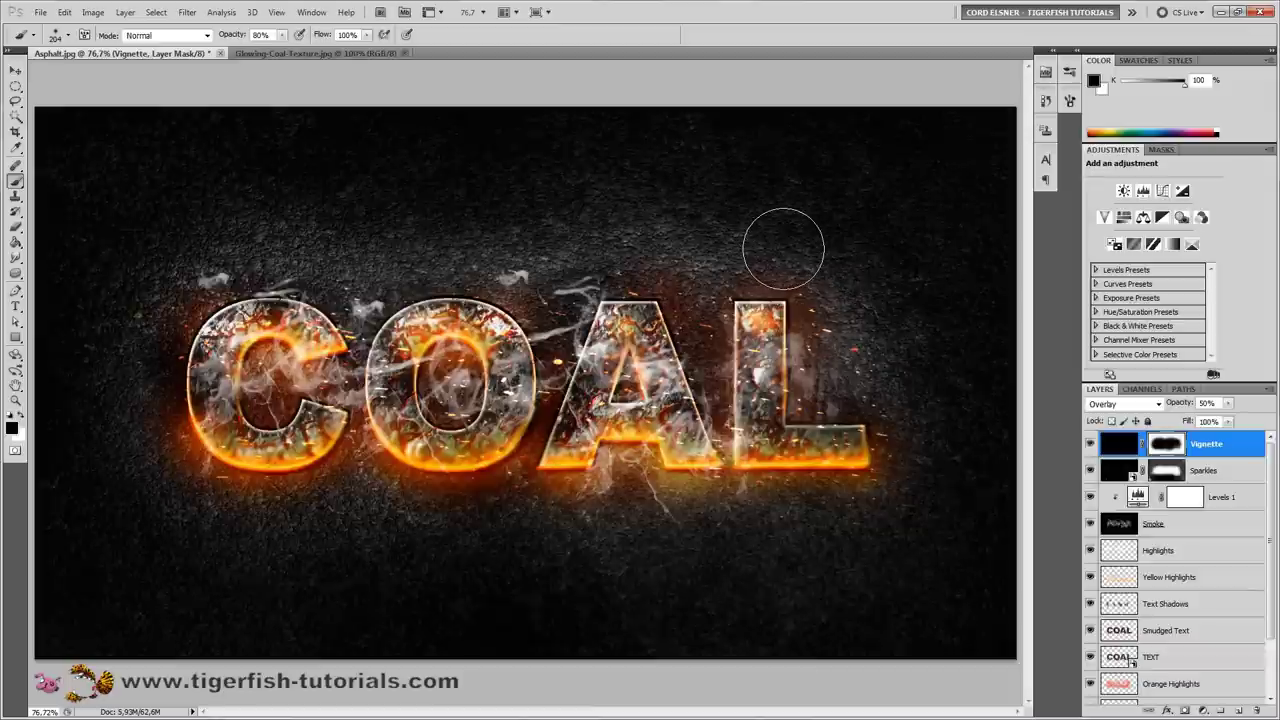
key(x)
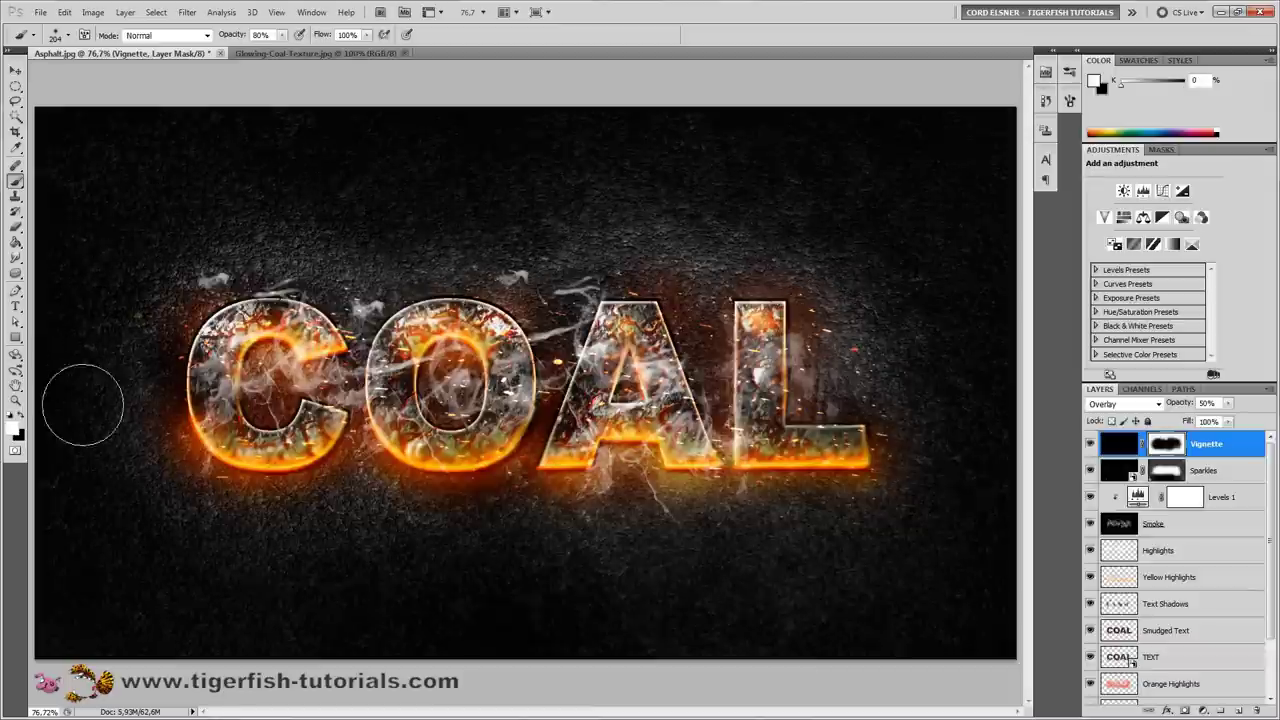
mouse_move(129, 466)
mouse_down()
mouse_move(168, 546)
mouse_move(245, 562)
mouse_move(363, 541)
mouse_move(366, 526)
mouse_move(457, 536)
mouse_move(579, 524)
mouse_move(619, 545)
mouse_move(633, 517)
mouse_move(726, 545)
mouse_move(918, 498)
mouse_move(871, 439)
mouse_move(859, 298)
mouse_move(862, 346)
mouse_move(859, 336)
mouse_move(913, 337)
mouse_move(867, 290)
mouse_move(865, 323)
mouse_move(925, 325)
mouse_move(958, 389)
mouse_move(865, 279)
mouse_move(862, 319)
mouse_move(691, 240)
mouse_move(691, 221)
mouse_move(632, 203)
mouse_move(721, 205)
mouse_up()
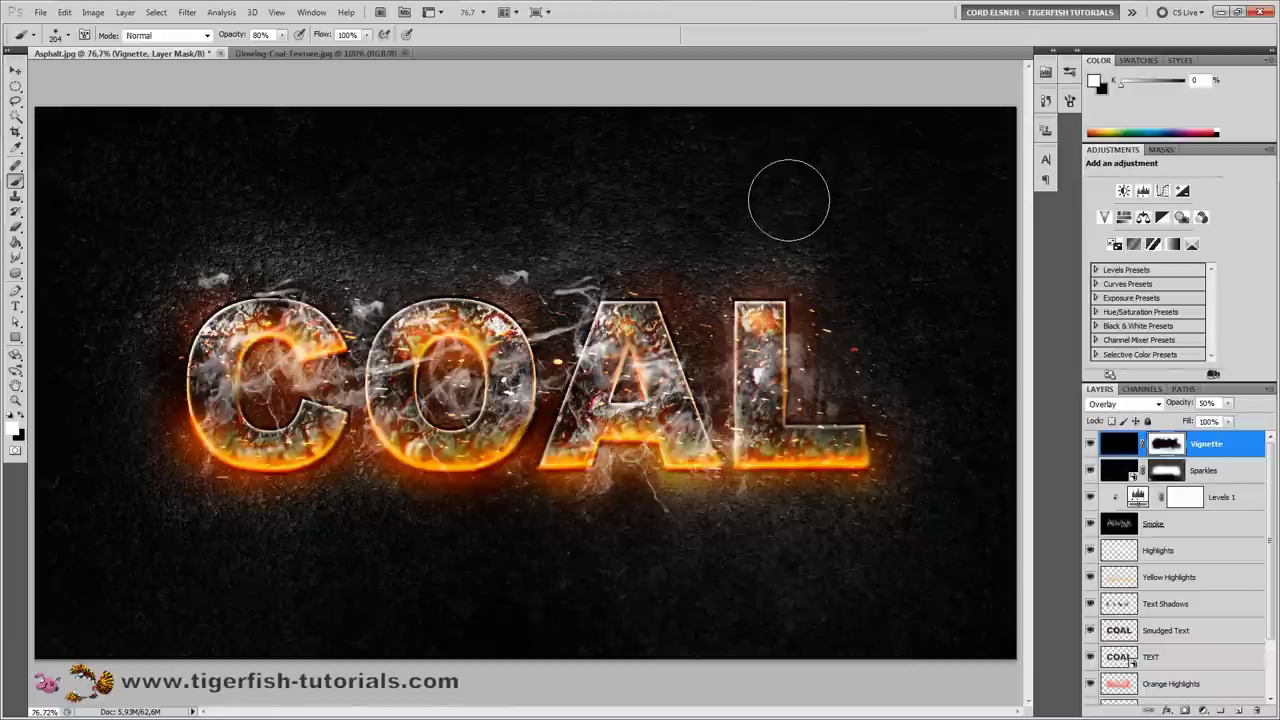
Step: View the finished COAL artwork in full screen mode at 100% zoom
key(v)
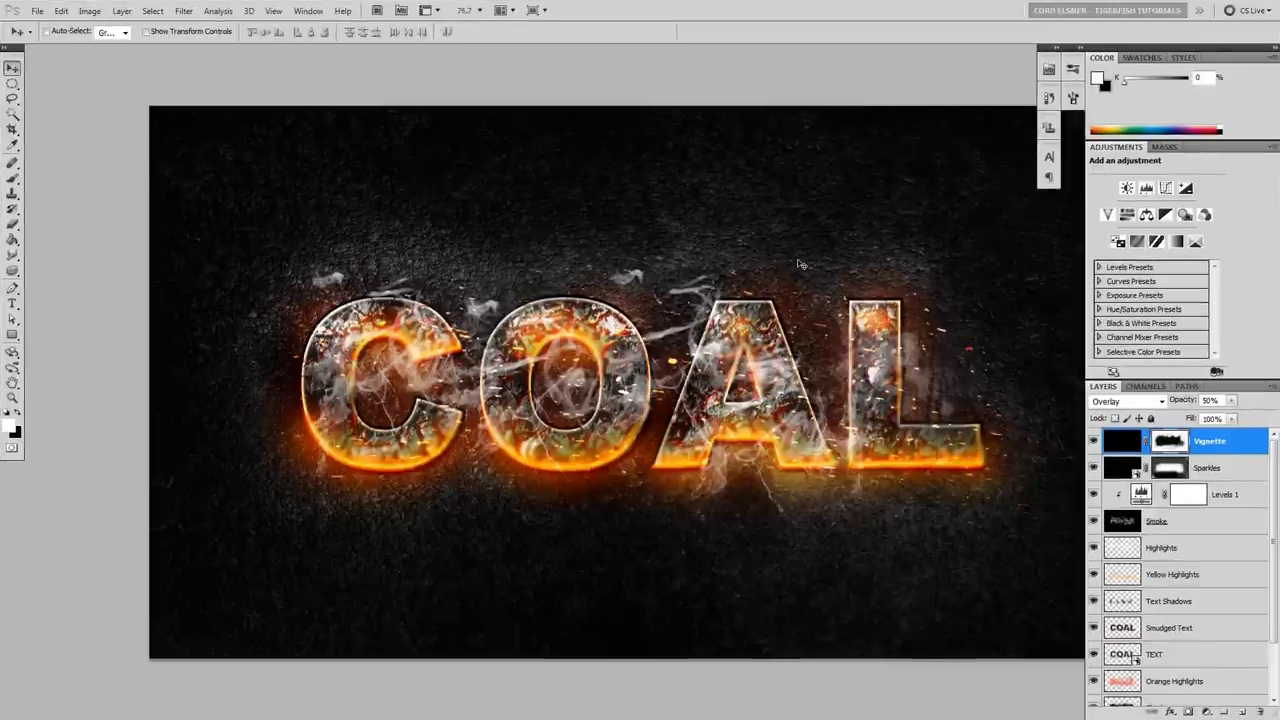
key(f)
key(f)
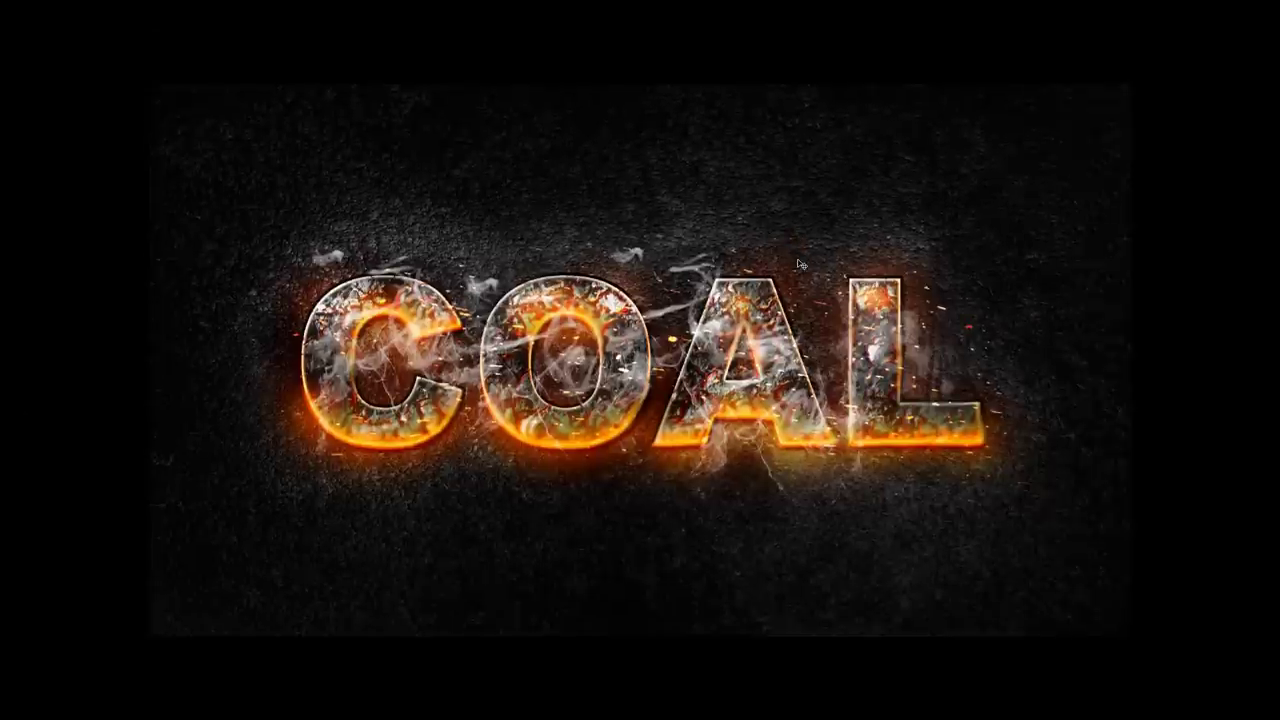
key(ctrl+1)
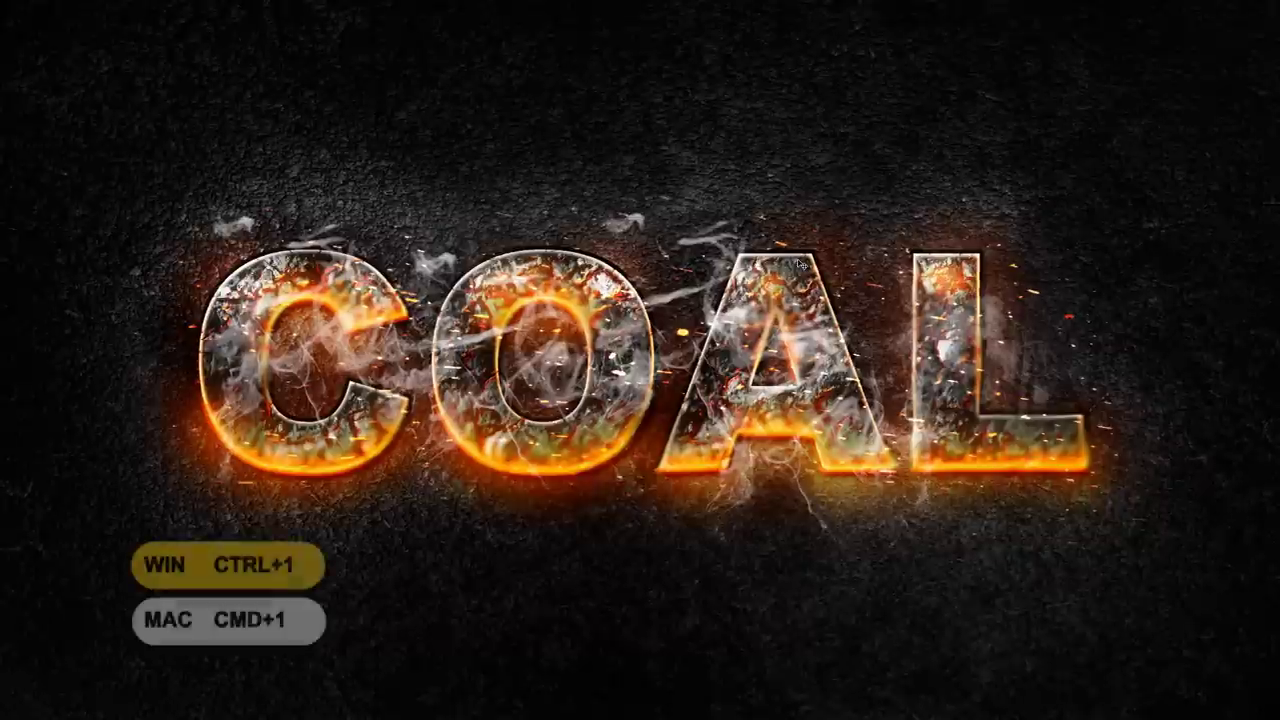